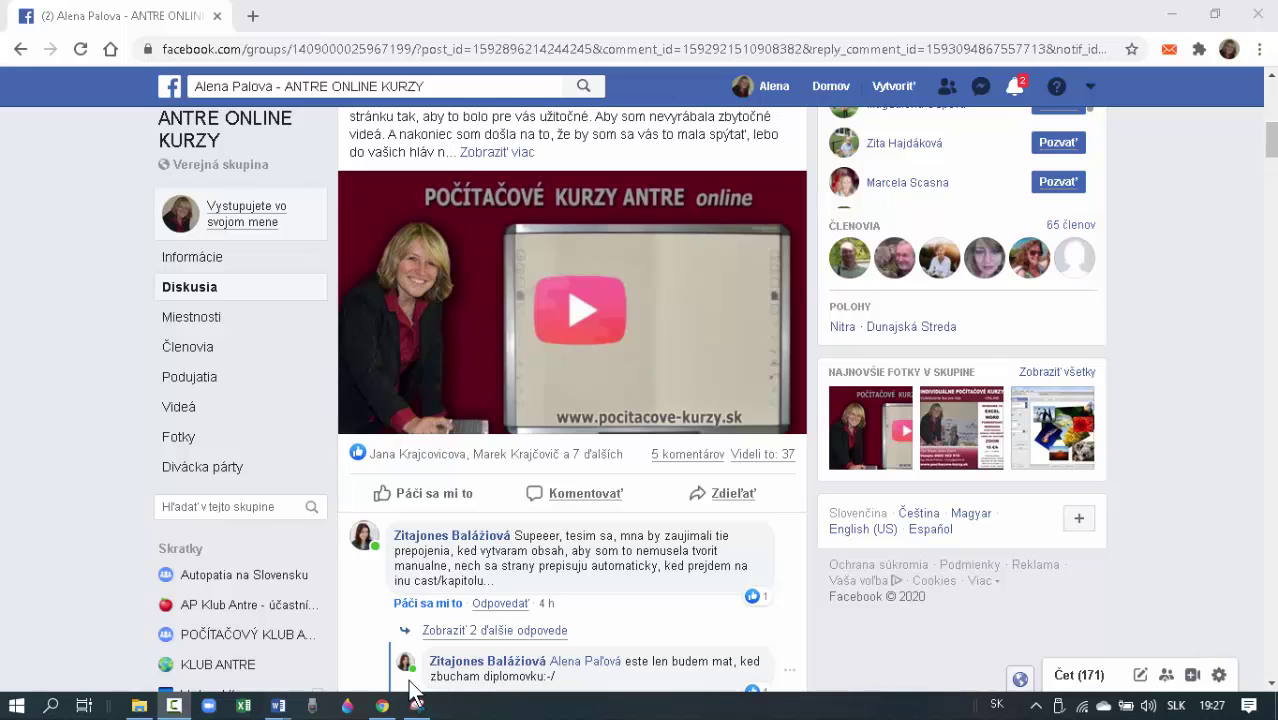
# Switch to the finished Word document with contents and follow its contents link to the section EXCEL I. pre začiatočníkov.
pyautogui.moveTo(281, 708)
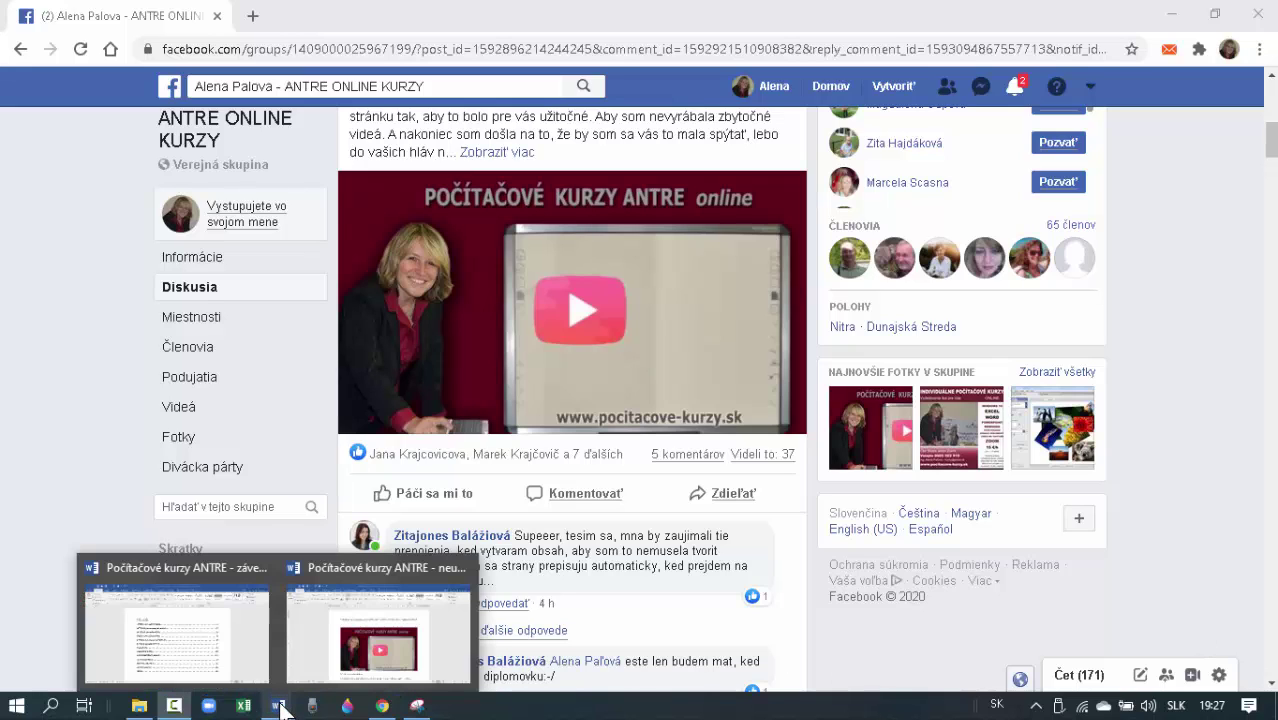
pyautogui.click(182, 648)
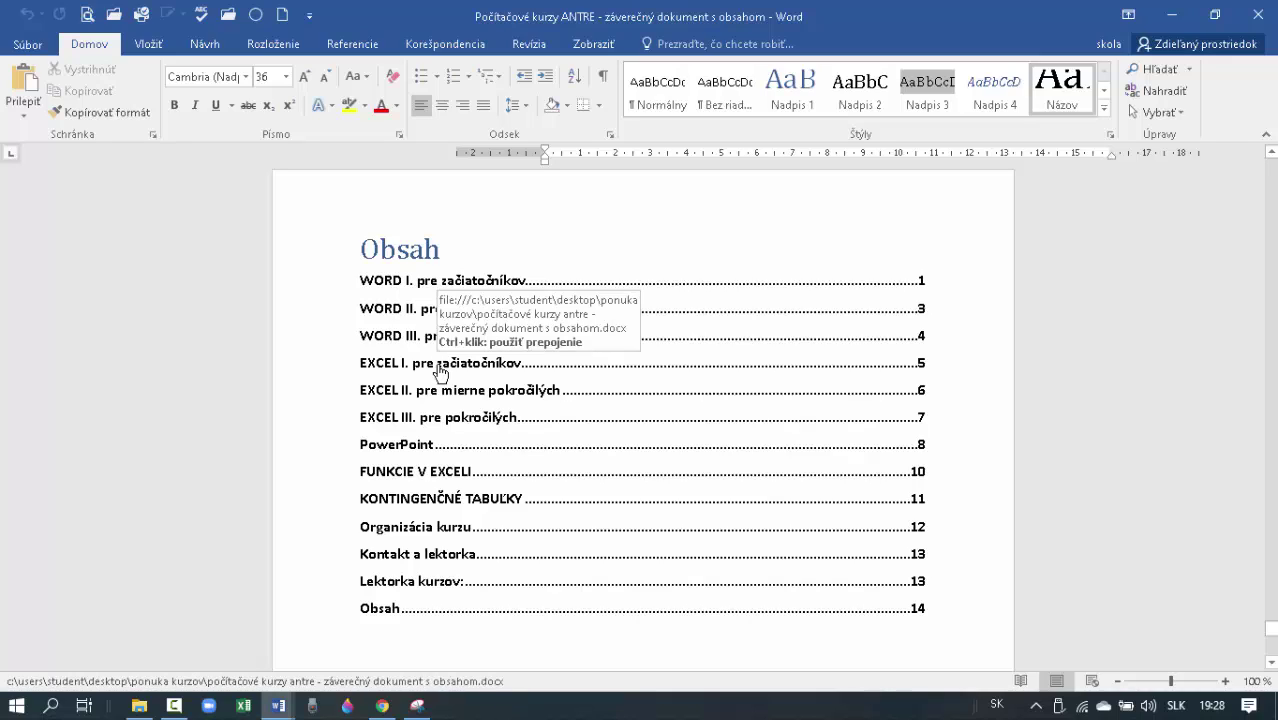
pyautogui.keyDown('ctrl'); pyautogui.click(439, 368); pyautogui.keyUp('ctrl')
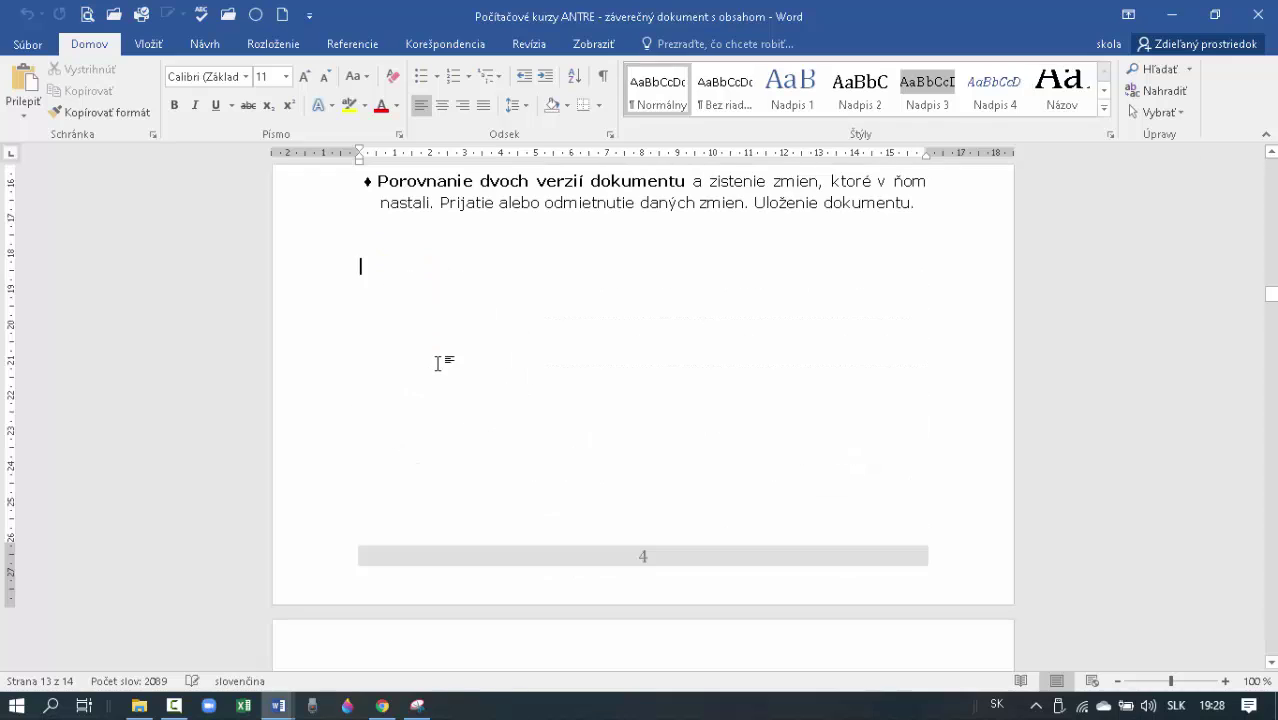
pyautogui.scroll(7, 435, 376)
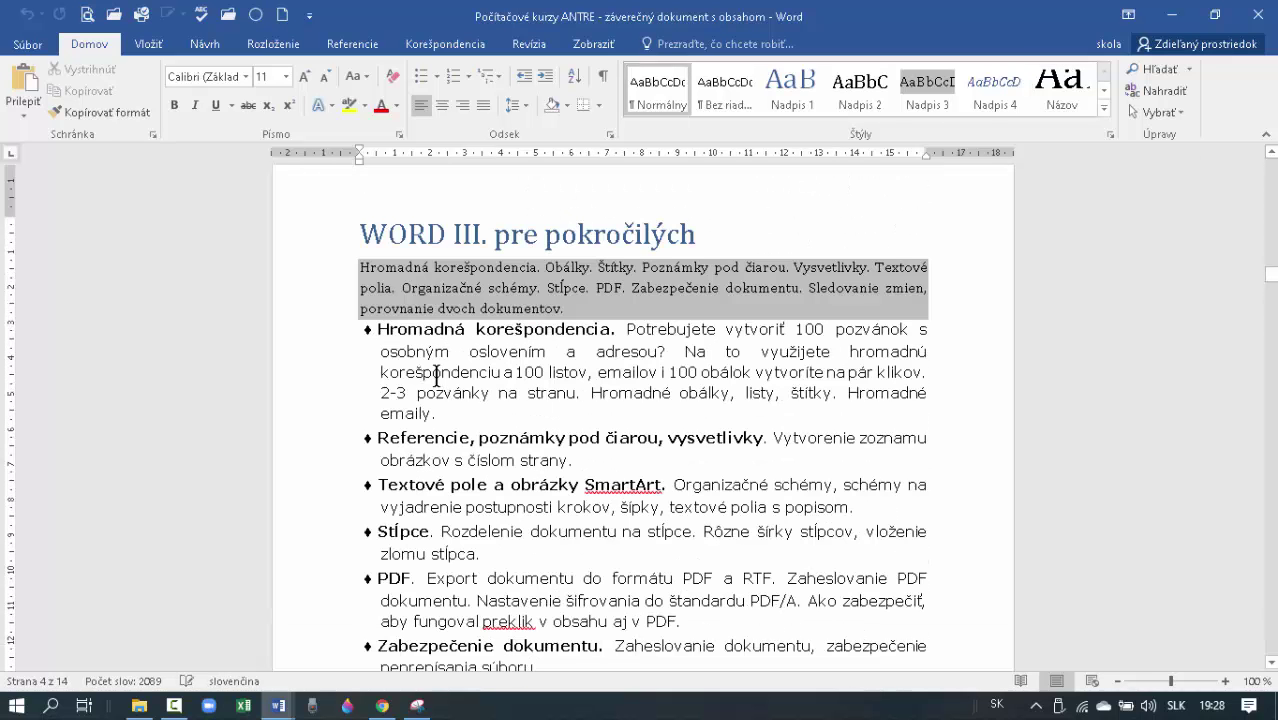
pyautogui.scroll(-7, 436, 376)
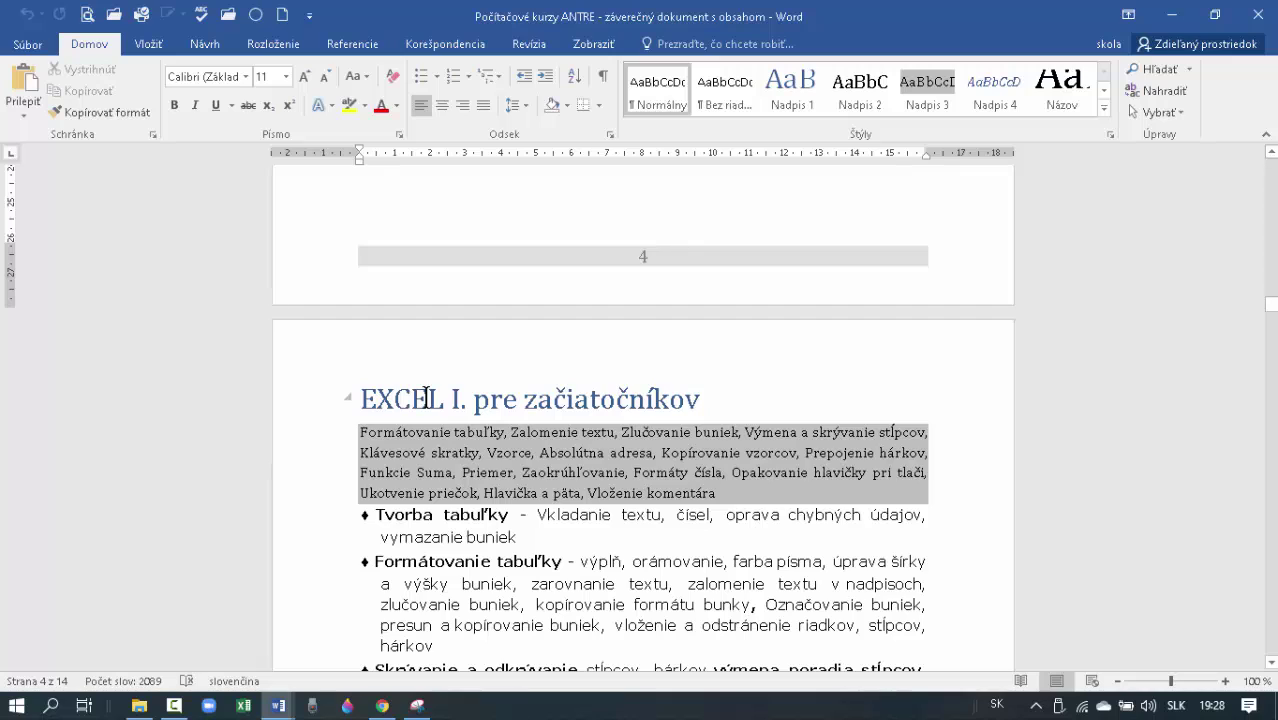
# Return to the contents at the document's end, follow the link to EXCEL III. pre pokročilých and review that section's topics.
pyautogui.hotkey('ctrl', 'End')
pyautogui.scroll(7, 462, 425)
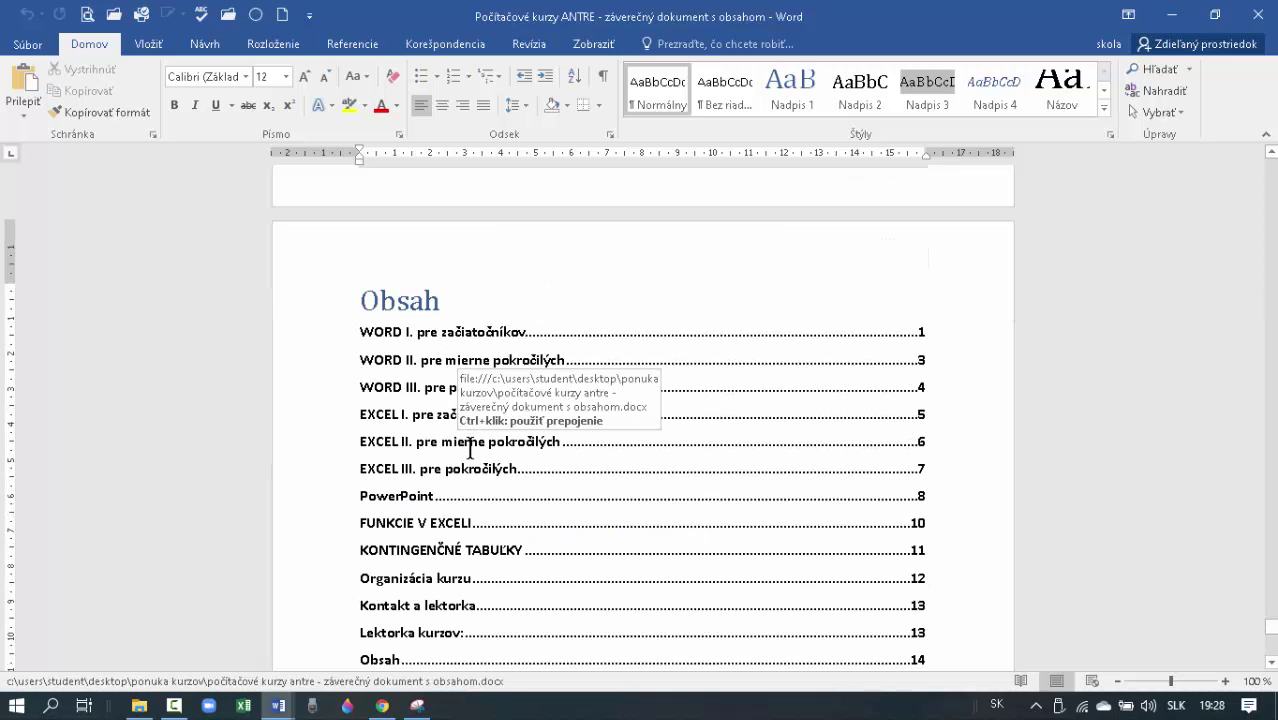
pyautogui.click(428, 469)
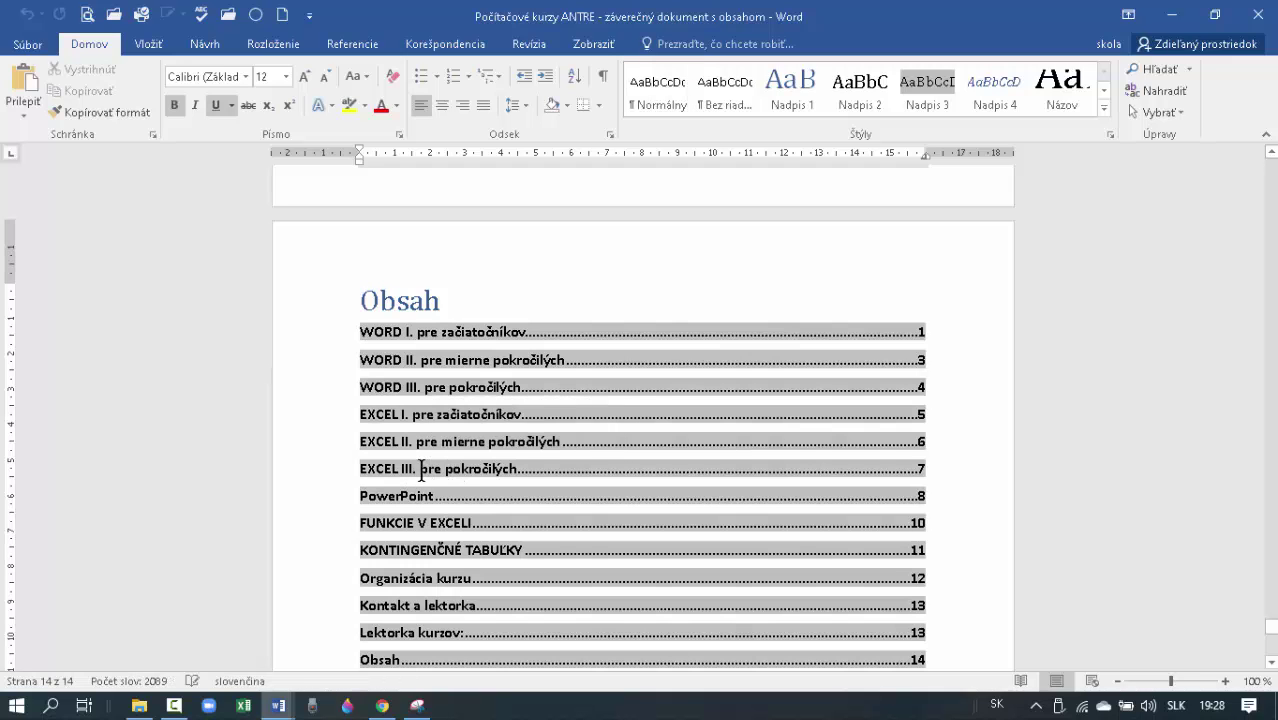
pyautogui.keyDown('ctrl'); pyautogui.click(432, 479); pyautogui.keyUp('ctrl')
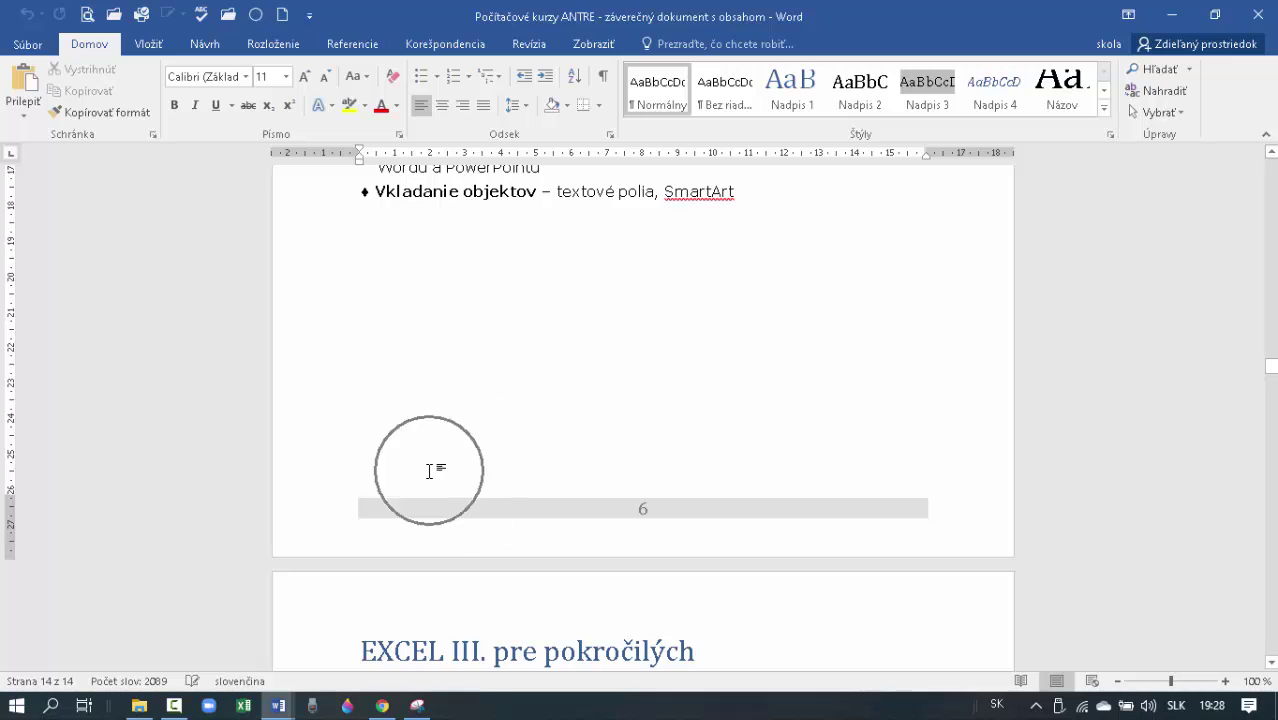
pyautogui.scroll(-5, 517, 543)
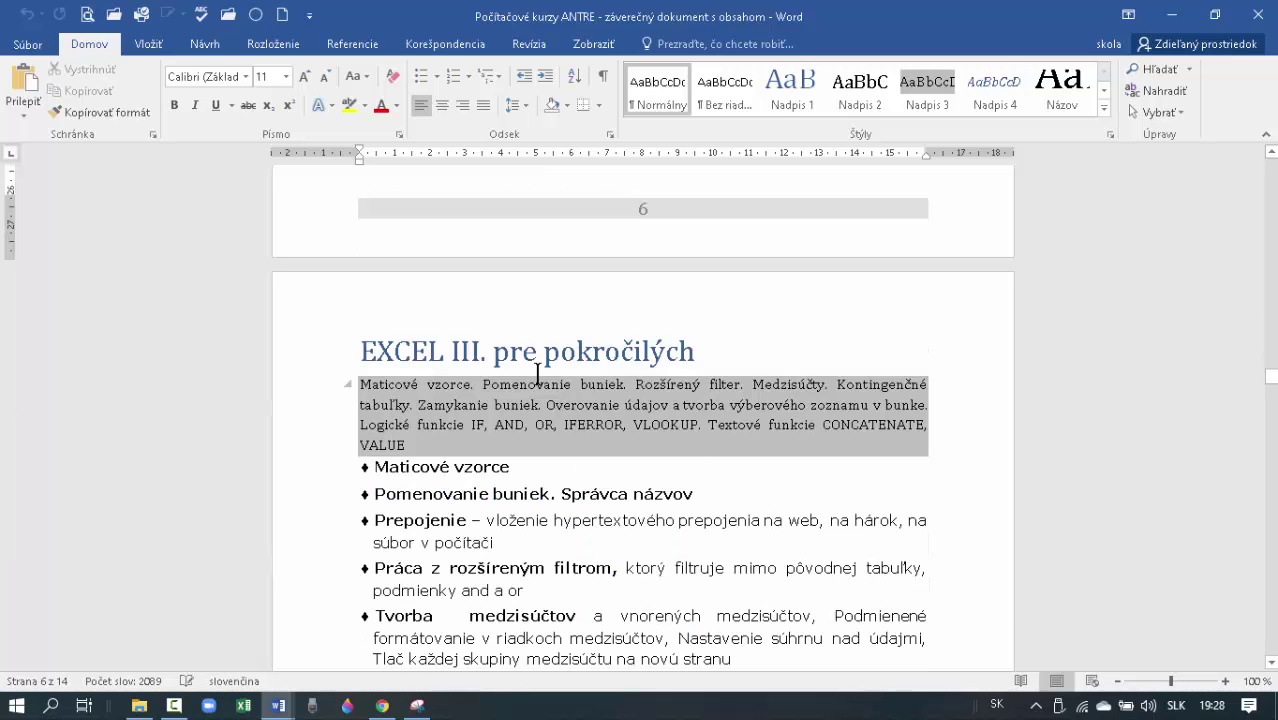
pyautogui.scroll(-3, 538, 374)
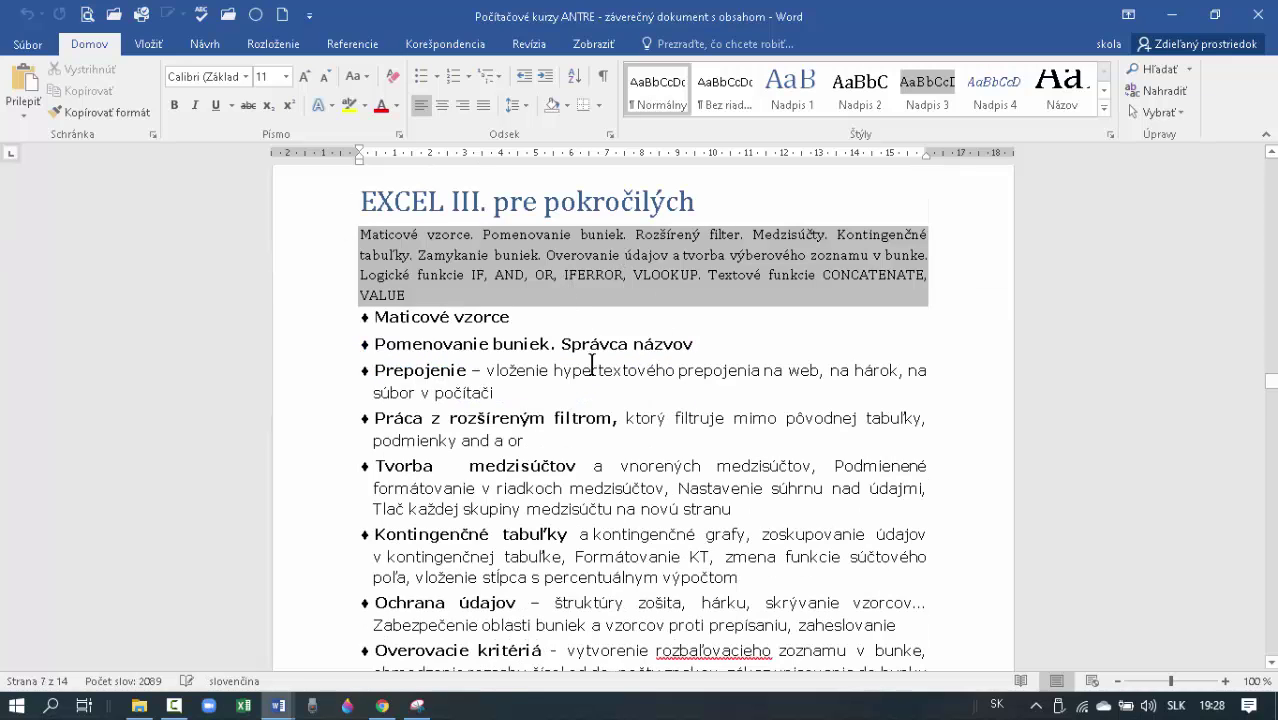
pyautogui.scroll(-3, 591, 366)
pyautogui.scroll(-5, 591, 366)
pyautogui.scroll(5, 591, 366)
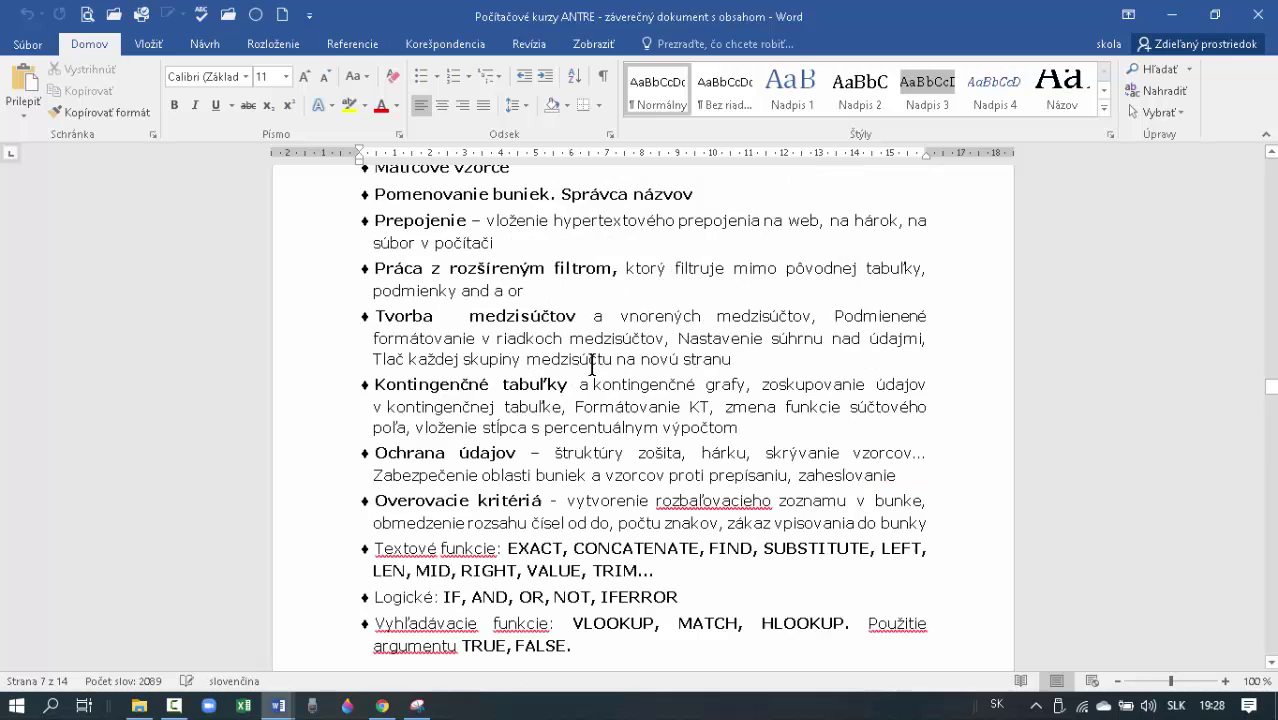
pyautogui.scroll(3, 591, 366)
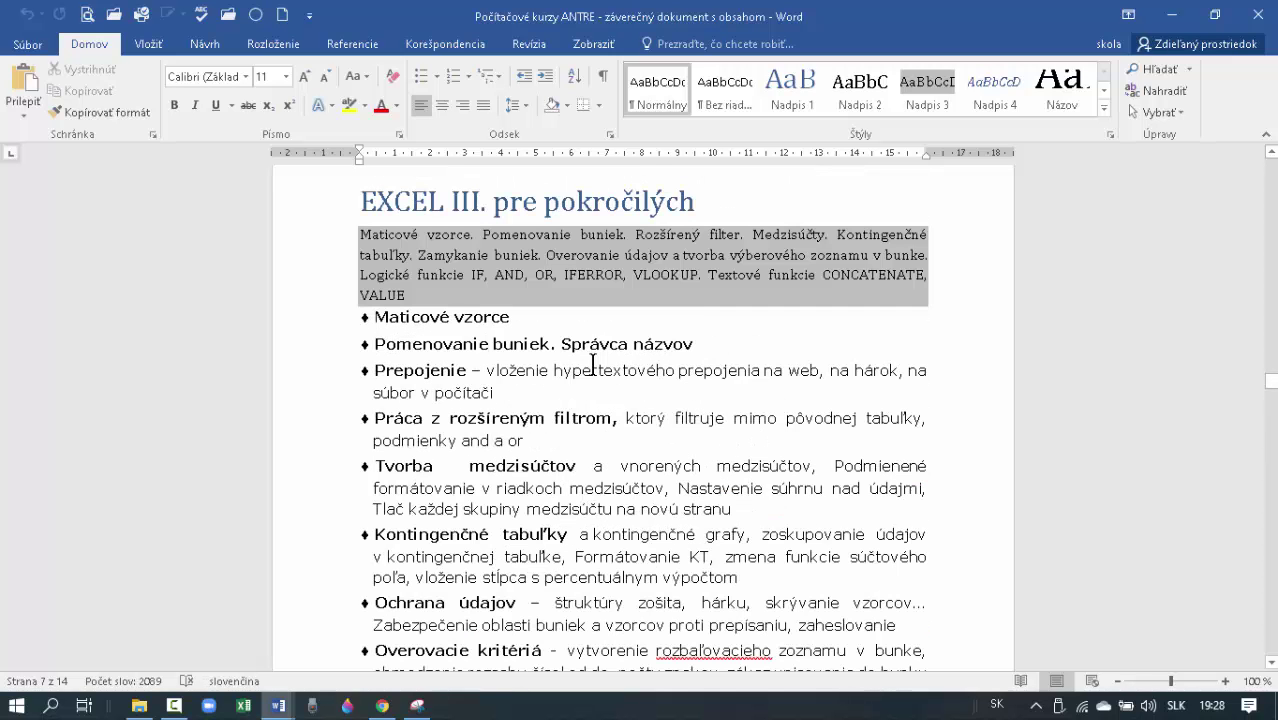
# Switch to the document Počítačové kurzy ANTRE - neupravený dokument and look through its first page.
pyautogui.click(277, 706)
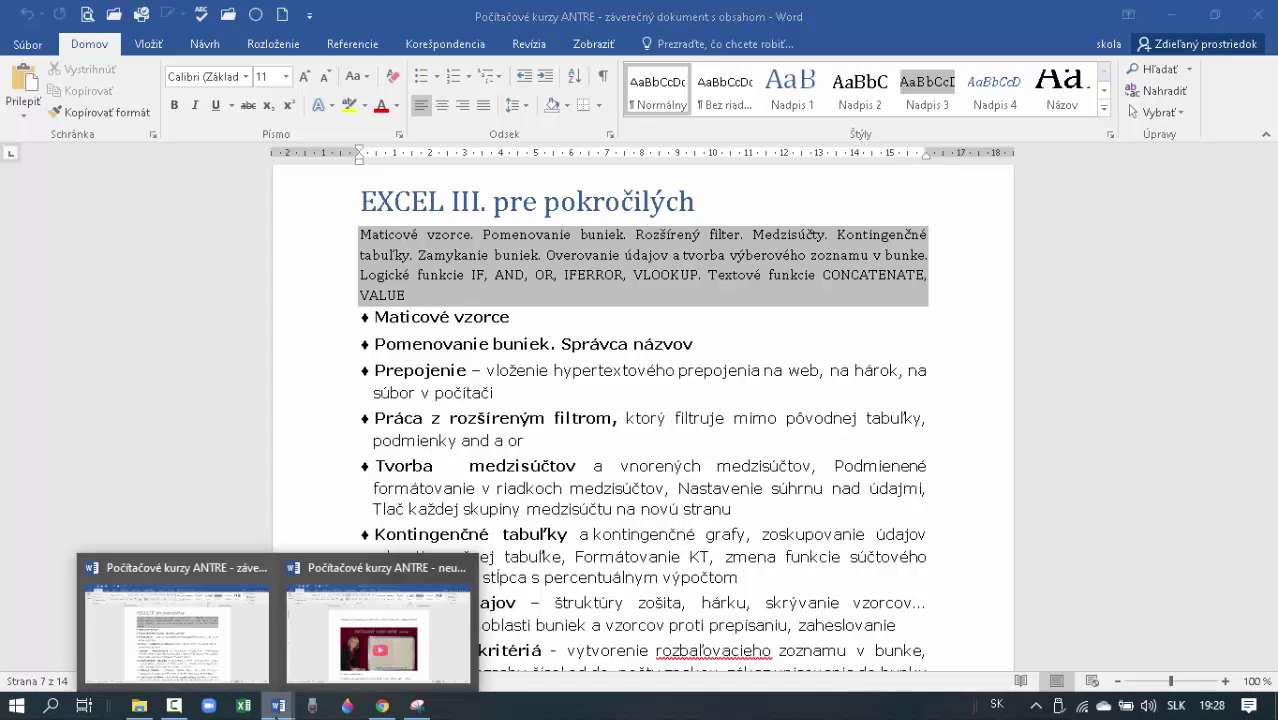
pyautogui.click(317, 646)
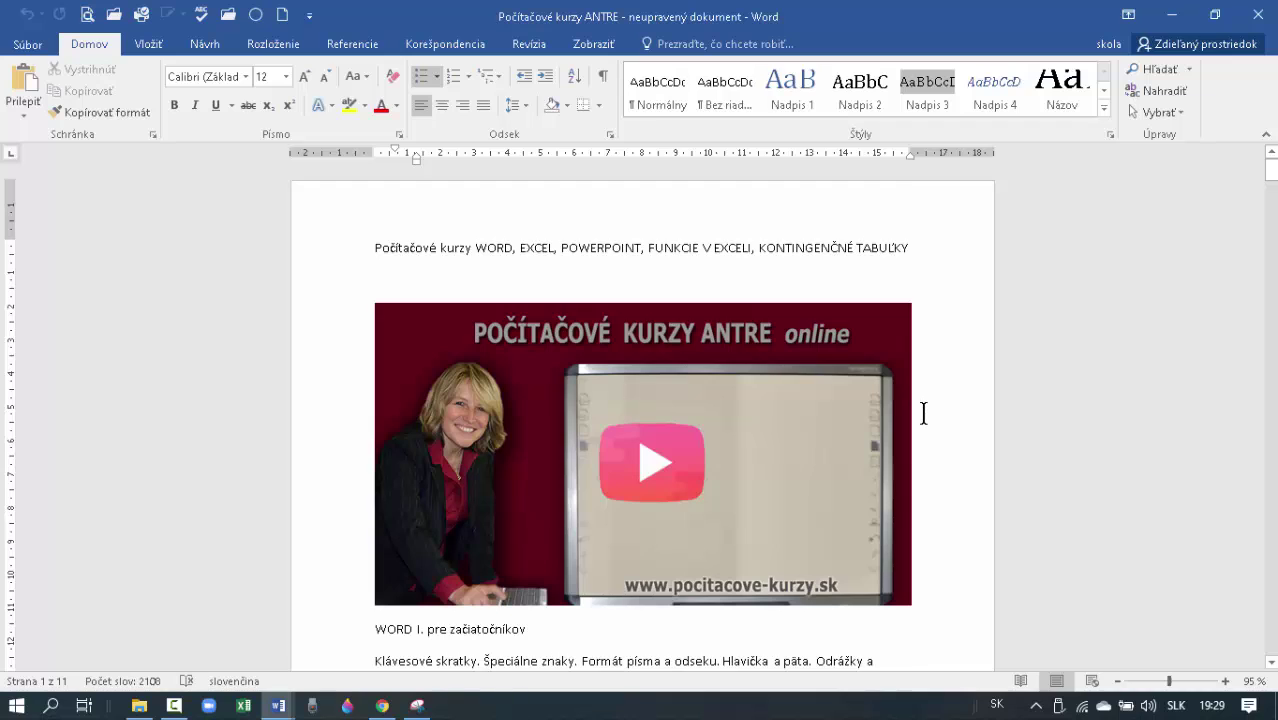
pyautogui.scroll(-6, 923, 414)
pyautogui.scroll(-3, 923, 414)
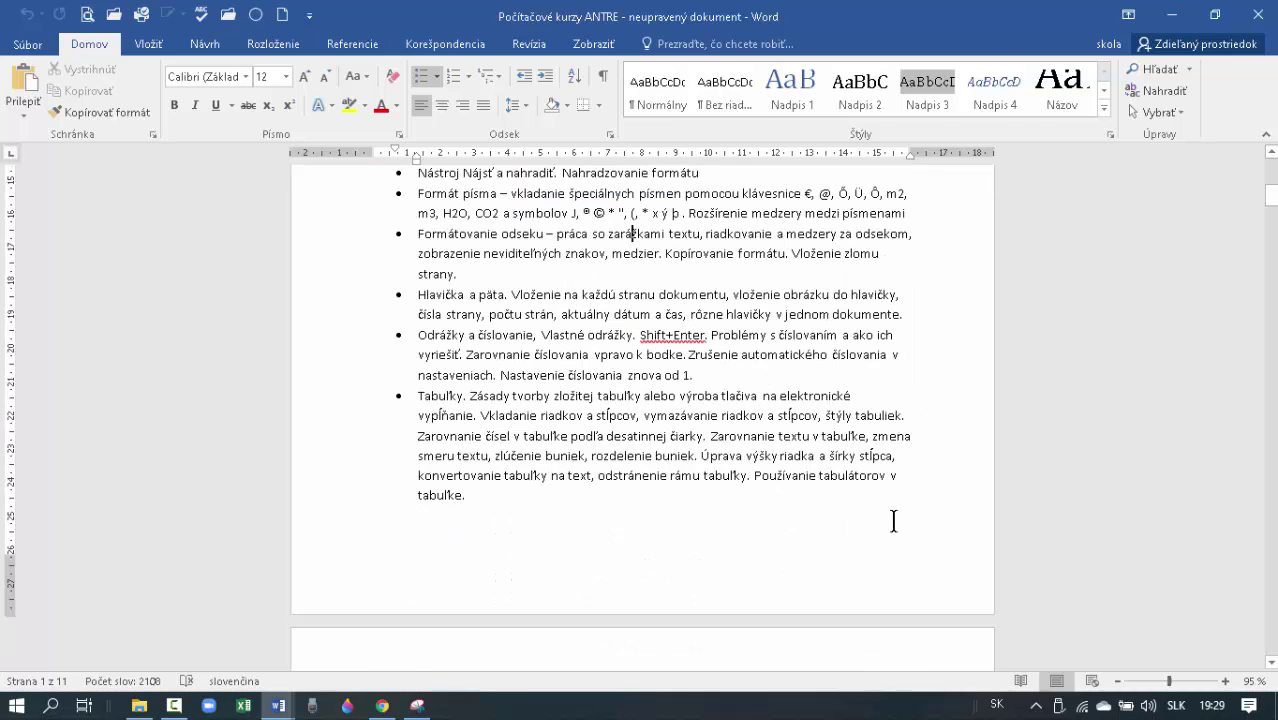
# Enter the heading text Obsah on the empty last page and start a new paragraph below it.
pyautogui.moveTo(1270, 198); pyautogui.dragTo(1268, 545)
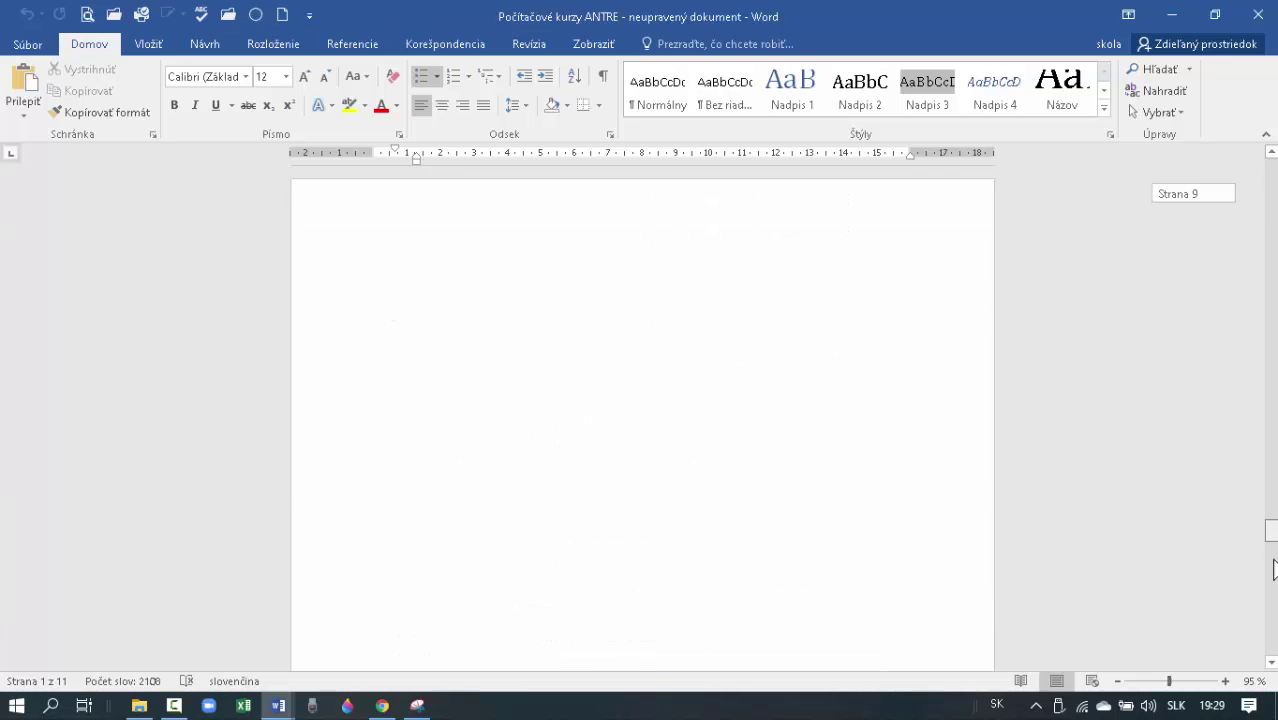
pyautogui.scroll(2, 793, 474)
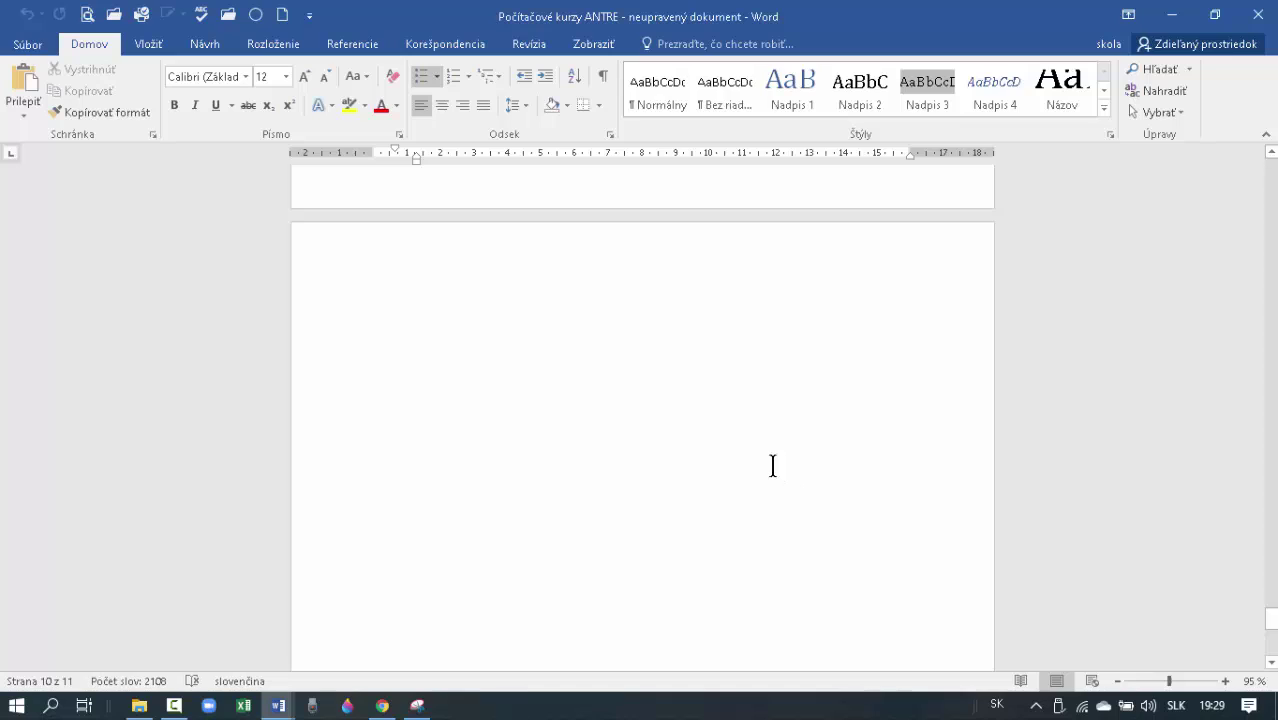
pyautogui.click(417, 284)
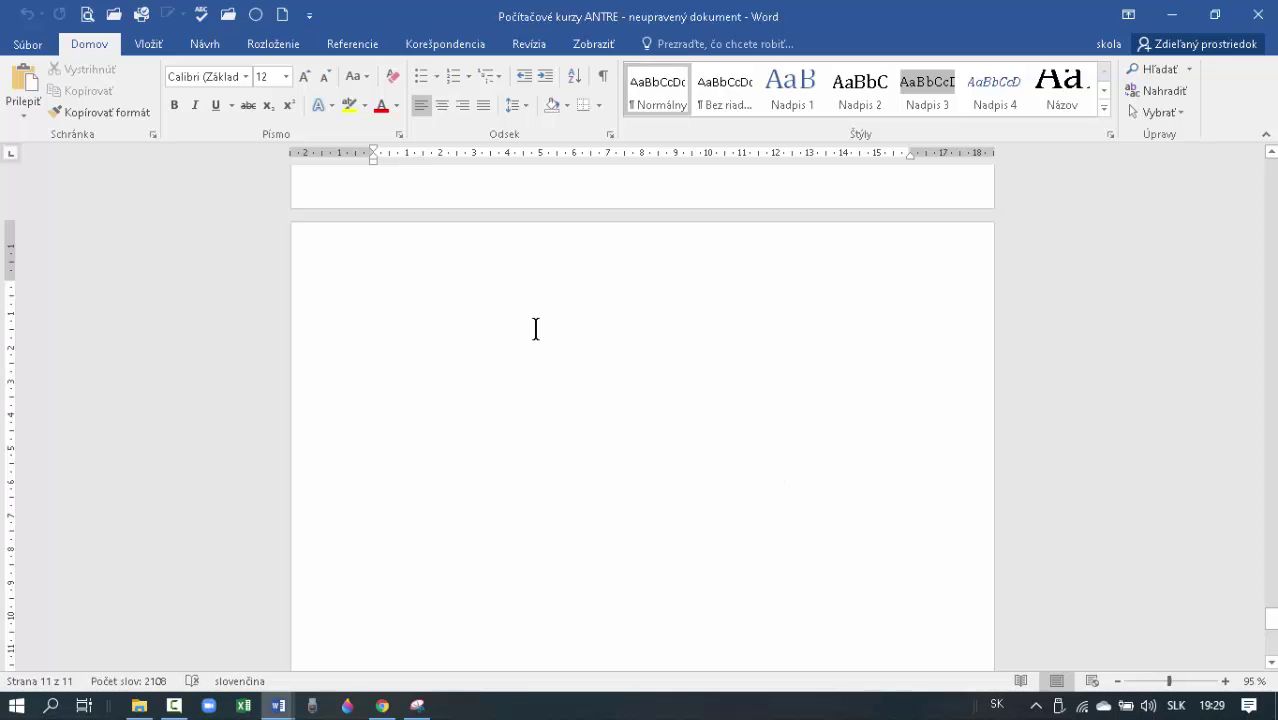
pyautogui.write('Obsah')
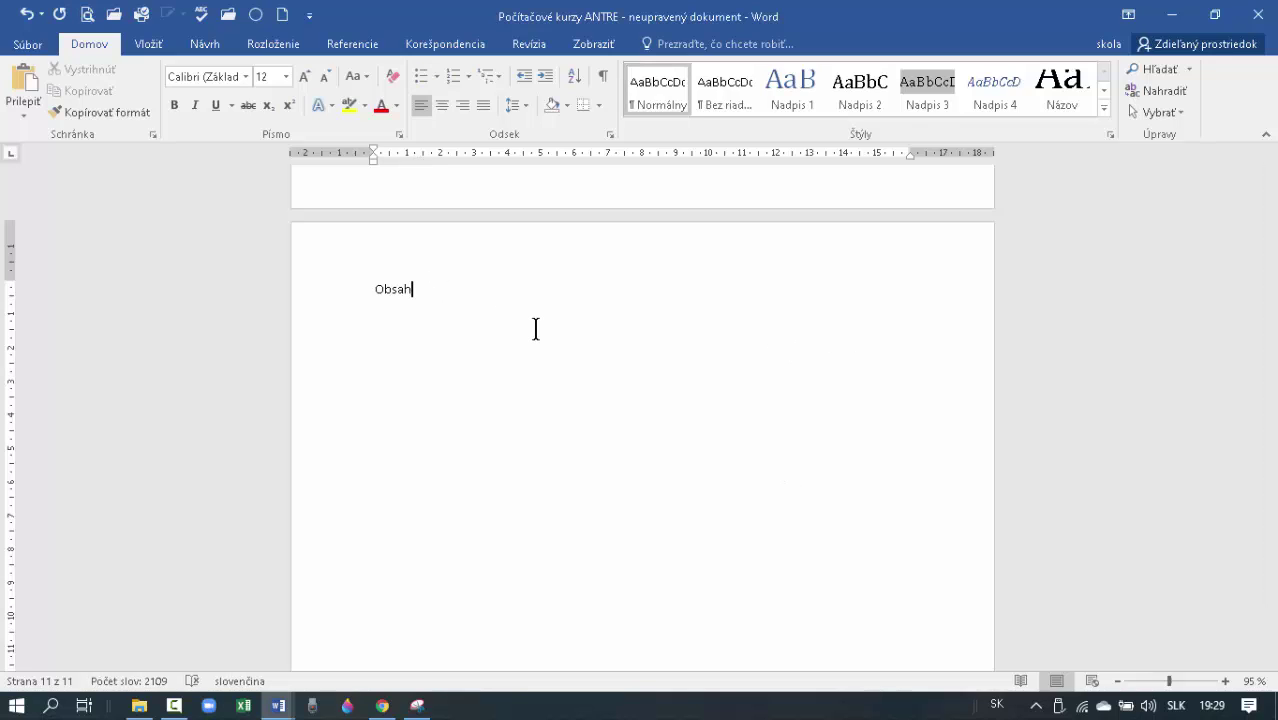
pyautogui.press('Return')
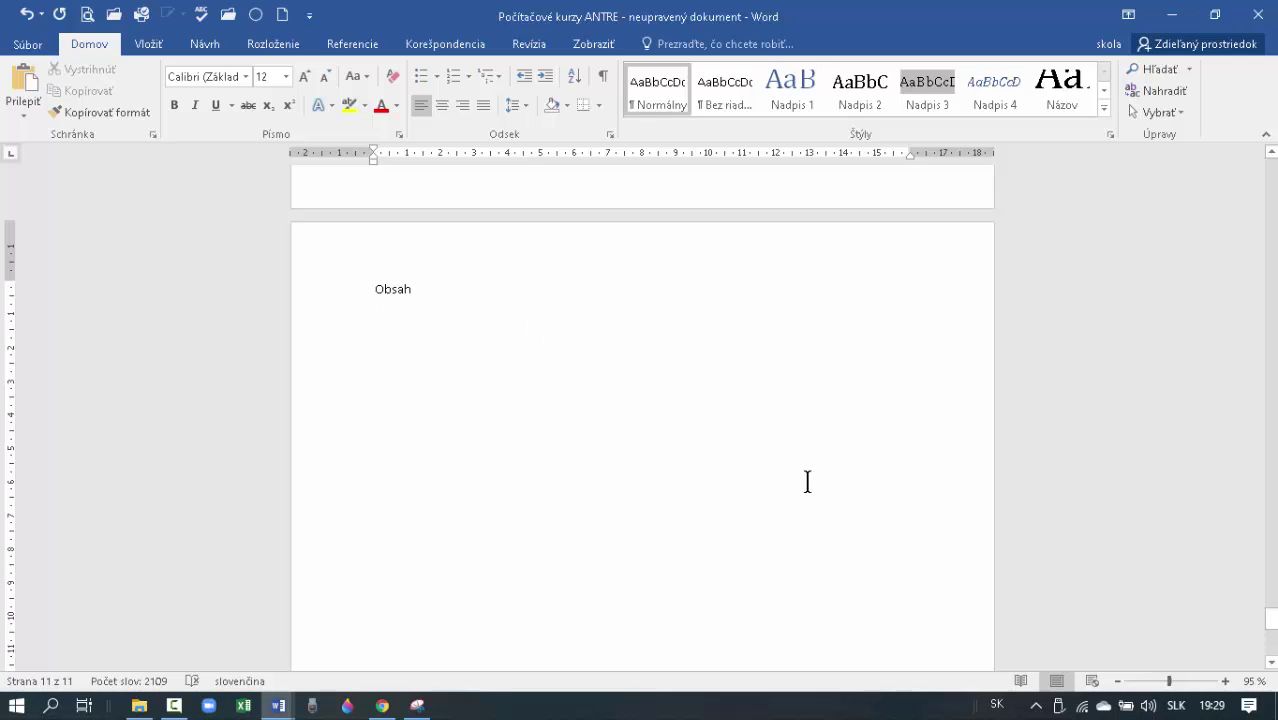
# Select the title line on the first page and try the styles Nadpis 4 and Normálny on it.
pyautogui.moveTo(1274, 630); pyautogui.dragTo(1274, 168)
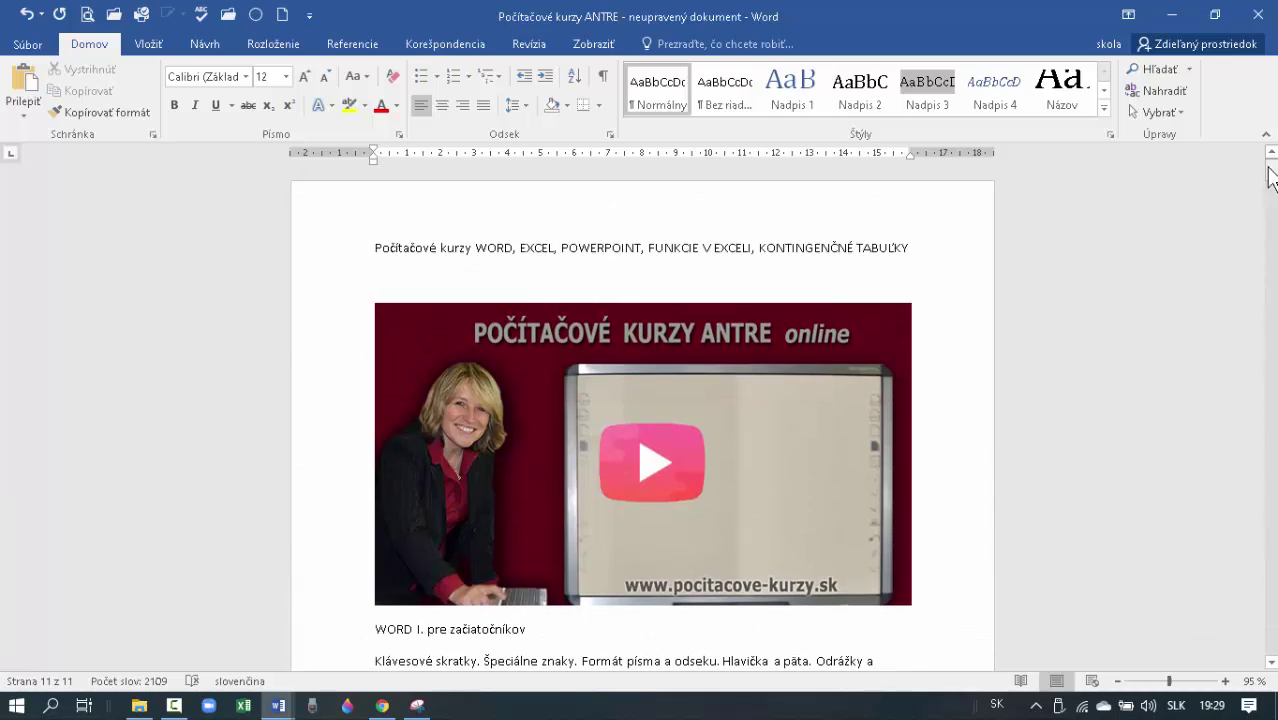
pyautogui.click(752, 247)
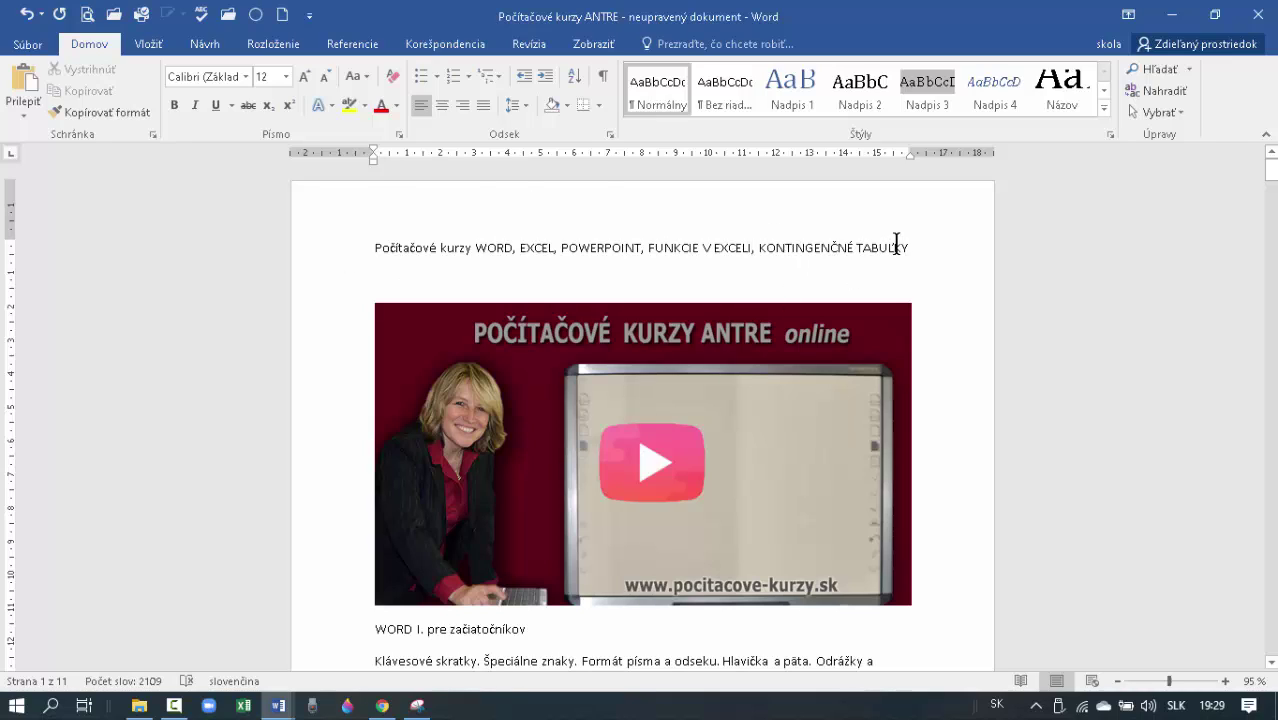
pyautogui.click(339, 262)
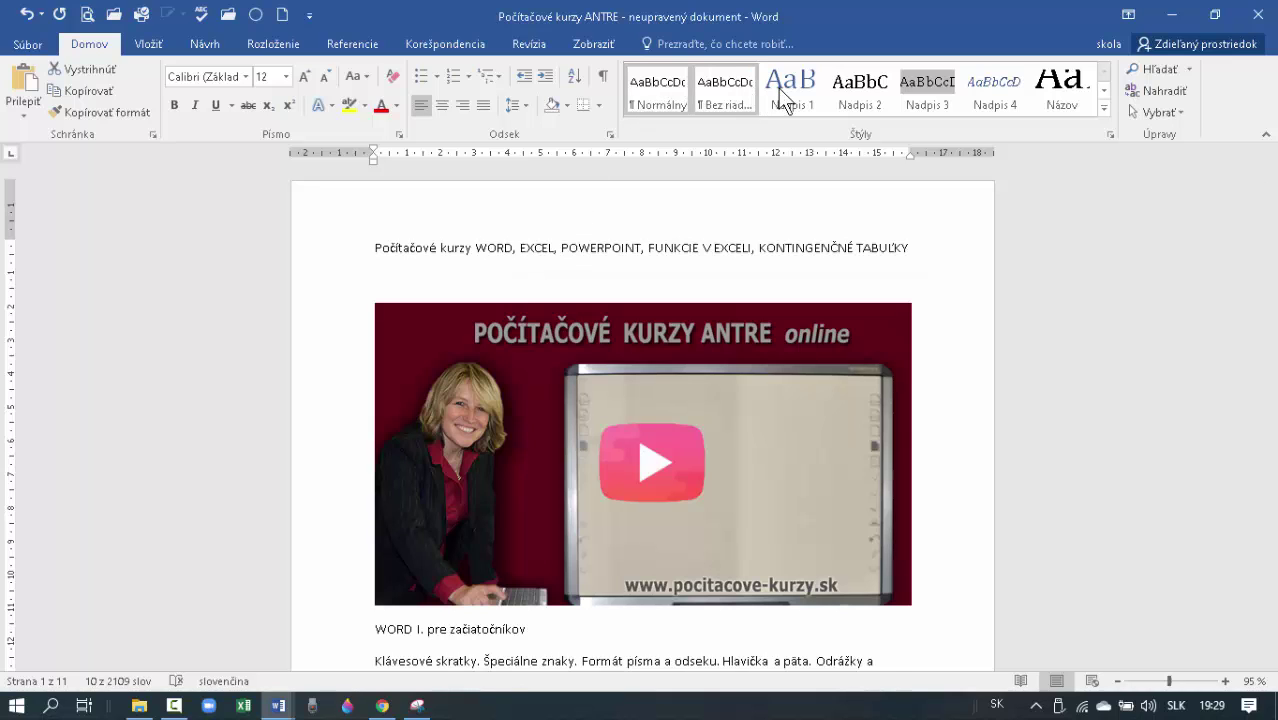
pyautogui.click(995, 90)
pyautogui.click(655, 112)
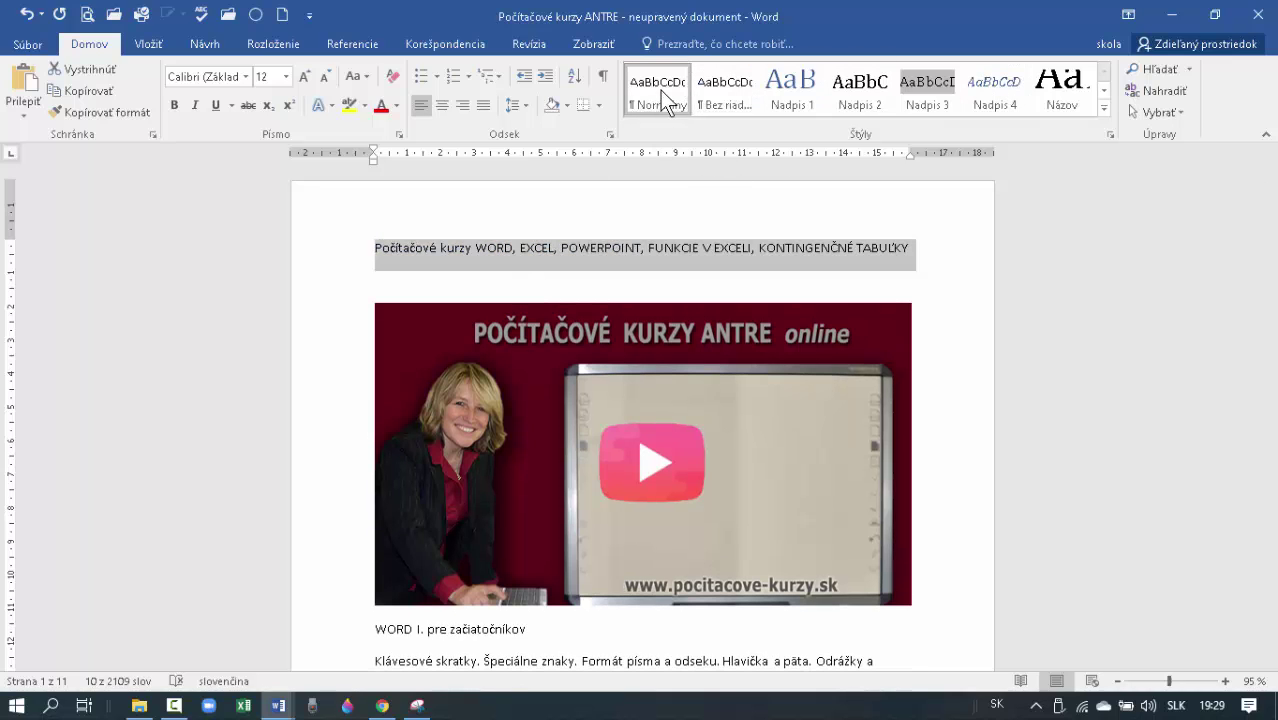
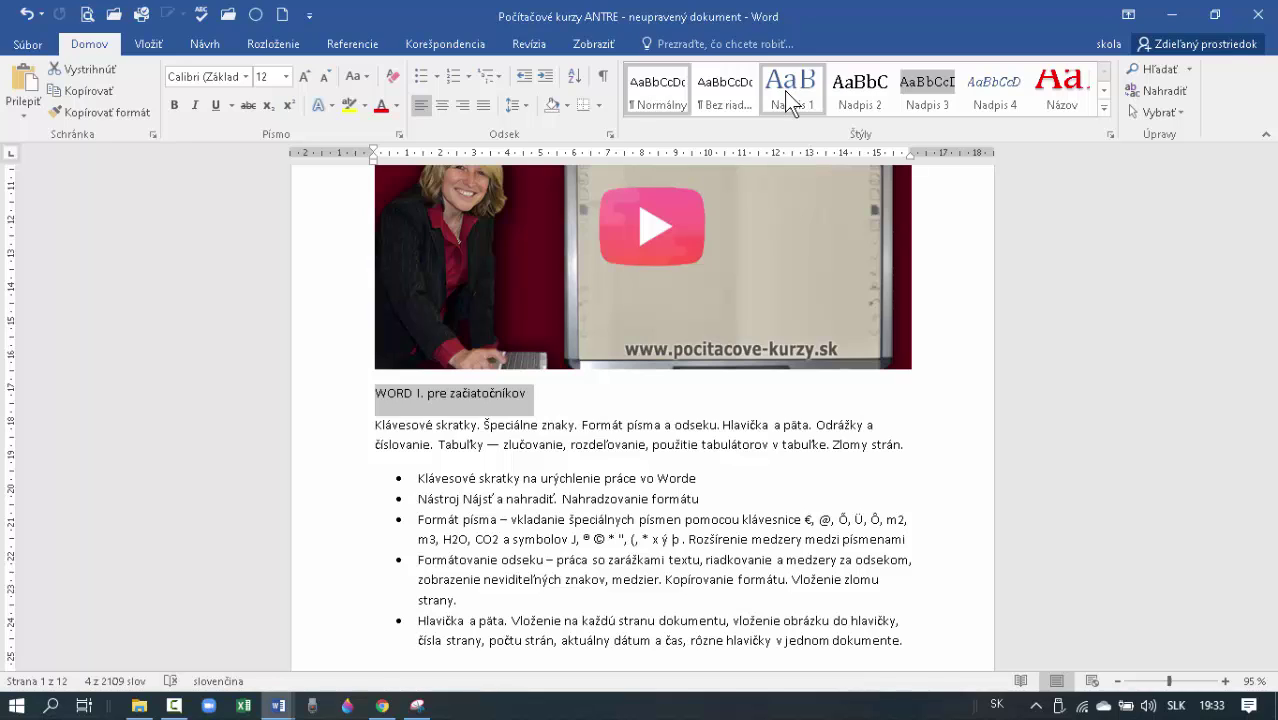
# Apply the style Nadpis 1 to the selected line WORD I. pre začiatočníkov and compare it with the document title.
pyautogui.click(788, 100)
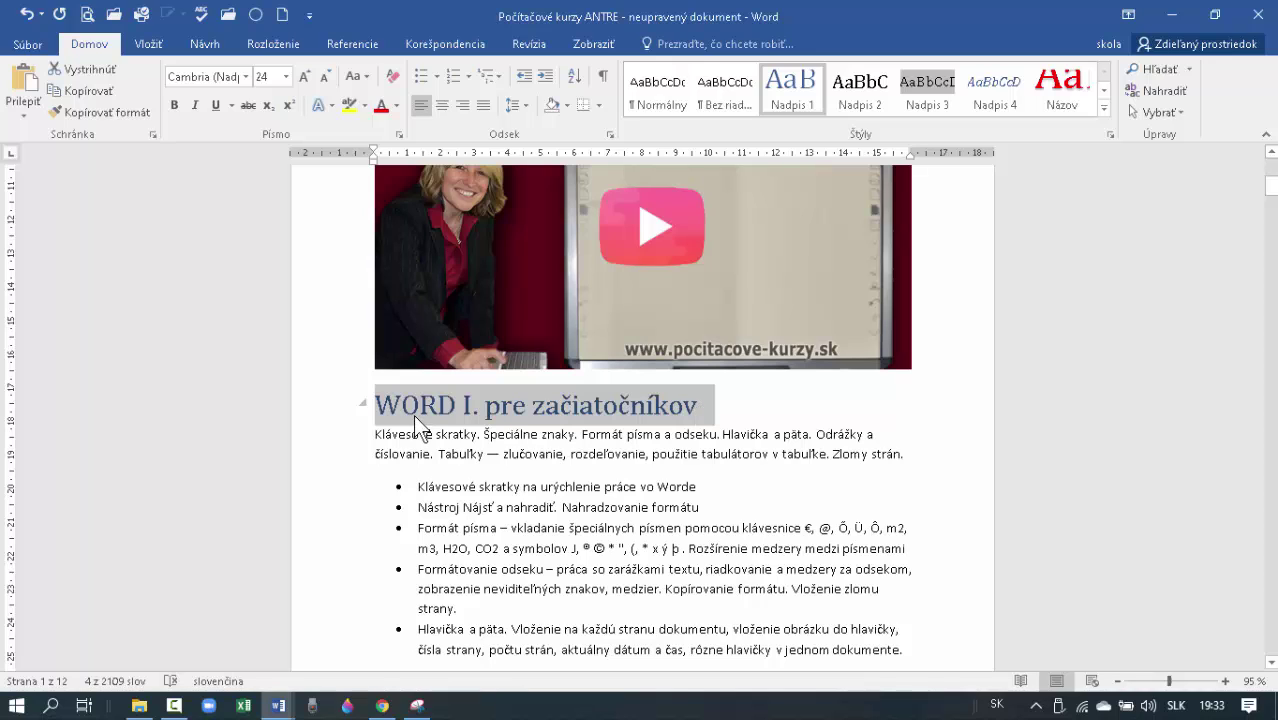
pyautogui.scroll(5, 408, 418)
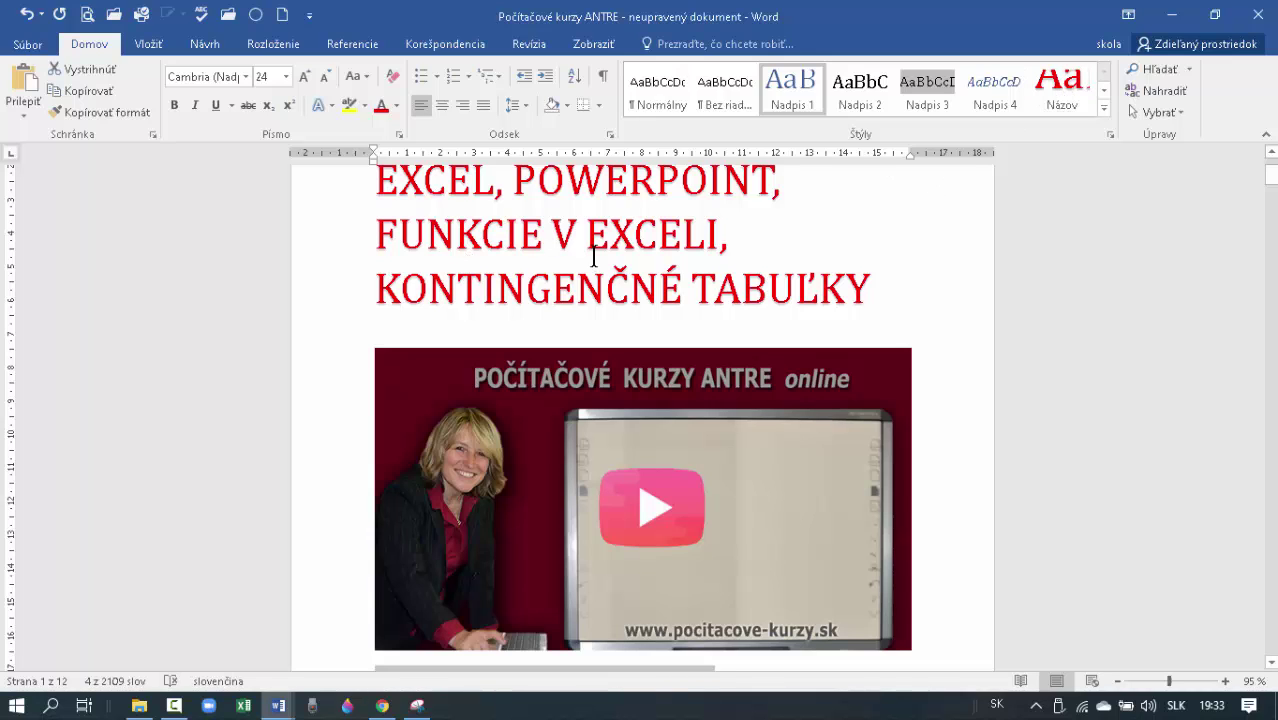
pyautogui.scroll(-5, 611, 266)
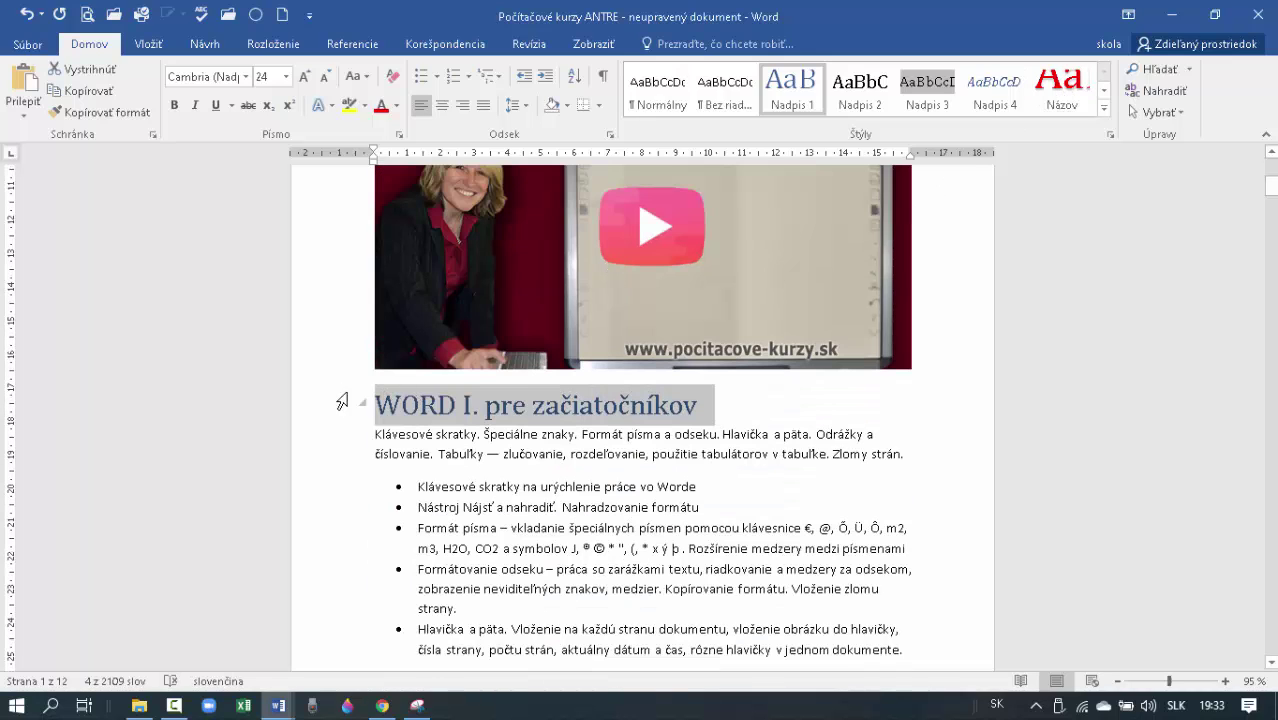
# Set the WORD I. heading's font size to 28 and update the Nadpis 1 style to match it.
pyautogui.click(287, 76)
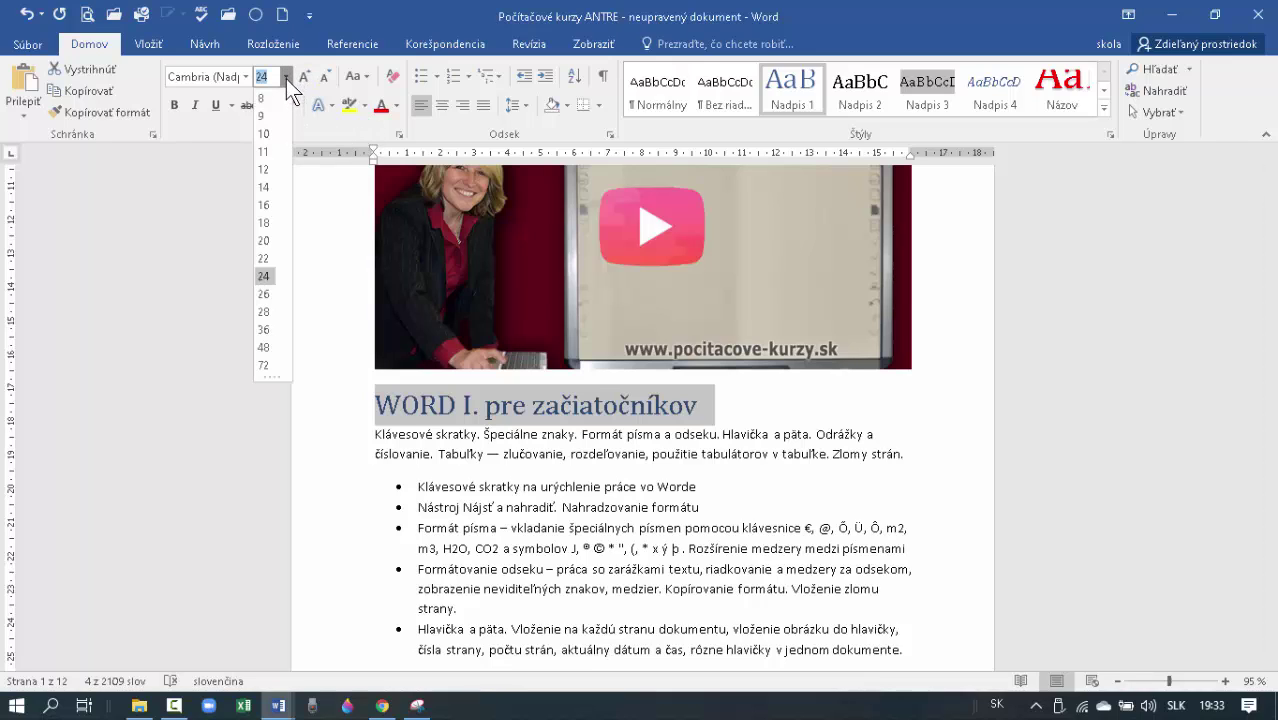
pyautogui.click(265, 312)
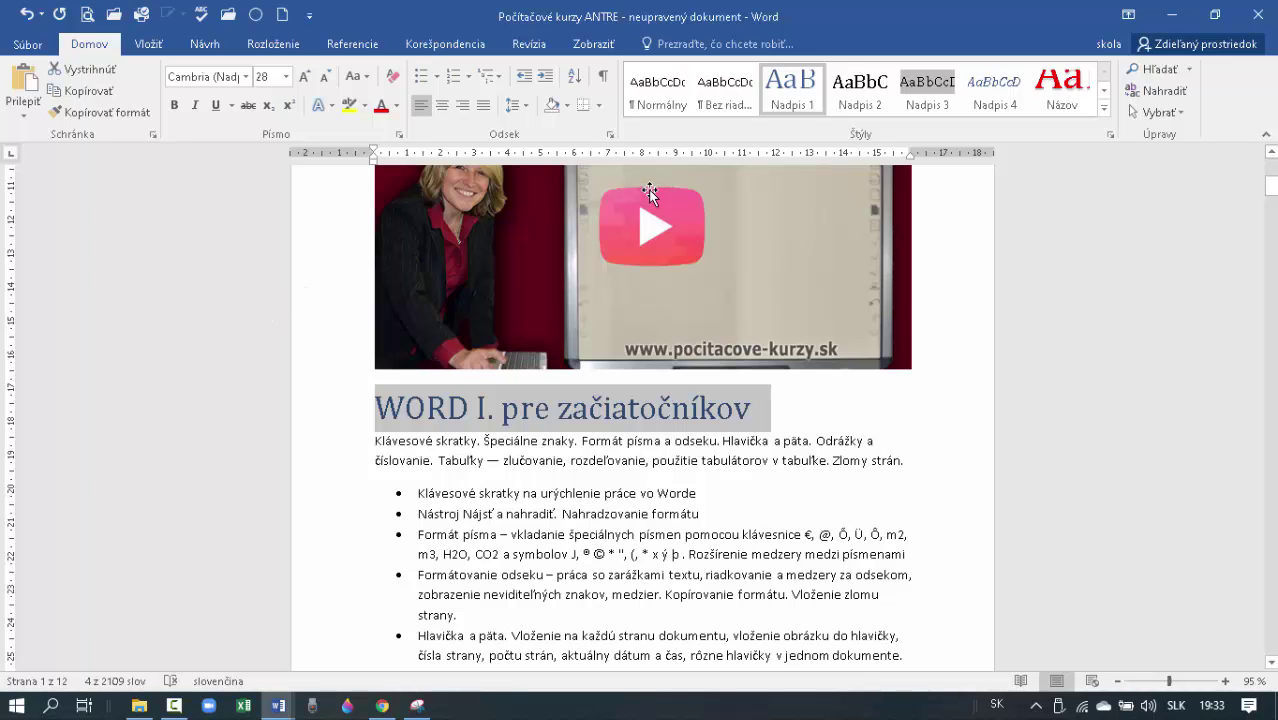
pyautogui.rightClick(789, 82)
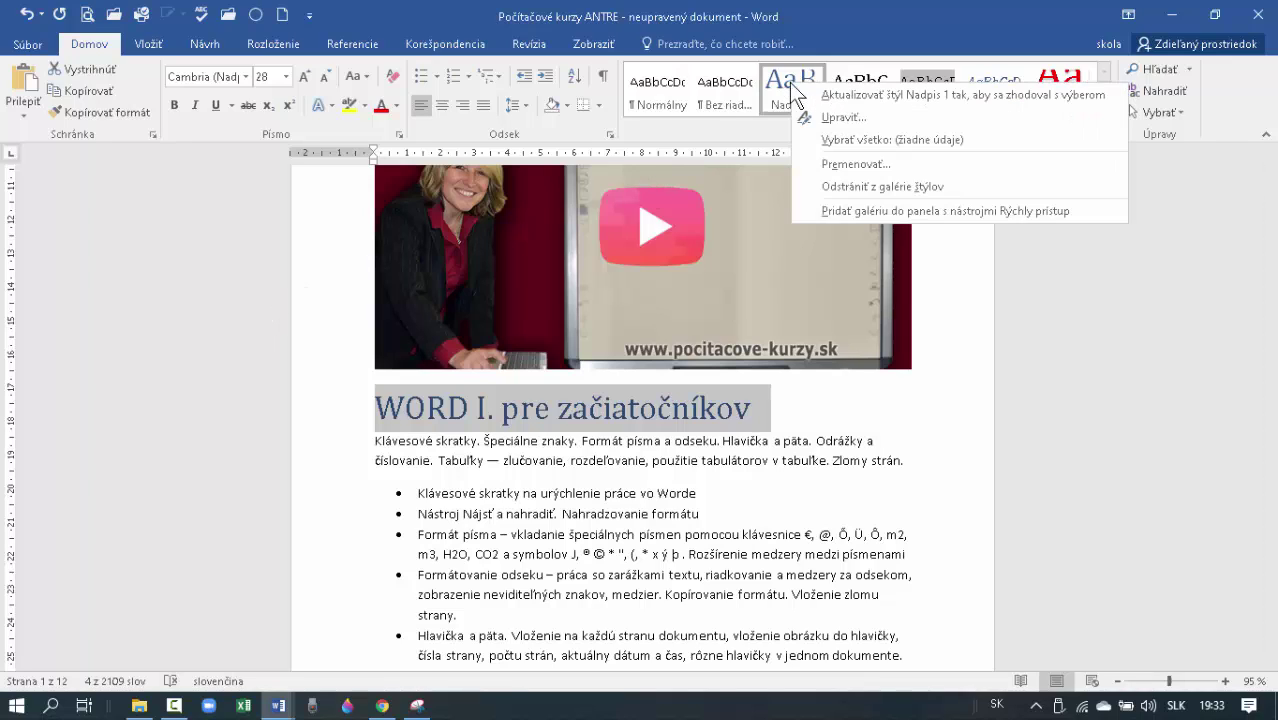
pyautogui.click(840, 94)
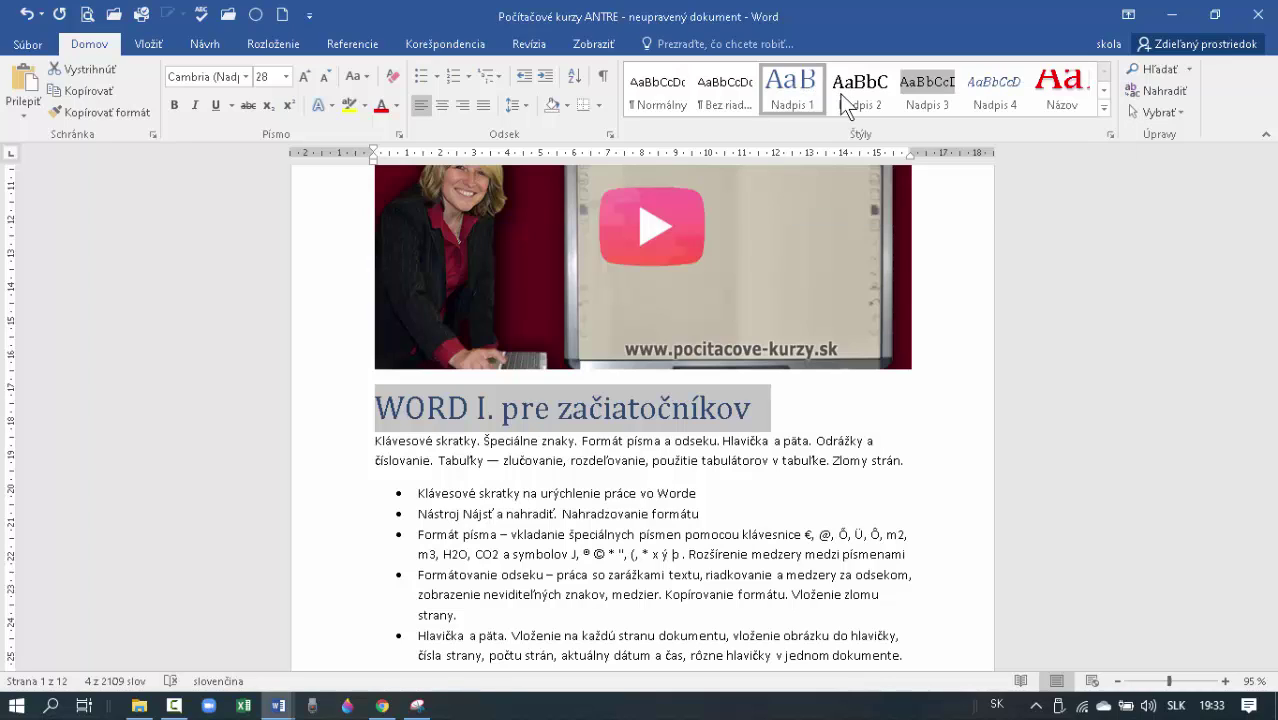
# Apply the style Nadpis 3 to the summary paragraph starting with Klávesové skratky below the WORD I. heading.
pyautogui.click(590, 446)
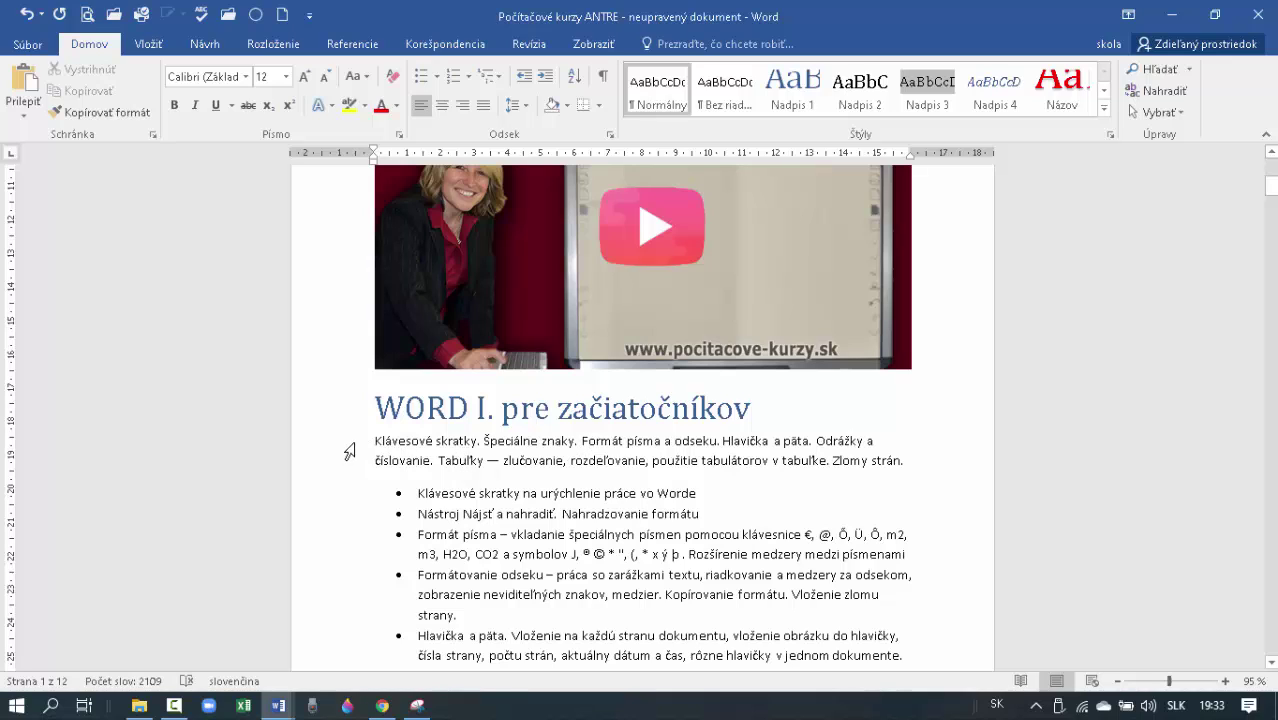
pyautogui.moveTo(350, 451); pyautogui.dragTo(354, 465)
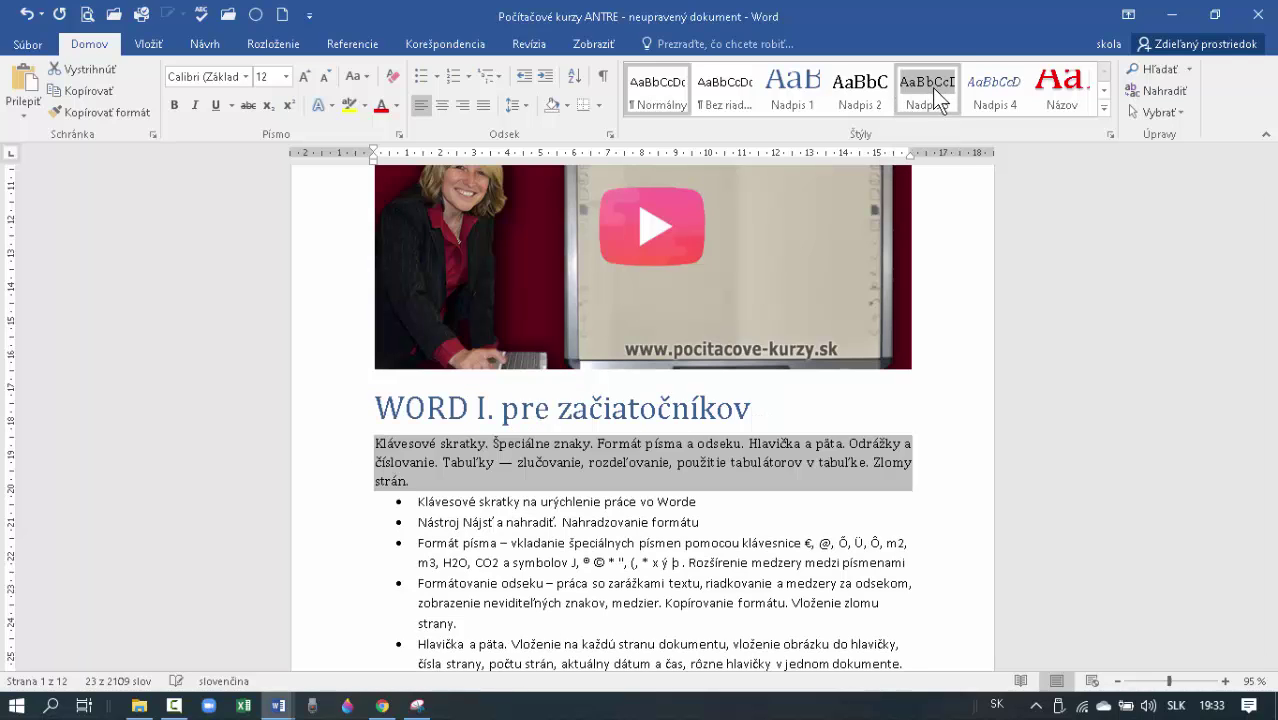
pyautogui.click(932, 88)
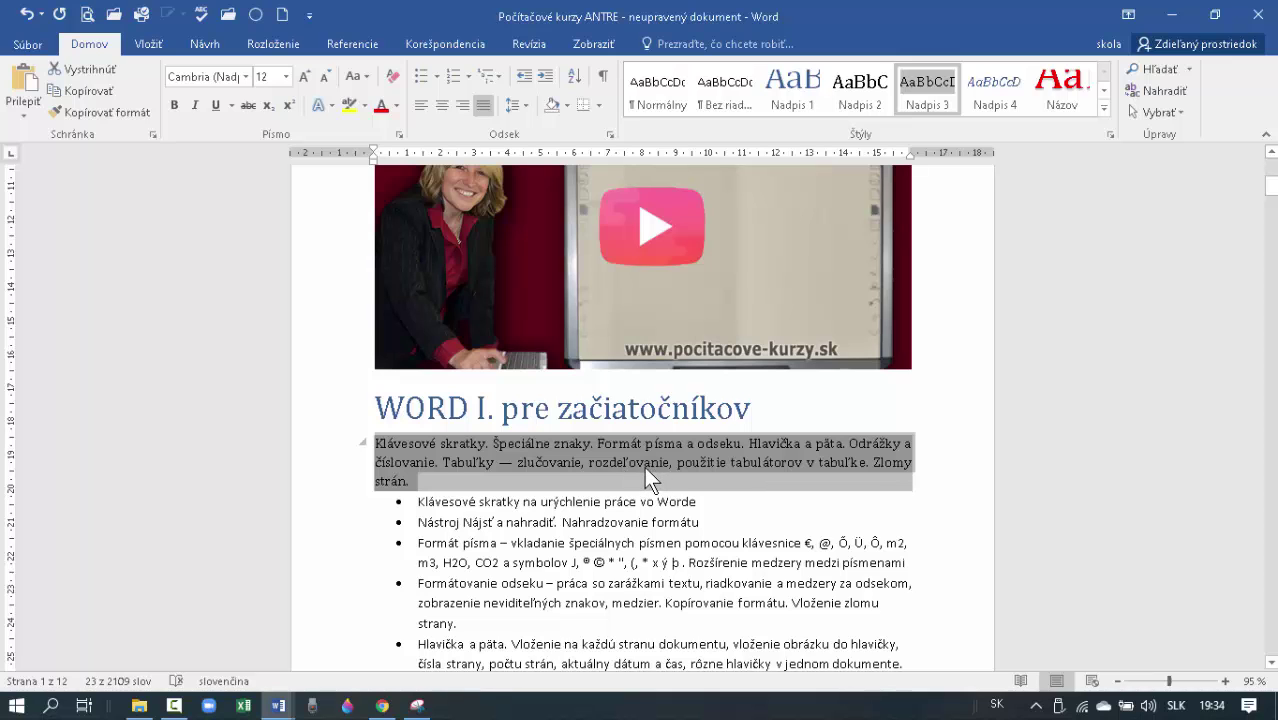
# Apply the style Nadpis 1 to the line WORD II. pre mierne pokročilých and Nadpis 3 to the summary paragraph below it.
pyautogui.scroll(-13, 639, 465)
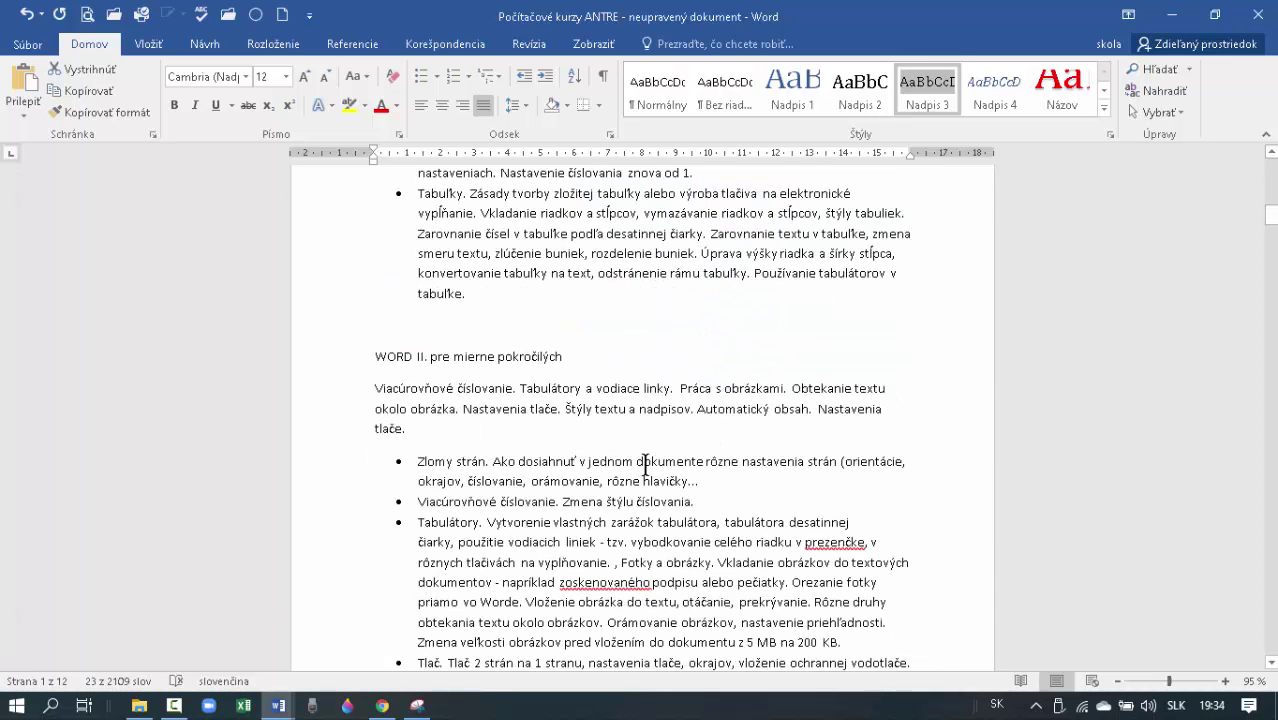
pyautogui.click(339, 368)
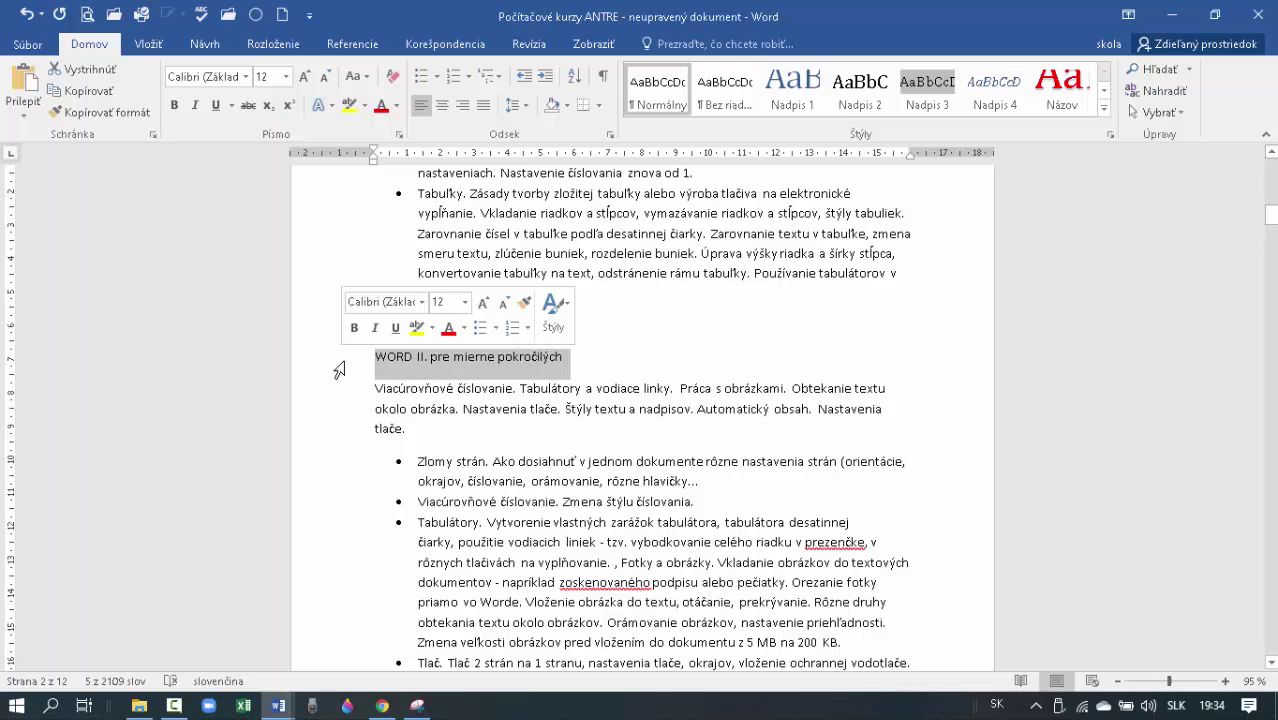
pyautogui.click(822, 95)
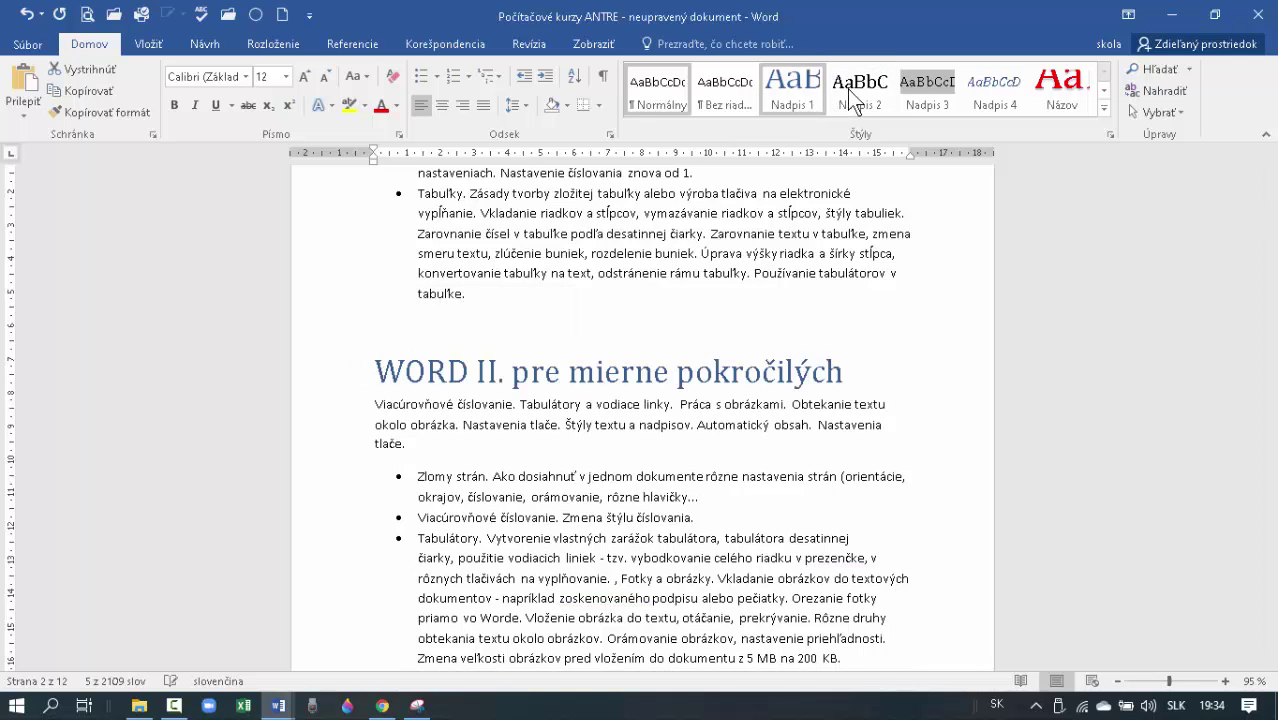
pyautogui.click(808, 100)
pyautogui.doubleClick(355, 413)
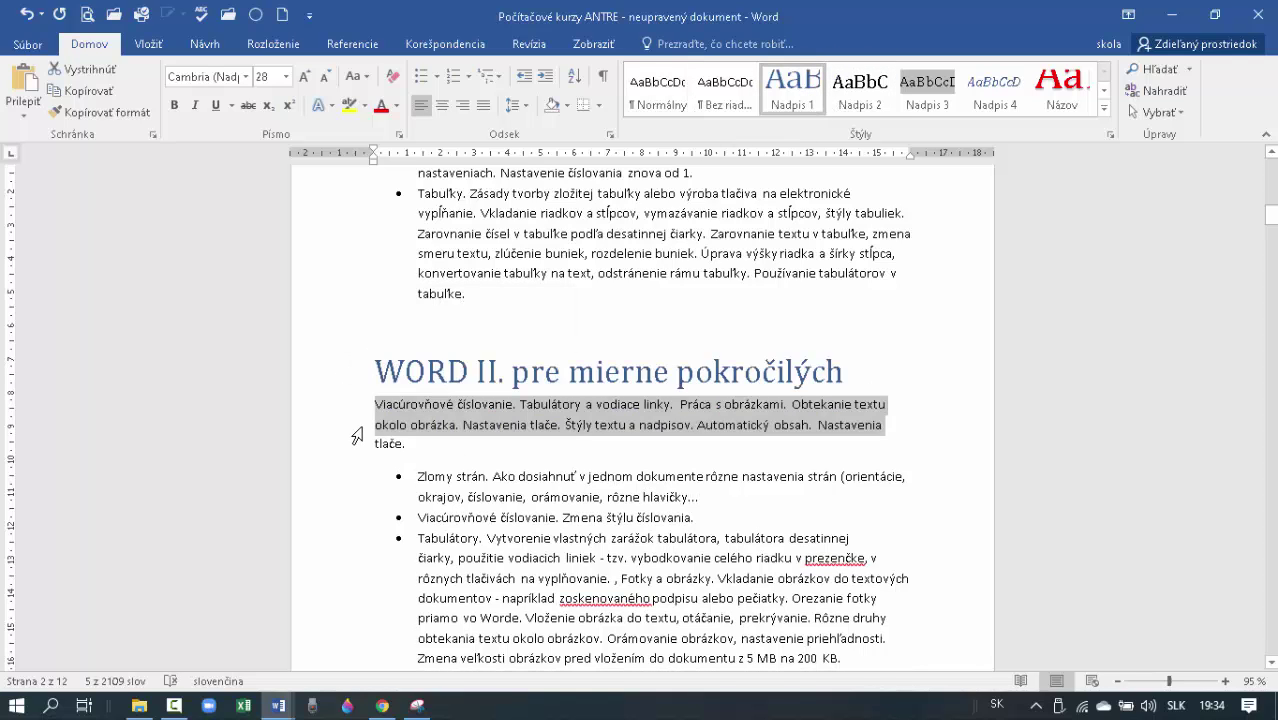
pyautogui.click(936, 79)
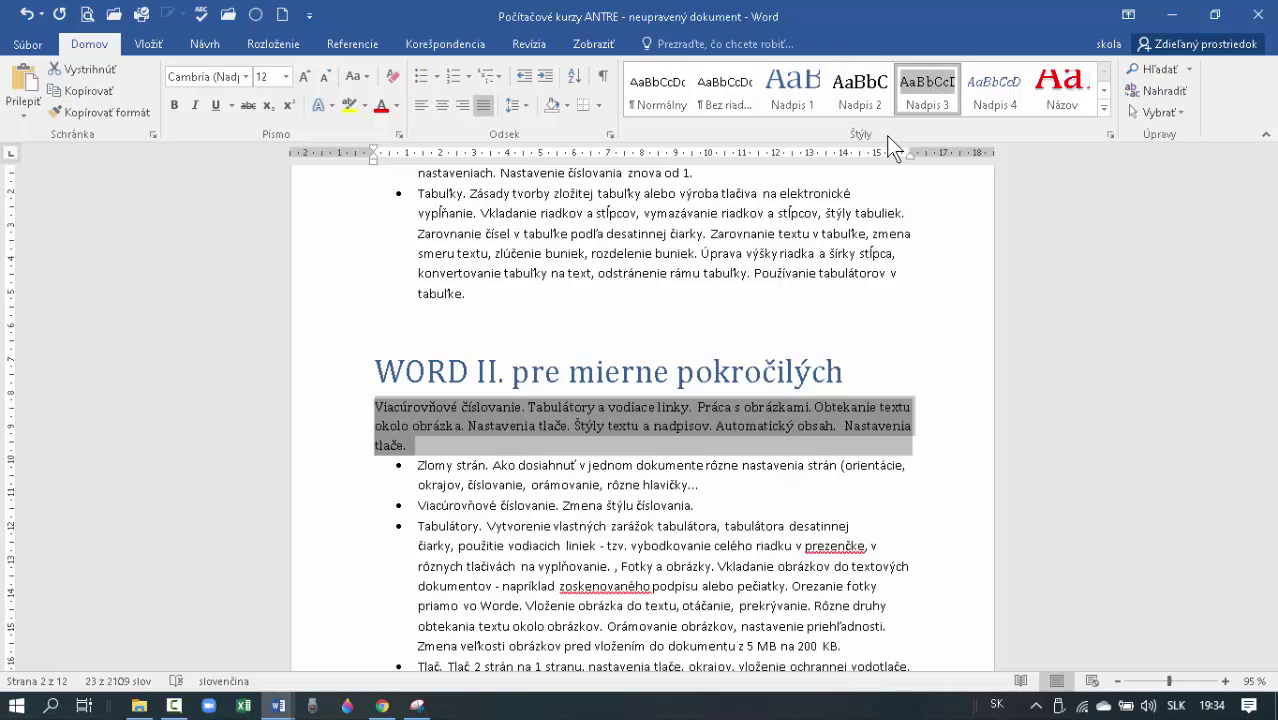
# Apply the style Nadpis 1 to the line WORD III. pre pokročilých and Nadpis 3 to its summary paragraph starting with Hromadná korešpondencia.
pyautogui.scroll(-10, 530, 436)
pyautogui.scroll(4, 490, 433)
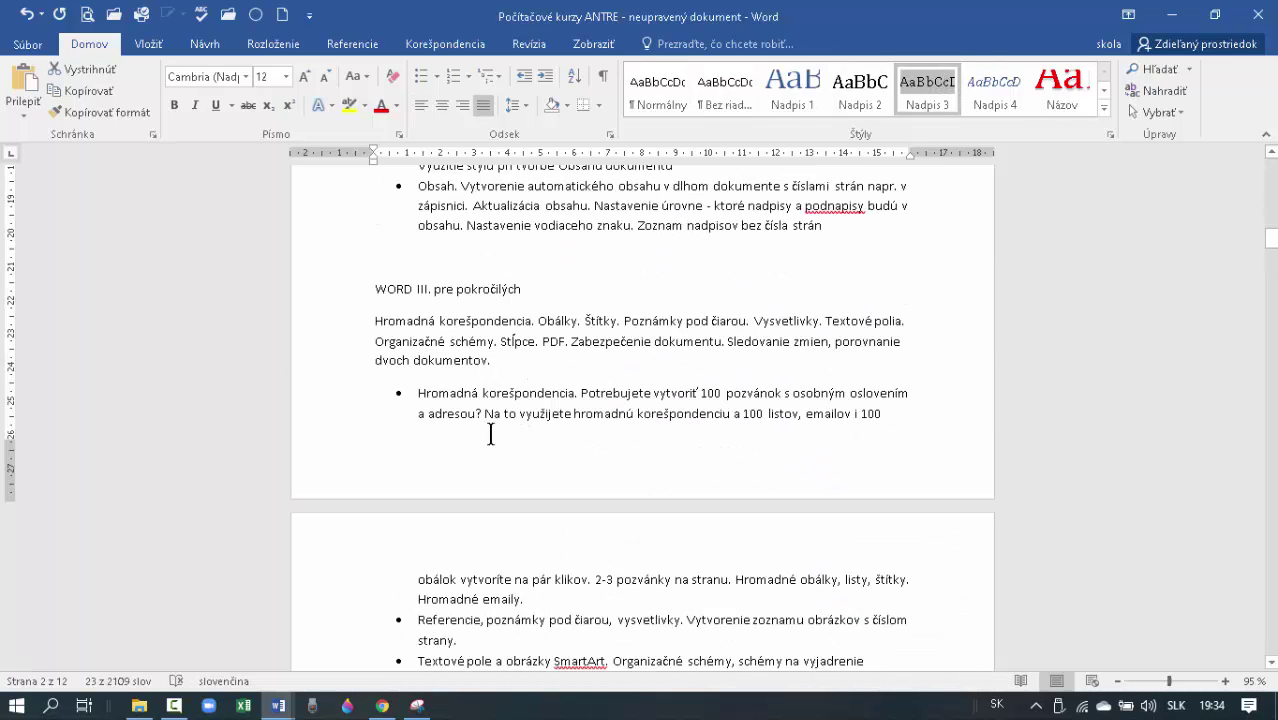
pyautogui.click(346, 298)
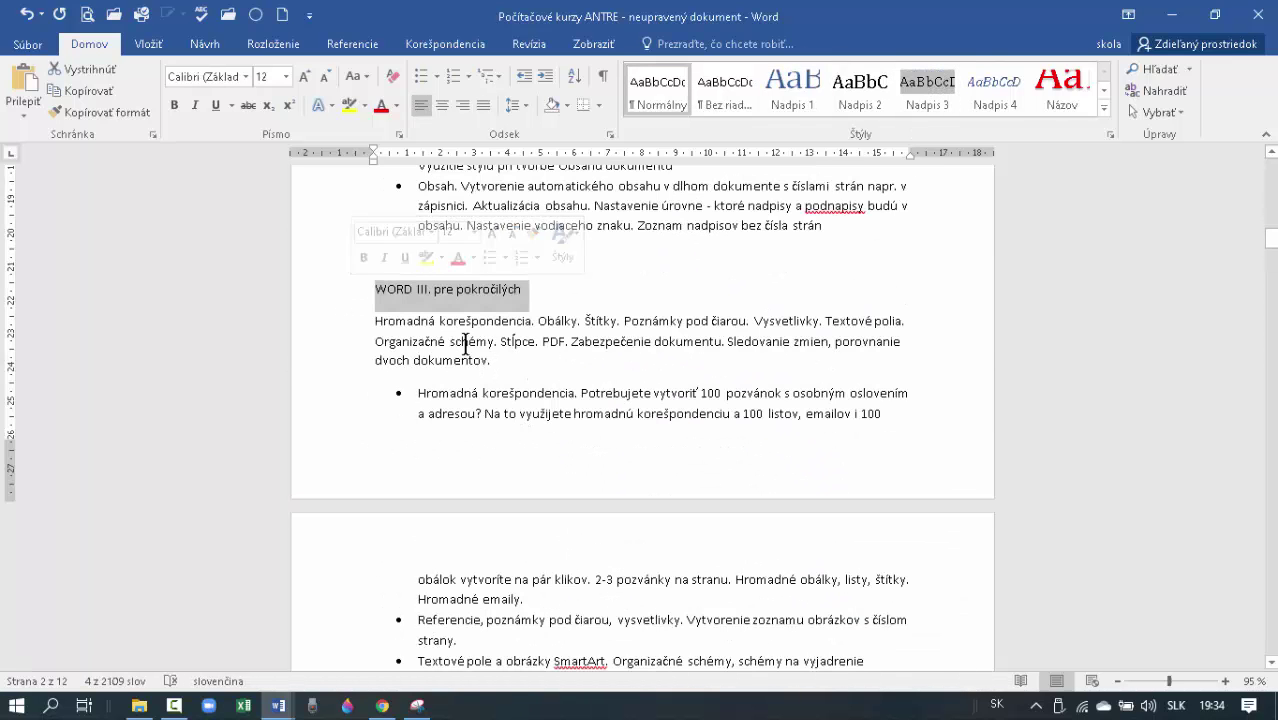
pyautogui.click(795, 100)
pyautogui.moveTo(343, 338); pyautogui.dragTo(350, 383)
pyautogui.click(927, 95)
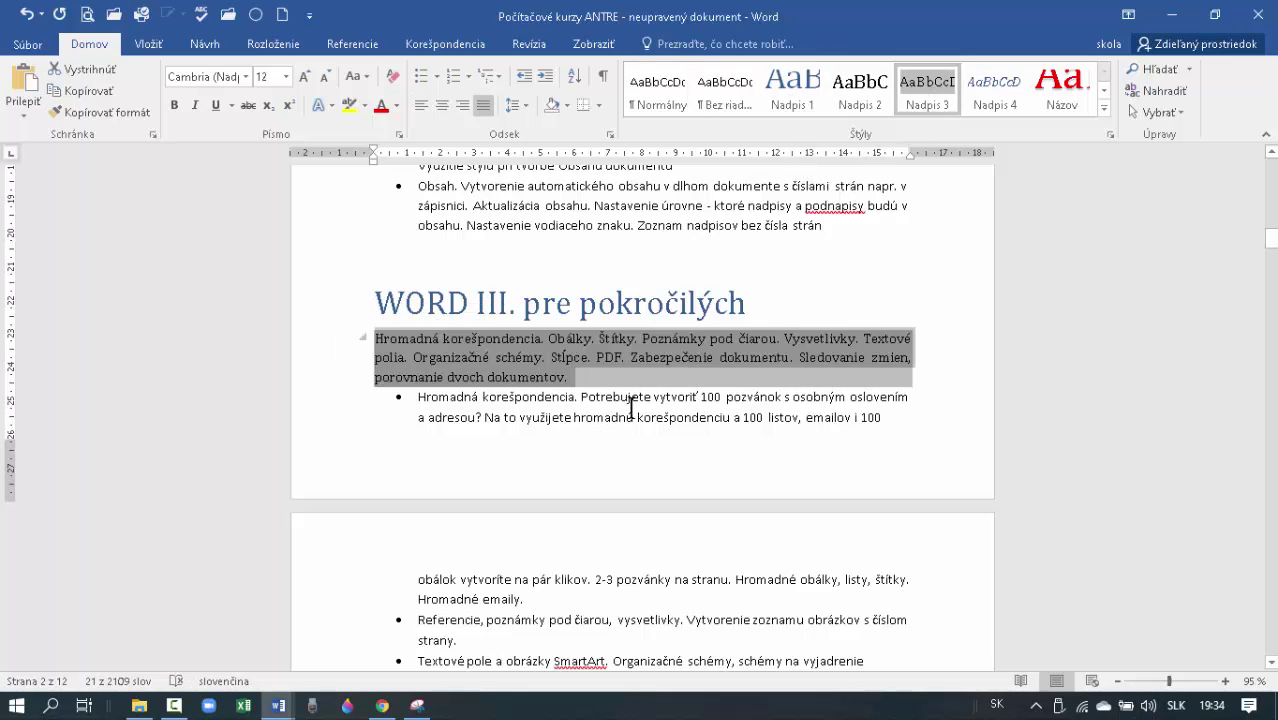
# Apply the style Nadpis 1 to the line EXCEL I. pre začiatočníkov and Nadpis 3 to its summary paragraph starting with Formátovanie tabuľky.
pyautogui.scroll(-3, 632, 400)
pyautogui.scroll(-3, 630, 390)
pyautogui.click(343, 428)
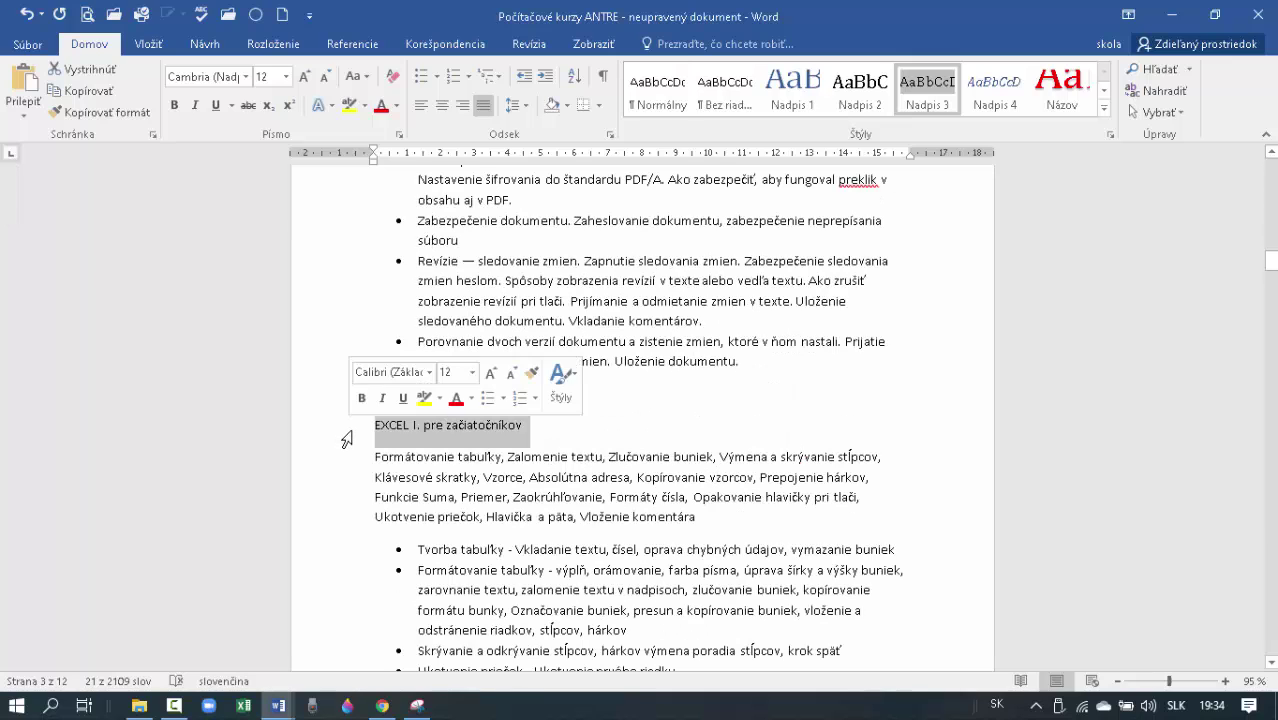
pyautogui.click(792, 85)
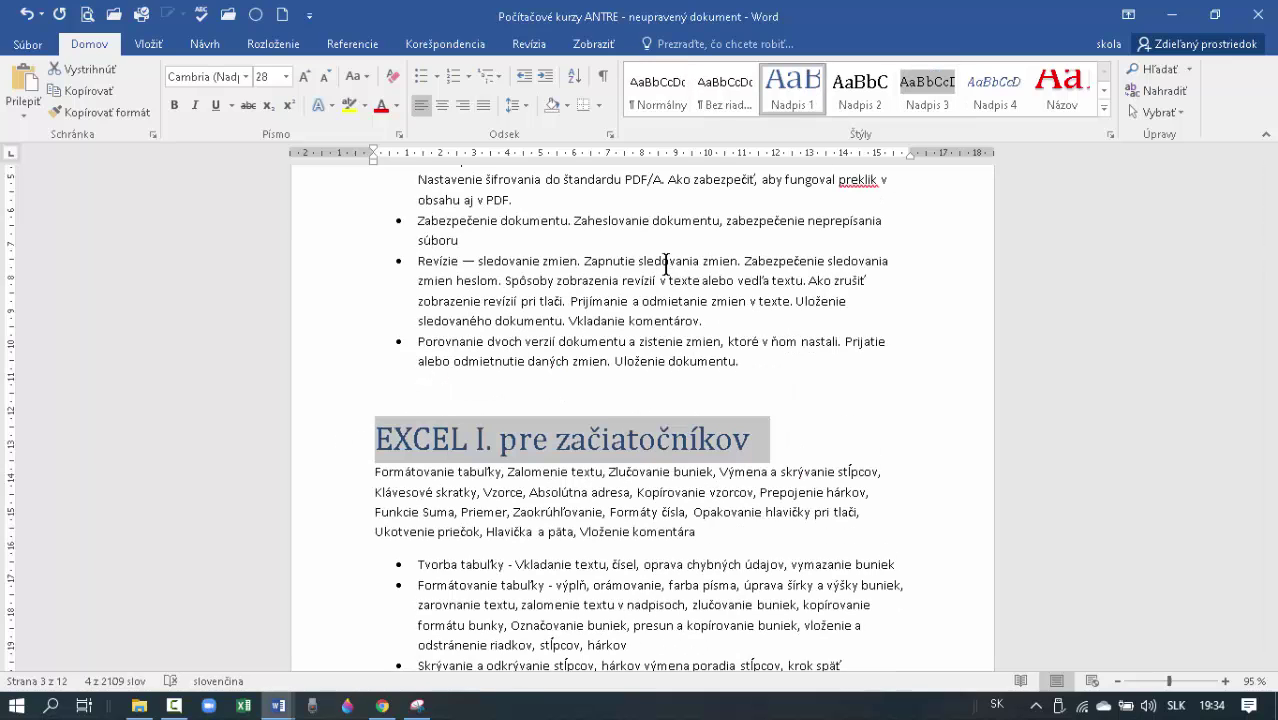
pyautogui.moveTo(348, 480); pyautogui.dragTo(348, 534)
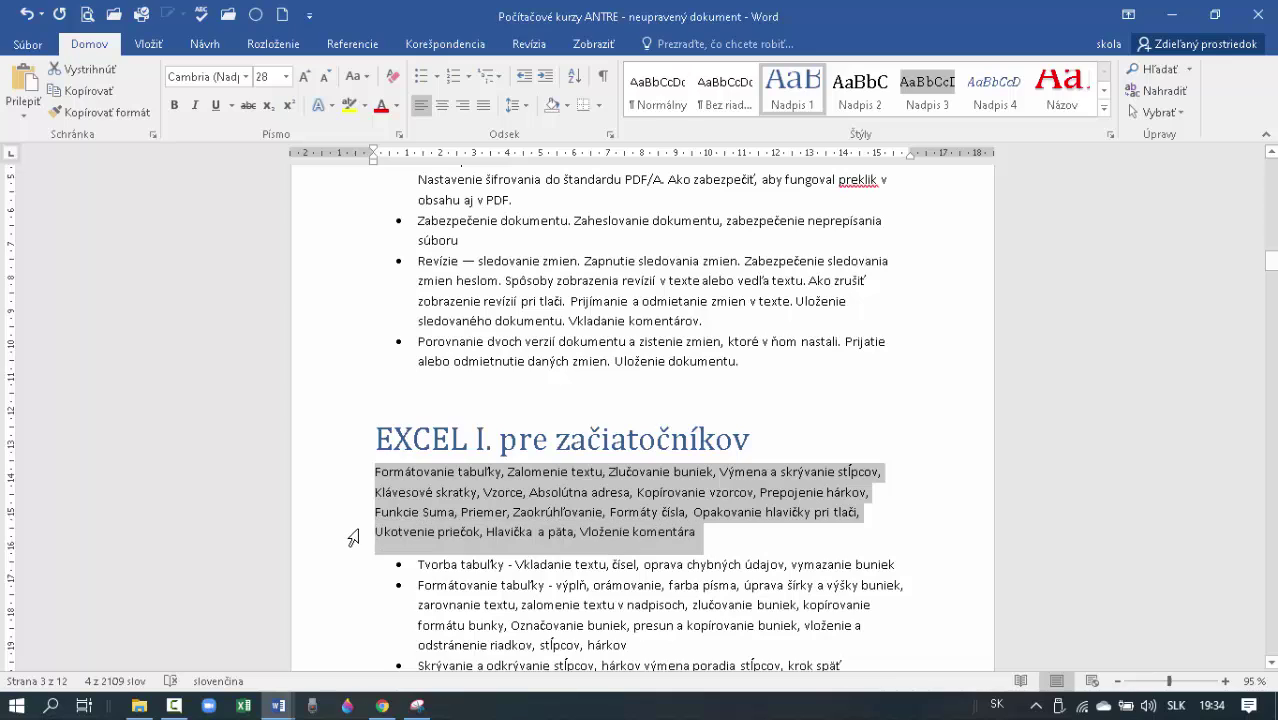
pyautogui.click(927, 89)
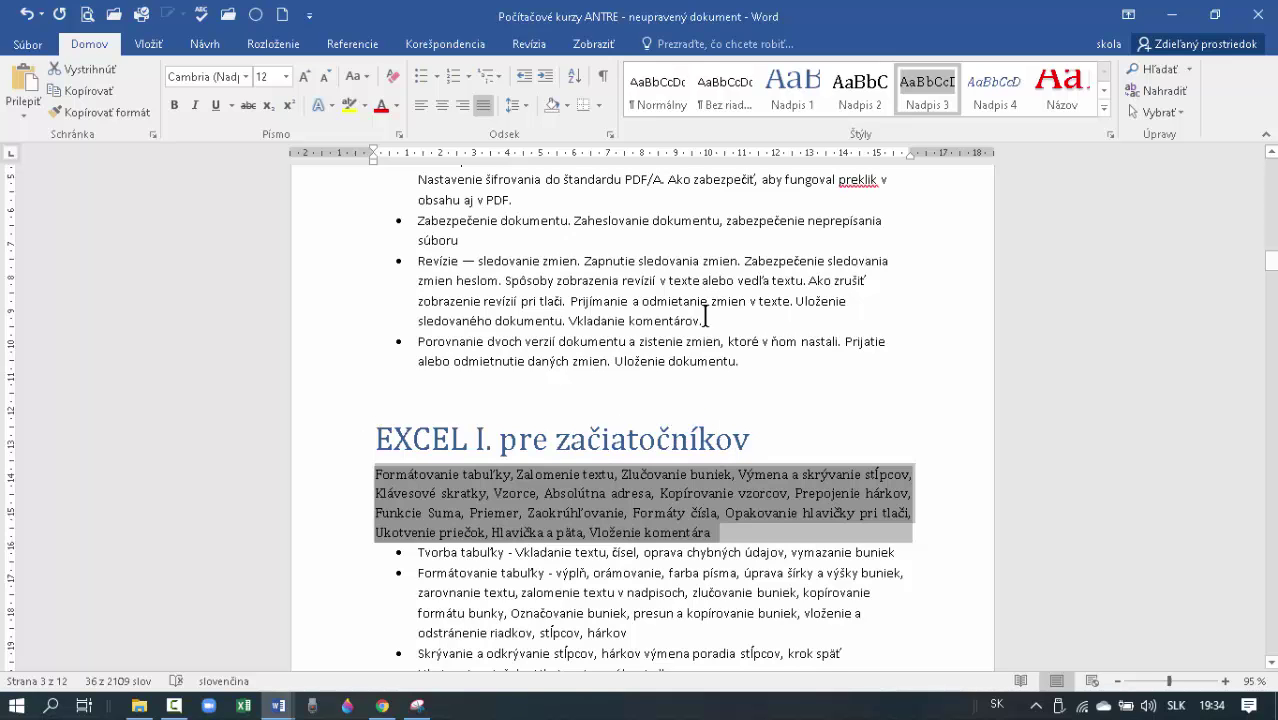
pyautogui.click(614, 432)
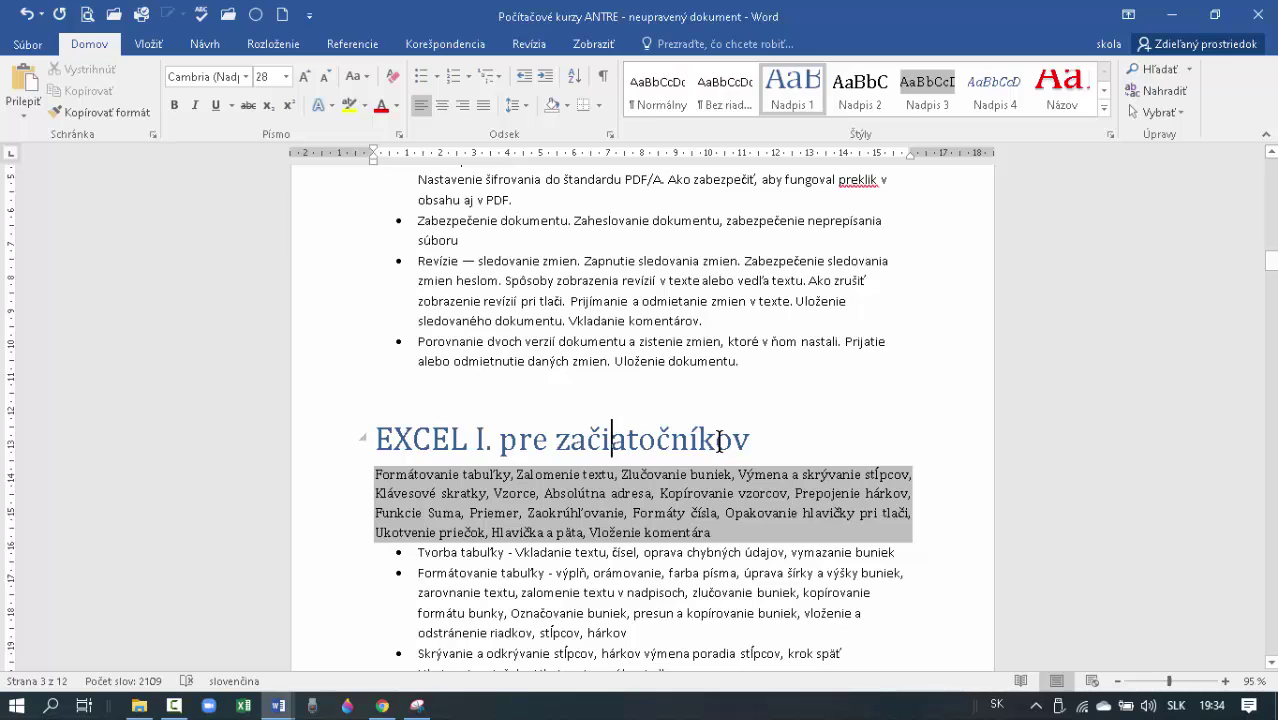
# Apply the style Nadpis 1 to the line EXCEL II. pre mierne pokročilých and Nadpis 3 to its summary paragraph starting with Zamykanie vzorcov.
pyautogui.scroll(-8, 712, 445)
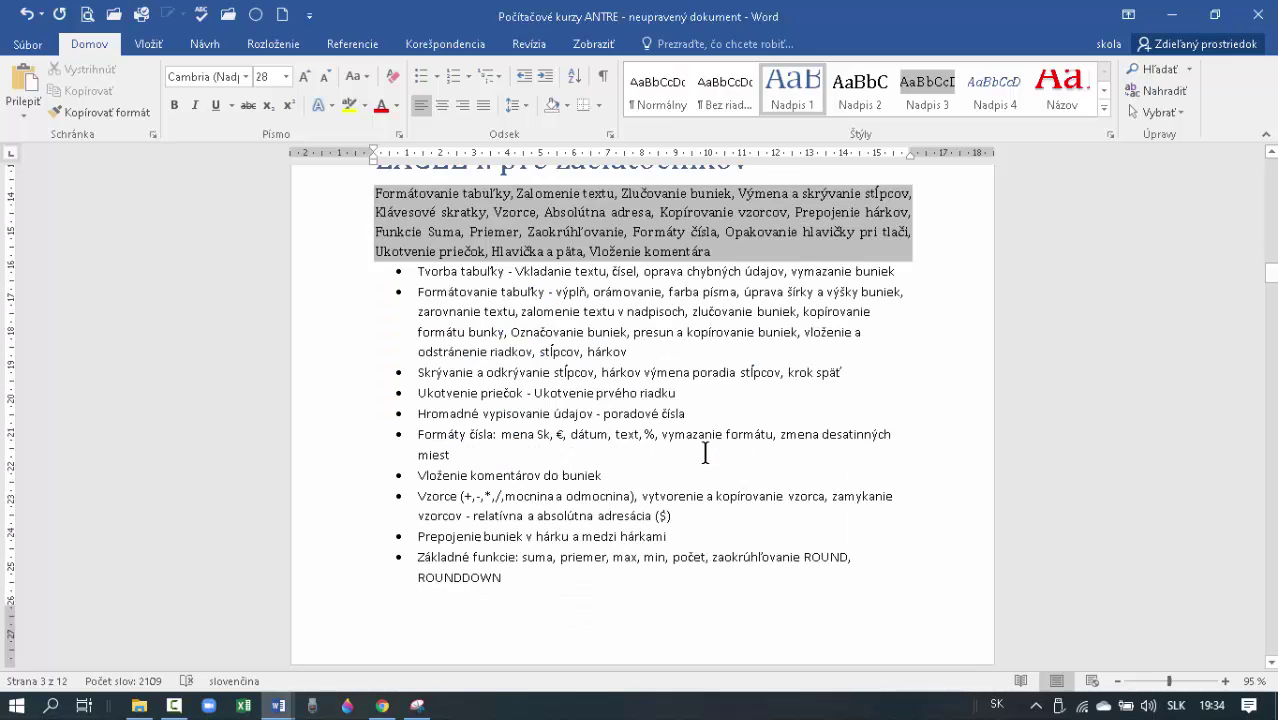
pyautogui.scroll(-3, 705, 452)
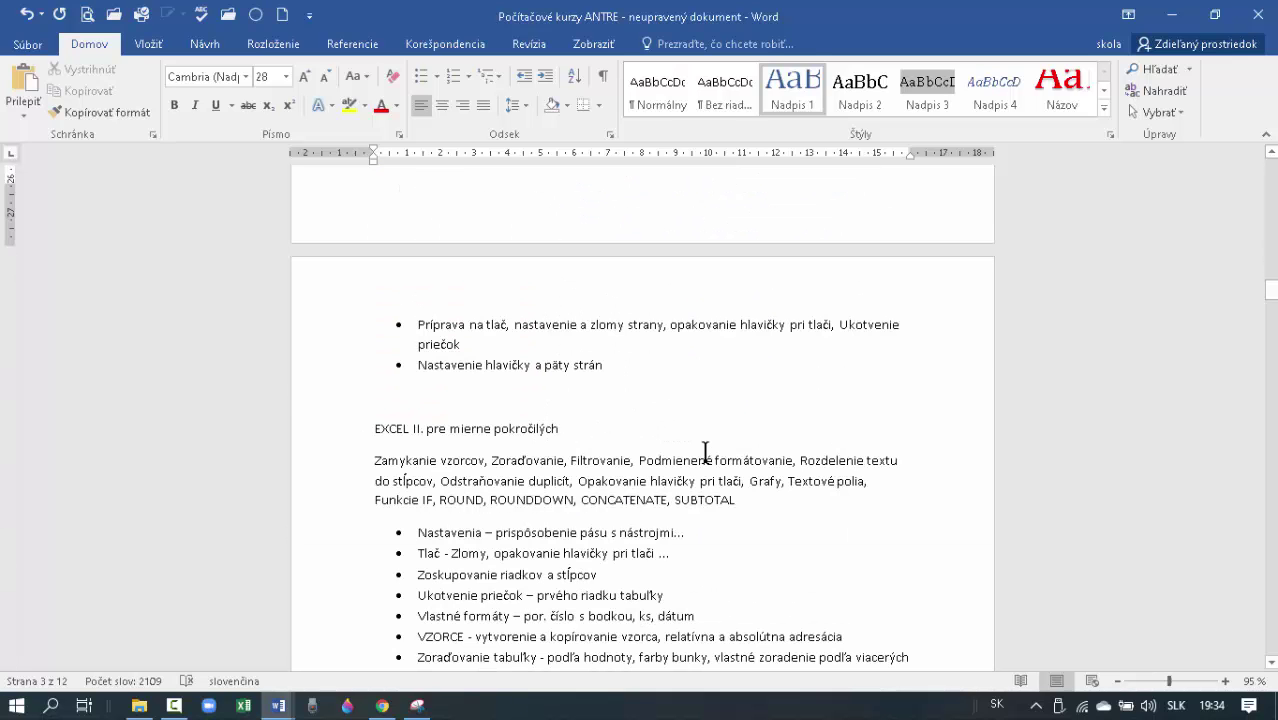
pyautogui.click(338, 432)
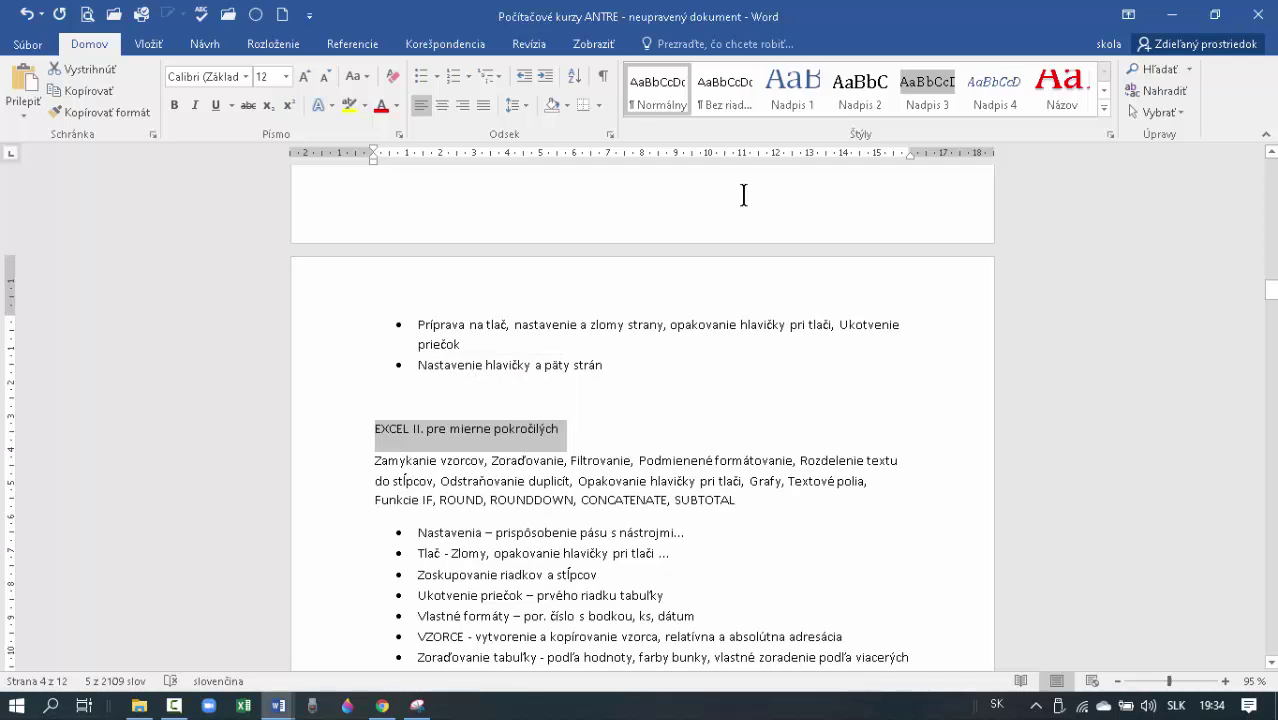
pyautogui.click(776, 101)
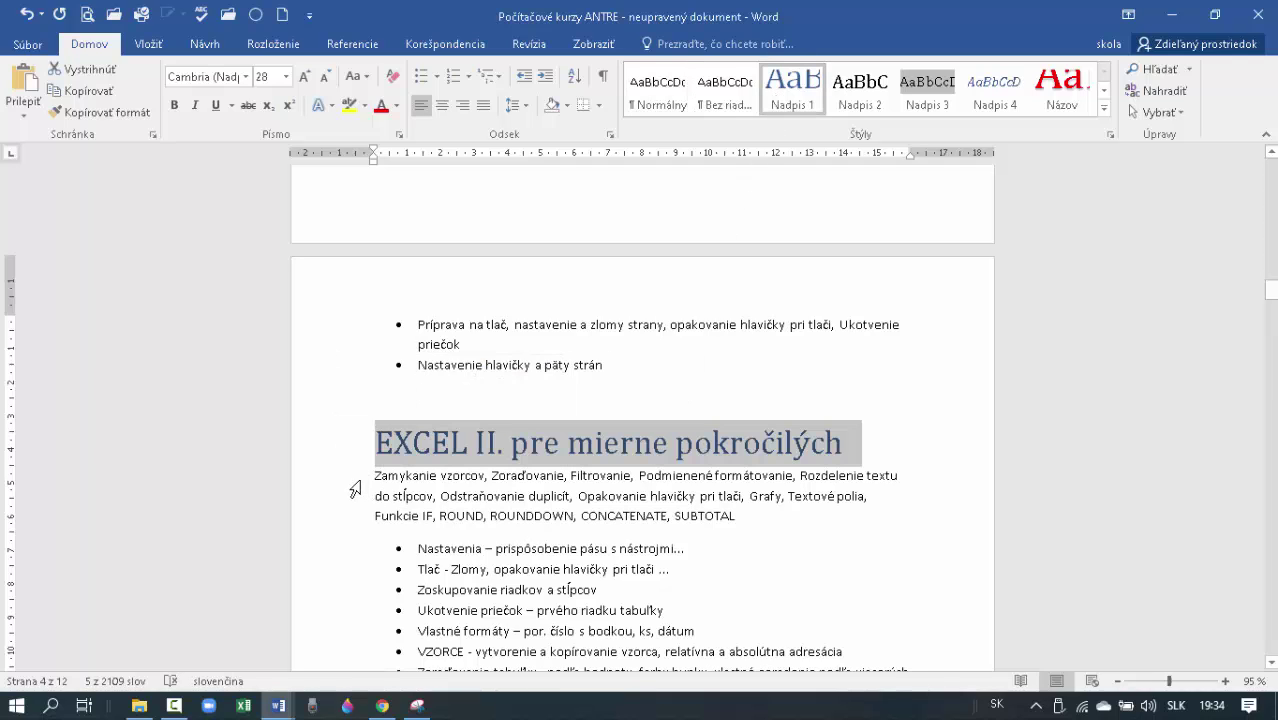
pyautogui.moveTo(355, 489); pyautogui.dragTo(357, 521)
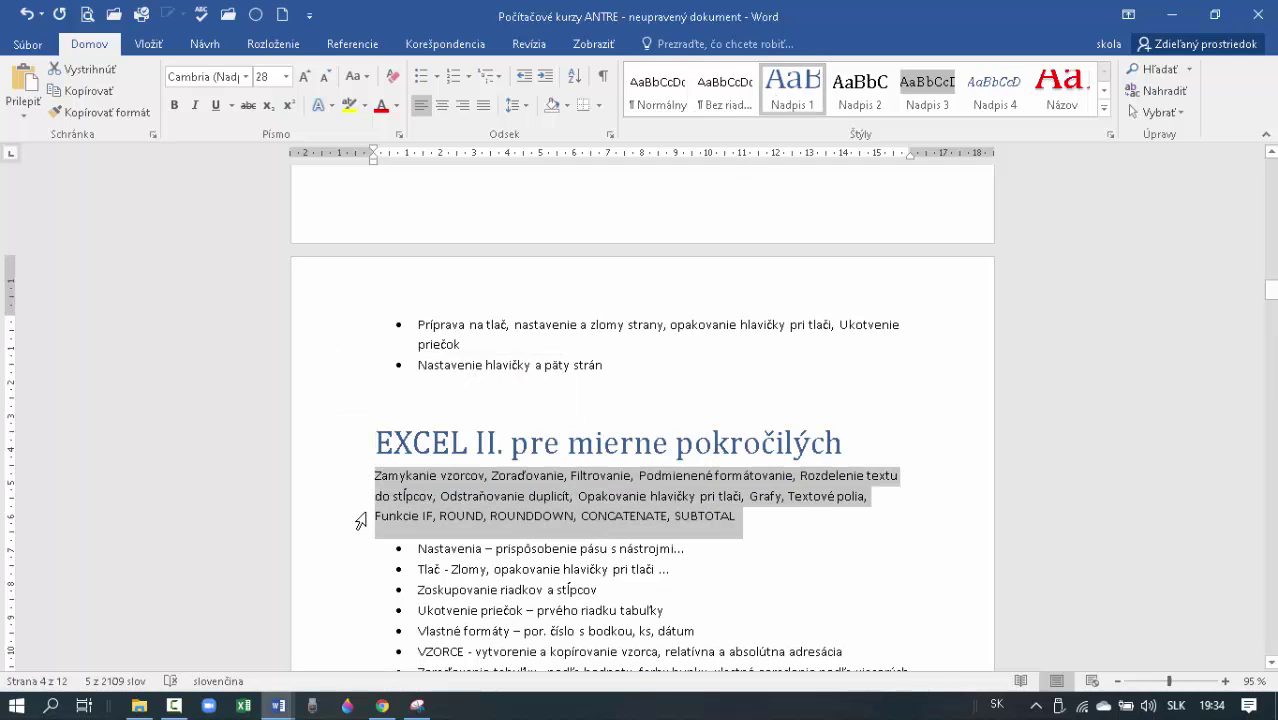
pyautogui.click(924, 79)
# Apply the style Nadpis 1 to the line EXCEL III. pre pokročilých and Nadpis 3 to its summary paragraph starting with Maticové vzorce.
pyautogui.scroll(-10, 646, 447)
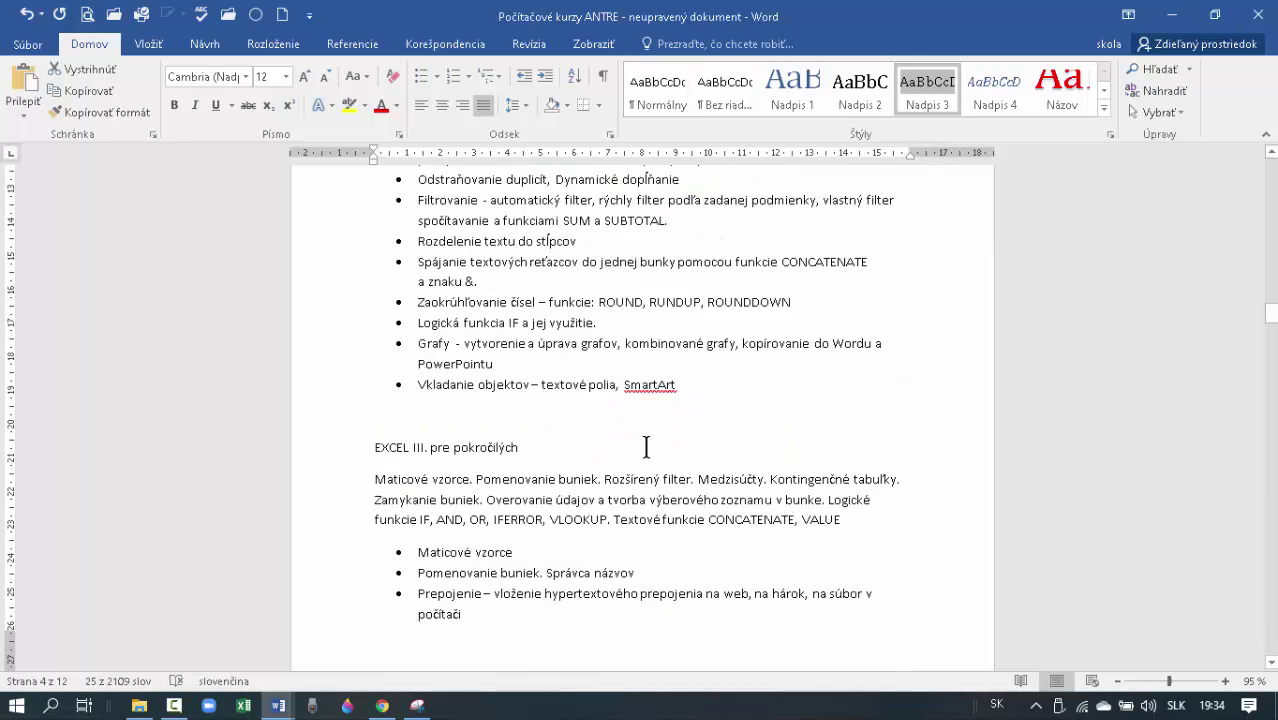
pyautogui.scroll(-2, 646, 447)
pyautogui.click(340, 308)
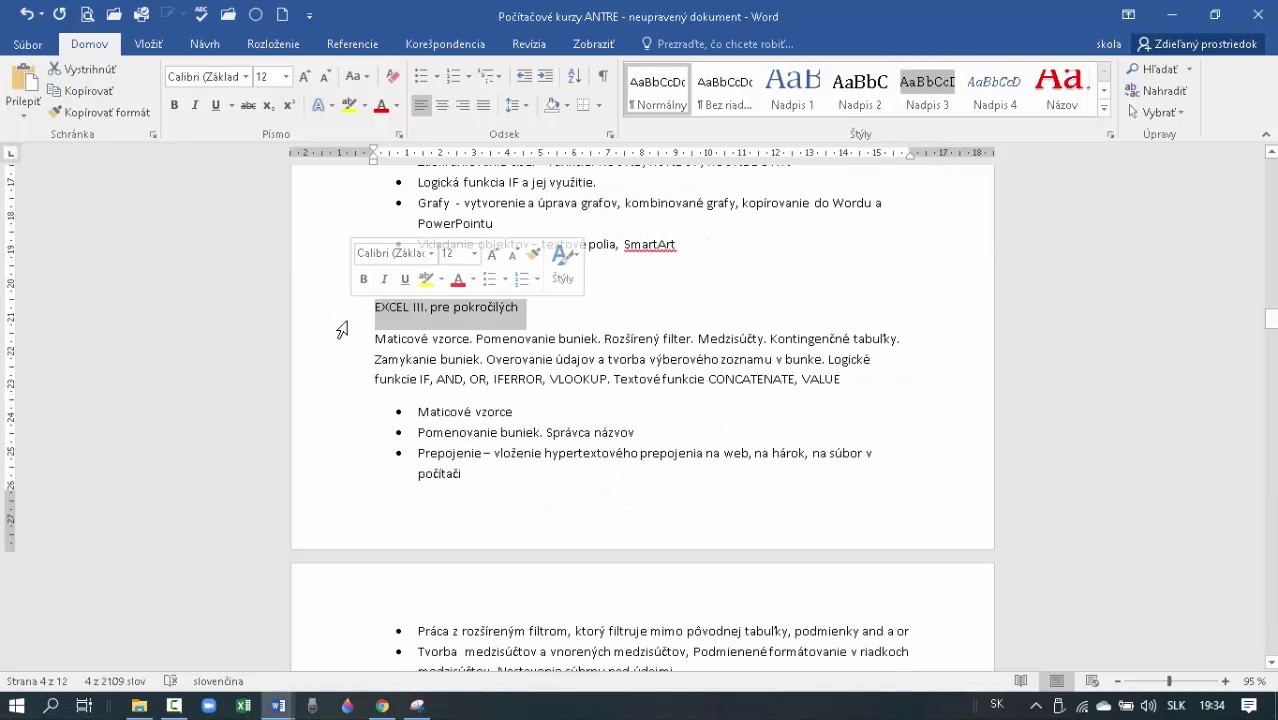
pyautogui.click(782, 101)
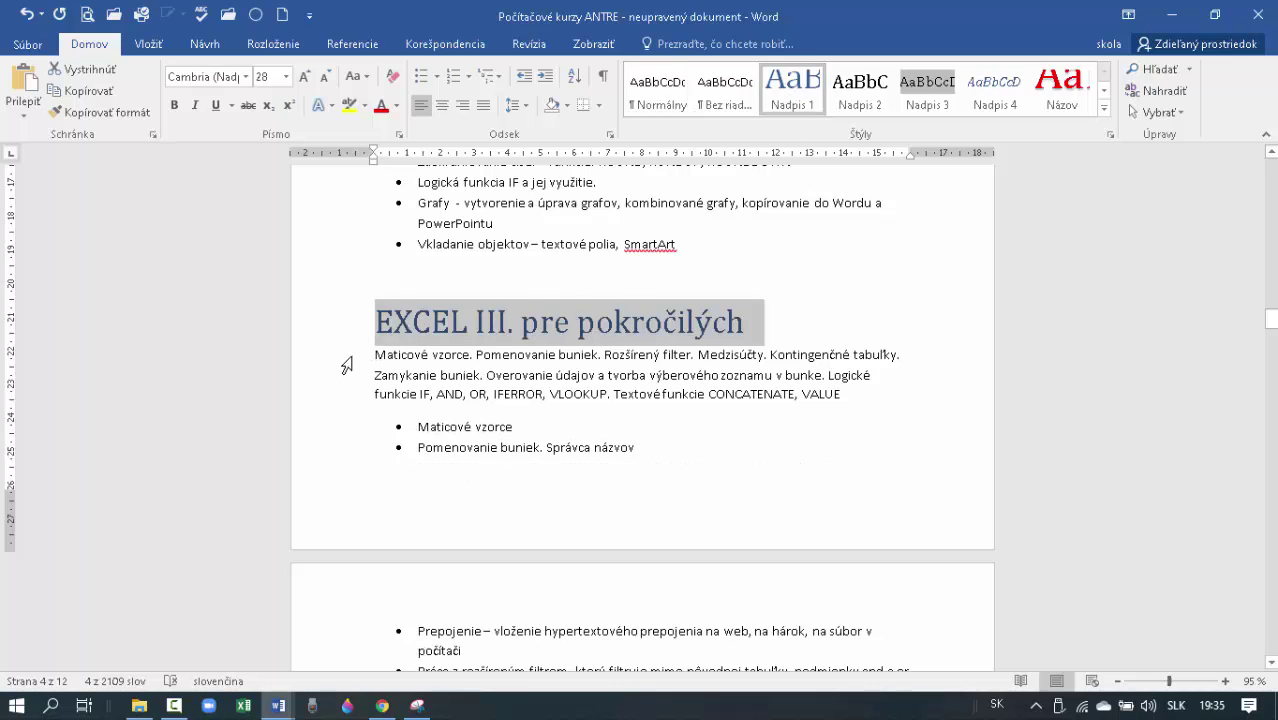
pyautogui.moveTo(346, 365); pyautogui.dragTo(351, 397)
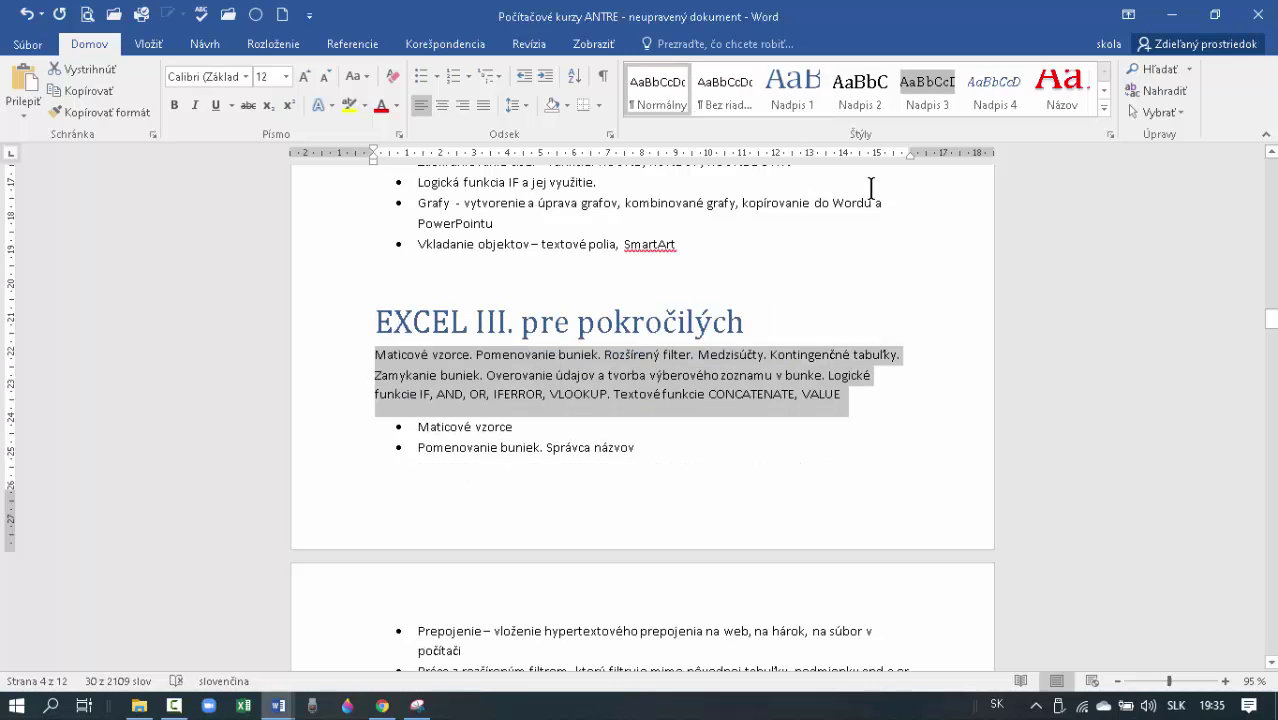
pyautogui.click(936, 81)
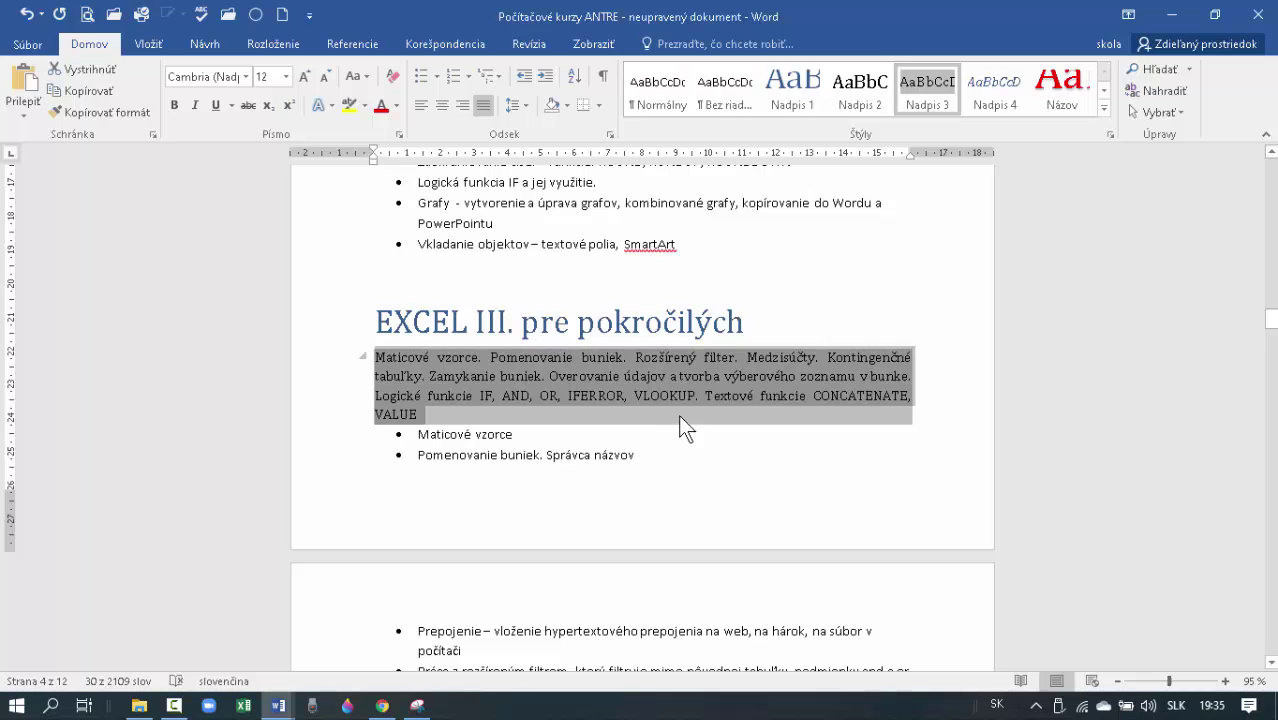
# Apply the style Nadpis 1 to the PowerPoint line and Nadpis 3 to its uppercase summary paragraph starting with VIZUÁLNE MYSLENIE.
pyautogui.scroll(-3, 678, 413)
pyautogui.scroll(-3, 679, 413)
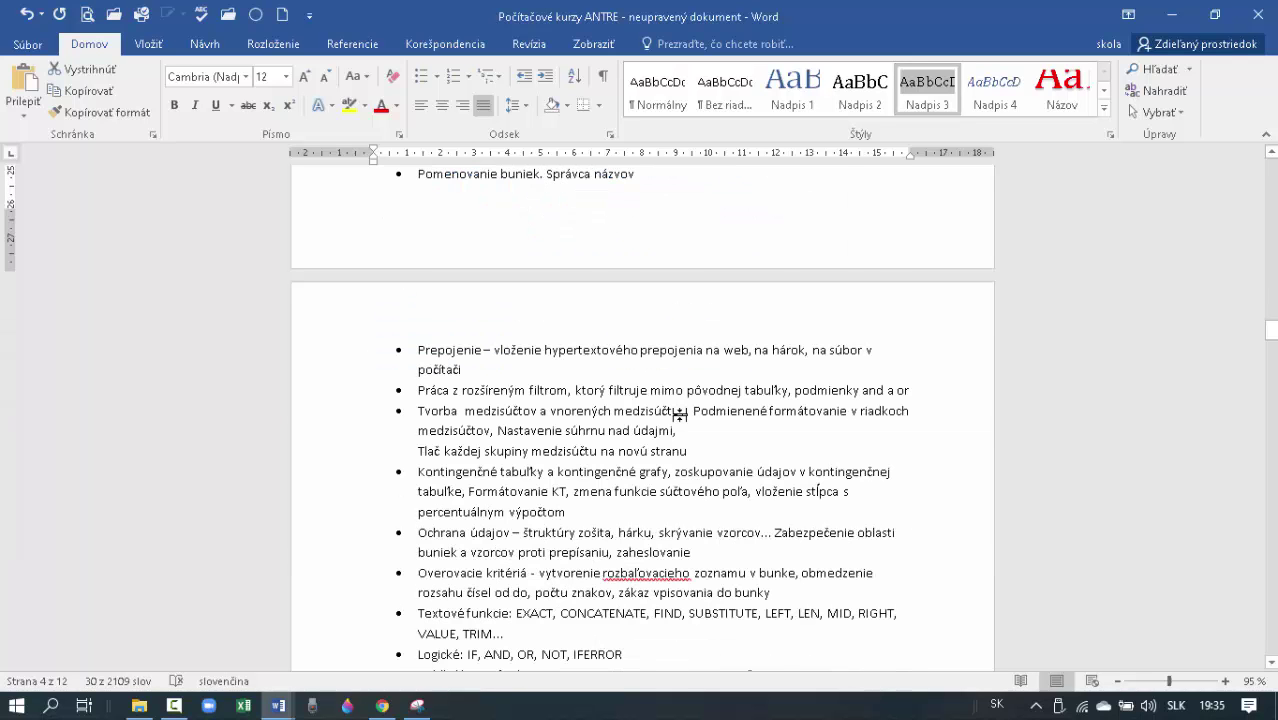
pyautogui.scroll(-3, 679, 413)
pyautogui.scroll(-3, 679, 413)
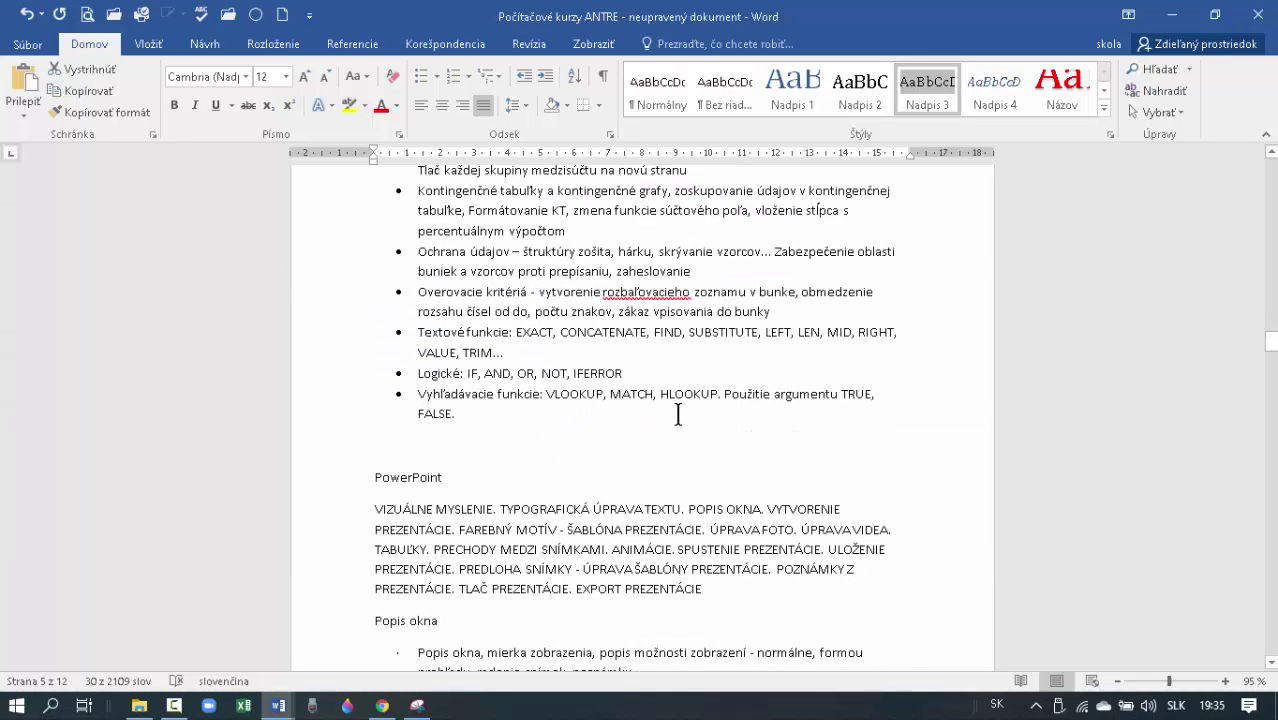
pyautogui.click(336, 481)
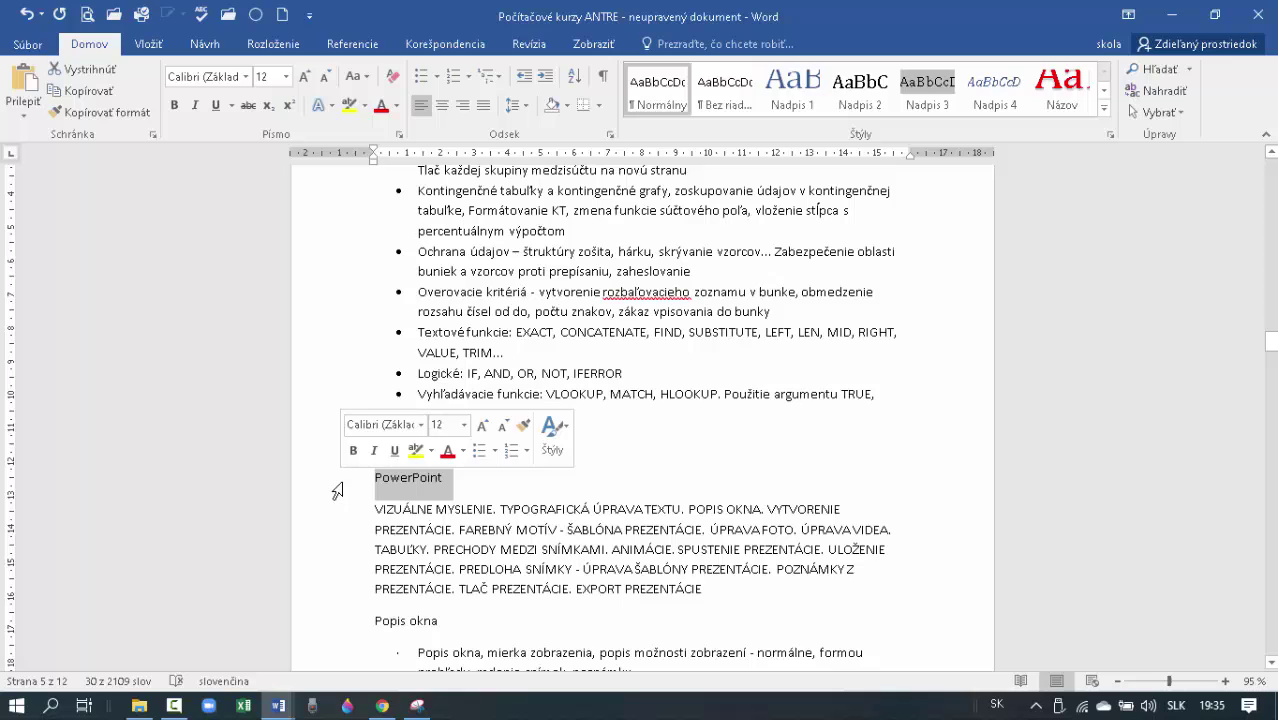
pyautogui.click(781, 108)
pyautogui.scroll(-3, 597, 514)
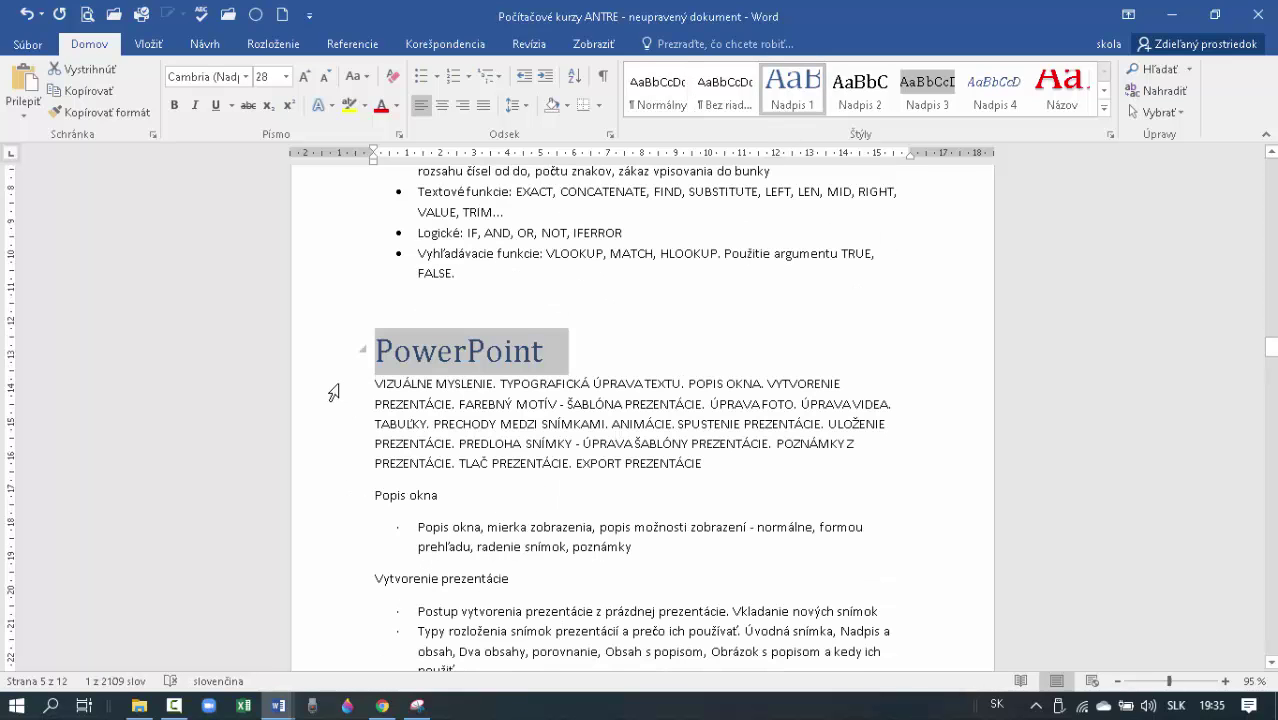
pyautogui.moveTo(332, 386); pyautogui.dragTo(353, 472)
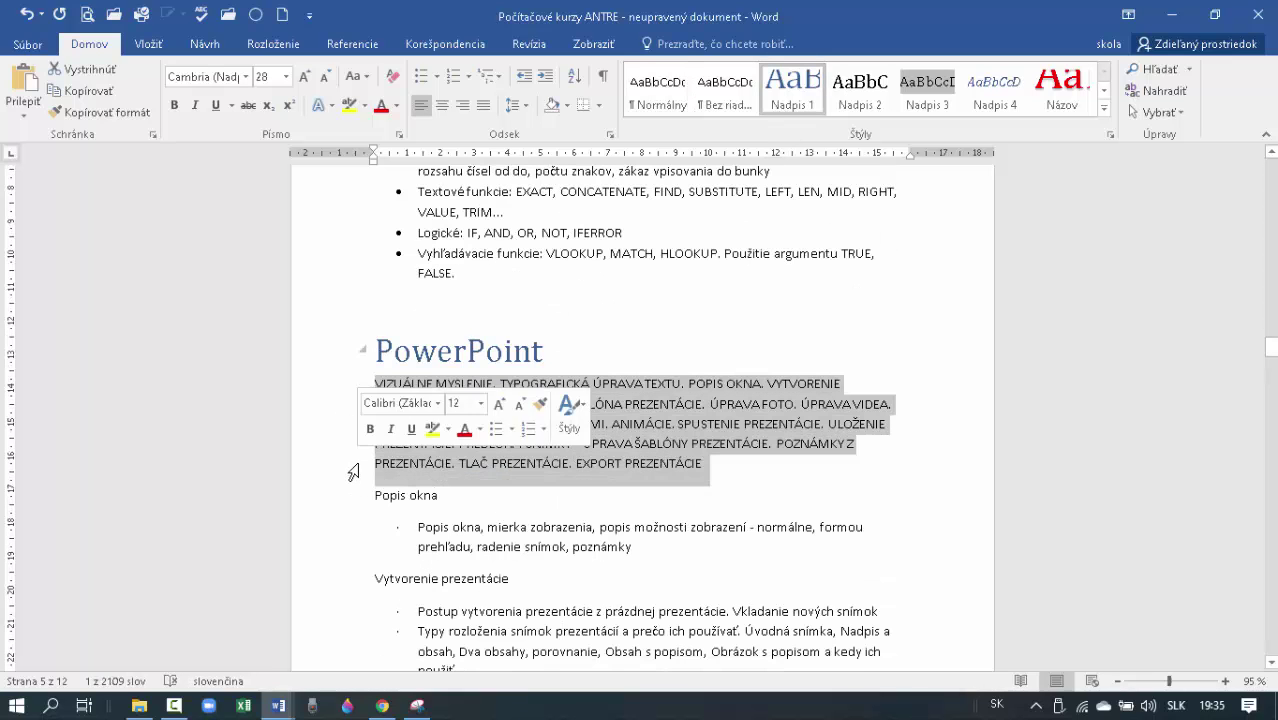
pyautogui.click(931, 86)
# Apply the style Nadpis 1 to the line FUNKCIE V EXCELI and Nadpis 3 to the function list paragraph starting with WEEKDAY.
pyautogui.scroll(-6, 667, 457)
pyautogui.scroll(-20, 672, 447)
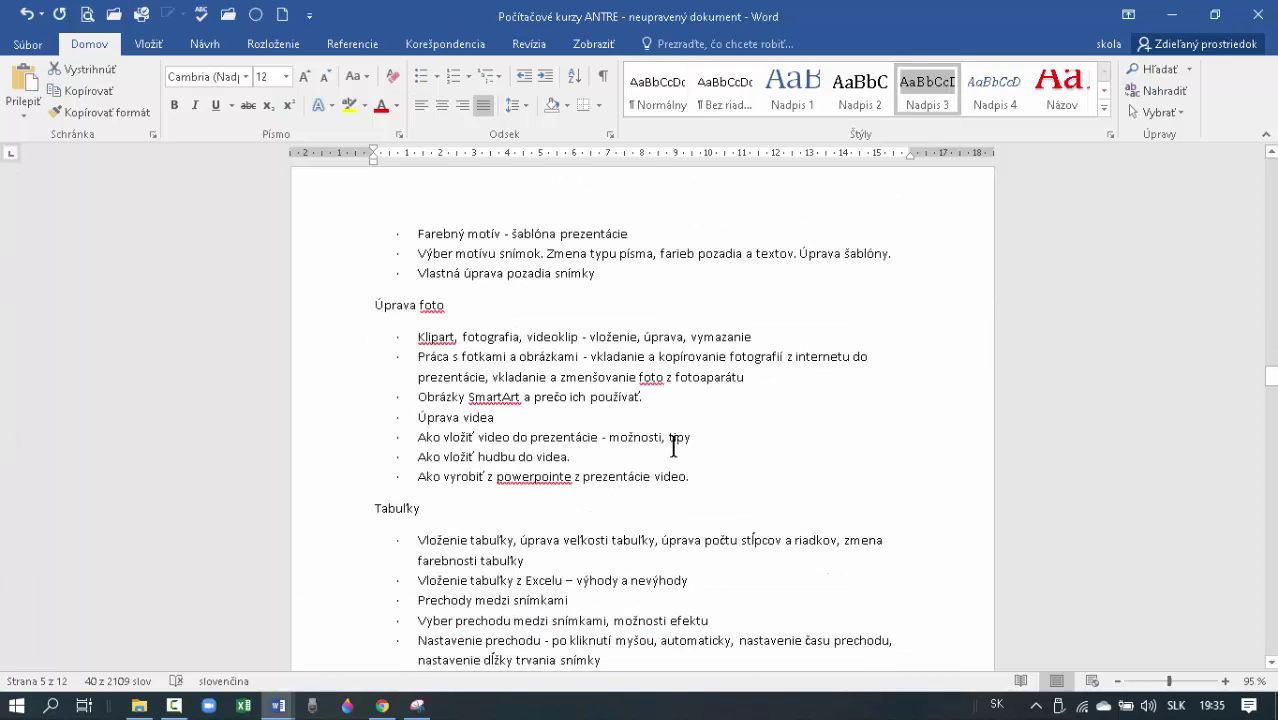
pyautogui.scroll(-9, 656, 443)
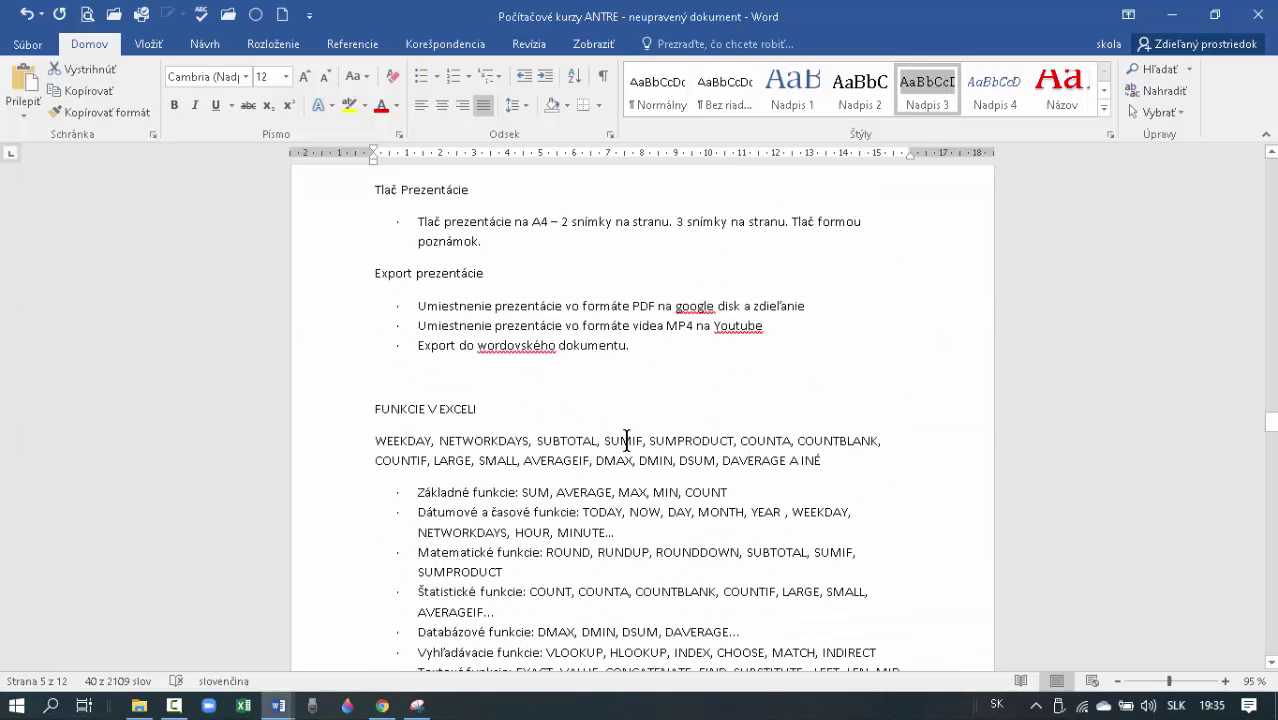
pyautogui.click(343, 422)
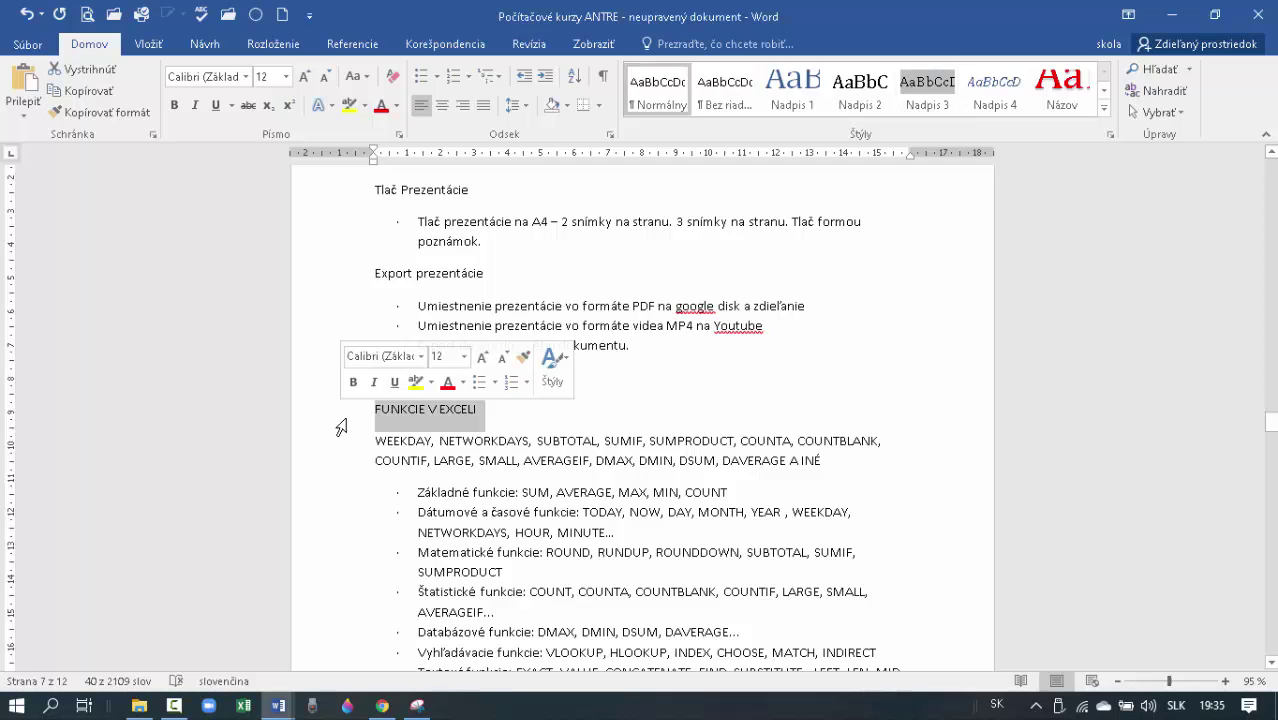
pyautogui.click(792, 86)
pyautogui.moveTo(353, 469); pyautogui.dragTo(352, 484)
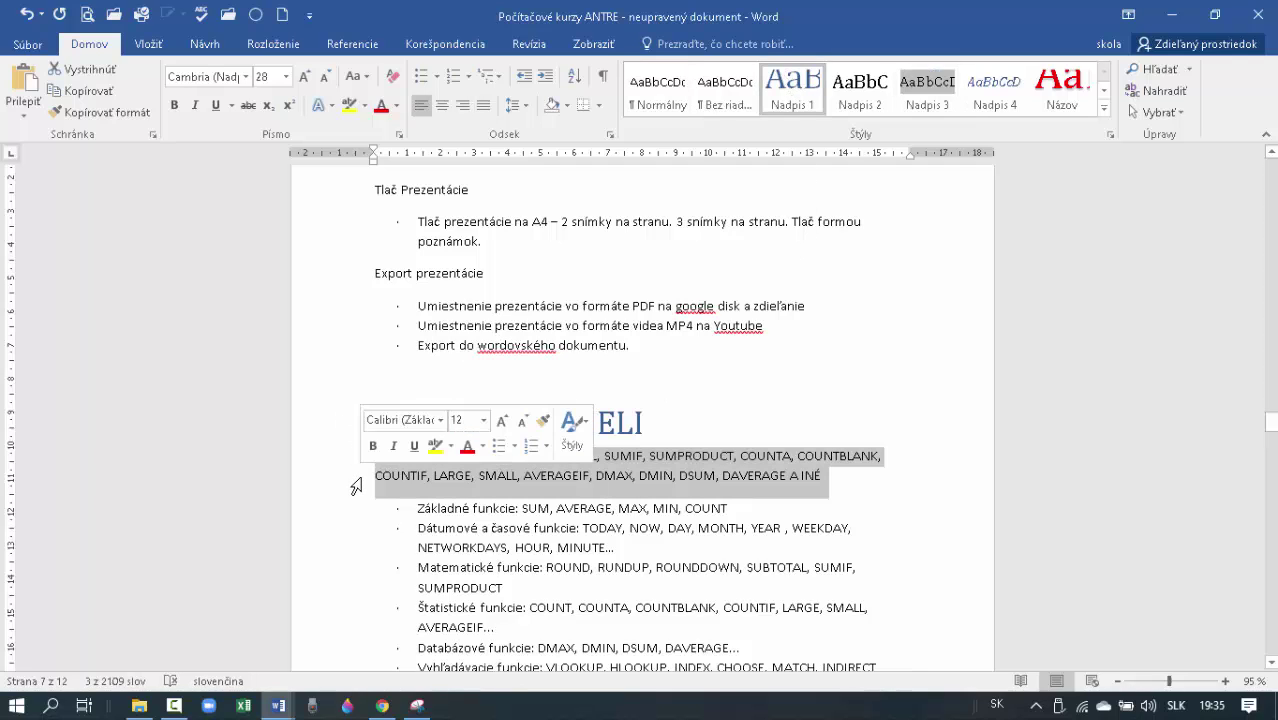
pyautogui.click(934, 85)
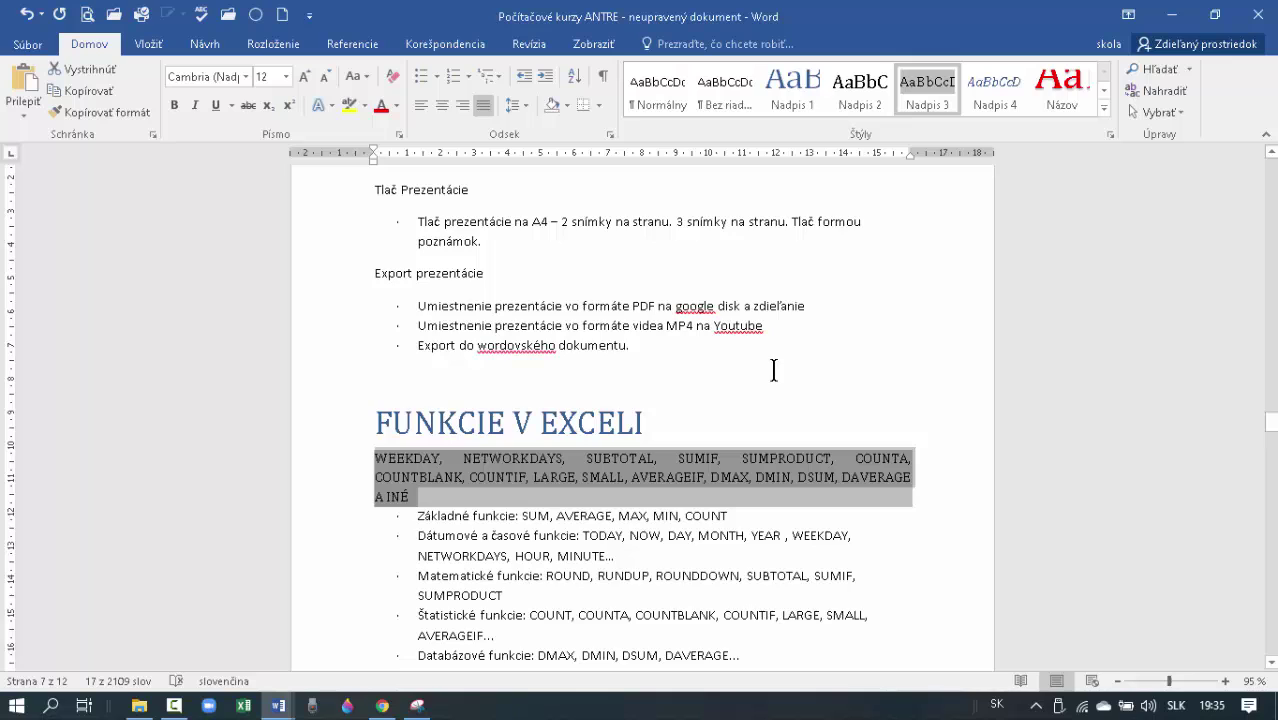
# Apply the style Nadpis 1 to the line KONTINGENČNÉ TABUĽKY below the Excel functions section.
pyautogui.scroll(-12, 774, 370)
pyautogui.click(338, 258)
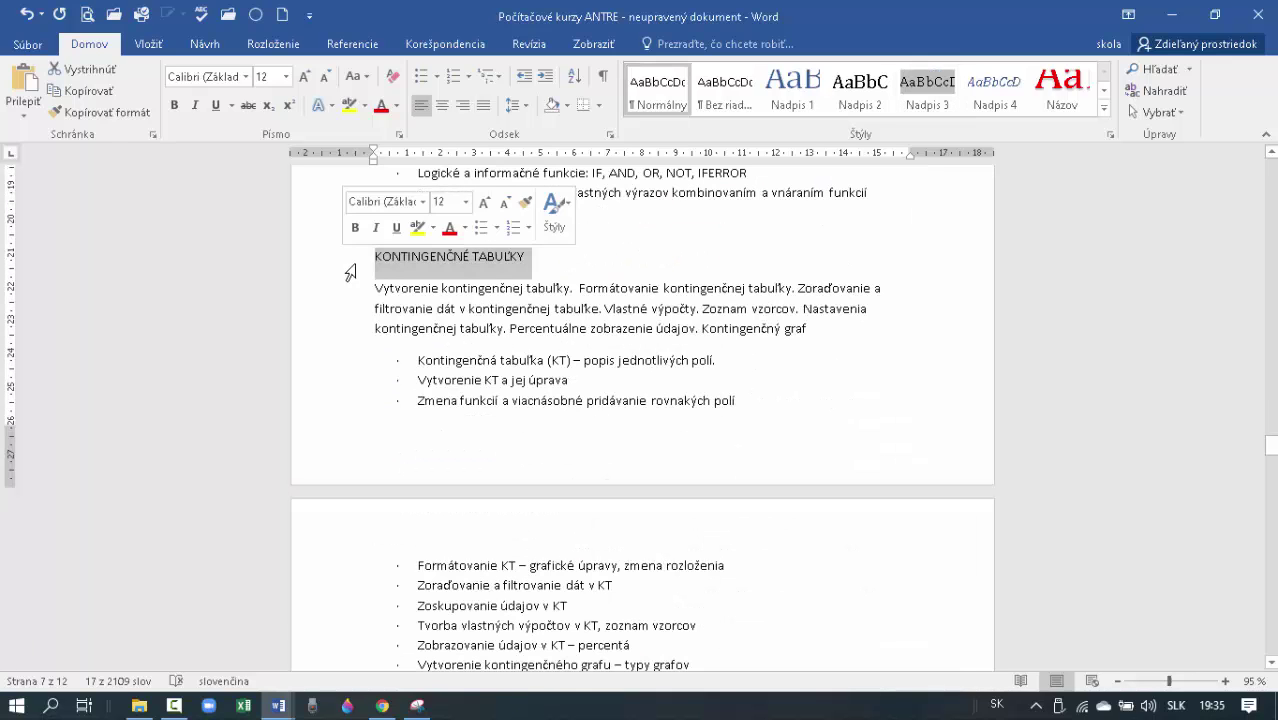
pyautogui.click(790, 85)
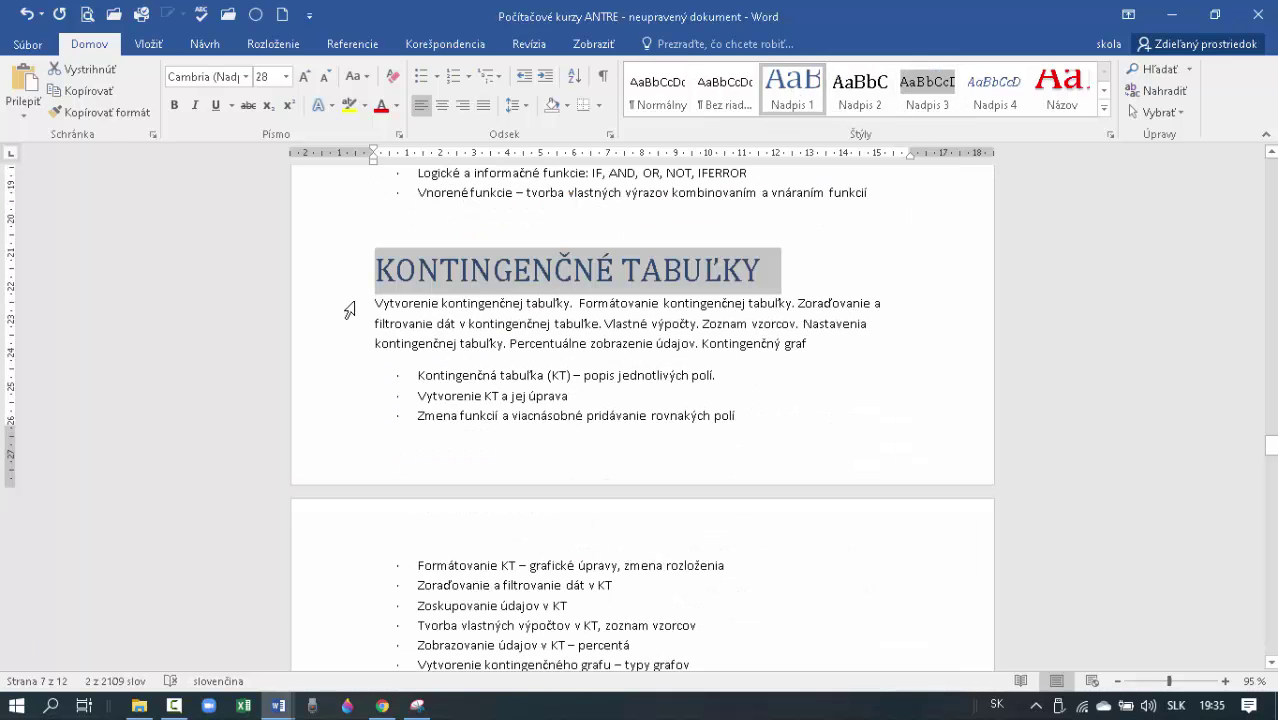
# Apply the style Nadpis 3 to the summary paragraph under KONTINGENČNÉ TABUĽKY starting with Vytvorenie kontingenčnej tabuľky.
pyautogui.moveTo(348, 305); pyautogui.dragTo(354, 354)
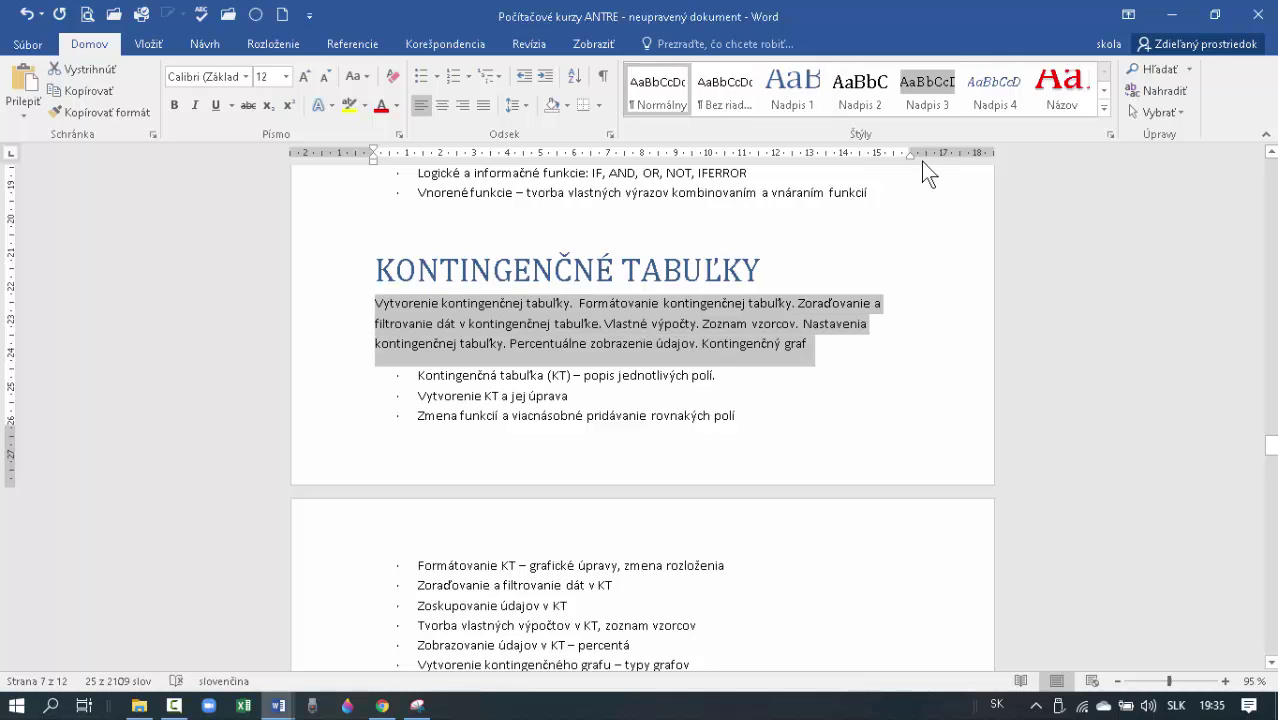
pyautogui.click(916, 92)
# Apply the style Nadpis 1 to the line Organizácia kurzu and Nadpis 3 to Forma kurzu with its three bulleted lines.
pyautogui.scroll(-10, 741, 387)
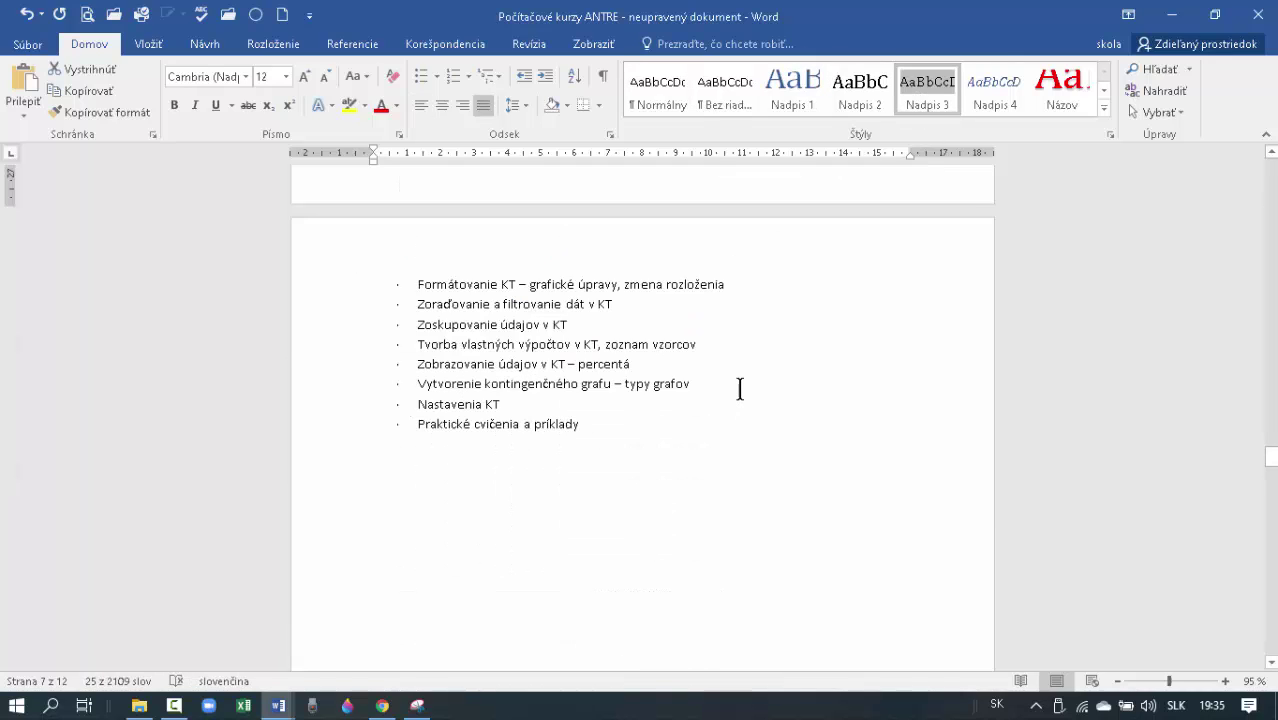
pyautogui.scroll(-5, 740, 388)
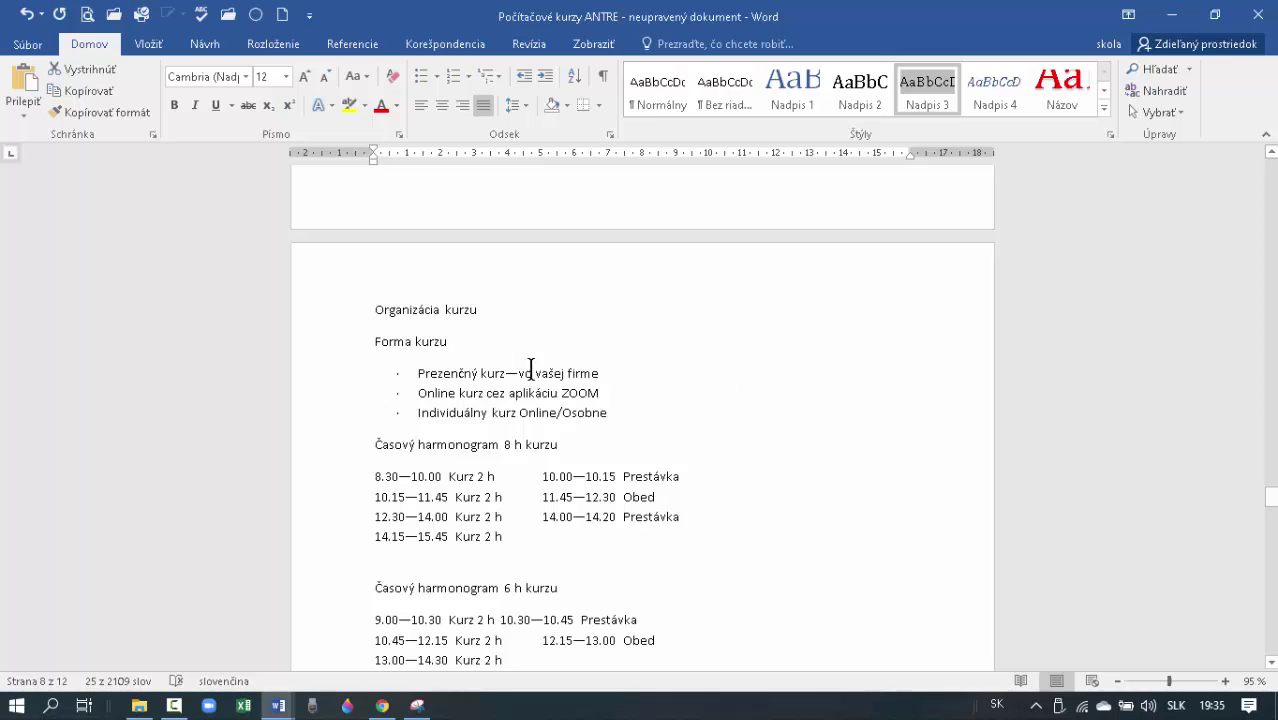
pyautogui.click(338, 322)
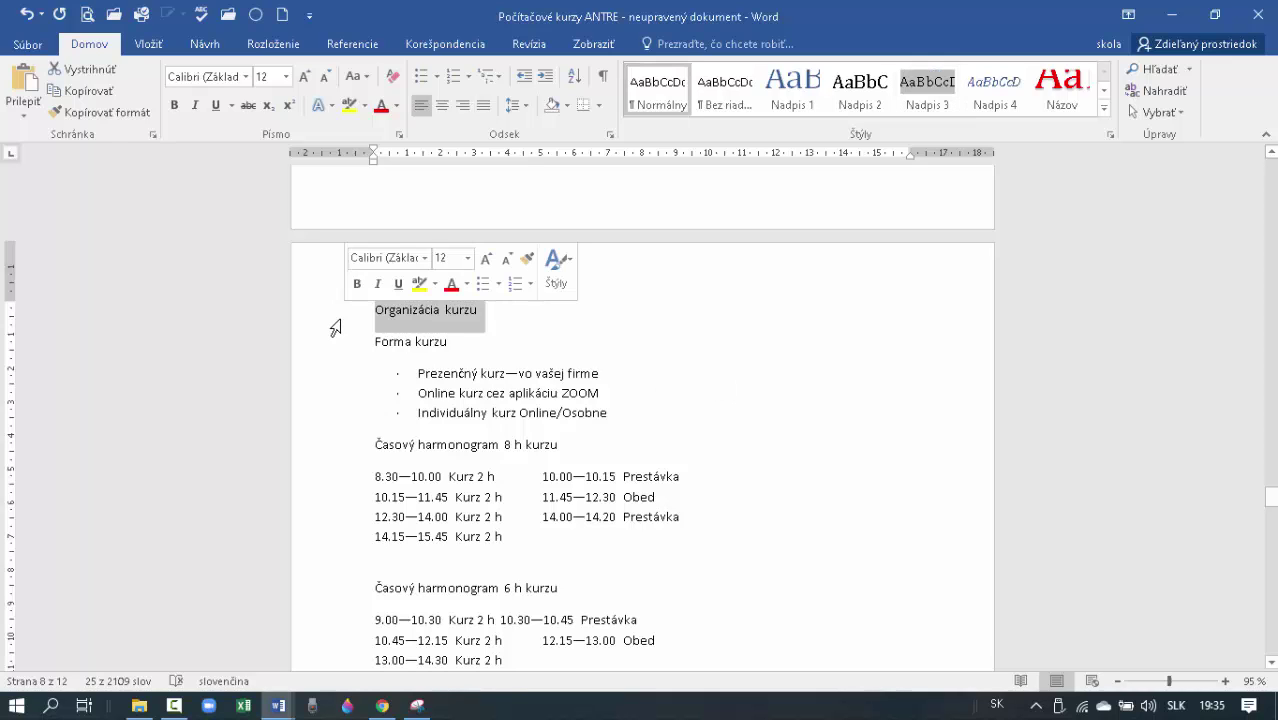
pyautogui.click(791, 84)
pyautogui.scroll(-5, 628, 398)
pyautogui.scroll(2, 628, 397)
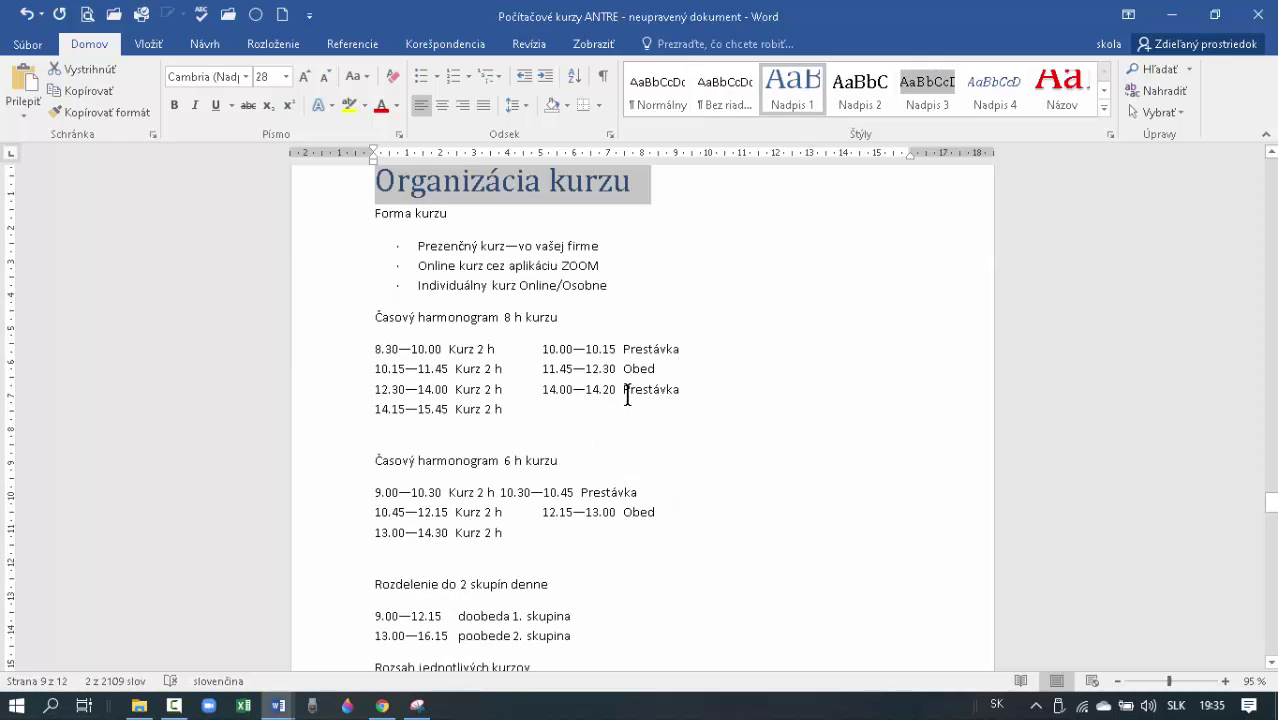
pyautogui.moveTo(340, 225); pyautogui.dragTo(354, 285)
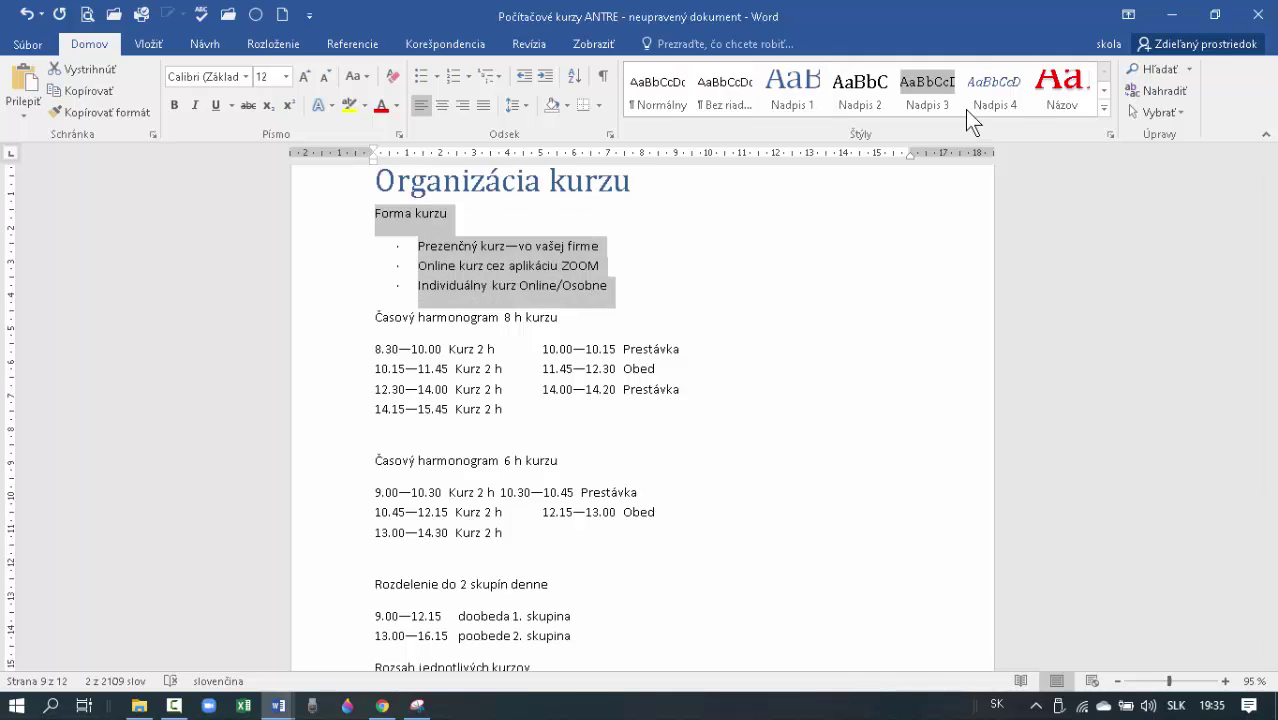
pyautogui.click(931, 87)
pyautogui.click(609, 340)
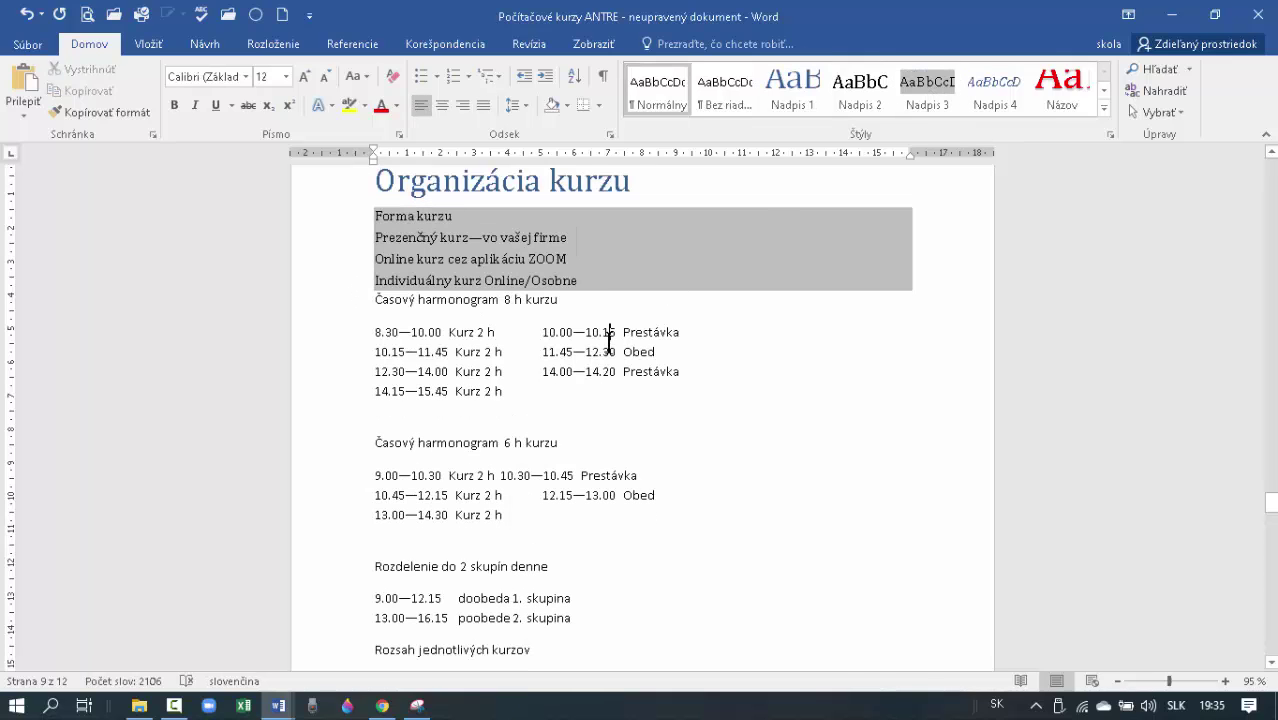
# Apply the style Nadpis 1 to the lines Kontakt a lektorka and Lektorka kurzov: on the contact page.
pyautogui.scroll(-15, 608, 343)
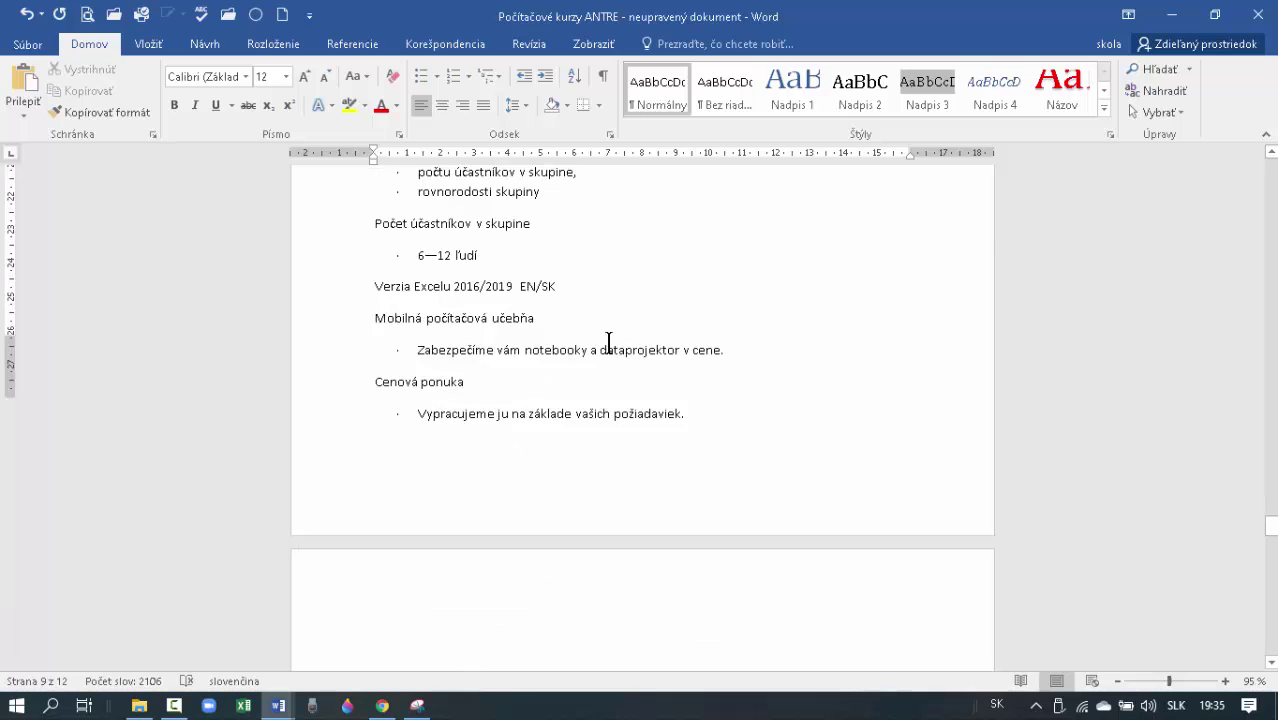
pyautogui.scroll(-8, 608, 343)
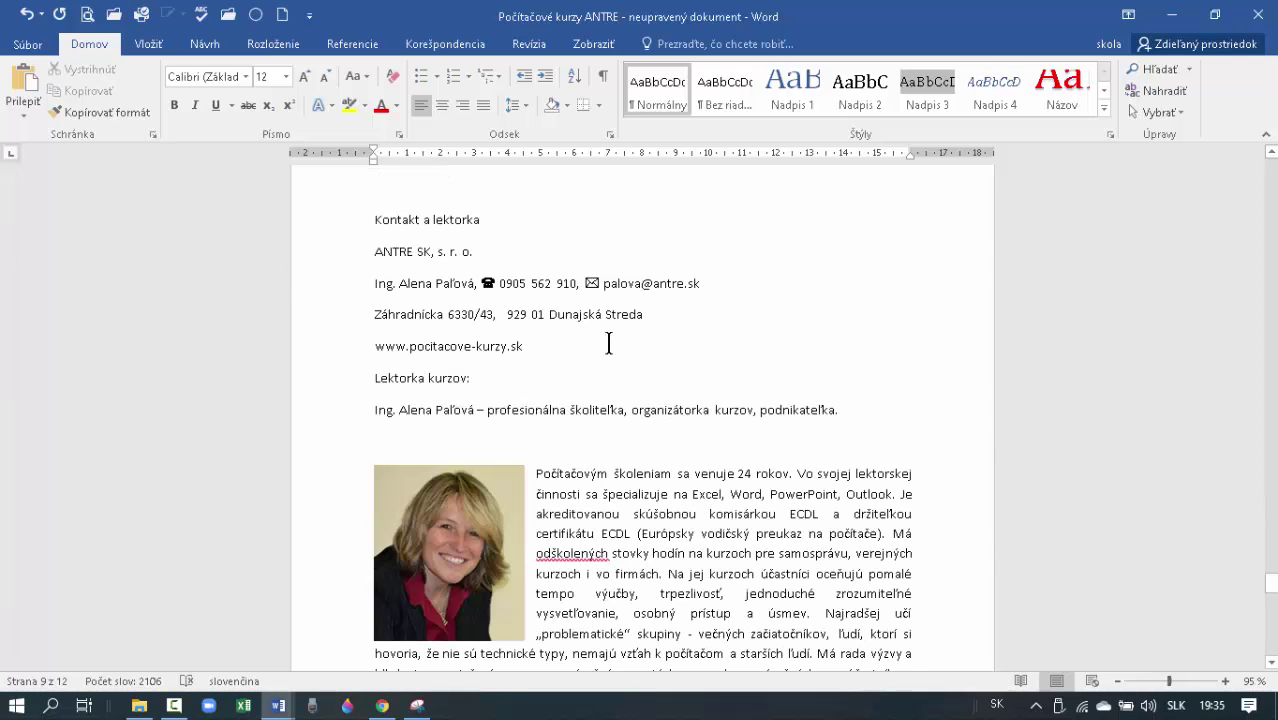
pyautogui.scroll(3, 608, 342)
pyautogui.click(337, 368)
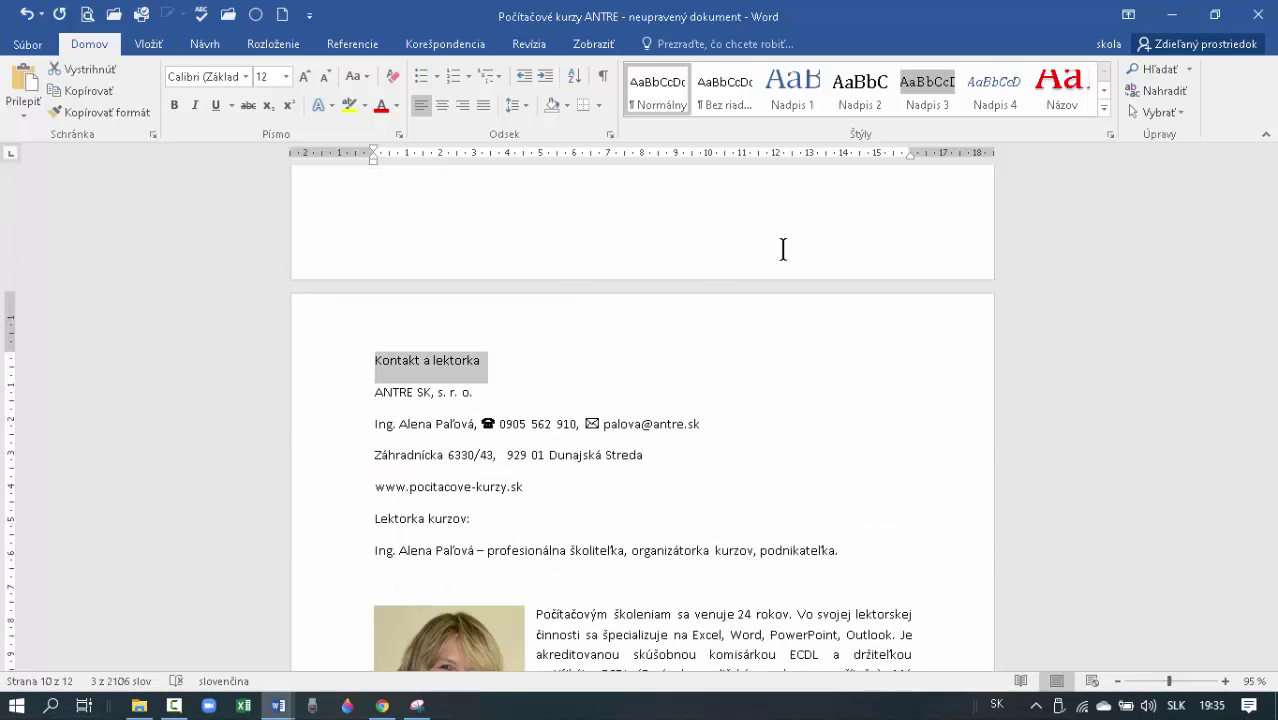
pyautogui.click(783, 92)
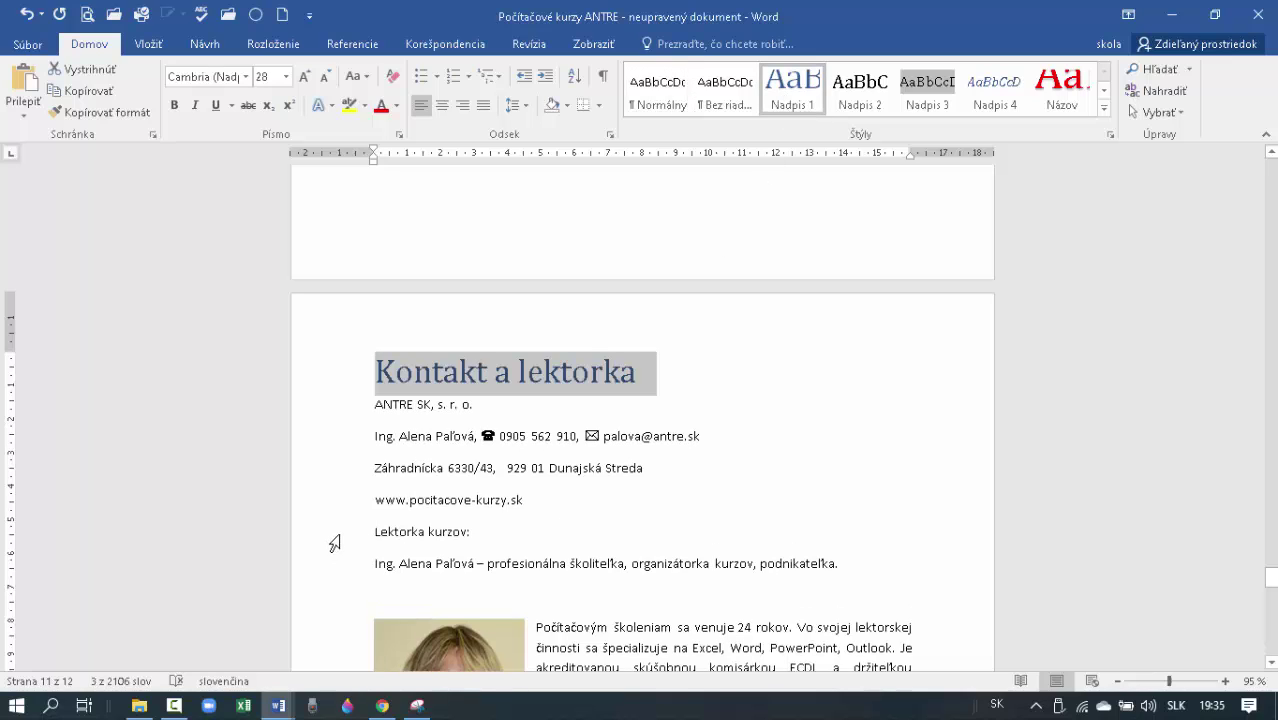
pyautogui.click(334, 535)
pyautogui.click(793, 97)
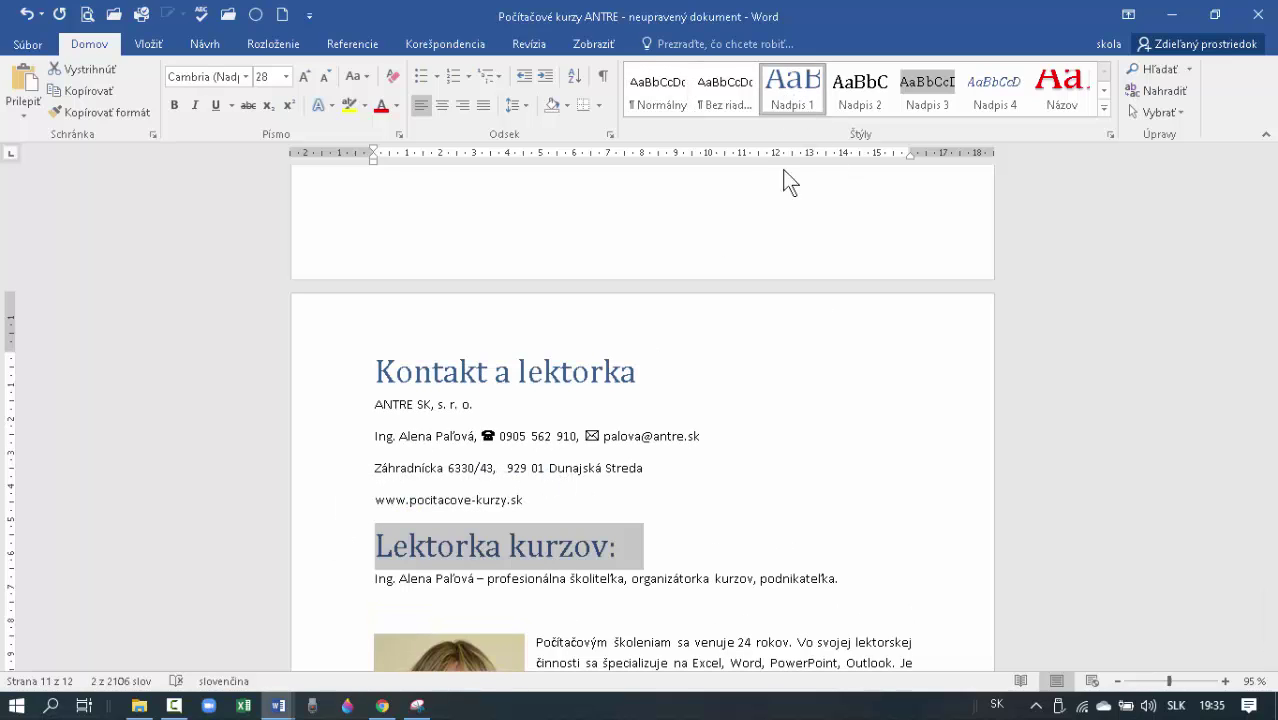
# Apply the style Nadpis 3 to the four contact lines under Kontakt a lektorka and to the lecturer's description line under Lektorka kurzov:.
pyautogui.moveTo(351, 413); pyautogui.dragTo(359, 508)
pyautogui.click(921, 90)
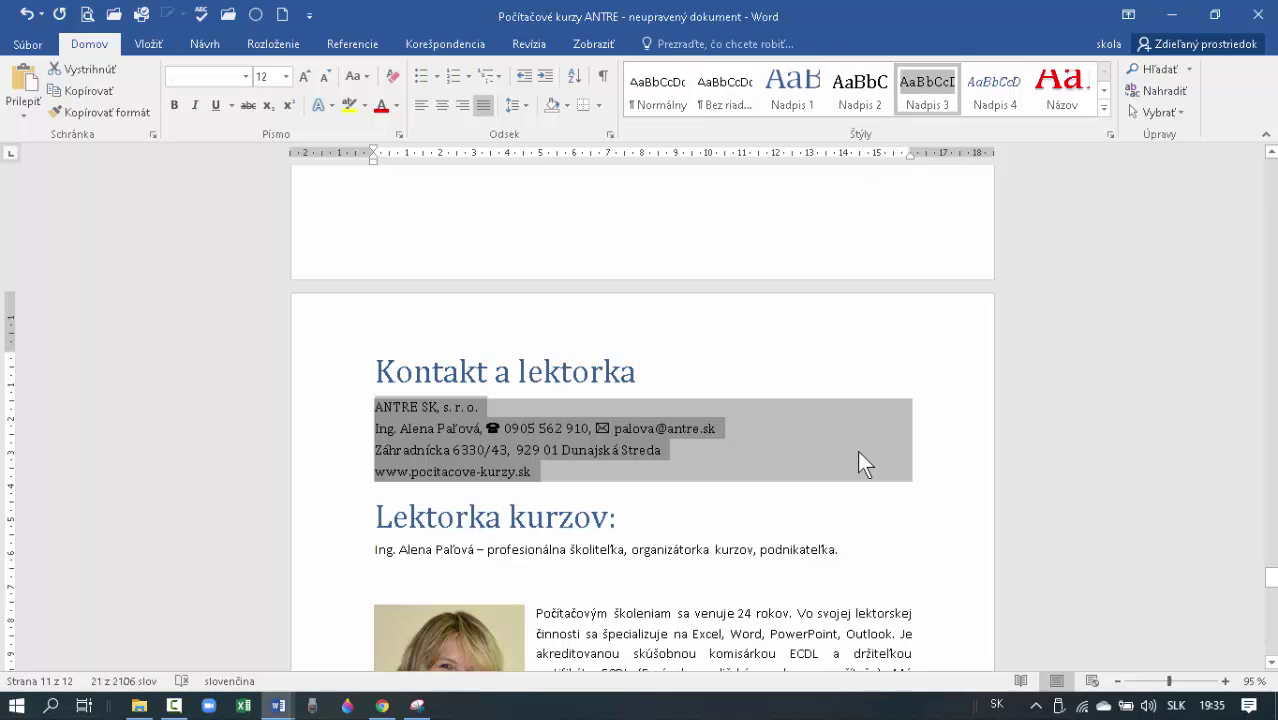
pyautogui.scroll(-5, 812, 463)
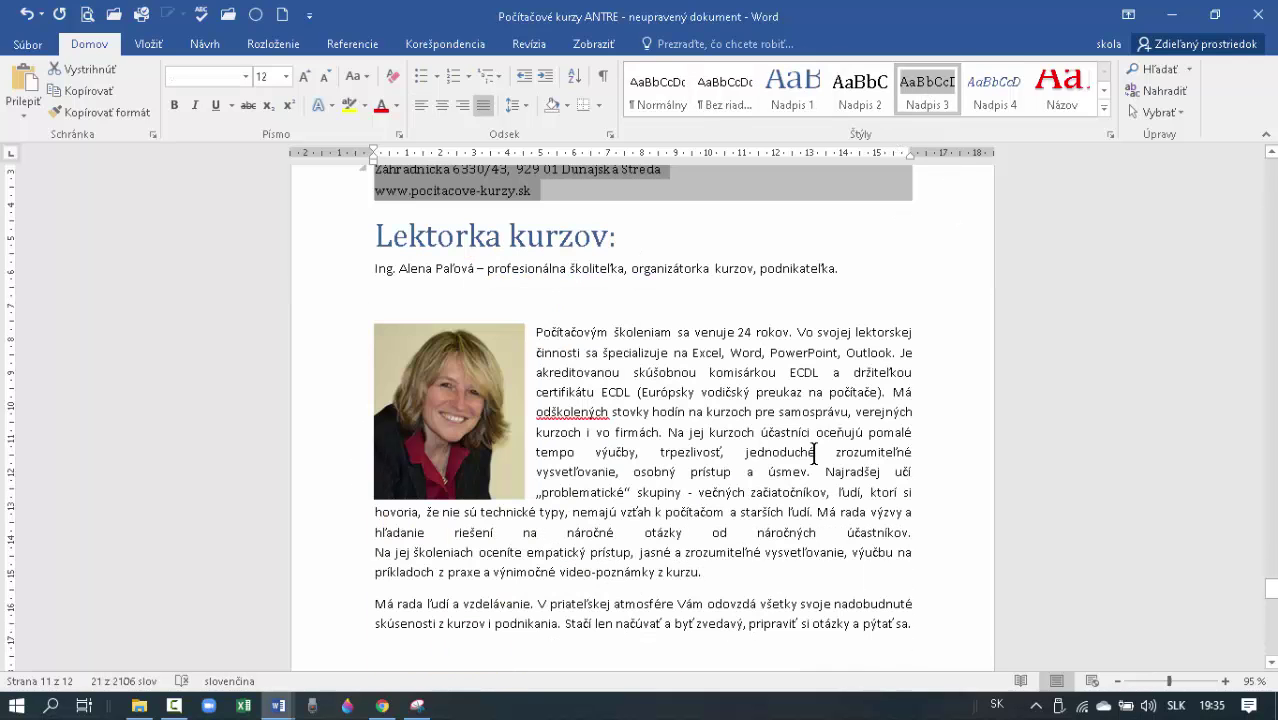
pyautogui.click(340, 277)
pyautogui.click(940, 90)
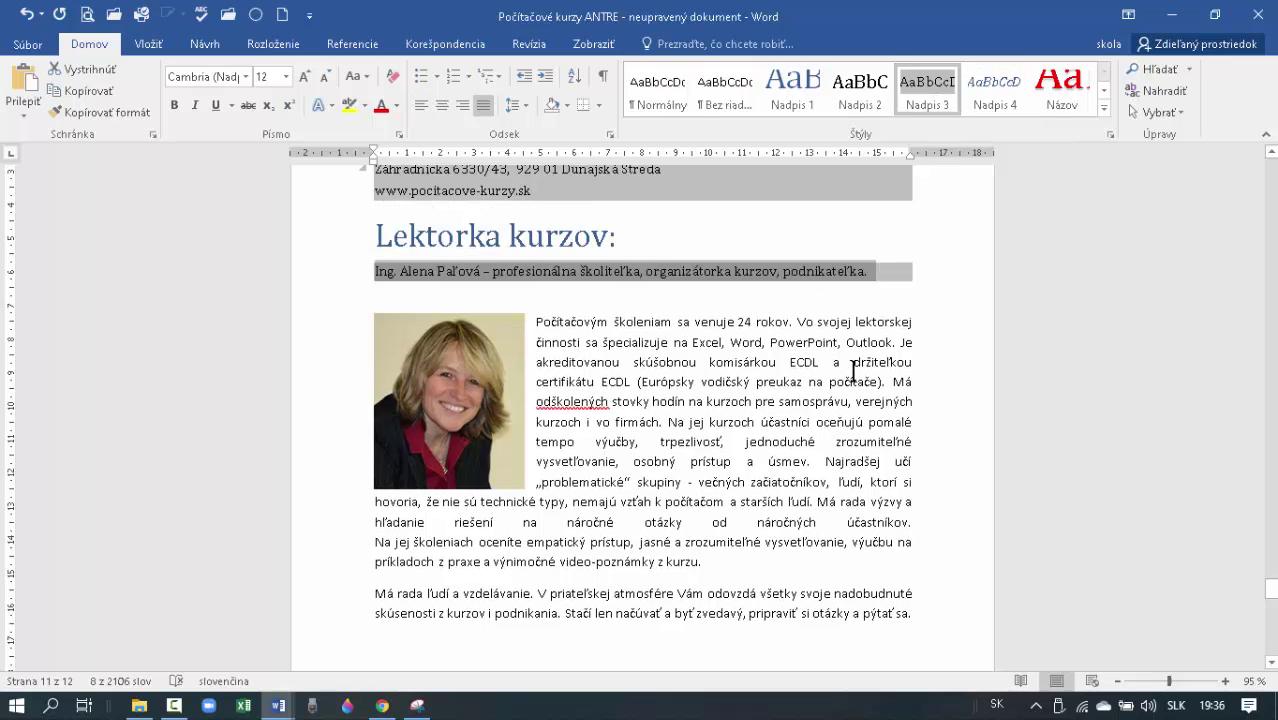
# Delete the empty page between the Cenová ponuka section and the Kontakt a lektorka page.
pyautogui.scroll(5, 853, 371)
pyautogui.scroll(20, 853, 371)
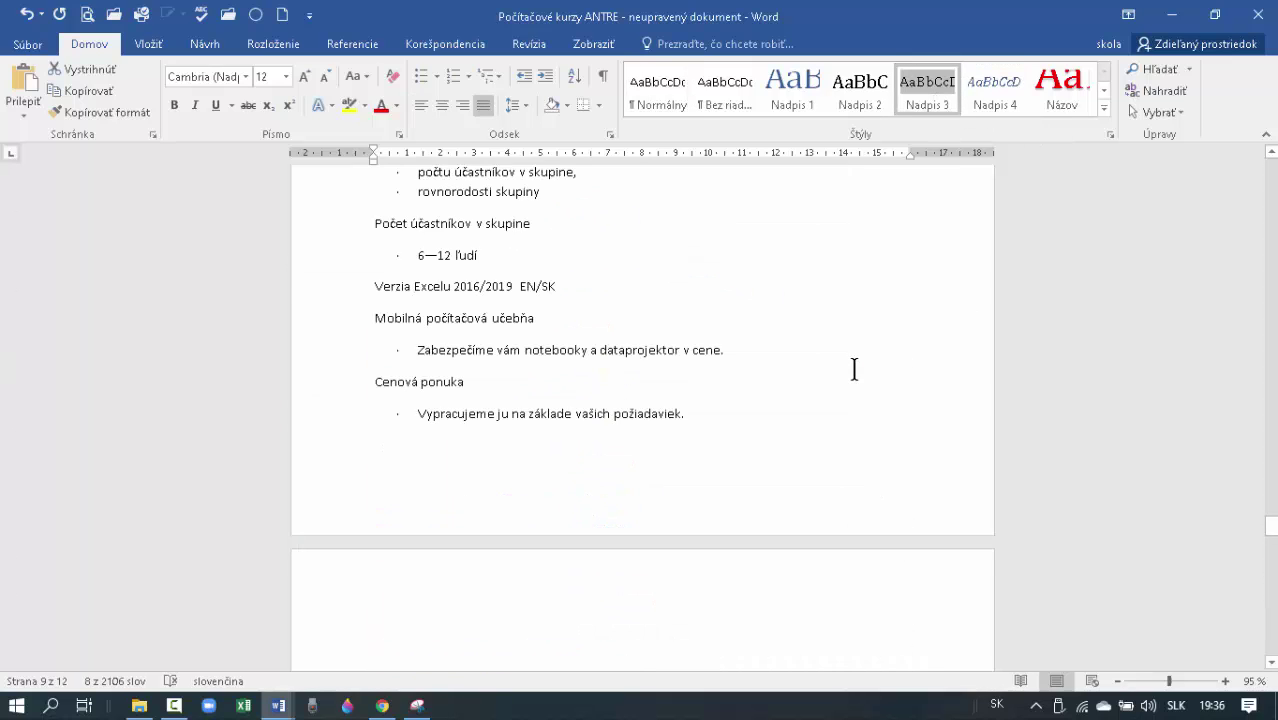
pyautogui.click(562, 316)
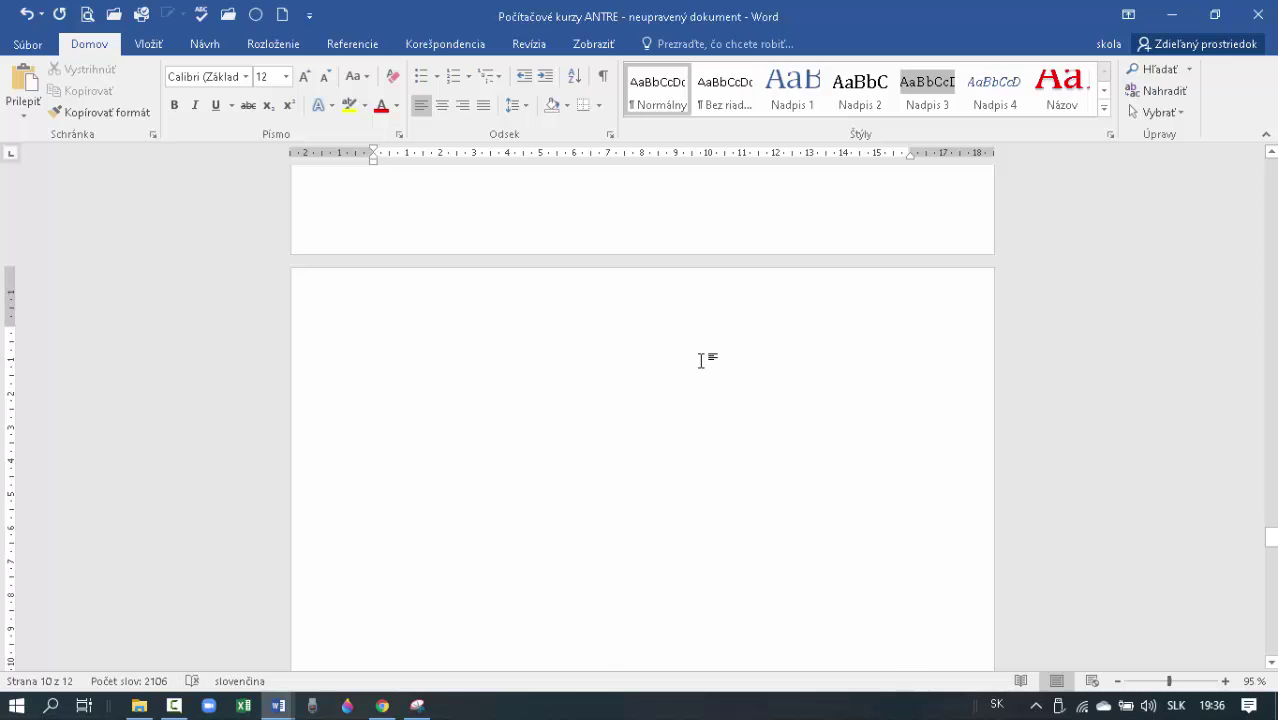
pyautogui.press('Delete')
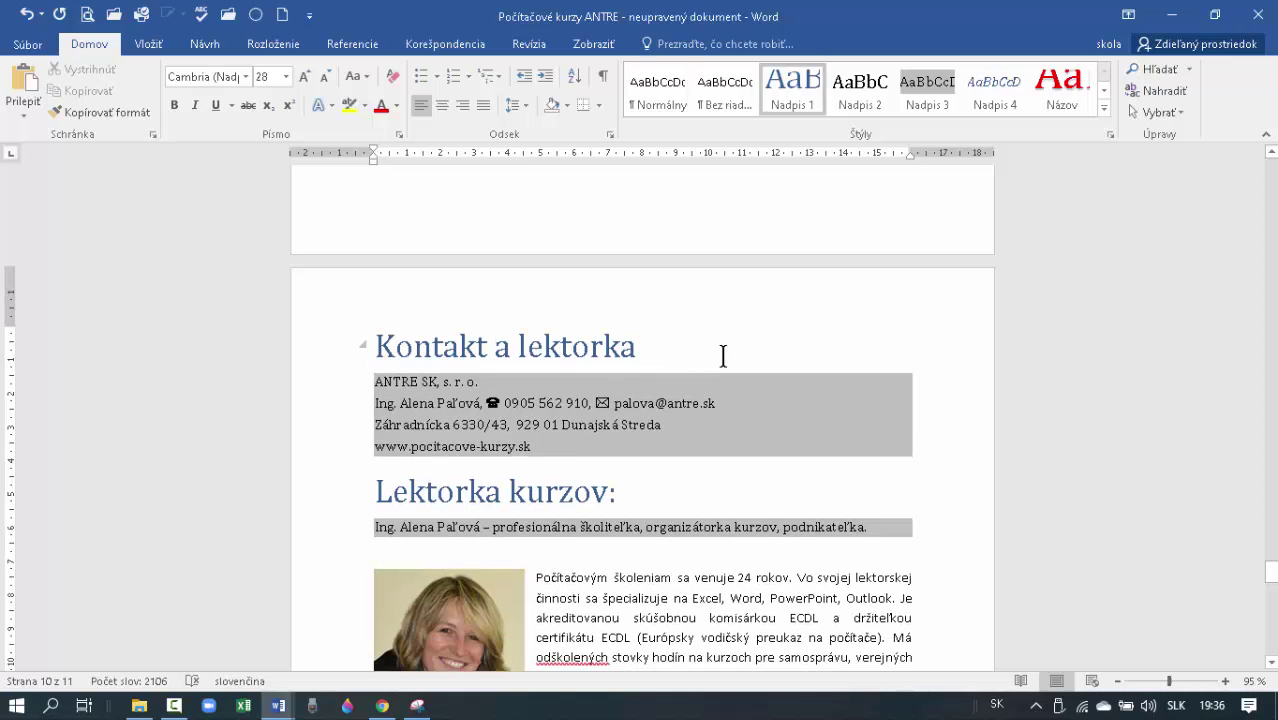
# Apply the style Nadpis 1 to the word Obsah on the last page and place the cursor on the empty line below it.
pyautogui.scroll(-3, 750, 360)
pyautogui.scroll(-3, 755, 358)
pyautogui.scroll(3, 755, 358)
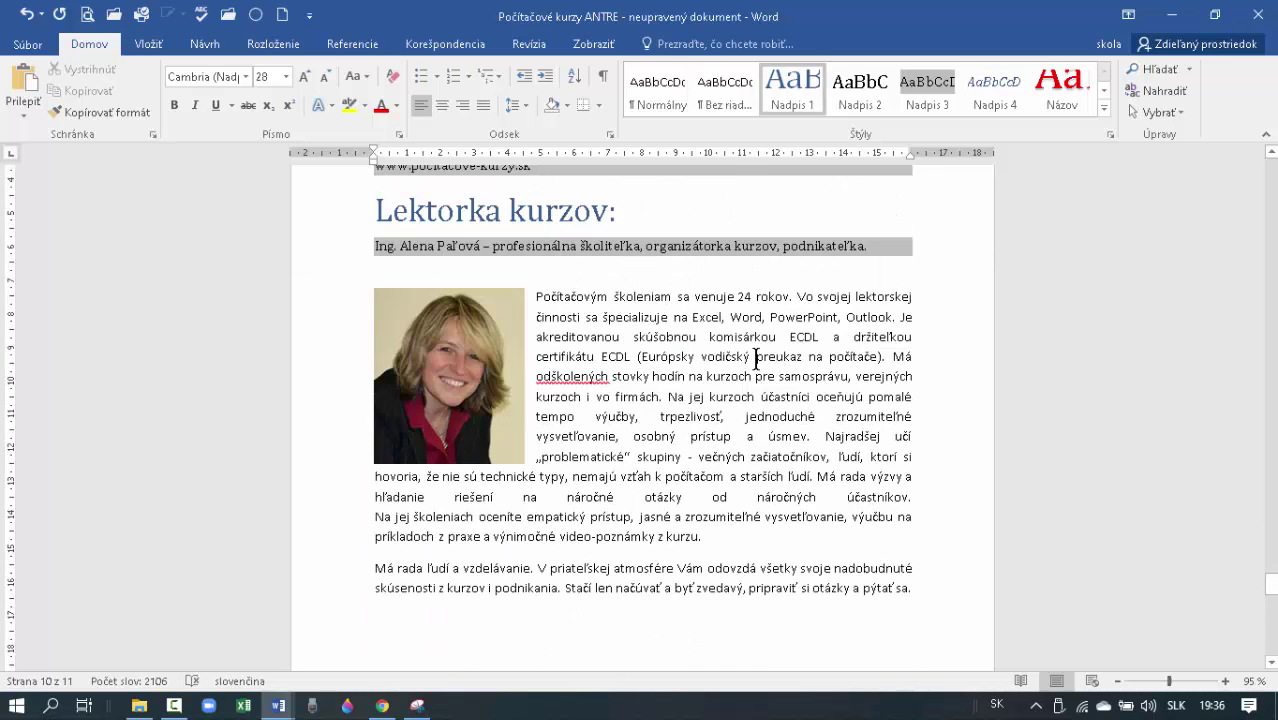
pyautogui.scroll(-7, 755, 358)
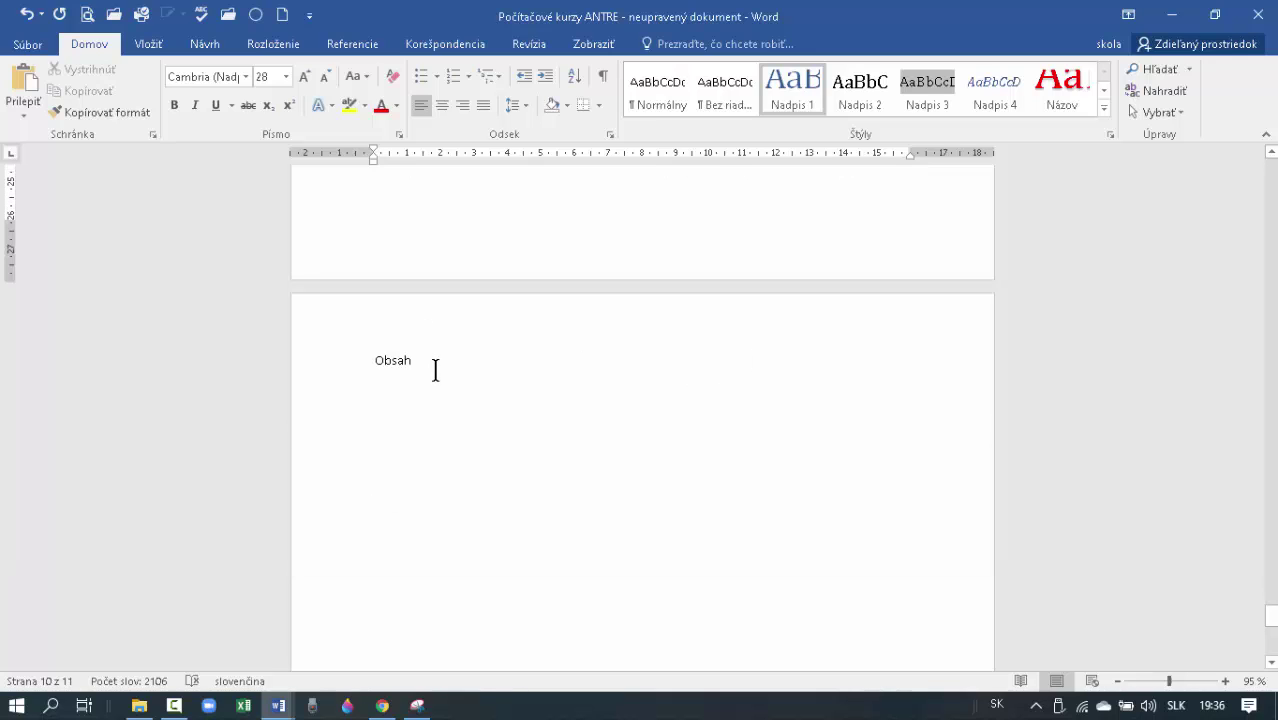
pyautogui.doubleClick(403, 360)
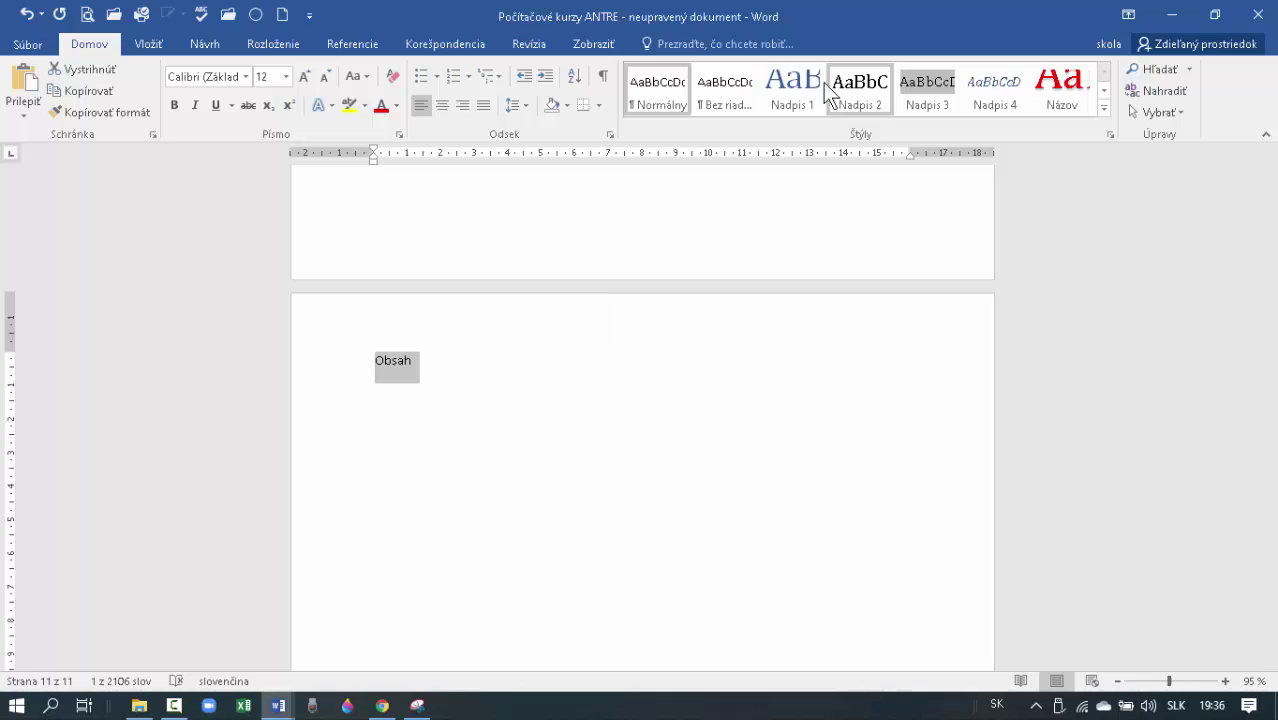
pyautogui.click(798, 90)
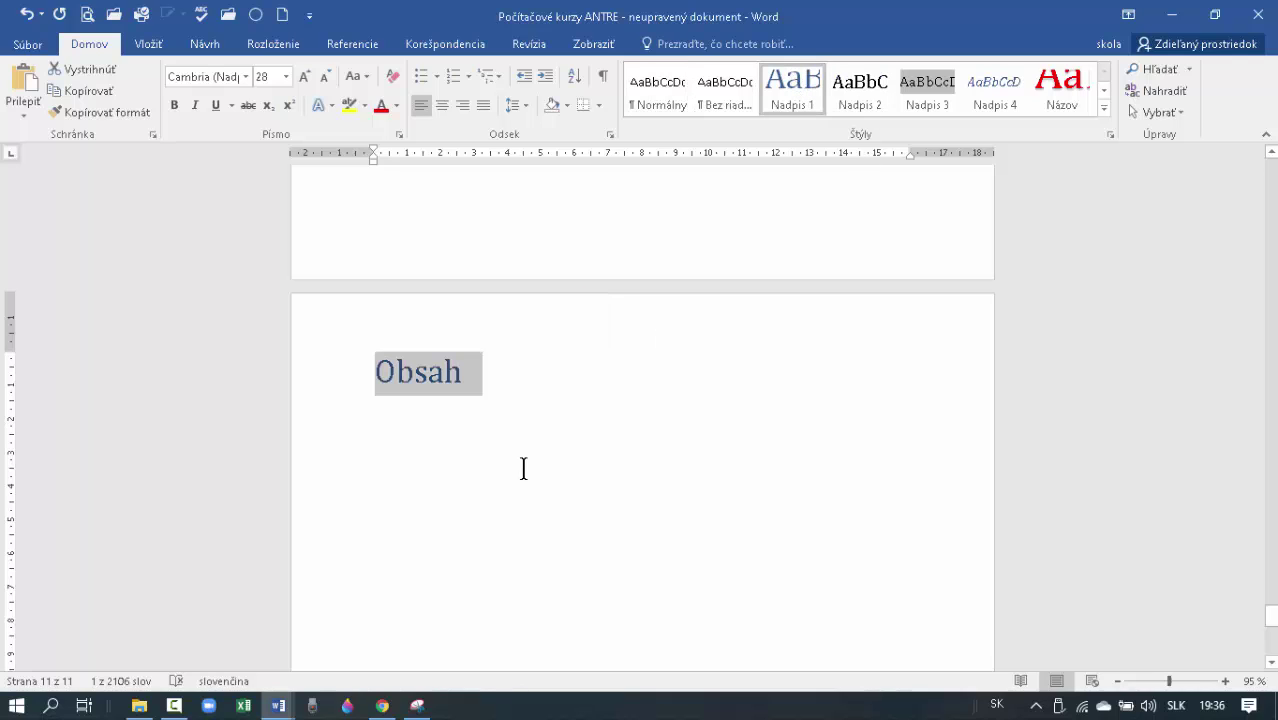
pyautogui.click(511, 420)
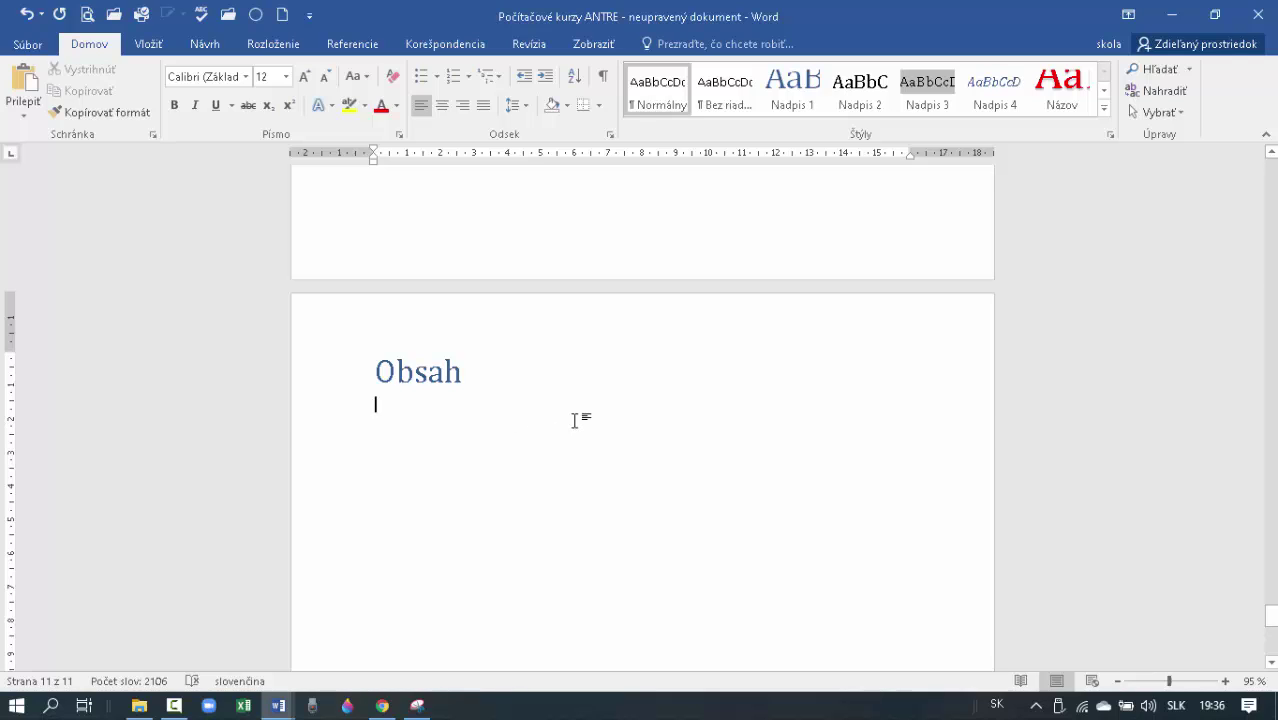
# Insert page numbers at the bottom of the page using the Tenká čiara design.
pyautogui.scroll(3, 575, 420)
pyautogui.scroll(-3, 574, 420)
pyautogui.scroll(6, 566, 420)
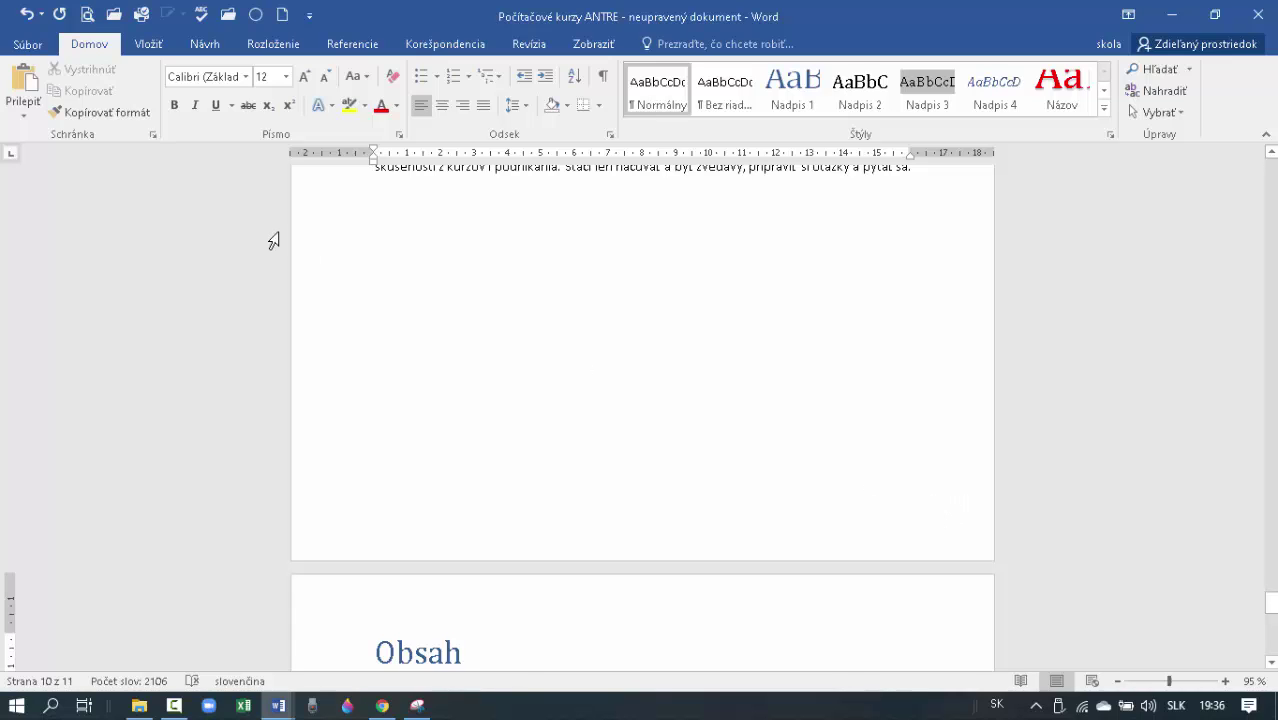
pyautogui.click(150, 44)
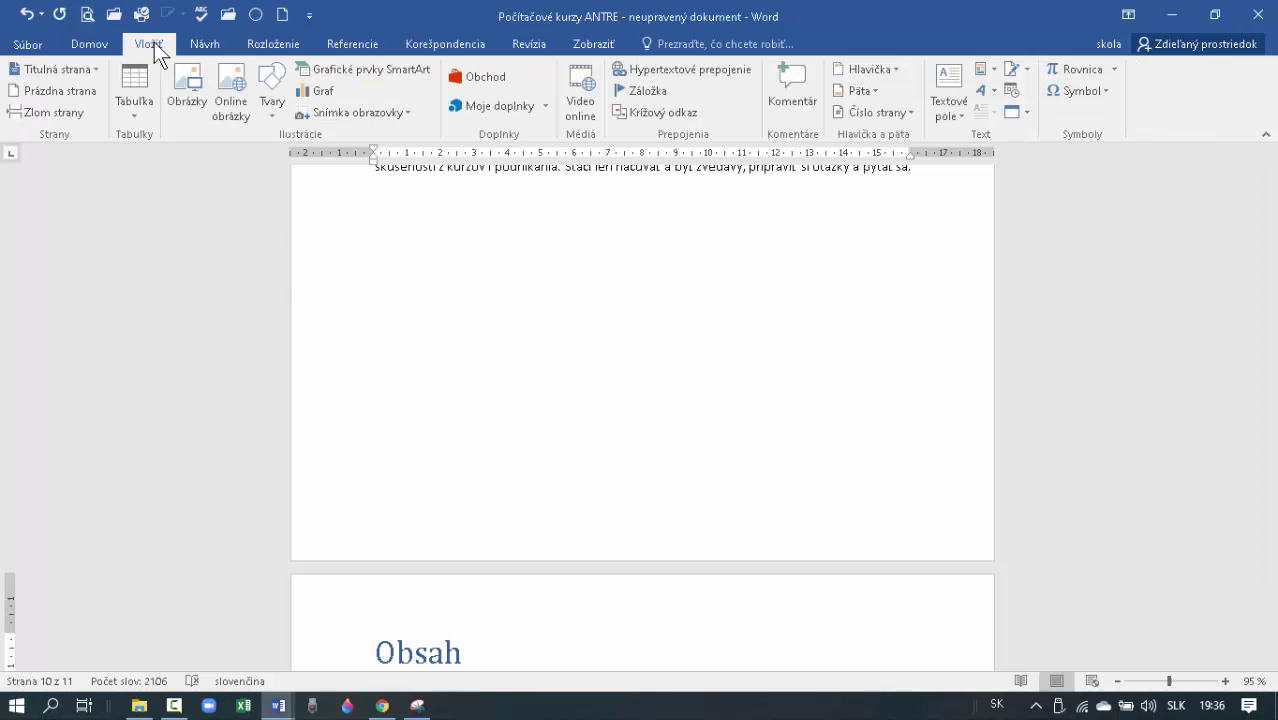
pyautogui.click(912, 111)
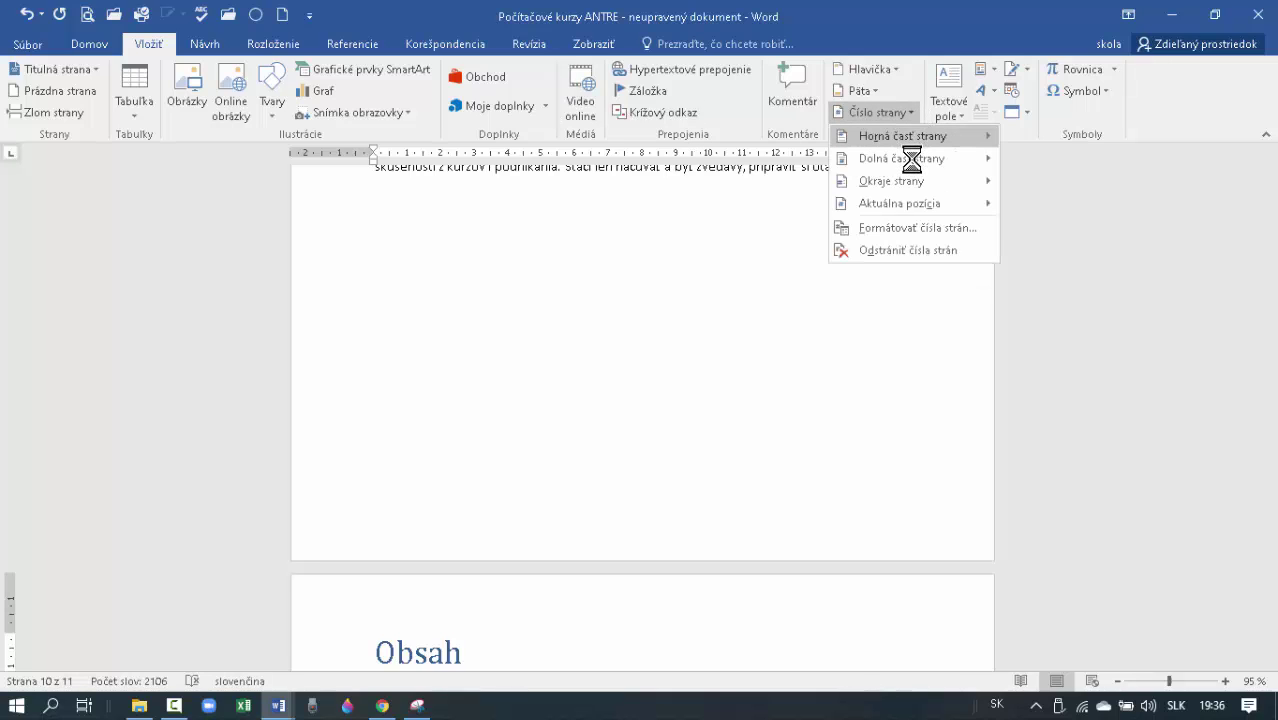
pyautogui.moveTo(908, 136)
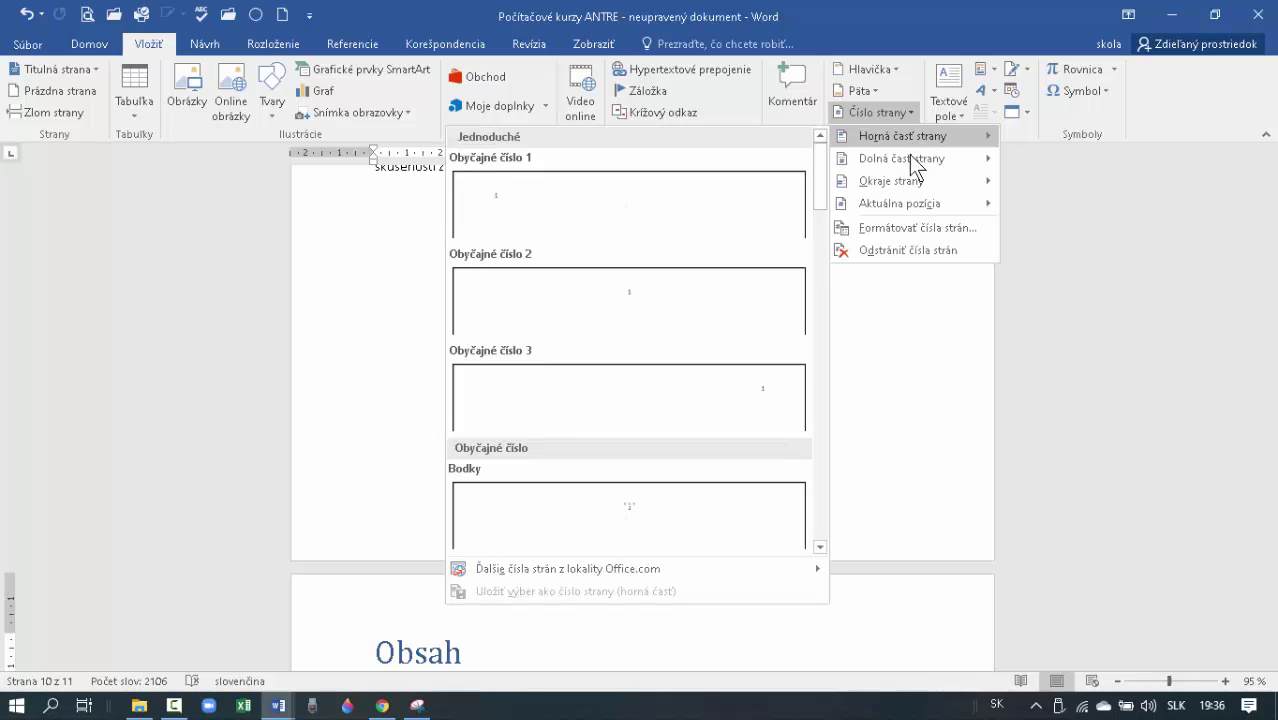
pyautogui.moveTo(910, 161)
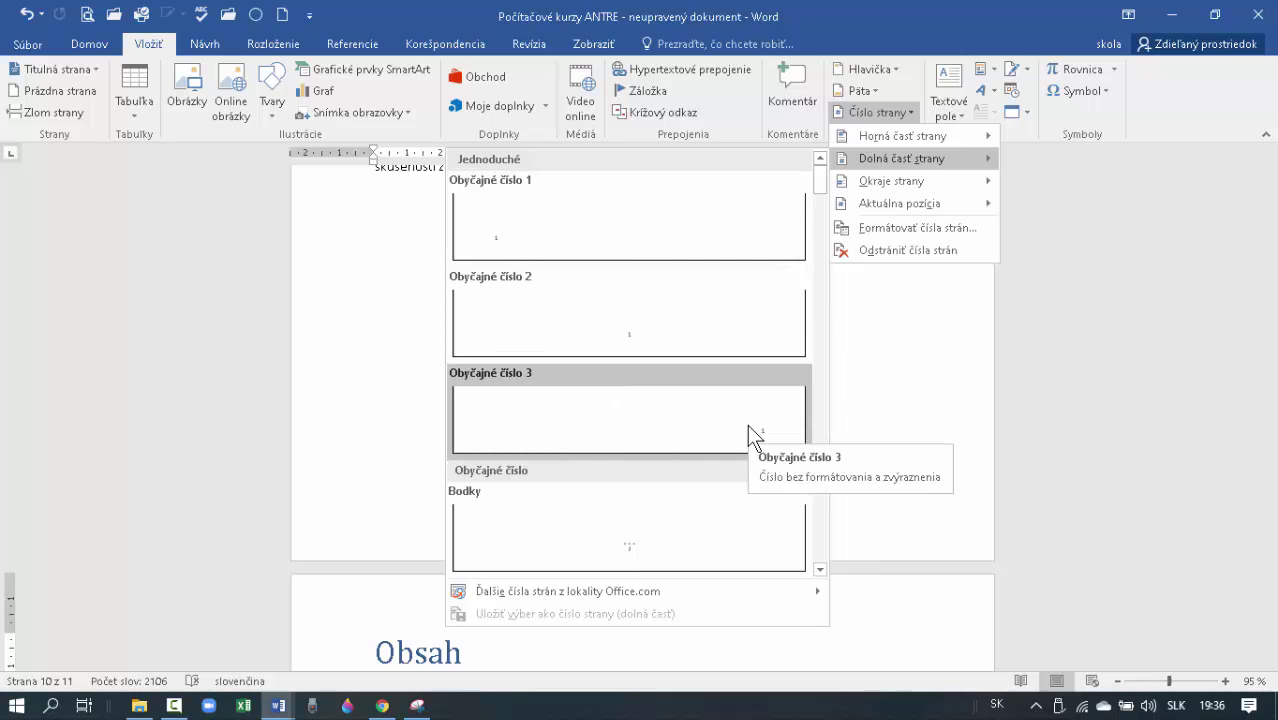
pyautogui.scroll(-5, 666, 425)
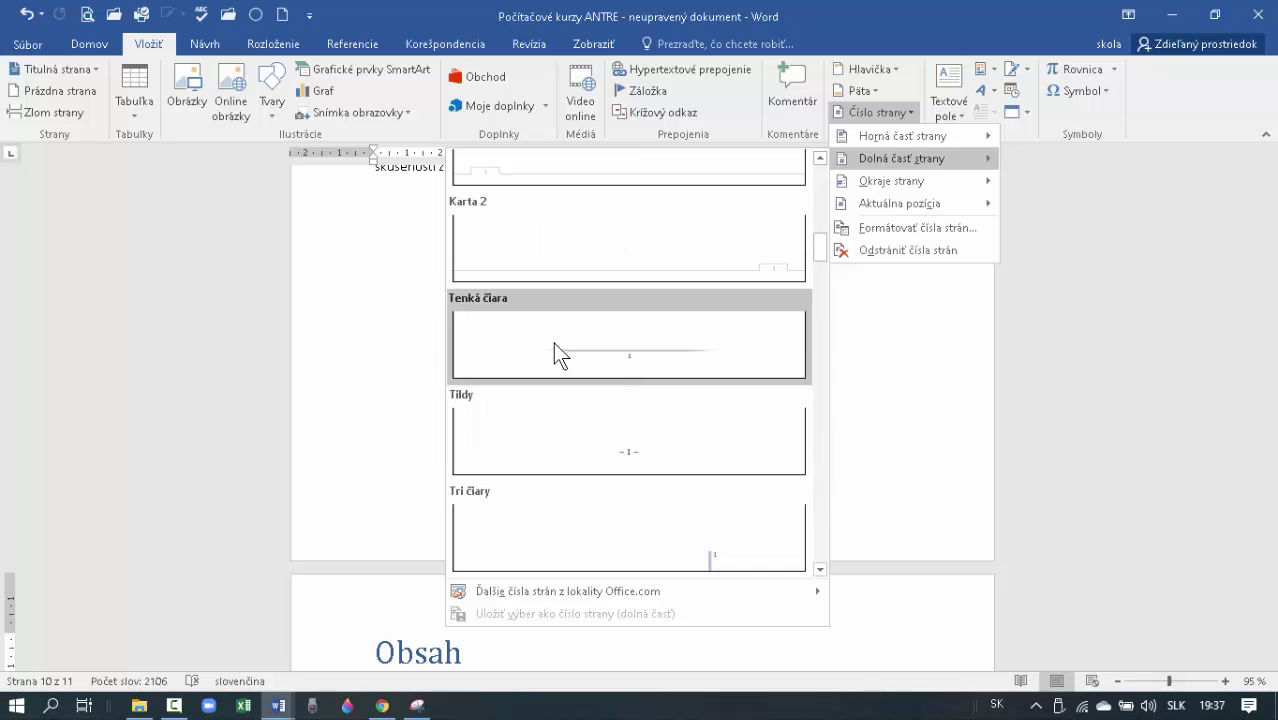
pyautogui.click(628, 356)
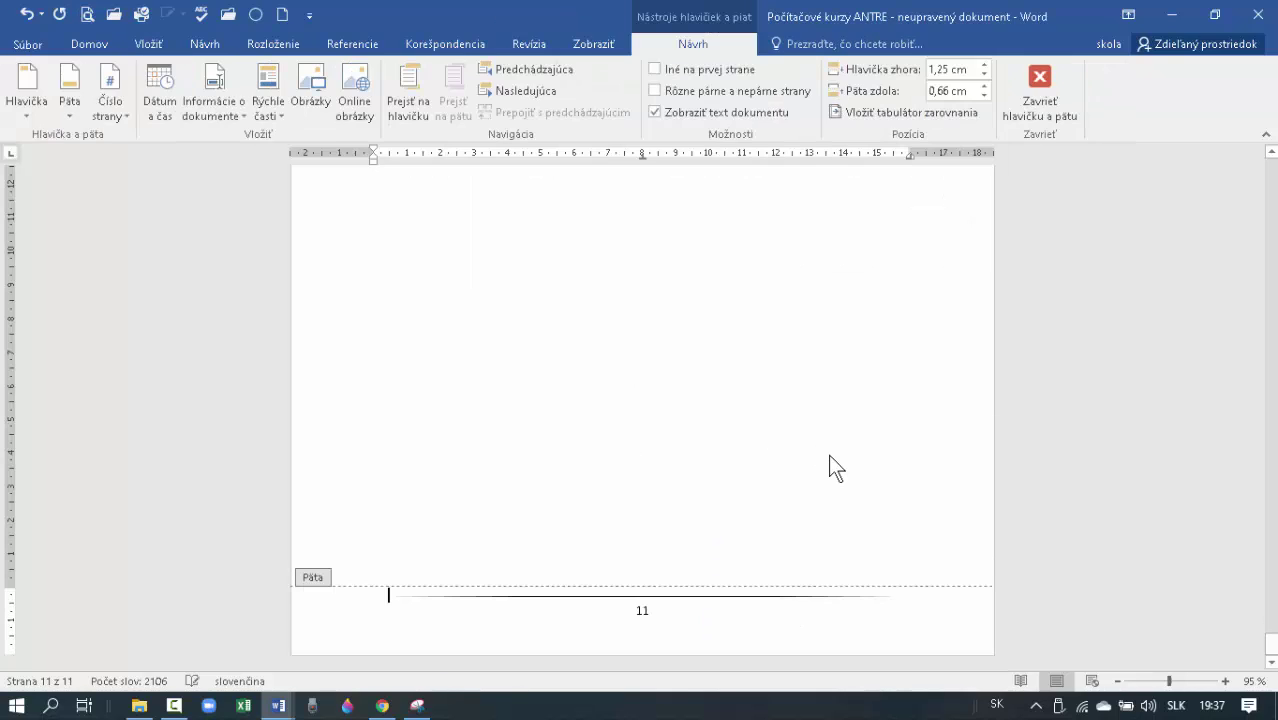
# Make the footer page number bold and one font size larger, close the footer, and check the numbering on the preceding pages.
pyautogui.doubleClick(645, 610)
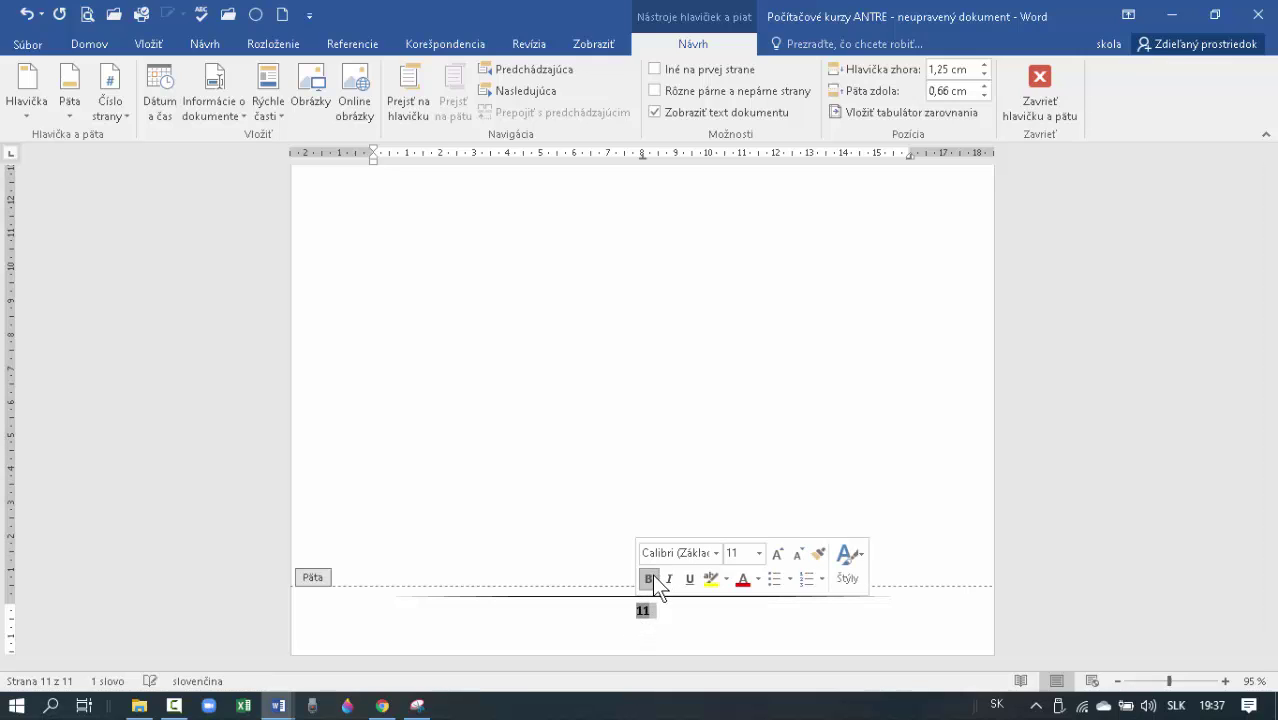
pyautogui.click(776, 555)
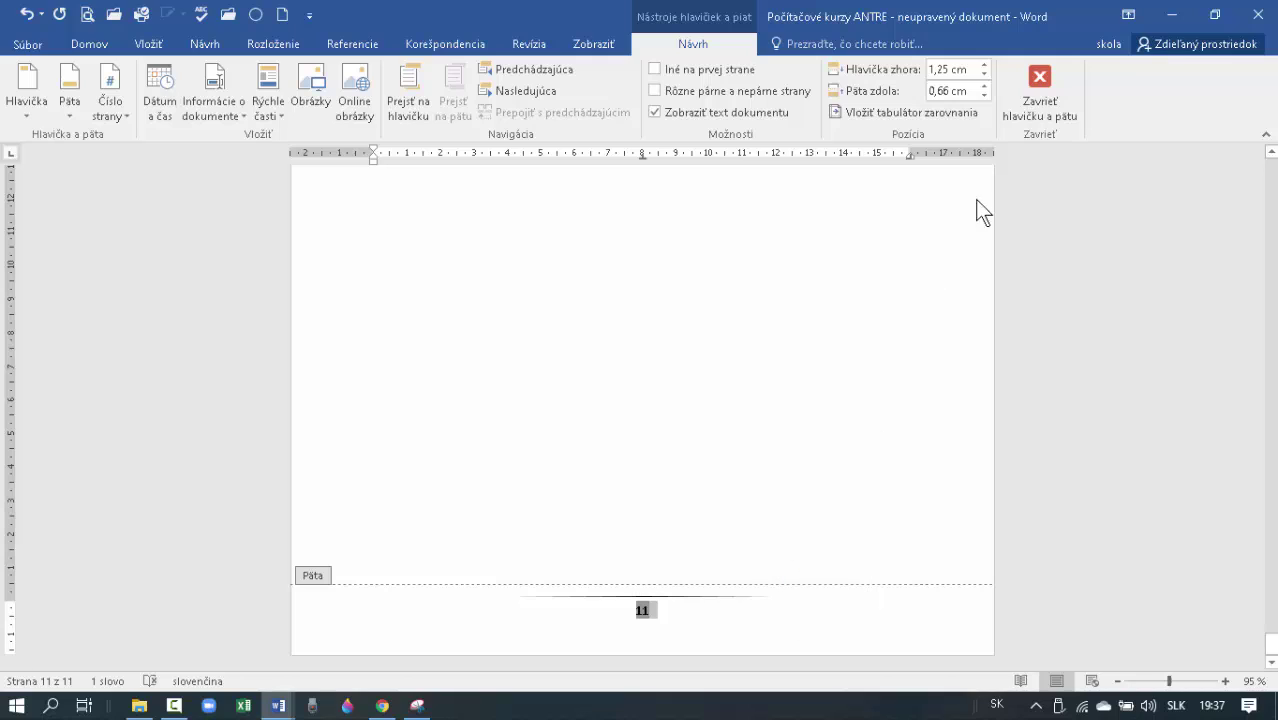
pyautogui.click(1048, 82)
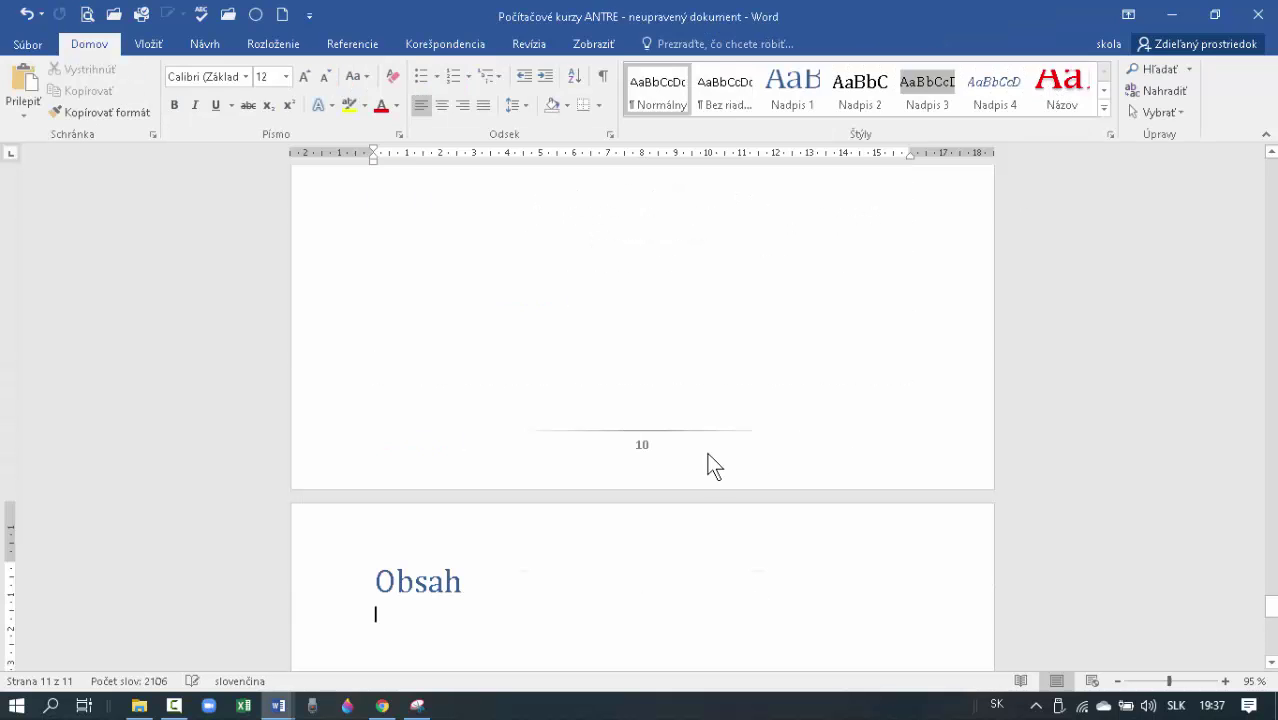
pyautogui.scroll(10, 710, 460)
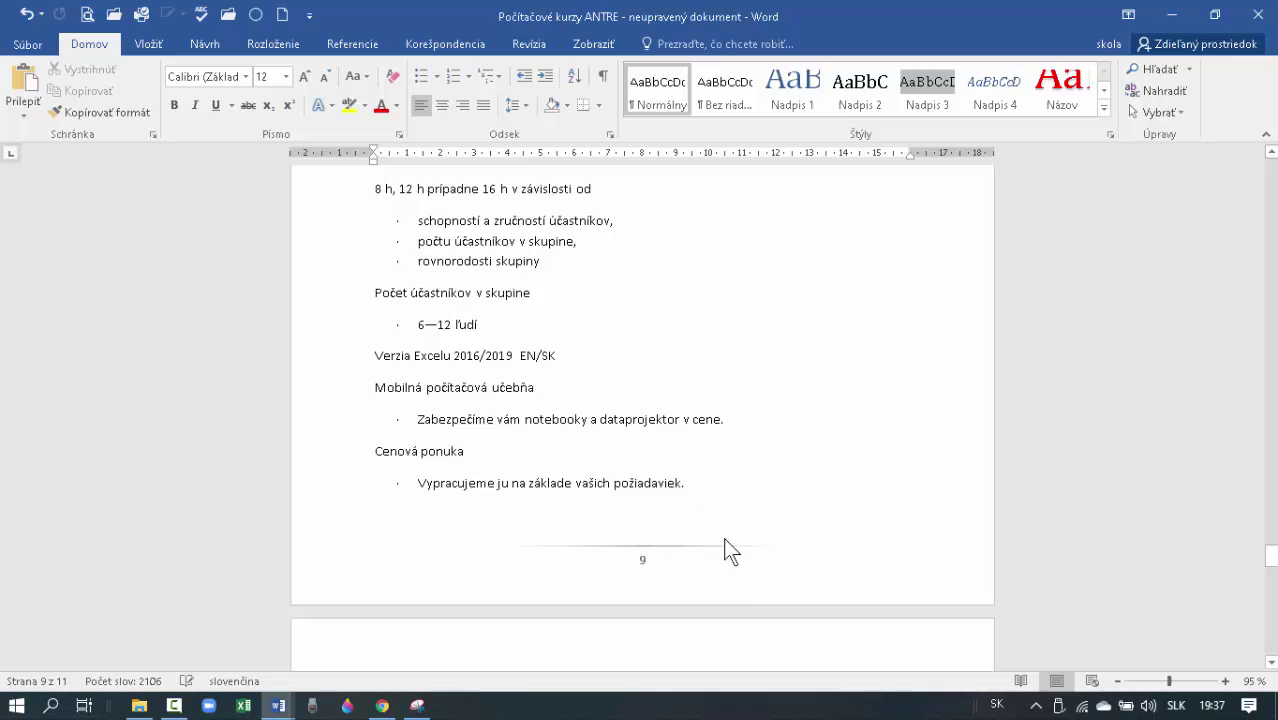
pyautogui.scroll(15, 724, 539)
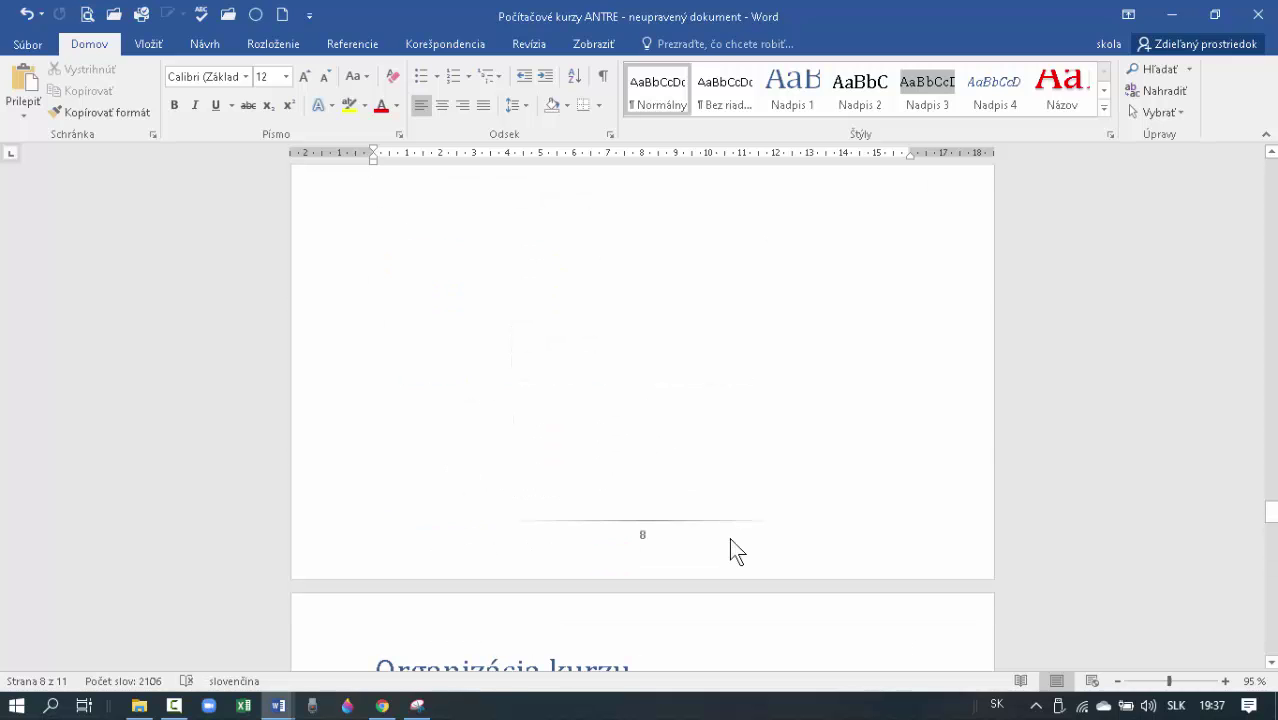
# Start a custom table of contents on the empty line below the Obsah heading and limit it to 1 level.
pyautogui.scroll(-12, 729, 538)
pyautogui.scroll(-18, 729, 538)
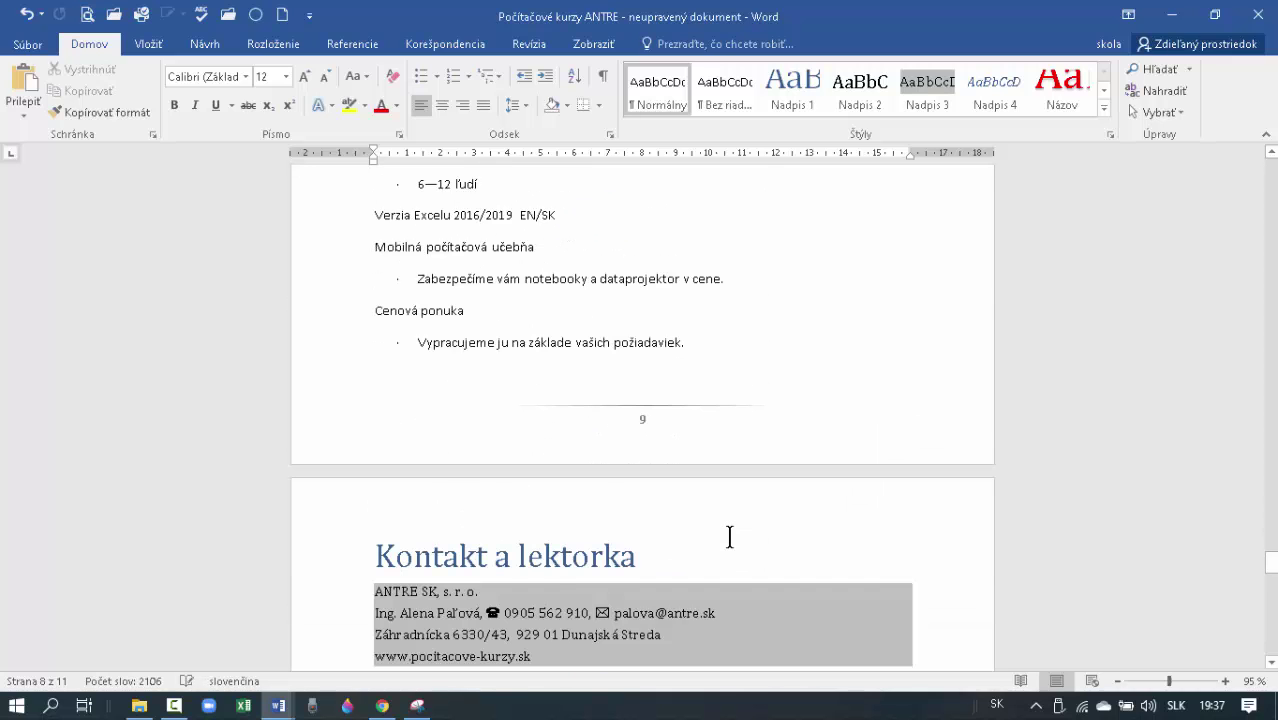
pyautogui.scroll(-20, 731, 538)
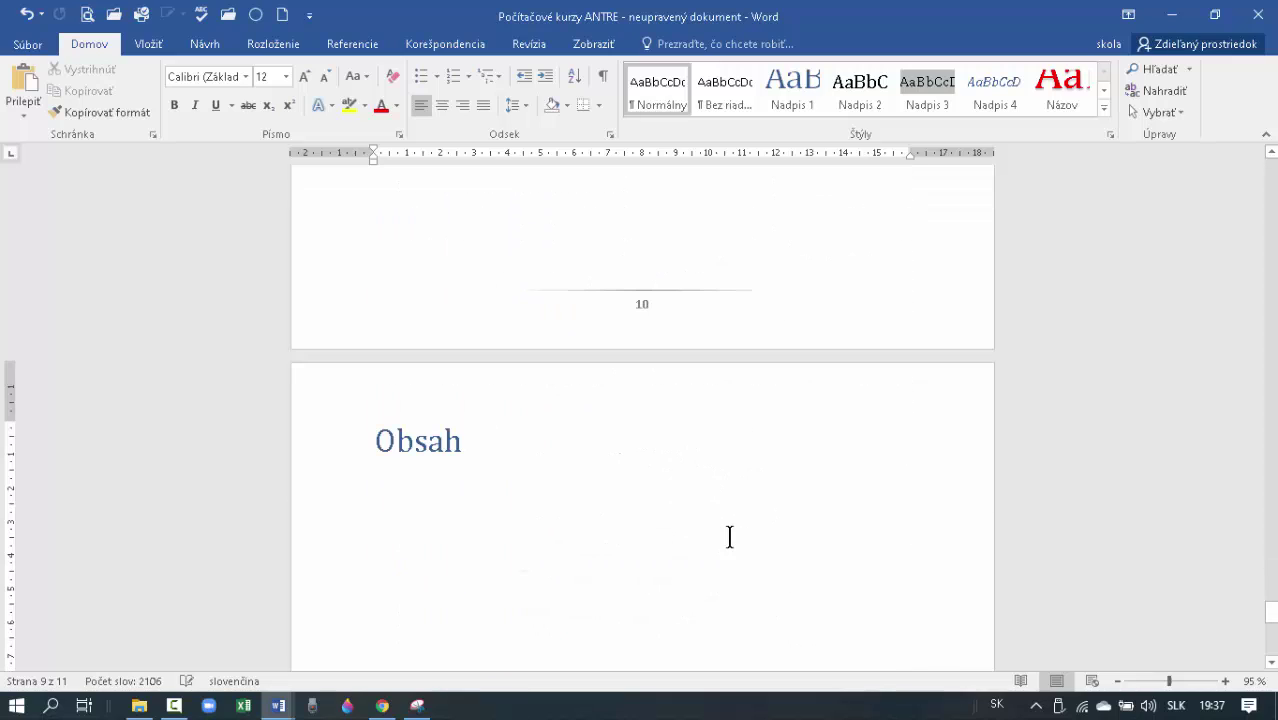
pyautogui.click(556, 528)
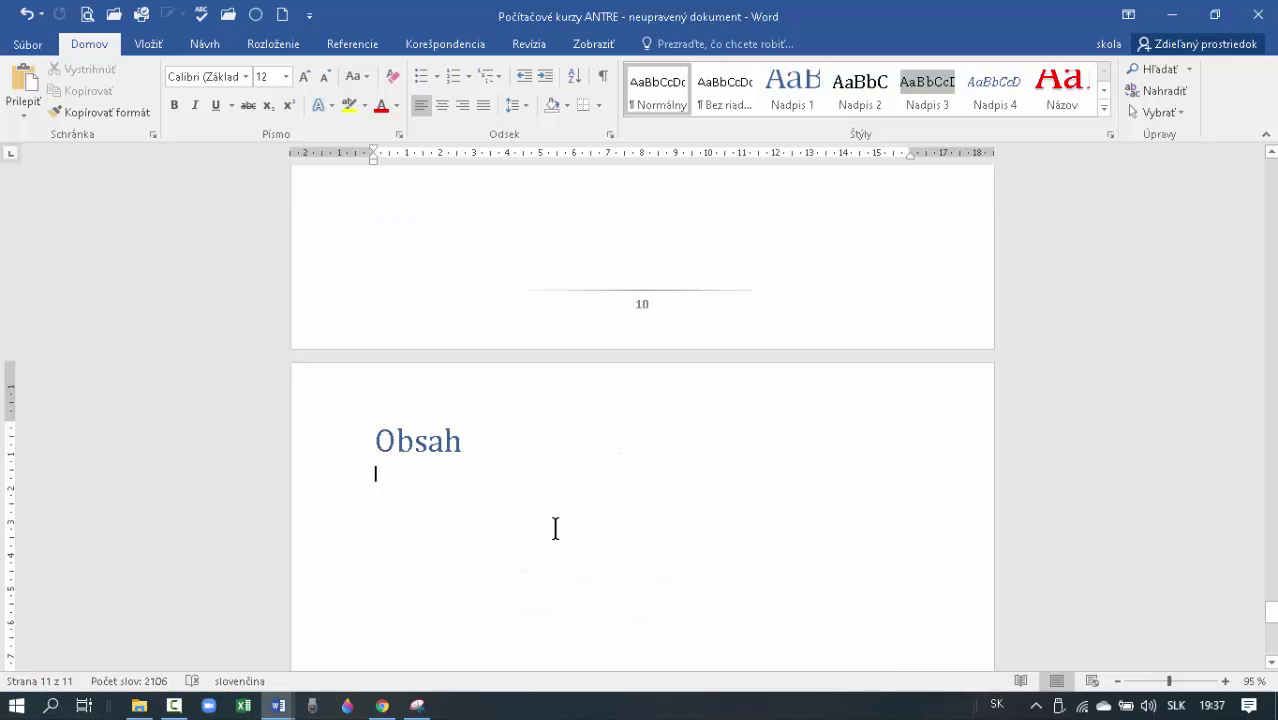
pyautogui.click(496, 445)
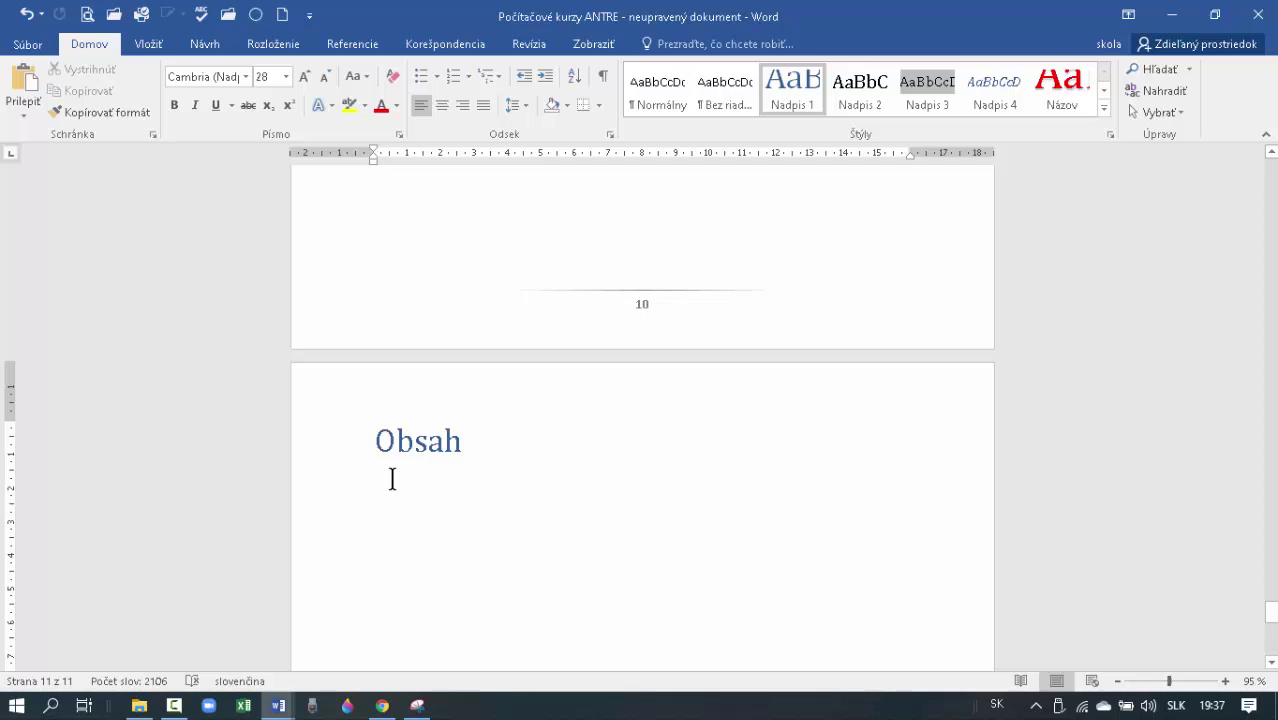
pyautogui.click(392, 480)
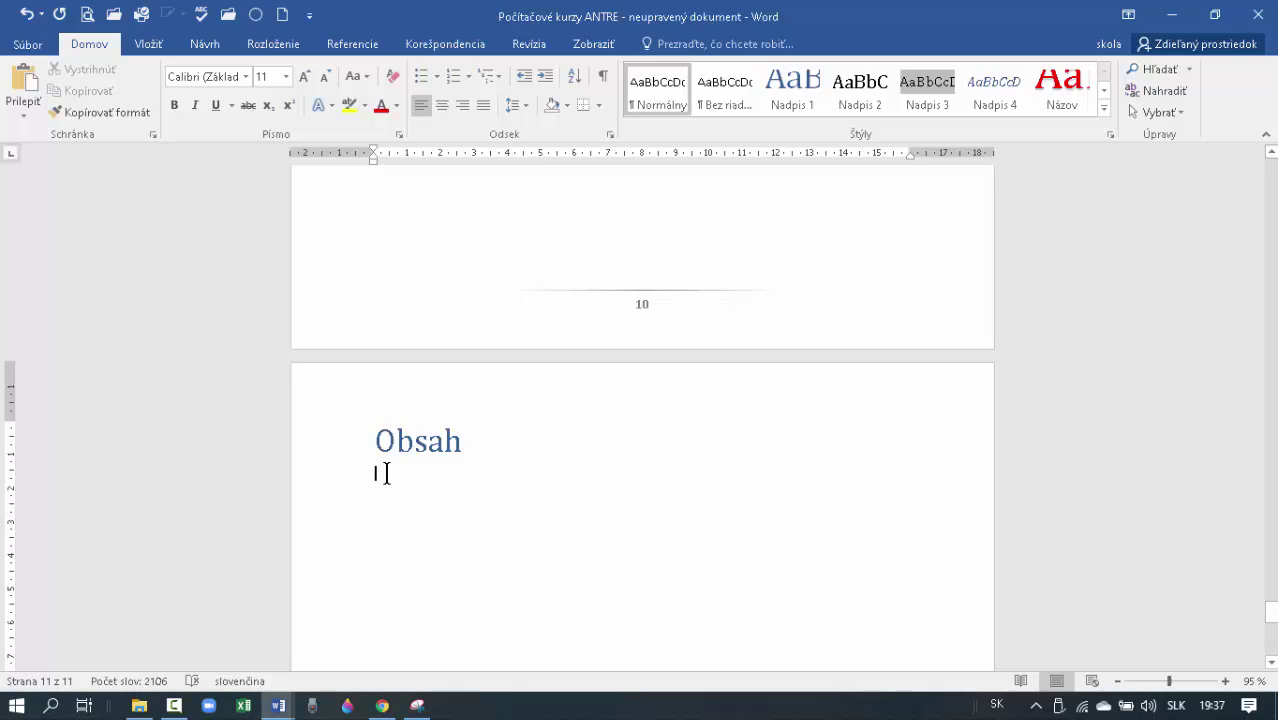
pyautogui.click(351, 42)
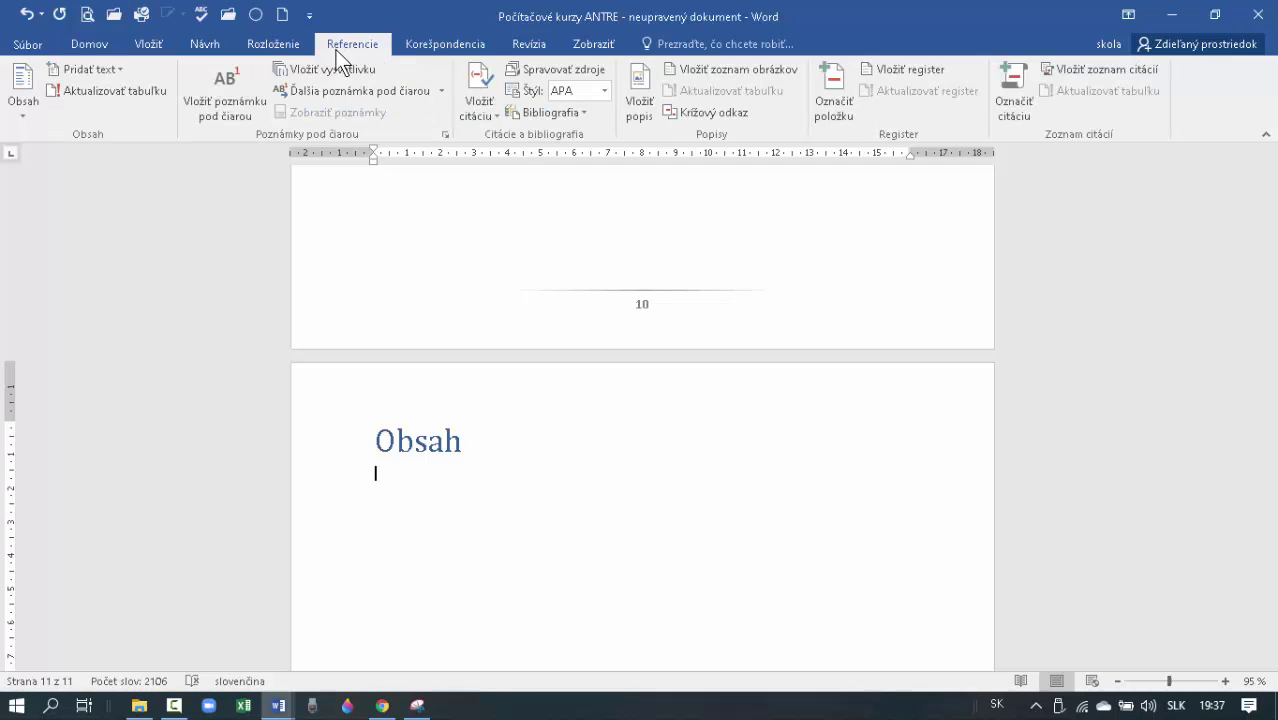
pyautogui.click(24, 115)
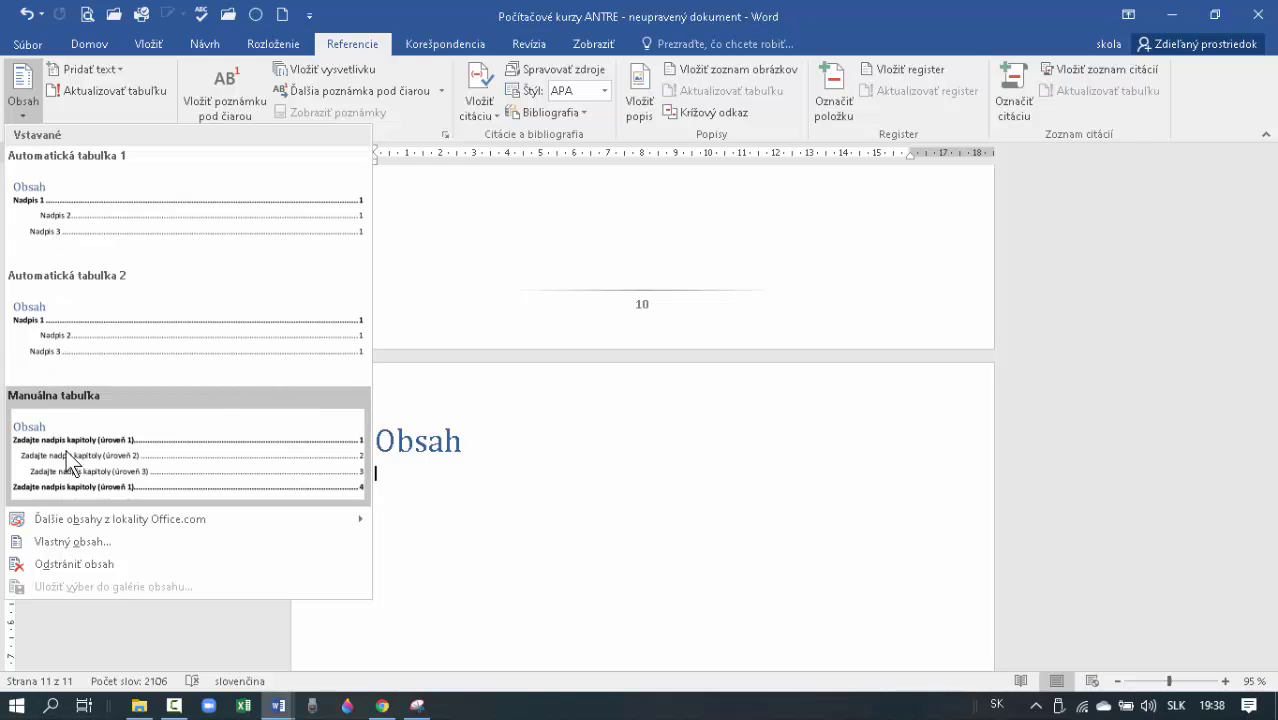
pyautogui.click(71, 542)
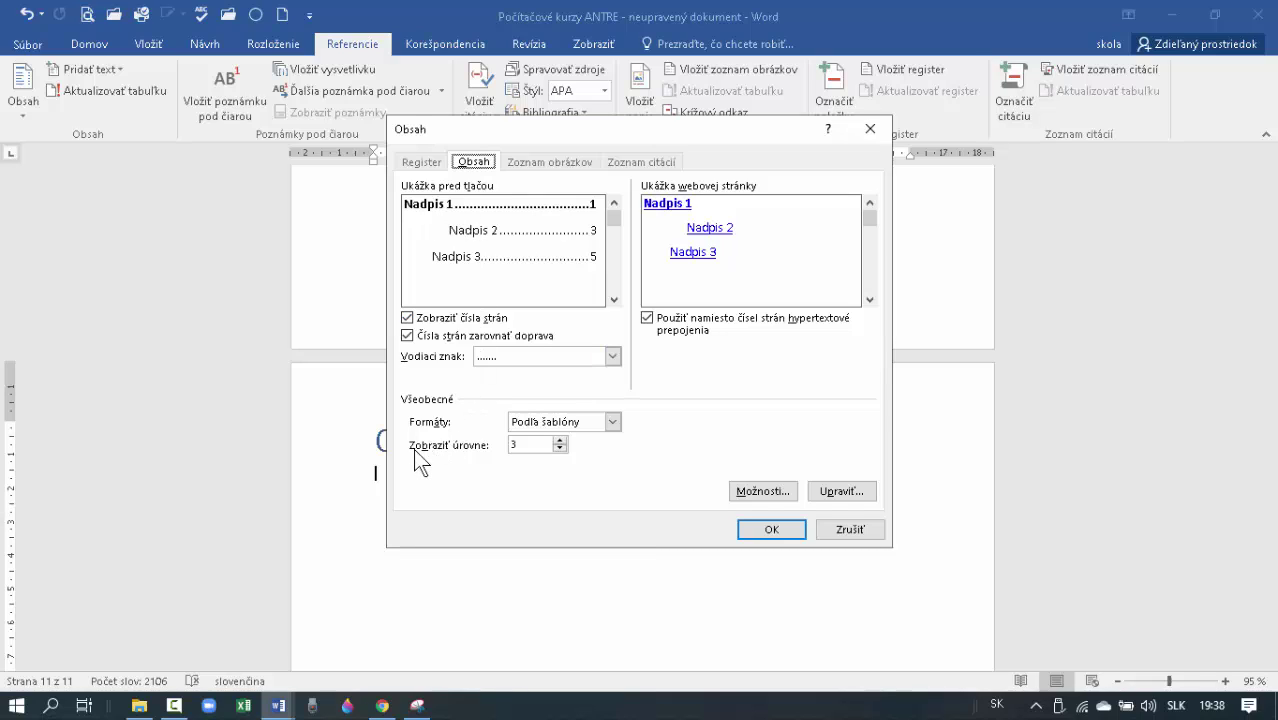
pyautogui.click(560, 448)
pyautogui.click(560, 449)
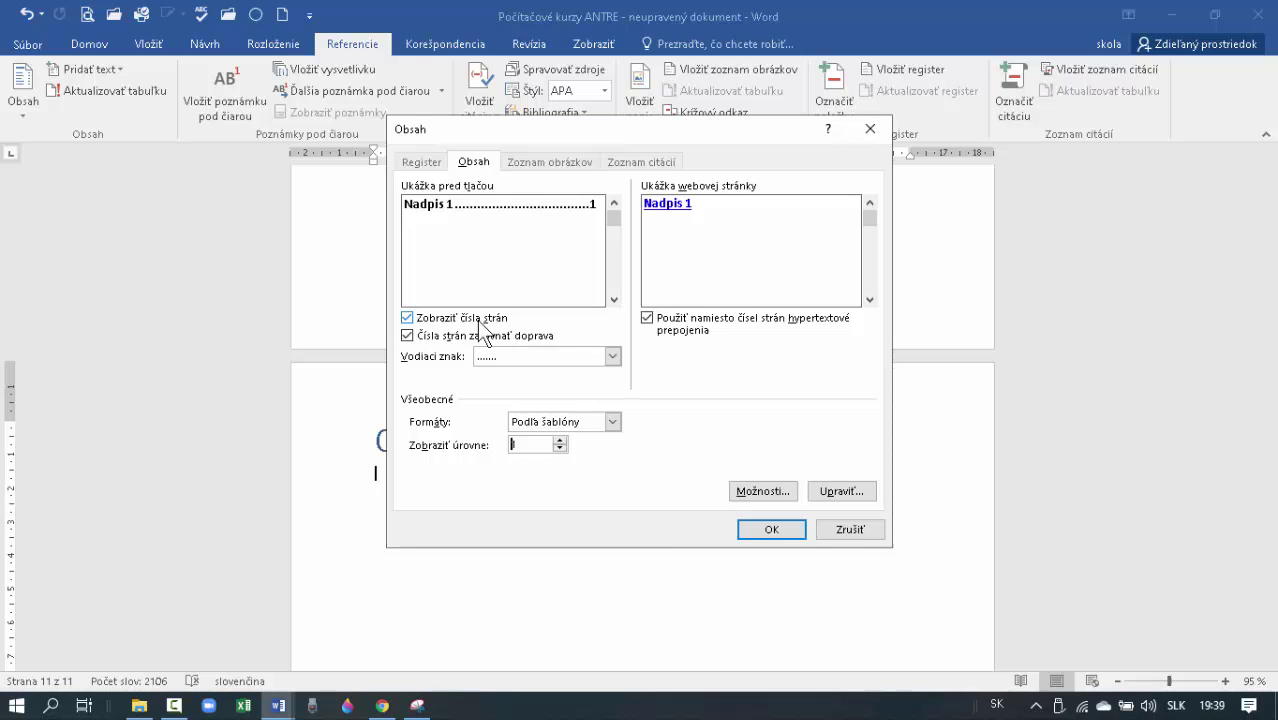
# Try the contents preview without page numbers and without right-aligned page numbers, switching each option back on.
pyautogui.click(409, 320)
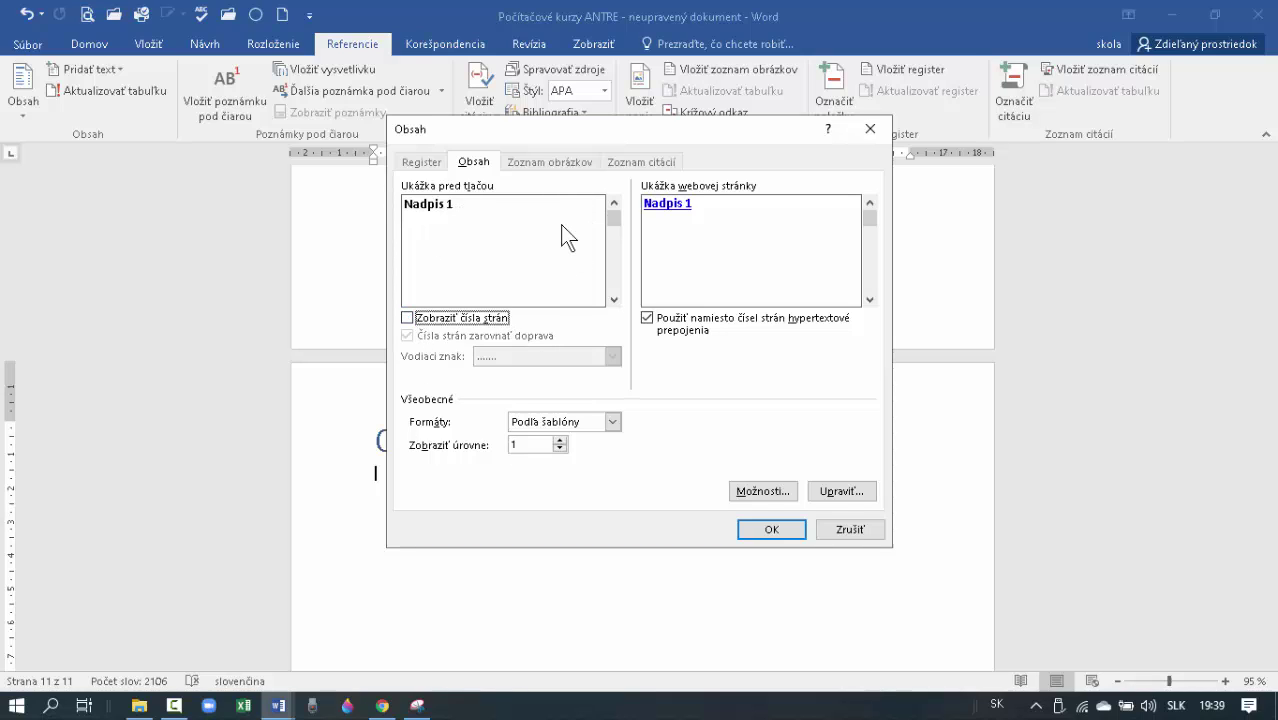
pyautogui.click(408, 318)
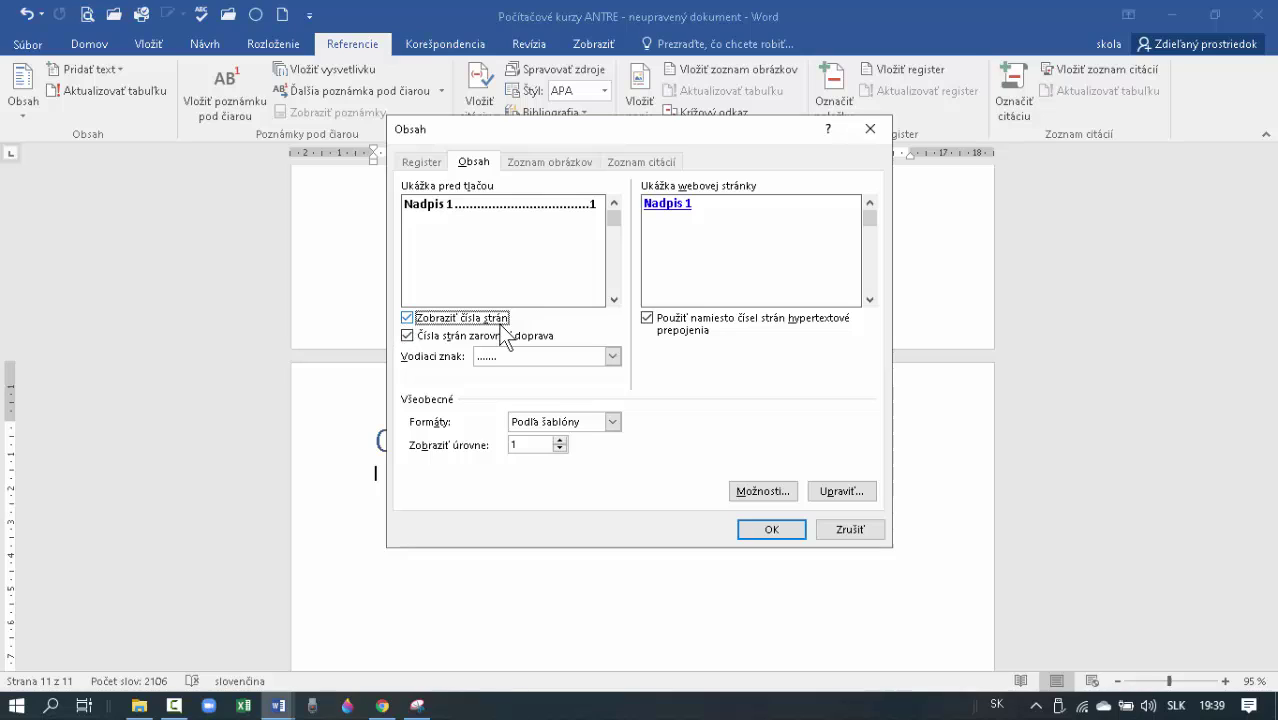
pyautogui.click(406, 335)
pyautogui.click(406, 335)
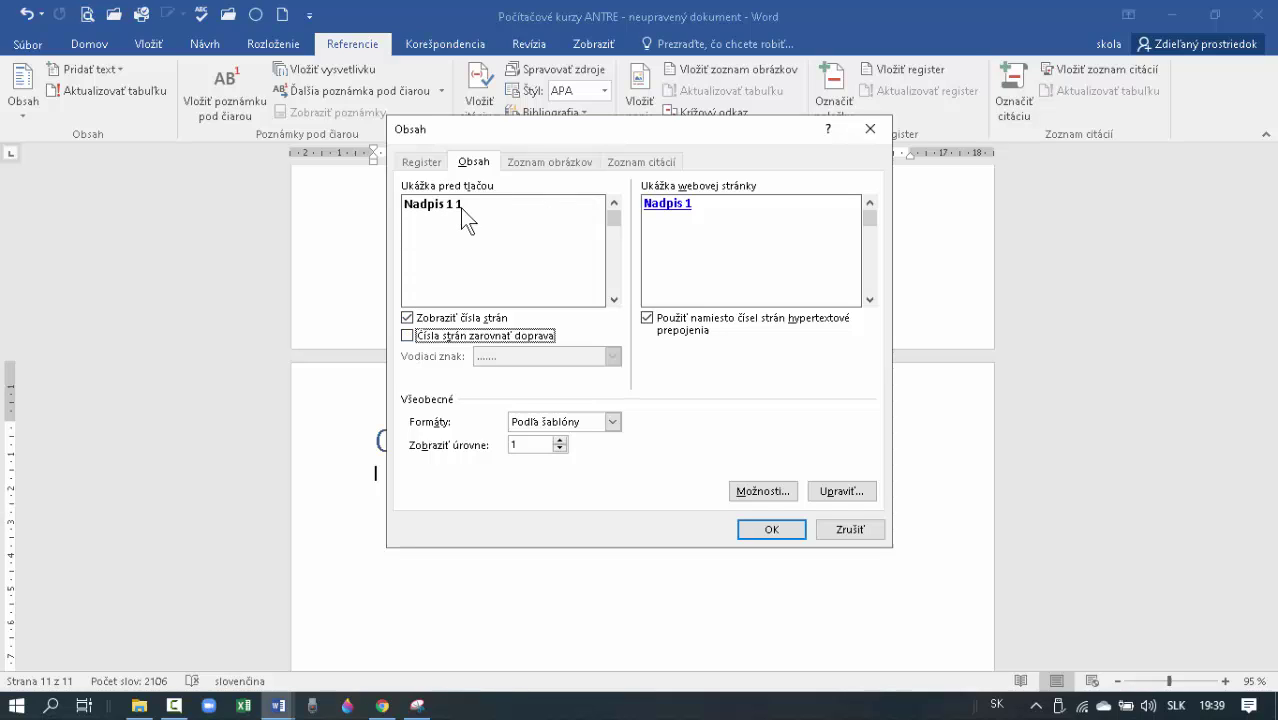
pyautogui.click(407, 335)
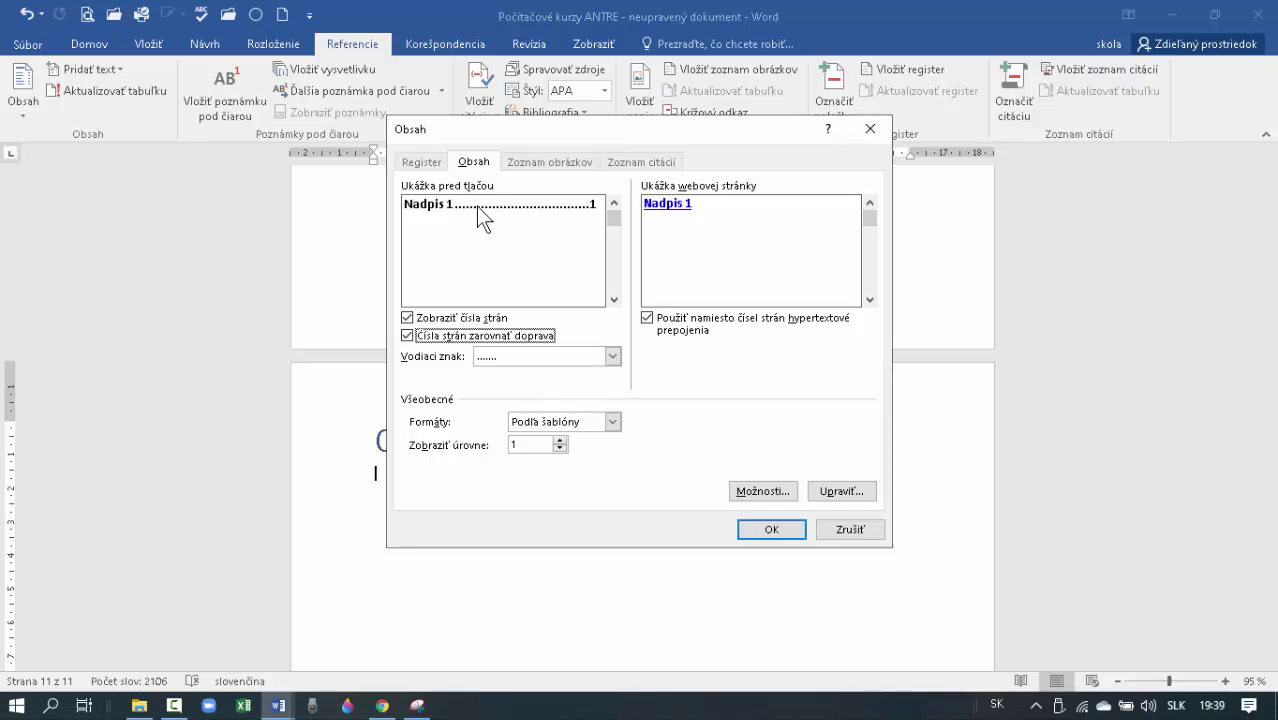
# Try the dashed and the underline leader characters for the contents, and set the leader back to dots.
pyautogui.click(612, 357)
pyautogui.click(505, 403)
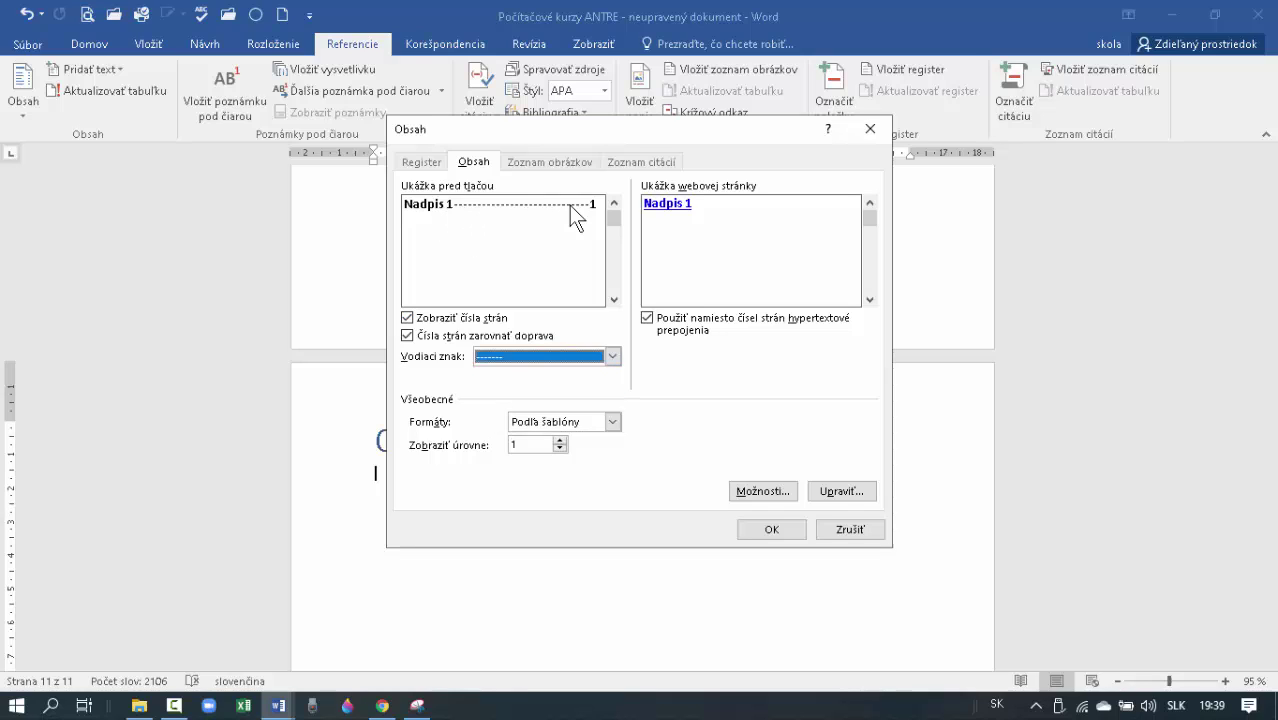
pyautogui.click(598, 357)
pyautogui.click(516, 423)
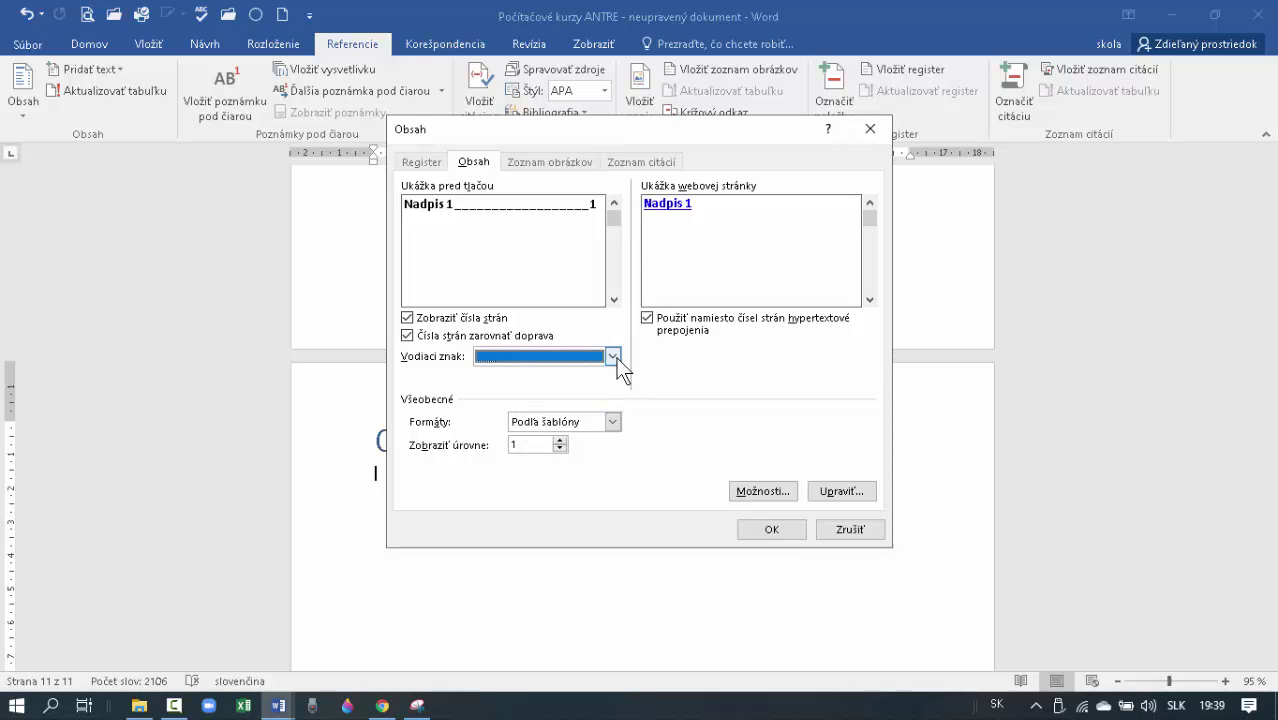
pyautogui.click(616, 357)
pyautogui.click(505, 391)
# In the contents options, try assigning level 2 to the style Nadpis 3 and clear it again.
pyautogui.click(757, 493)
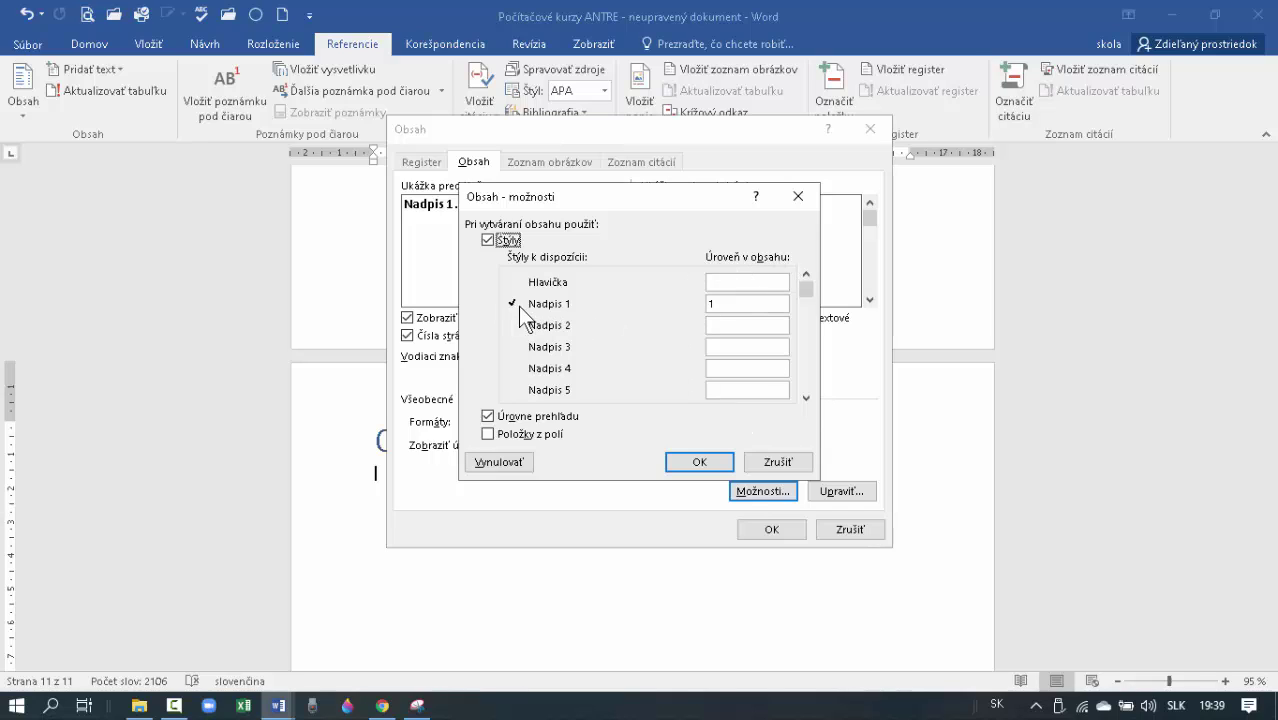
pyautogui.click(725, 305)
pyautogui.click(718, 347)
pyautogui.write('2')
pyautogui.press('BackSpace')
# Review the remaining styles in the contents options, keep only Nadpis 1 at level 1, and insert the table of contents.
pyautogui.click(805, 397)
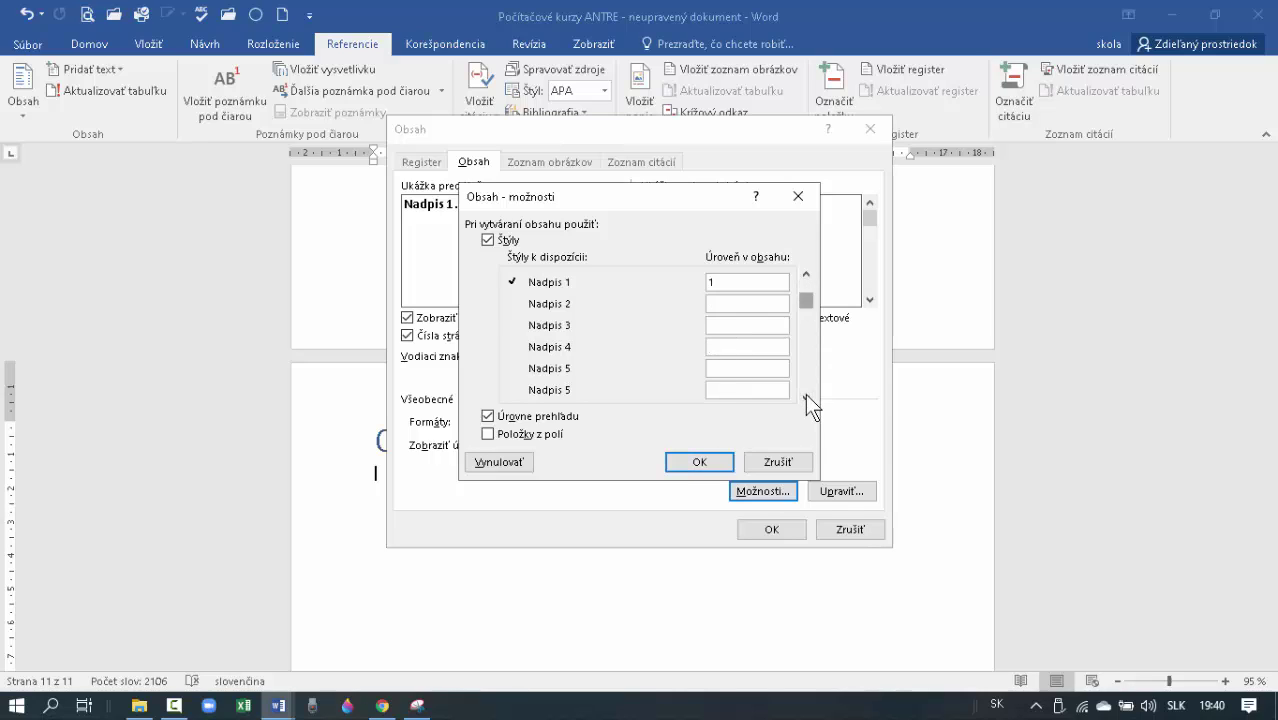
pyautogui.click(805, 397)
pyautogui.click(805, 397)
pyautogui.click(805, 397)
pyautogui.click(805, 397)
pyautogui.click(805, 397)
pyautogui.click(805, 397)
pyautogui.click(805, 397)
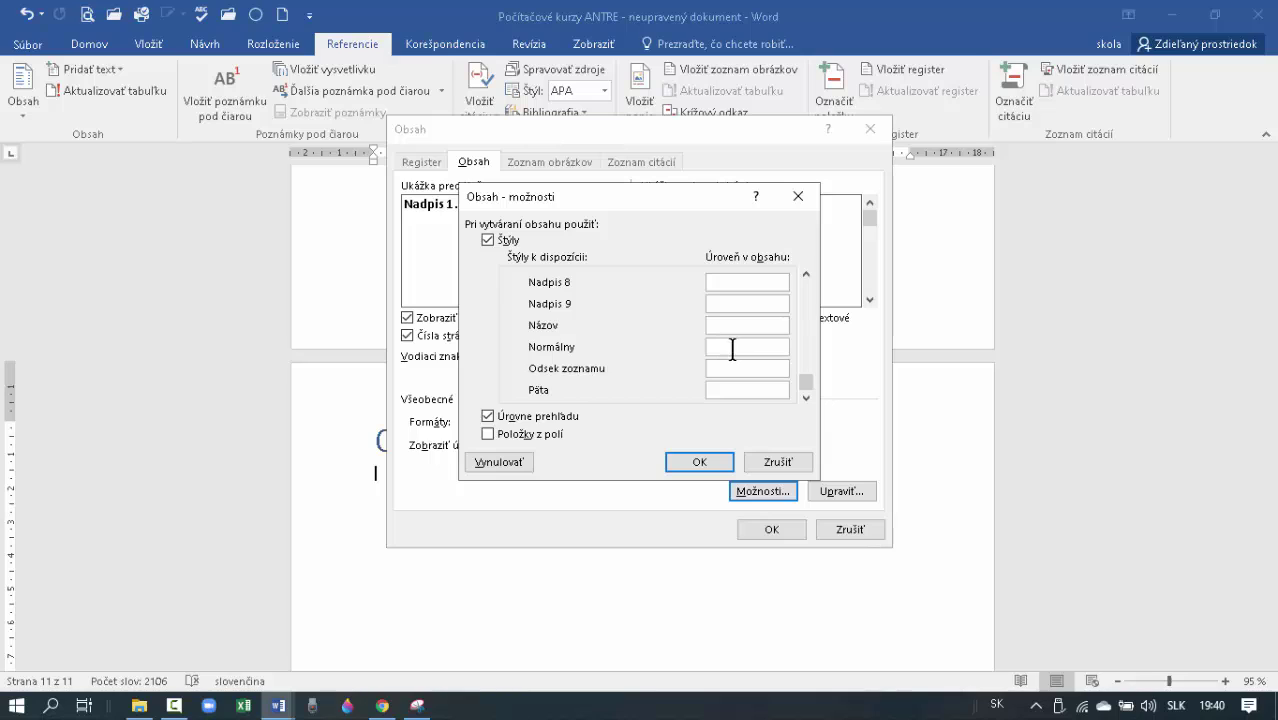
pyautogui.moveTo(805, 360); pyautogui.dragTo(802, 262)
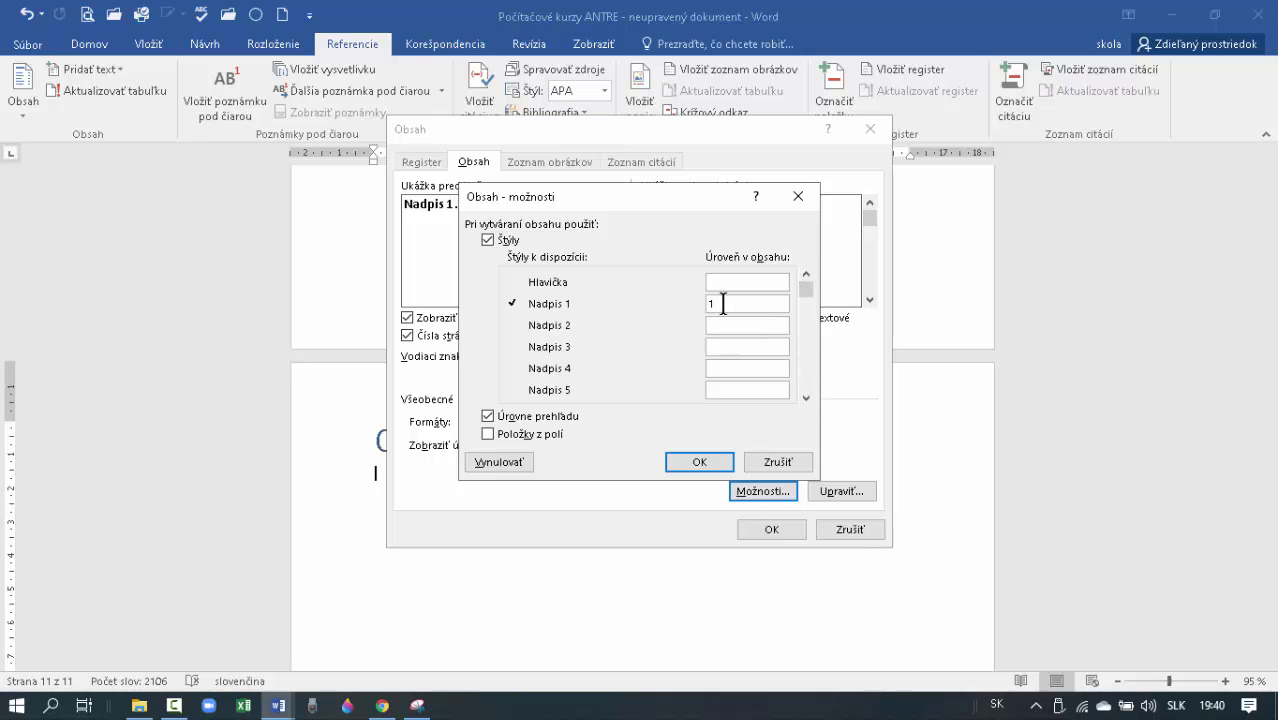
pyautogui.click(700, 462)
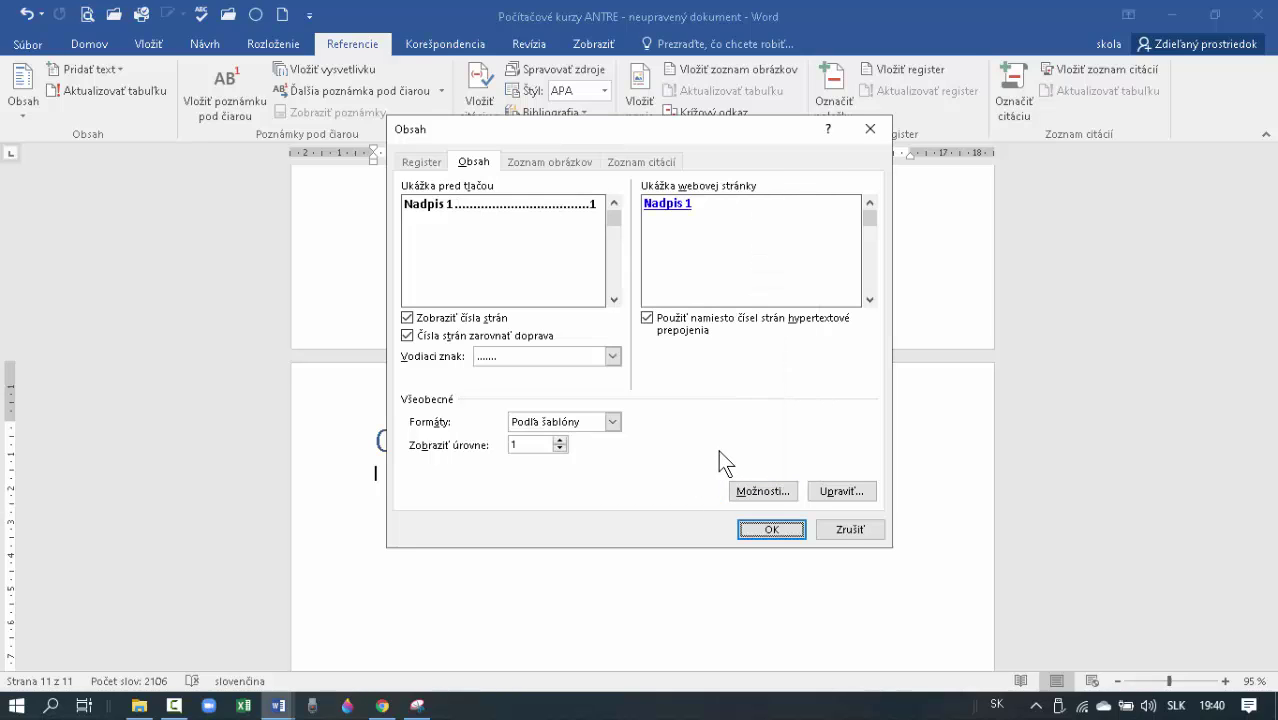
pyautogui.click(770, 529)
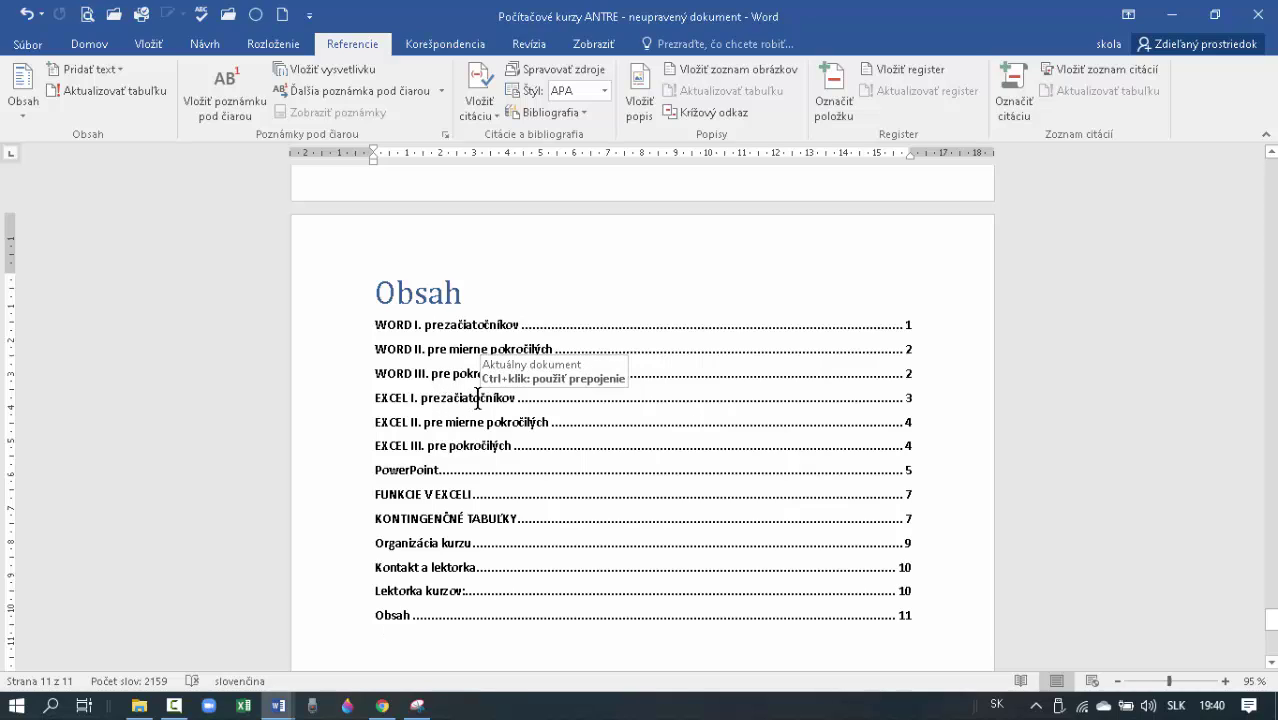
# Follow the PowerPoint link in the table of contents to check its target section, and return to the contents page.
pyautogui.keyDown('ctrl'); pyautogui.click(416, 478); pyautogui.keyUp('ctrl')
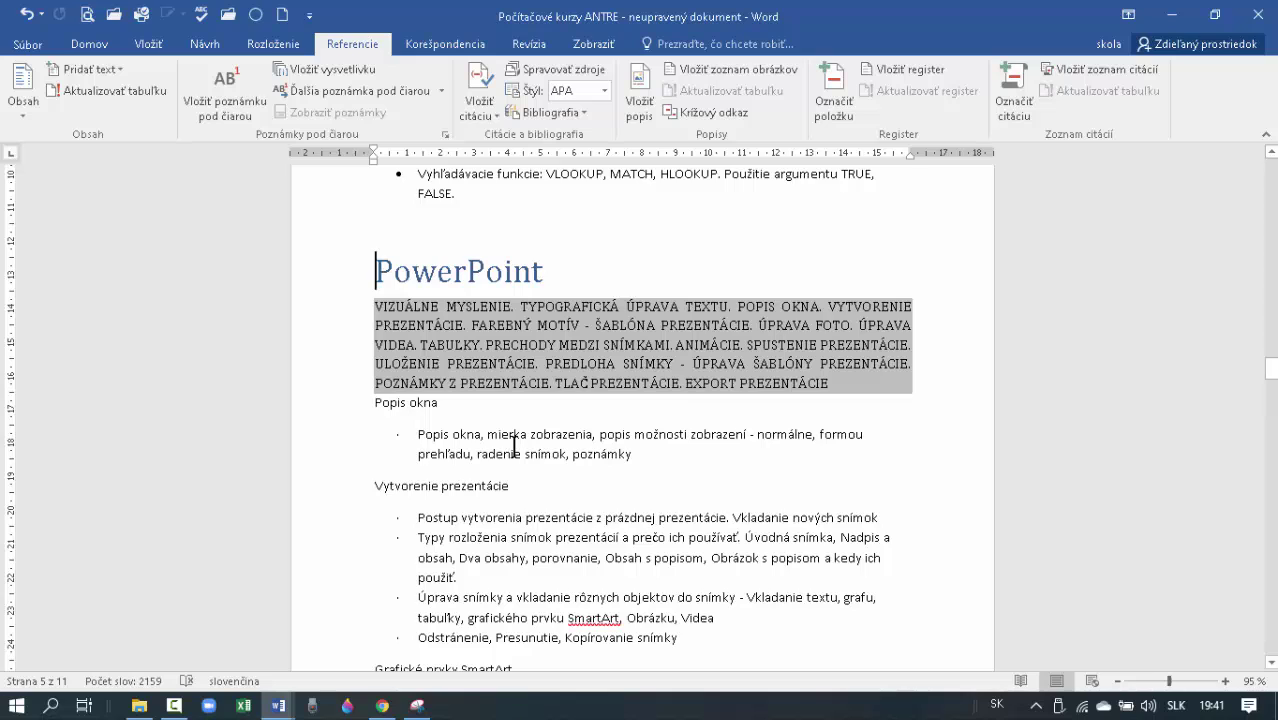
pyautogui.scroll(-3, 514, 446)
pyautogui.scroll(-9, 514, 446)
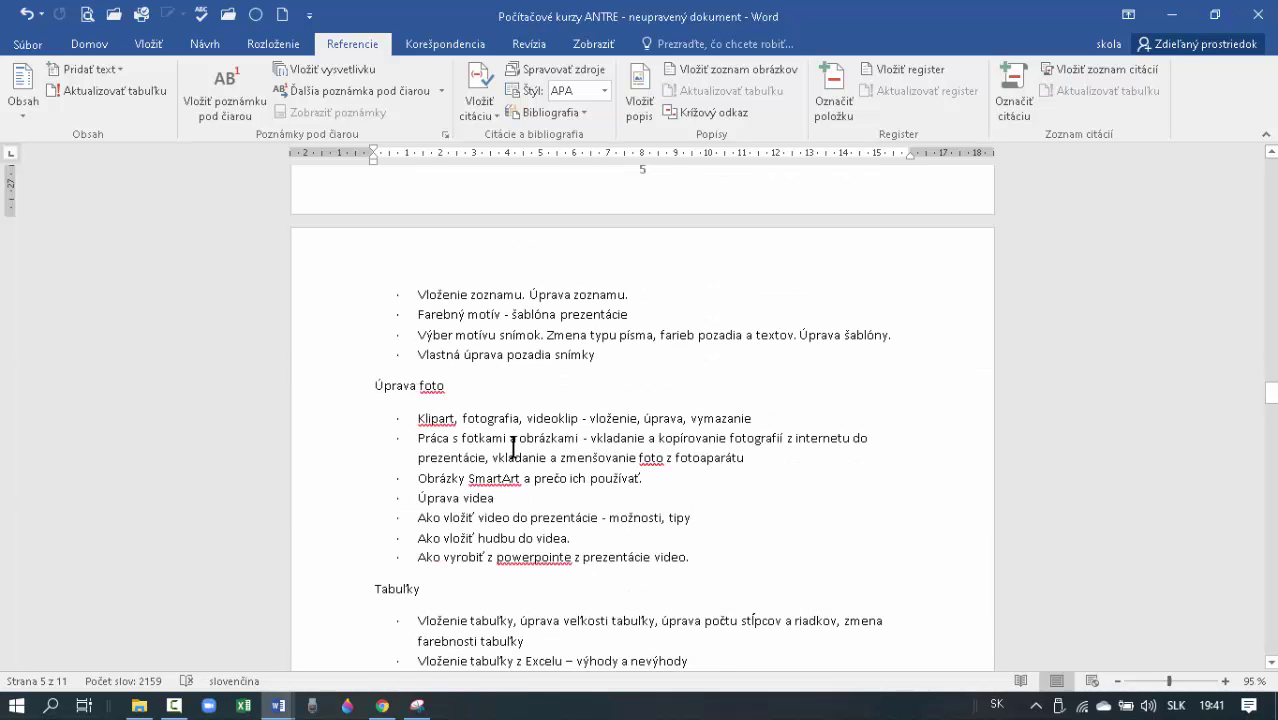
pyautogui.hotkey('ctrl', 'End')
pyautogui.scroll(9, 514, 446)
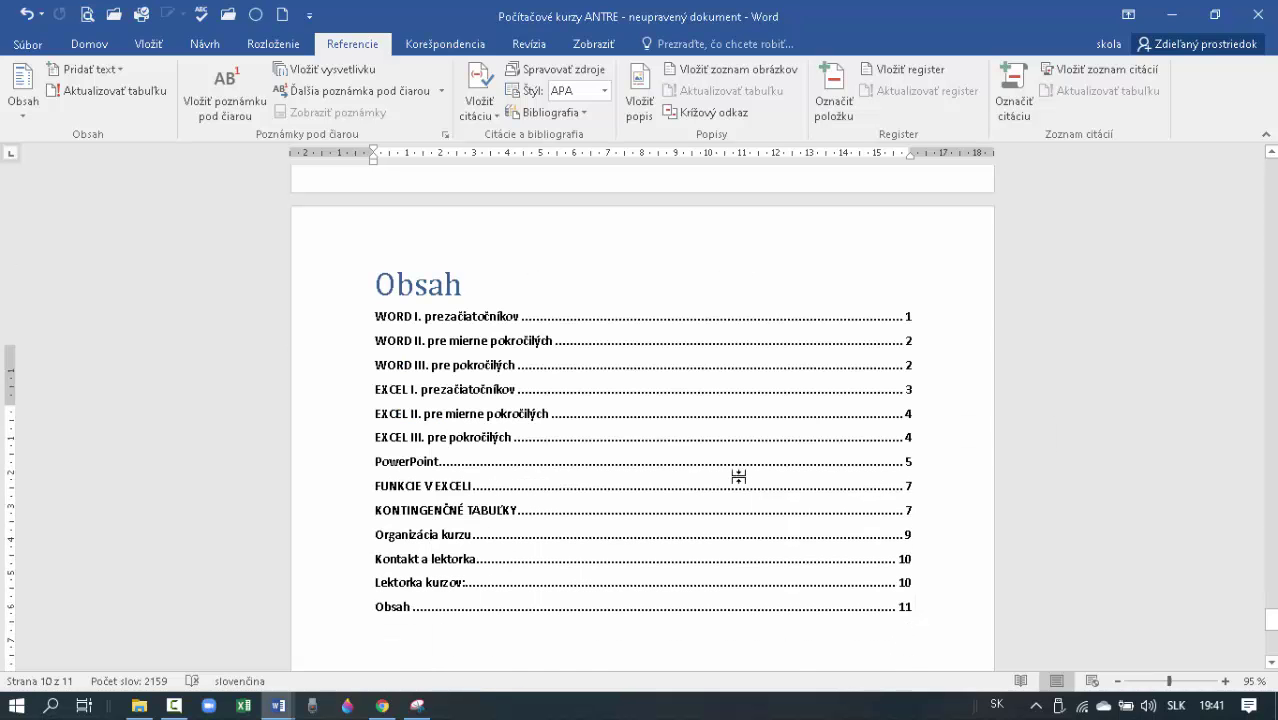
# Insert a page break directly before the heading WORD II. pre mierne pokročilých on page 2.
pyautogui.scroll(15, 740, 476)
pyautogui.scroll(10, 738, 476)
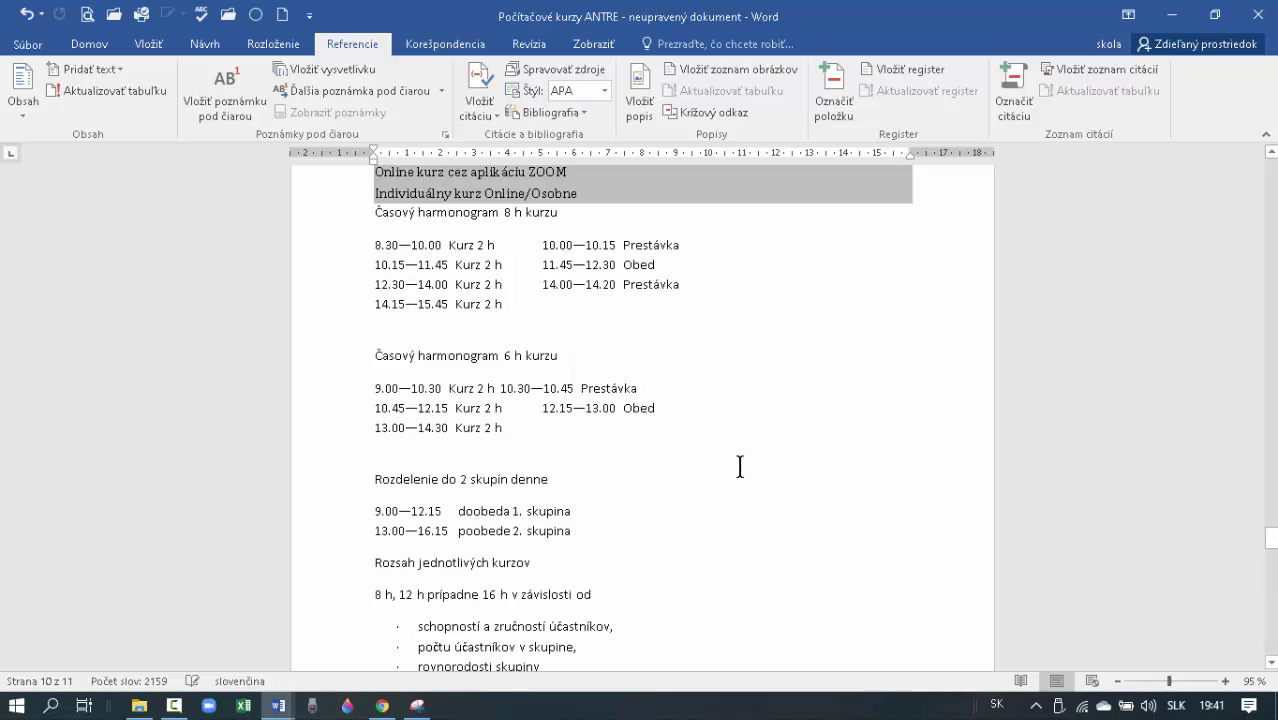
pyautogui.moveTo(1275, 541); pyautogui.dragTo(1273, 348)
pyautogui.scroll(7, 818, 441)
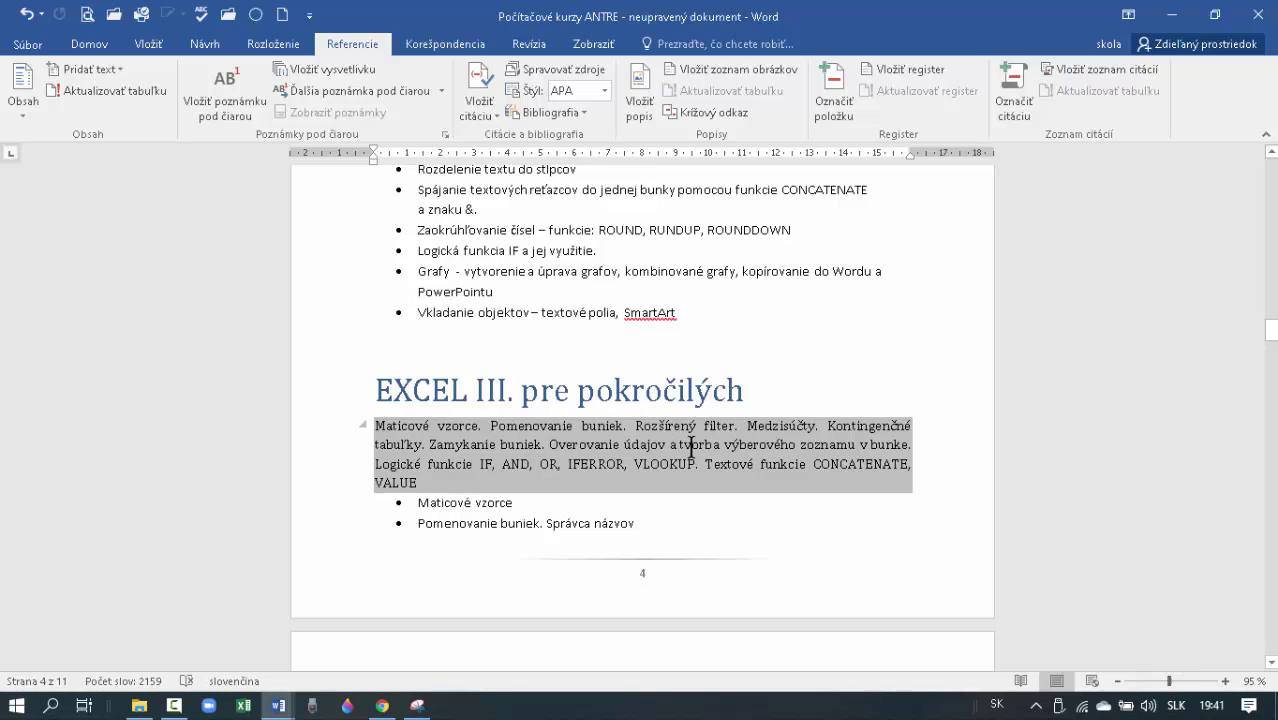
pyautogui.click(1148, 681)
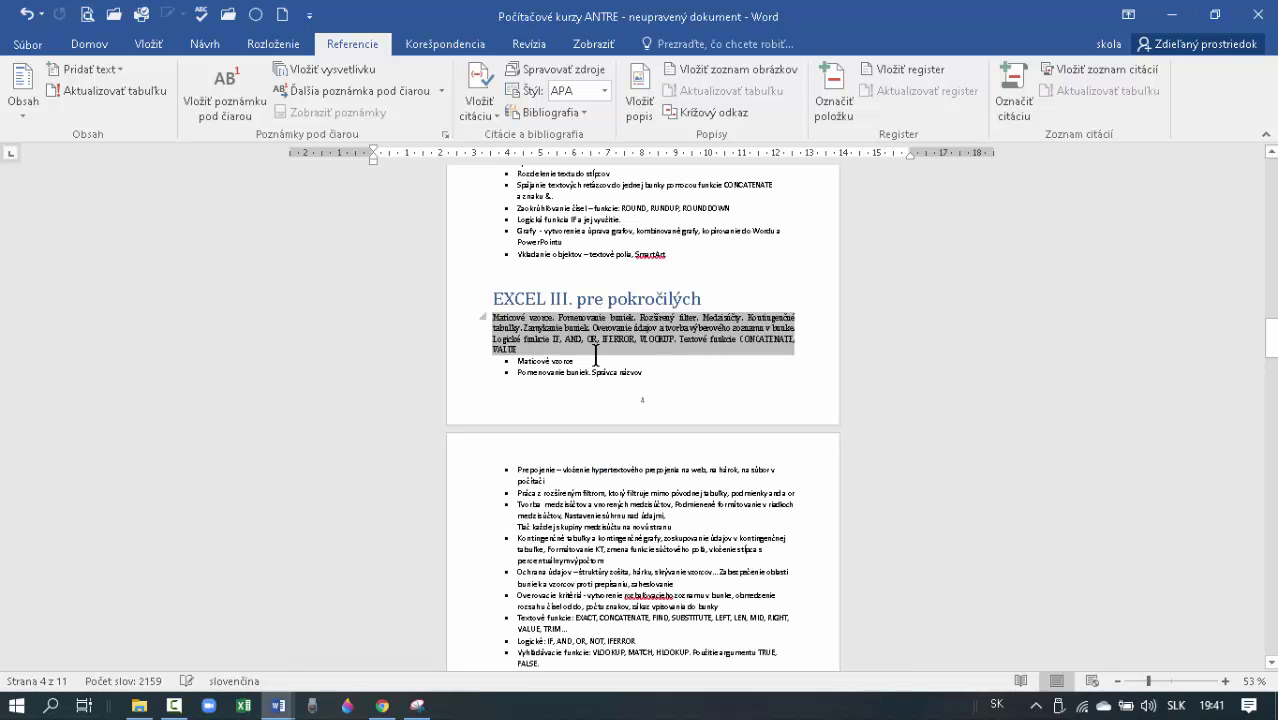
pyautogui.scroll(3, 596, 354)
pyautogui.scroll(20, 598, 355)
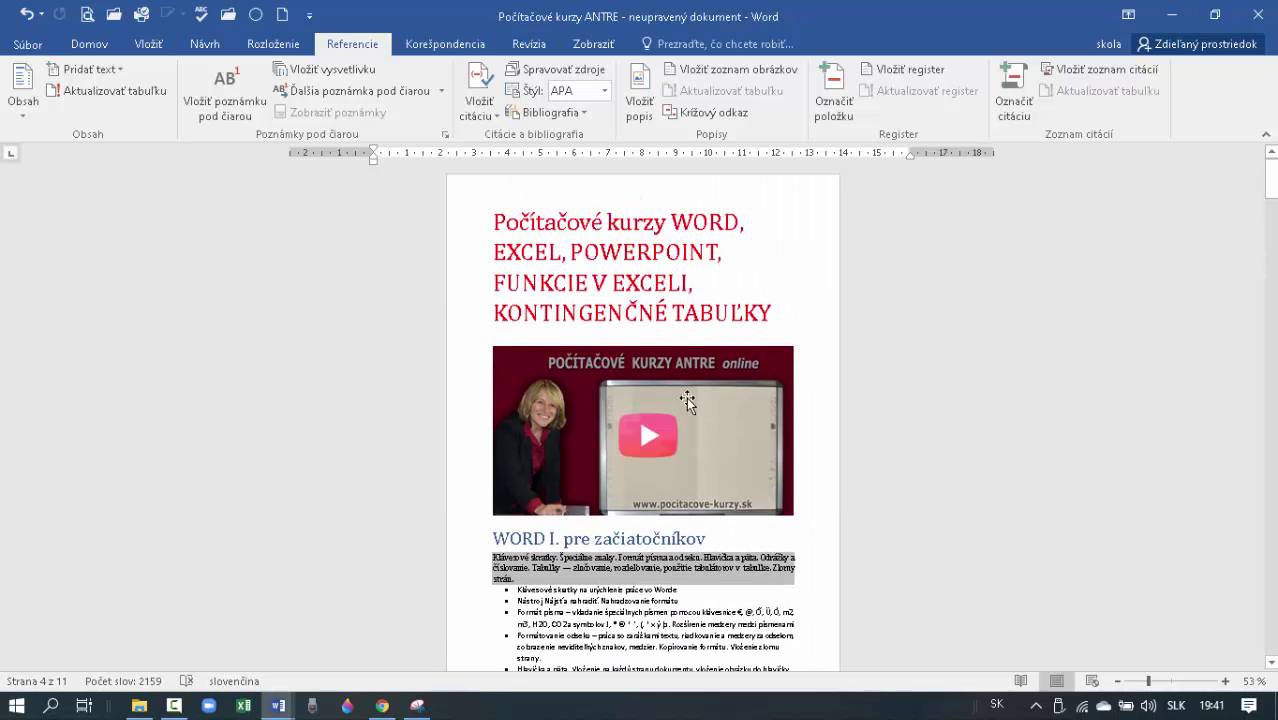
pyautogui.scroll(-10, 687, 400)
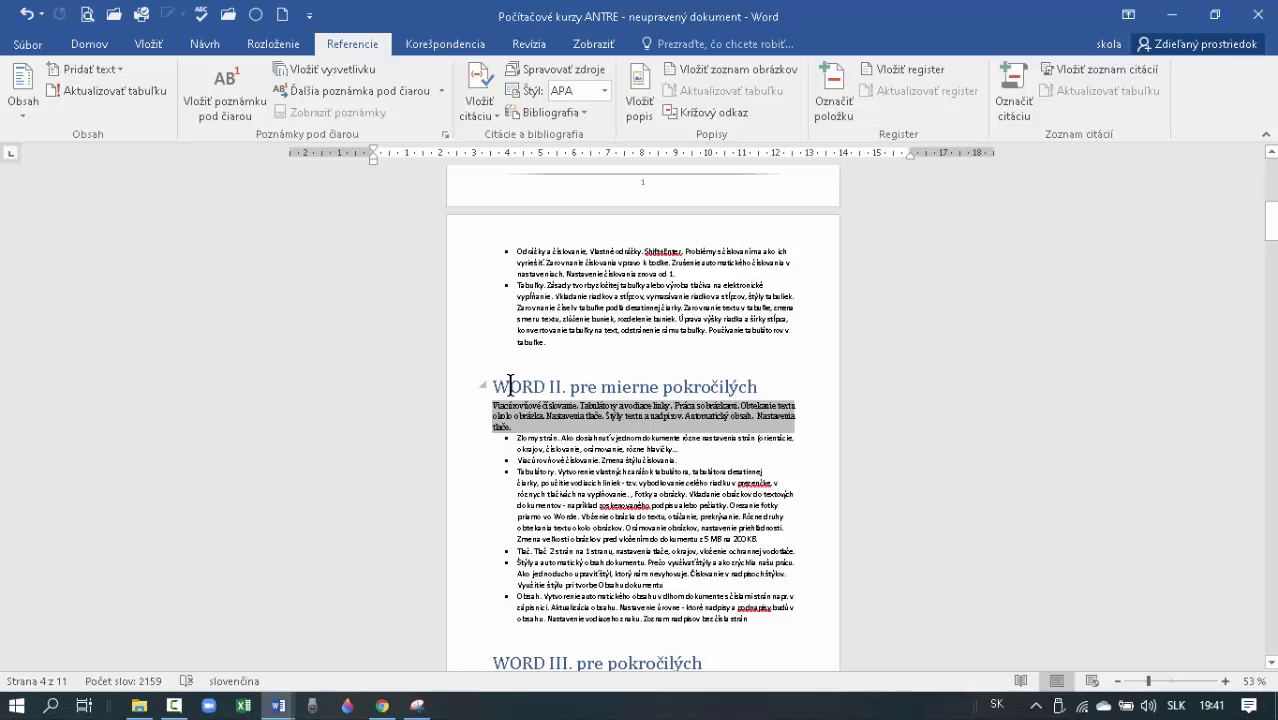
pyautogui.click(494, 386)
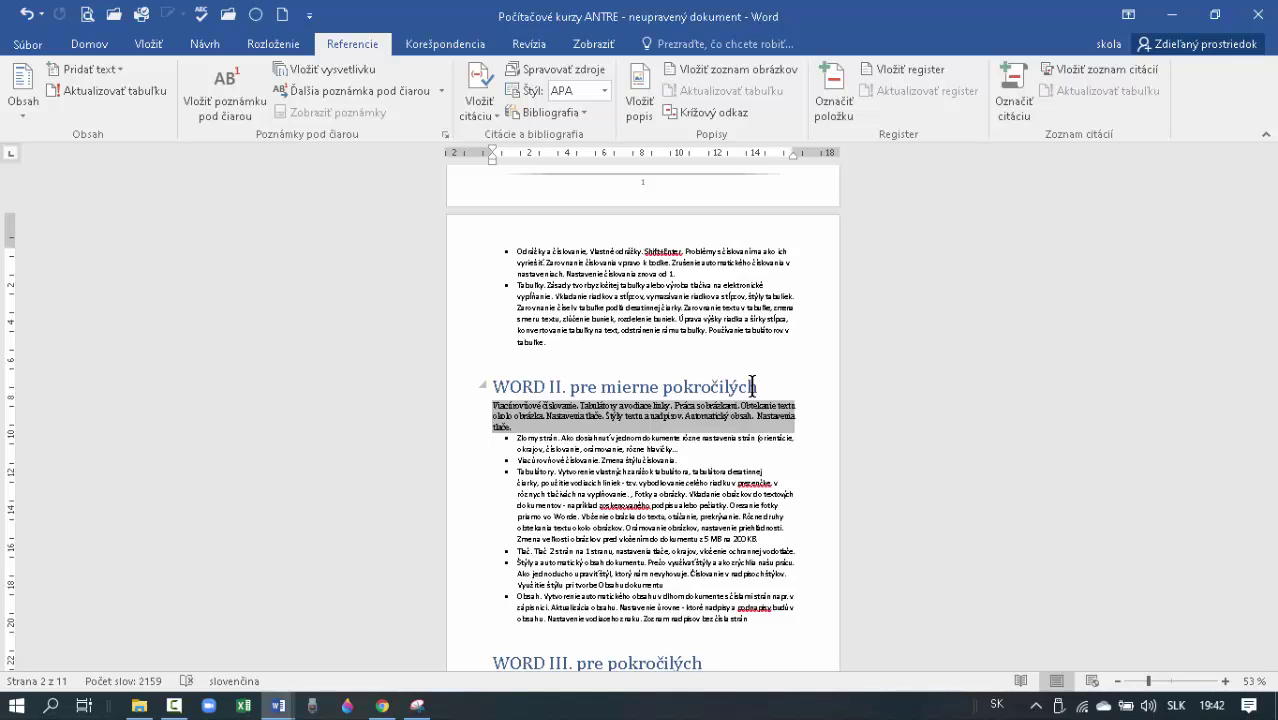
pyautogui.click(752, 386)
pyautogui.hotkey('ctrl', 'Return')
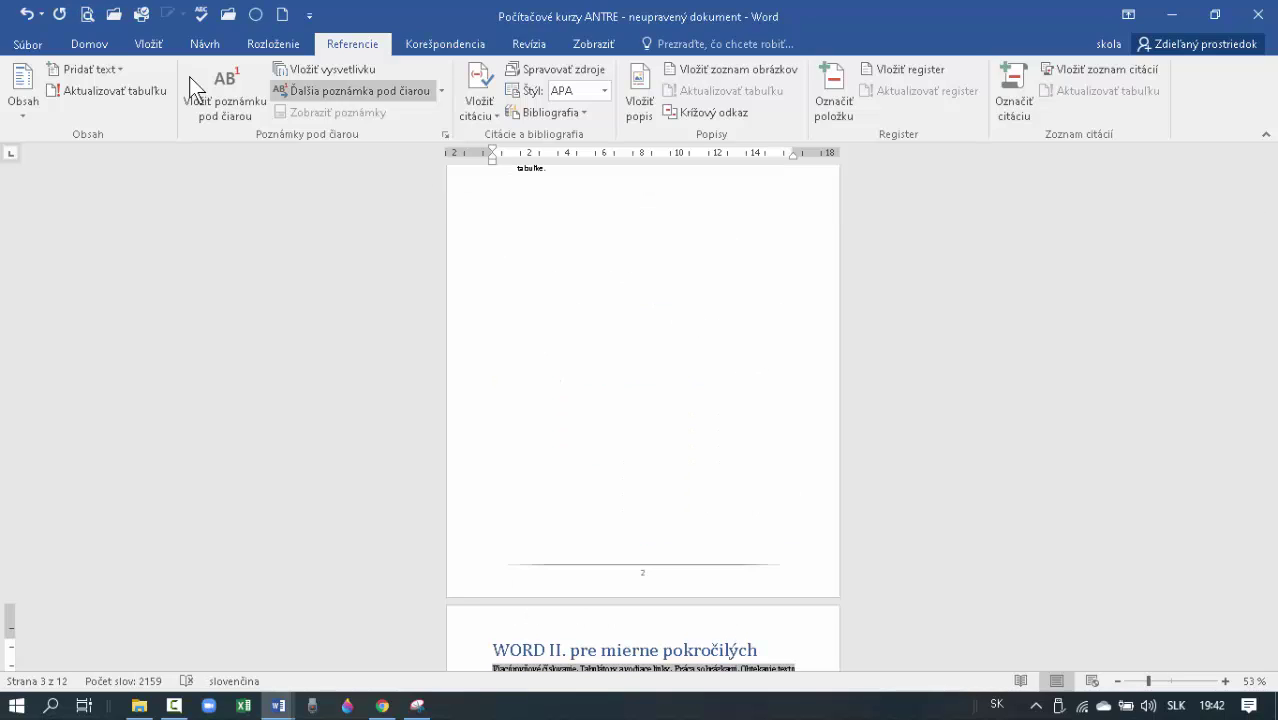
# Show the formatting marks to check the page break after the WORD I. section, and hide them again.
pyautogui.click(98, 42)
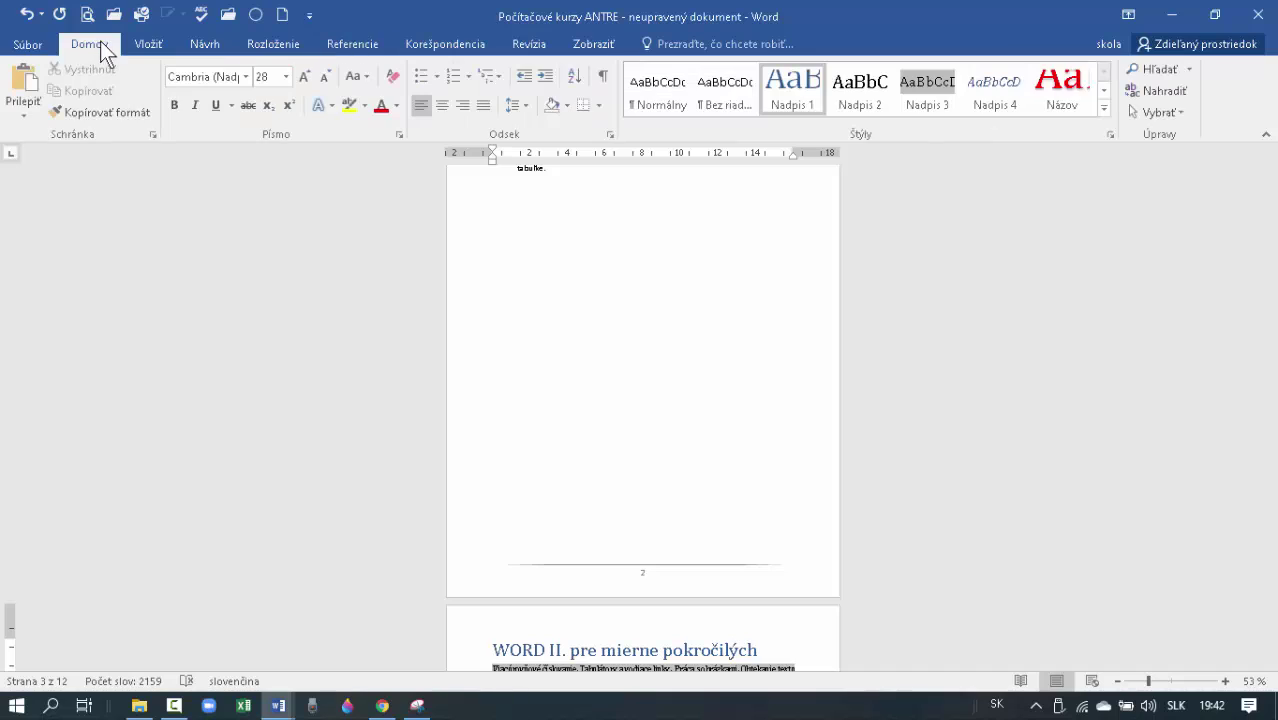
pyautogui.click(598, 78)
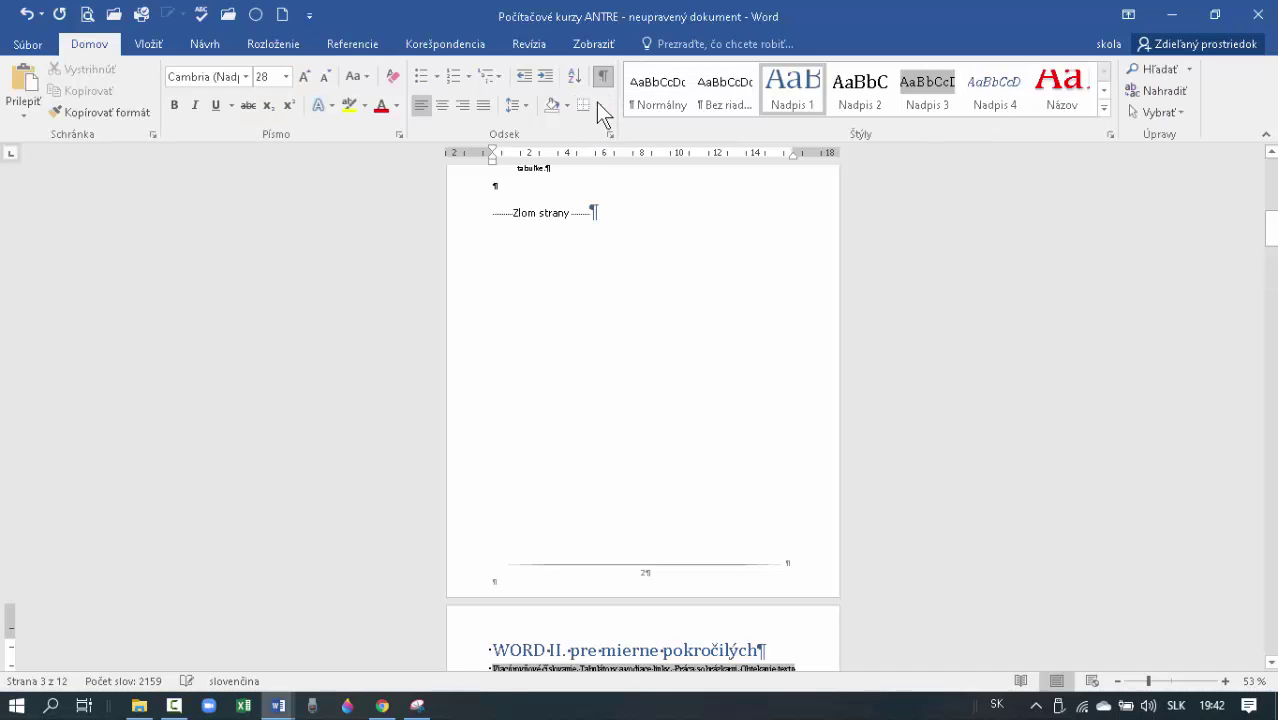
pyautogui.scroll(2, 570, 240)
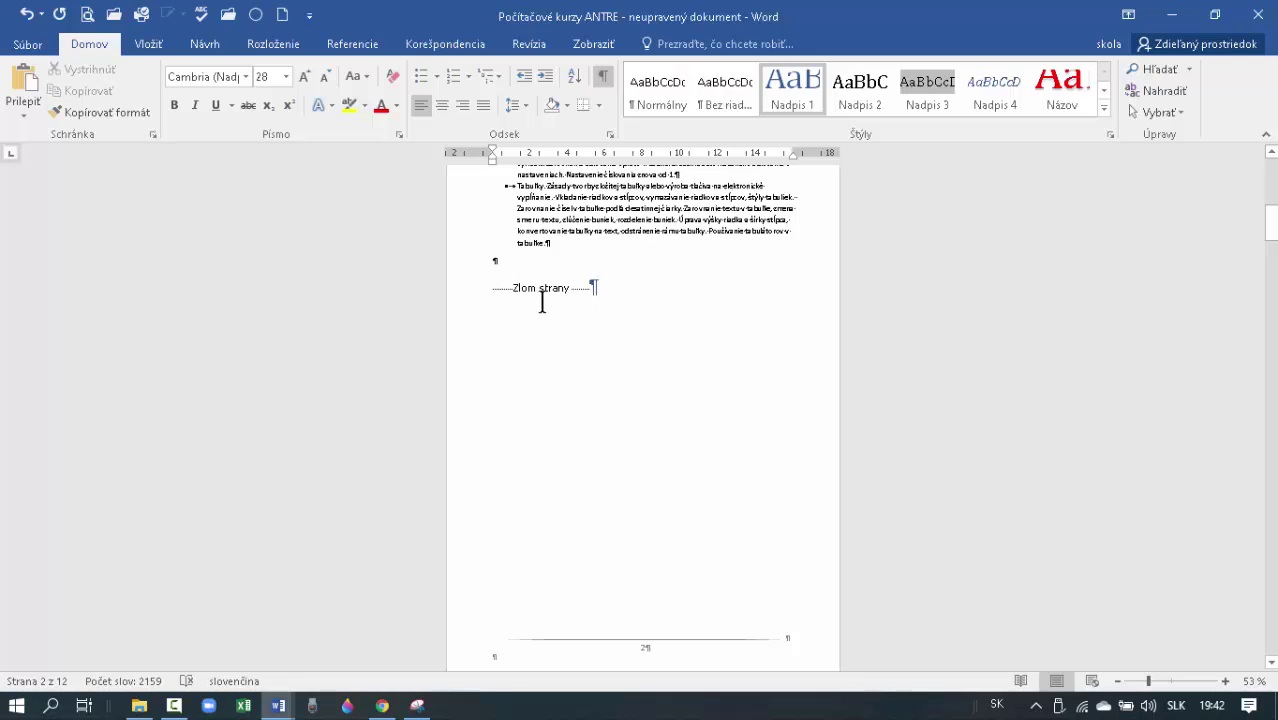
pyautogui.click(603, 76)
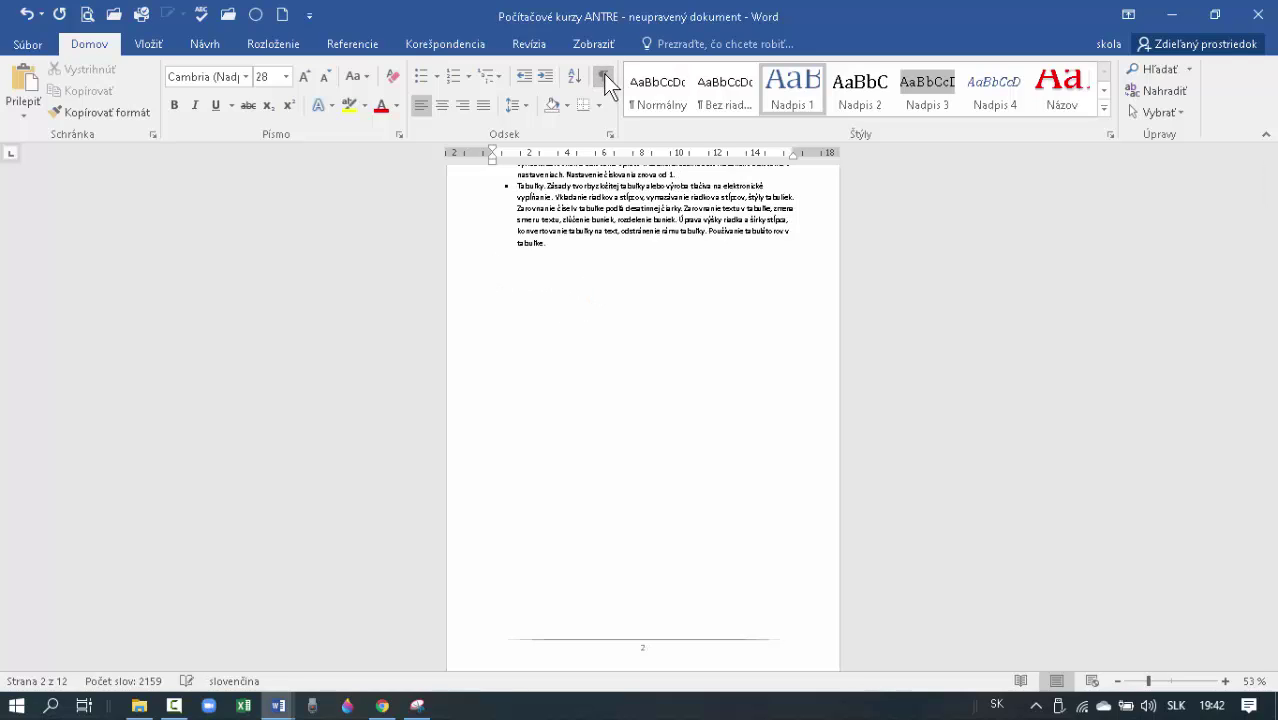
# Insert page breaks directly before the headings WORD III. pre pokročilých and EXCEL I. pre začiatočníkov.
pyautogui.scroll(-10, 633, 390)
pyautogui.scroll(-3, 633, 390)
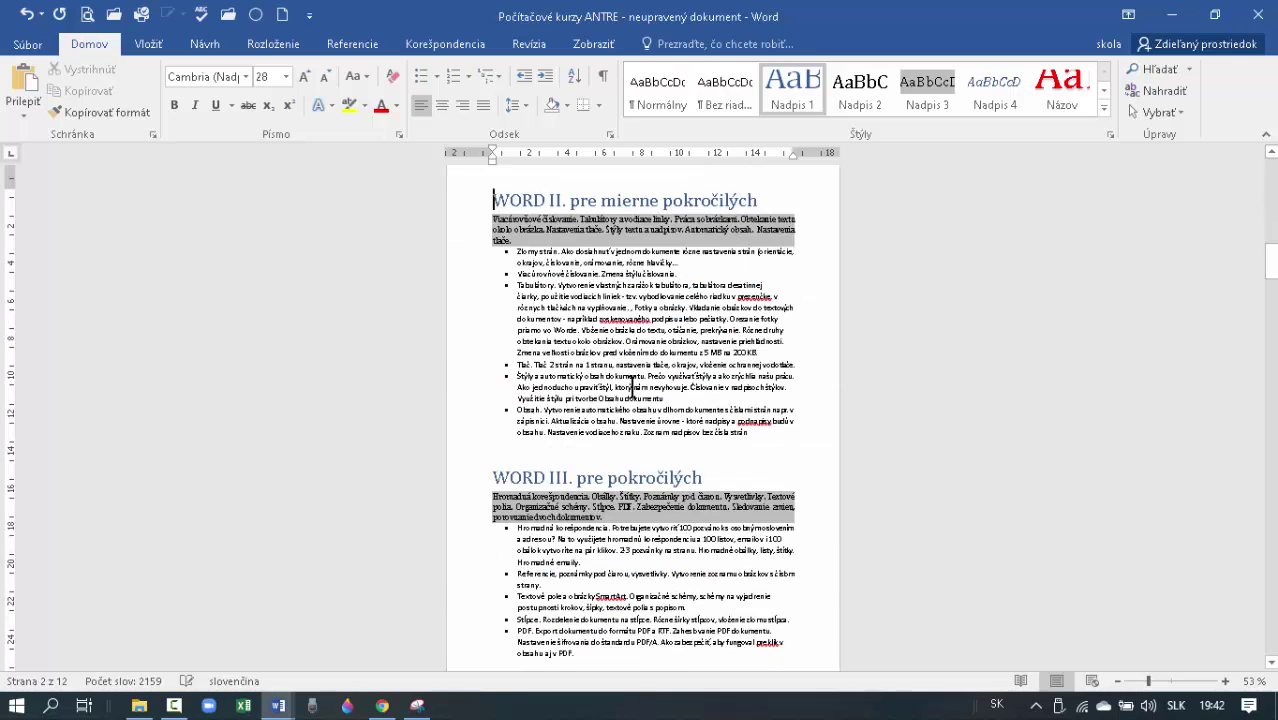
pyautogui.click(491, 477)
pyautogui.scroll(-6, 748, 410)
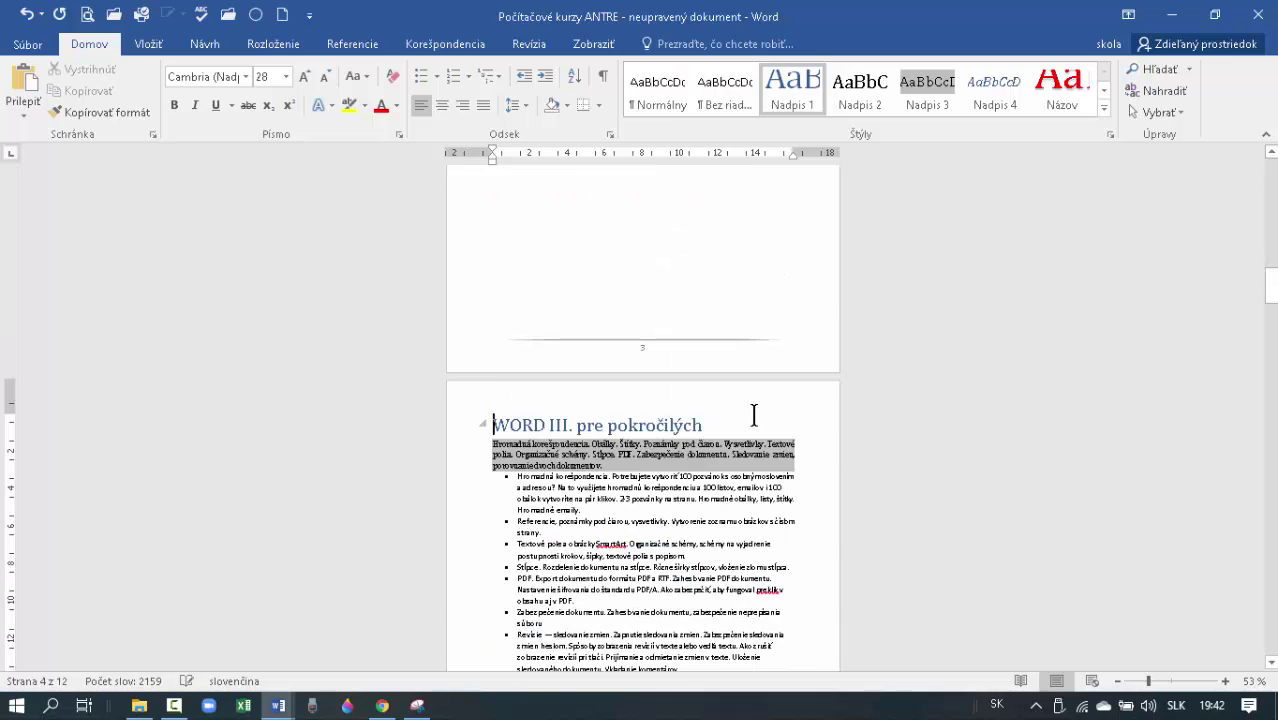
pyautogui.click(497, 511)
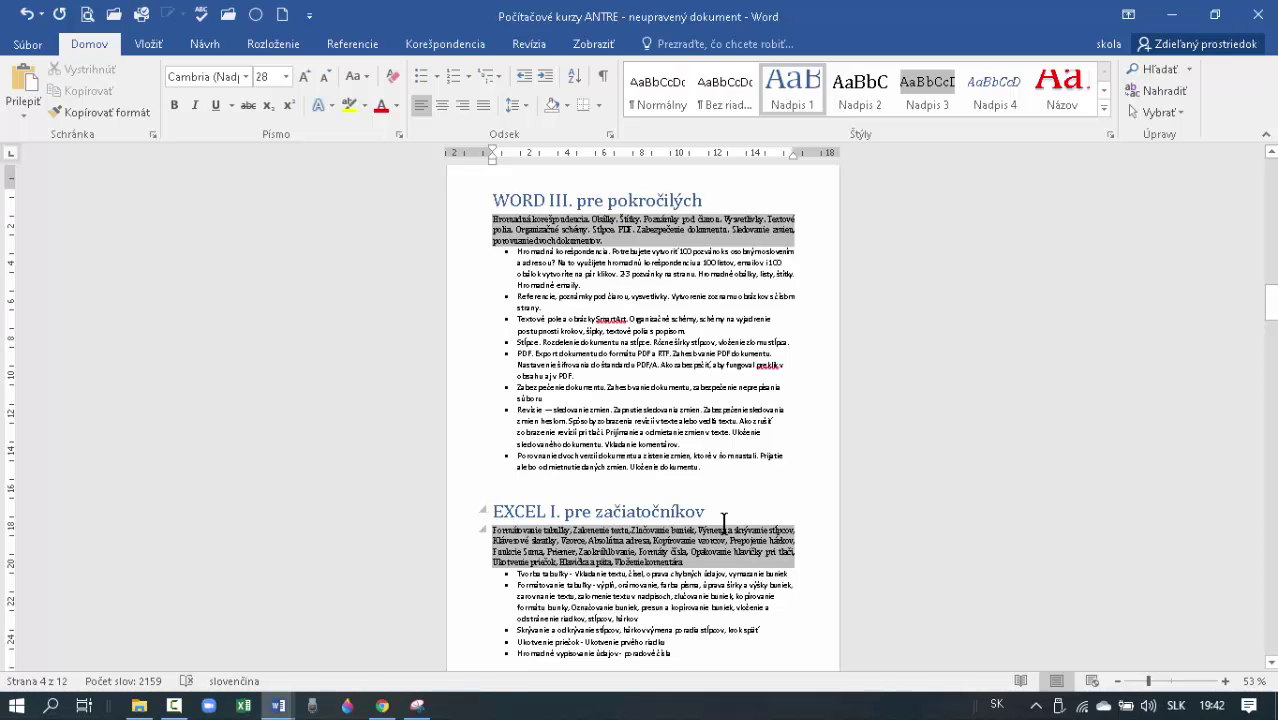
pyautogui.hotkey('ctrl', 'Return')
# Insert page breaks directly before the headings EXCEL II. pre mierne pokročilých and EXCEL III. pre pokročilých.
pyautogui.scroll(-5, 720, 521)
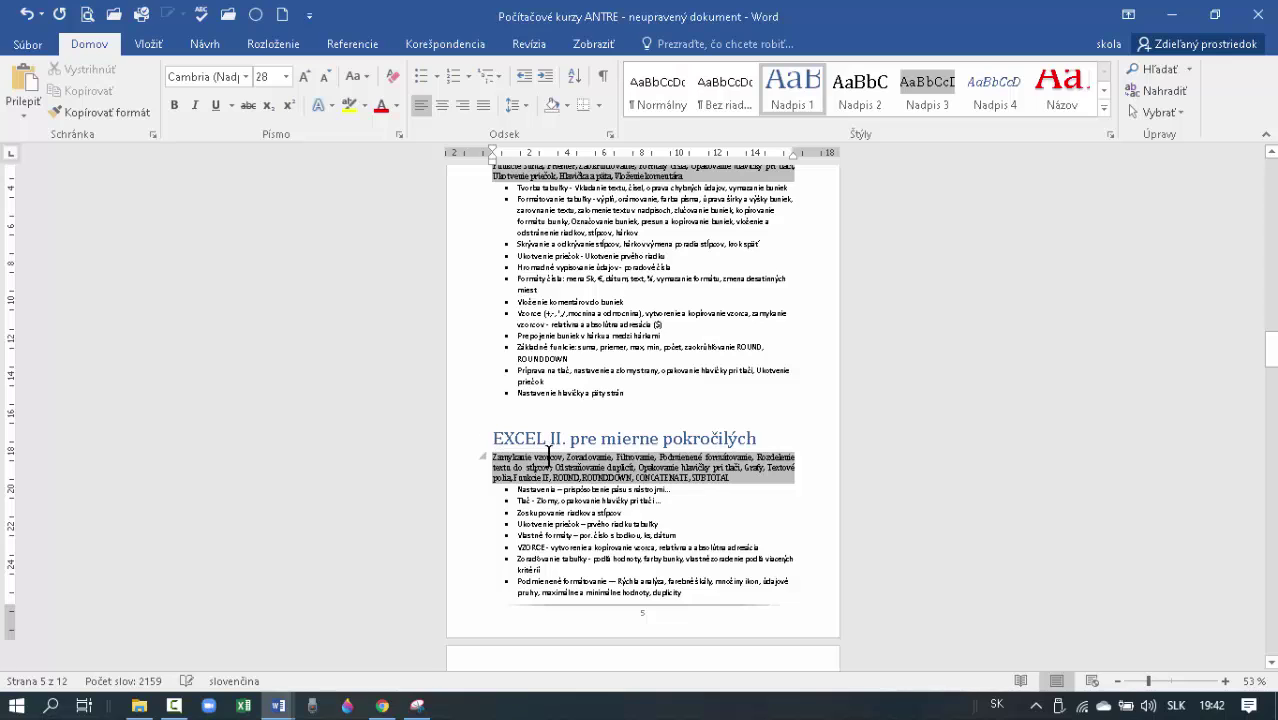
pyautogui.hotkey('ctrl', 'Return')
pyautogui.scroll(-6, 548, 457)
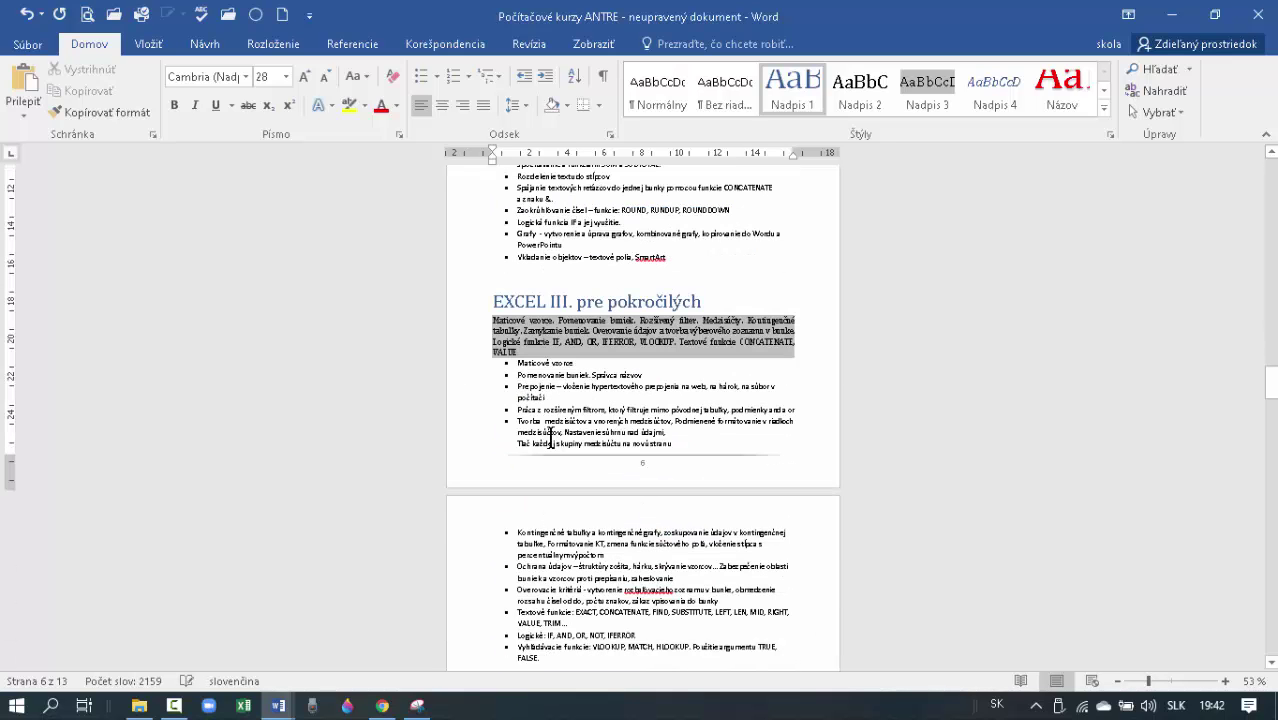
pyautogui.hotkey('ctrl', 'Return')
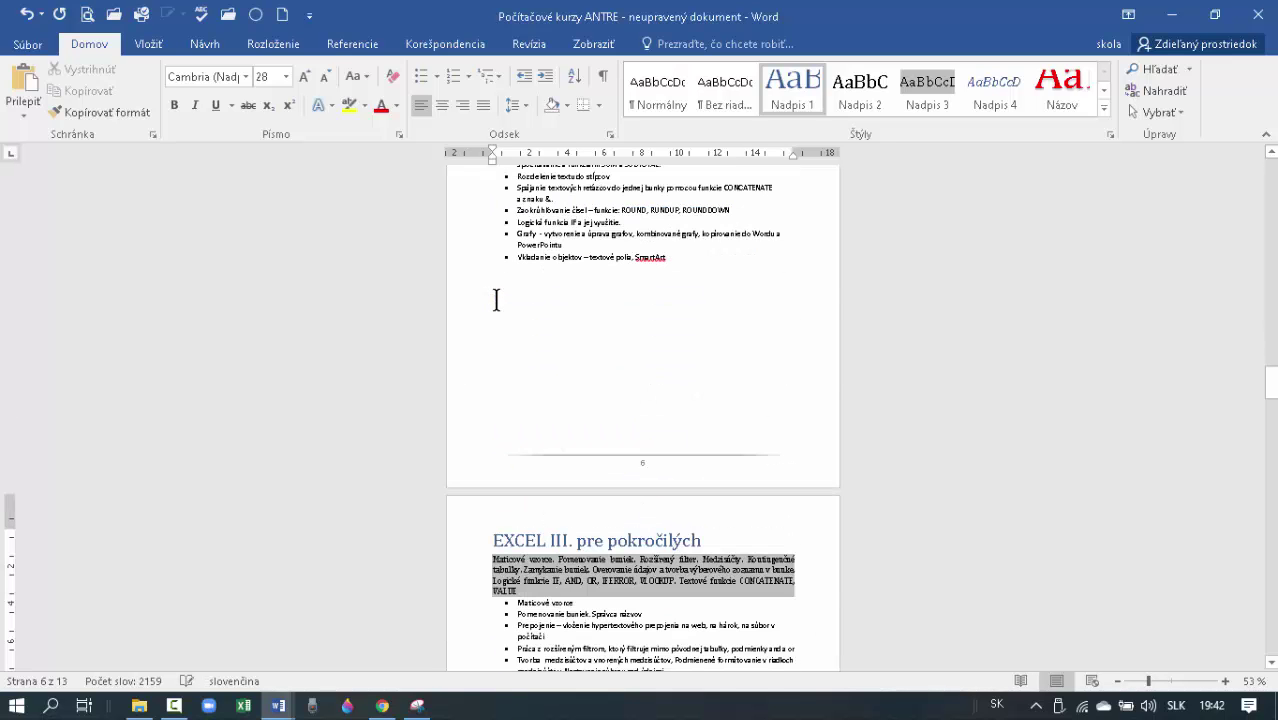
# Insert page breaks directly before the headings PowerPoint and KONTINGENČNÉ TABUĽKY.
pyautogui.scroll(-8, 511, 316)
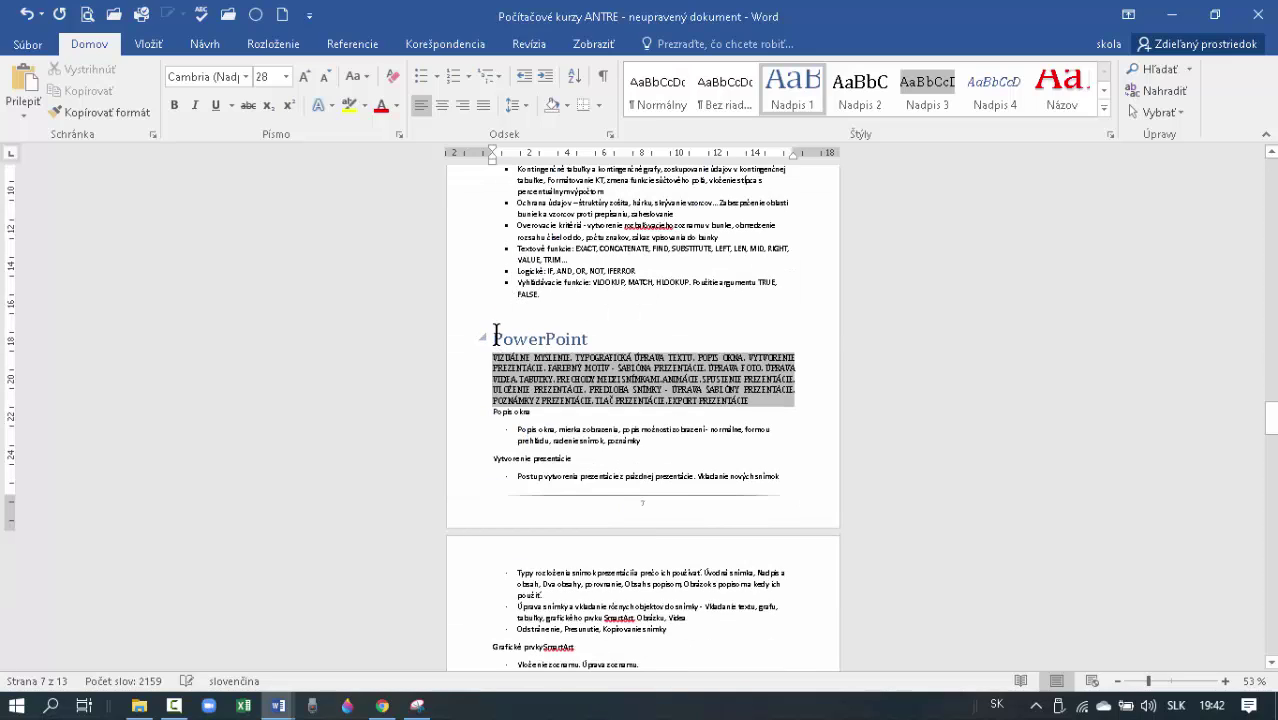
pyautogui.hotkey('ctrl', 'Return')
pyautogui.scroll(-9, 539, 350)
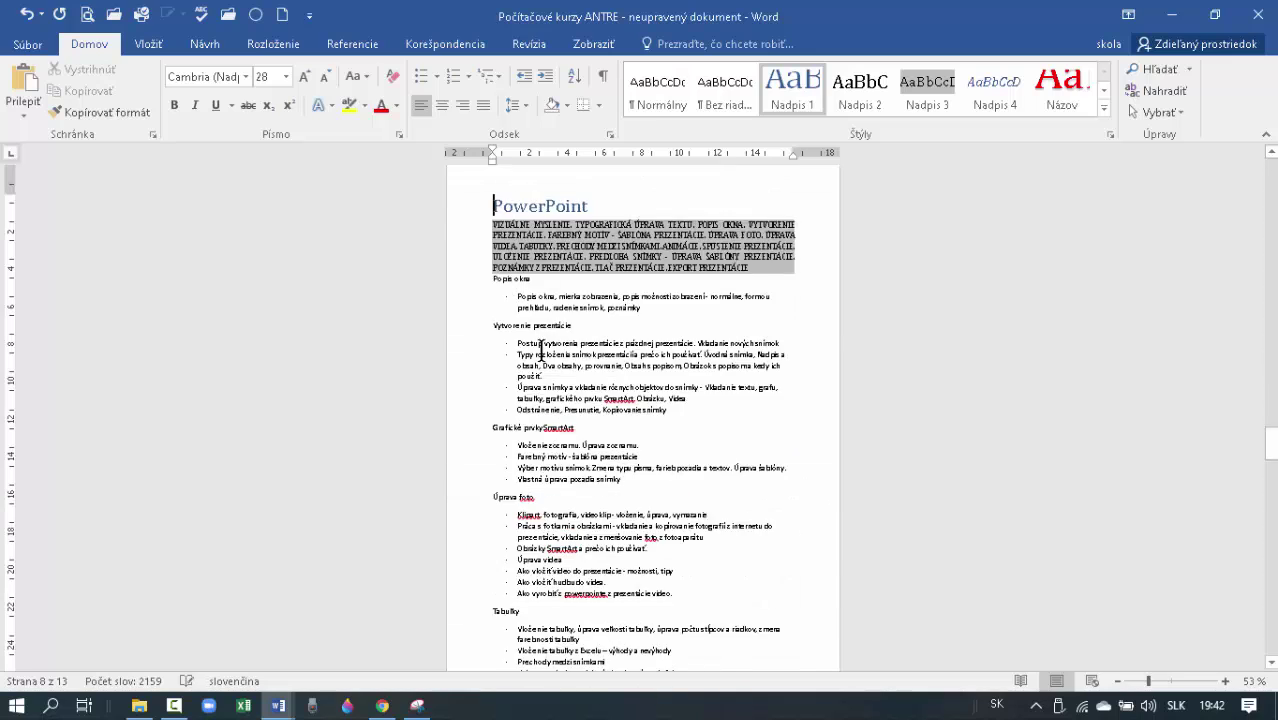
pyautogui.scroll(-5, 541, 352)
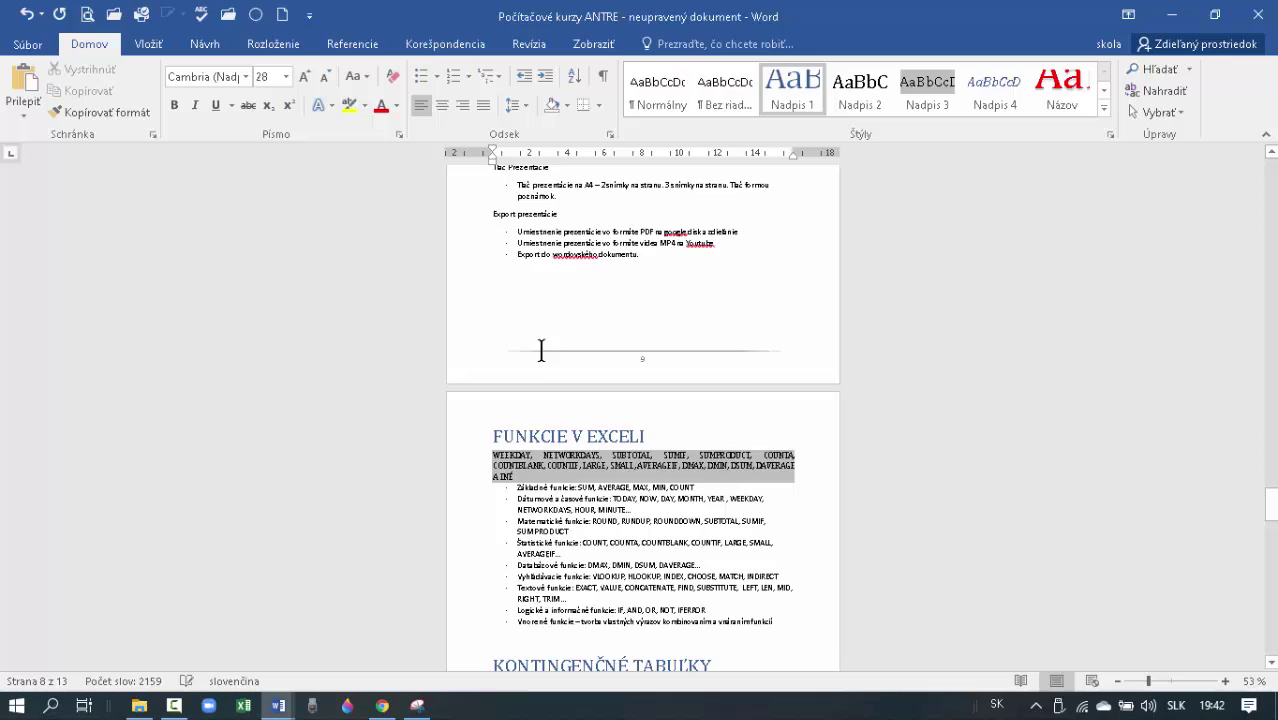
pyautogui.click(498, 436)
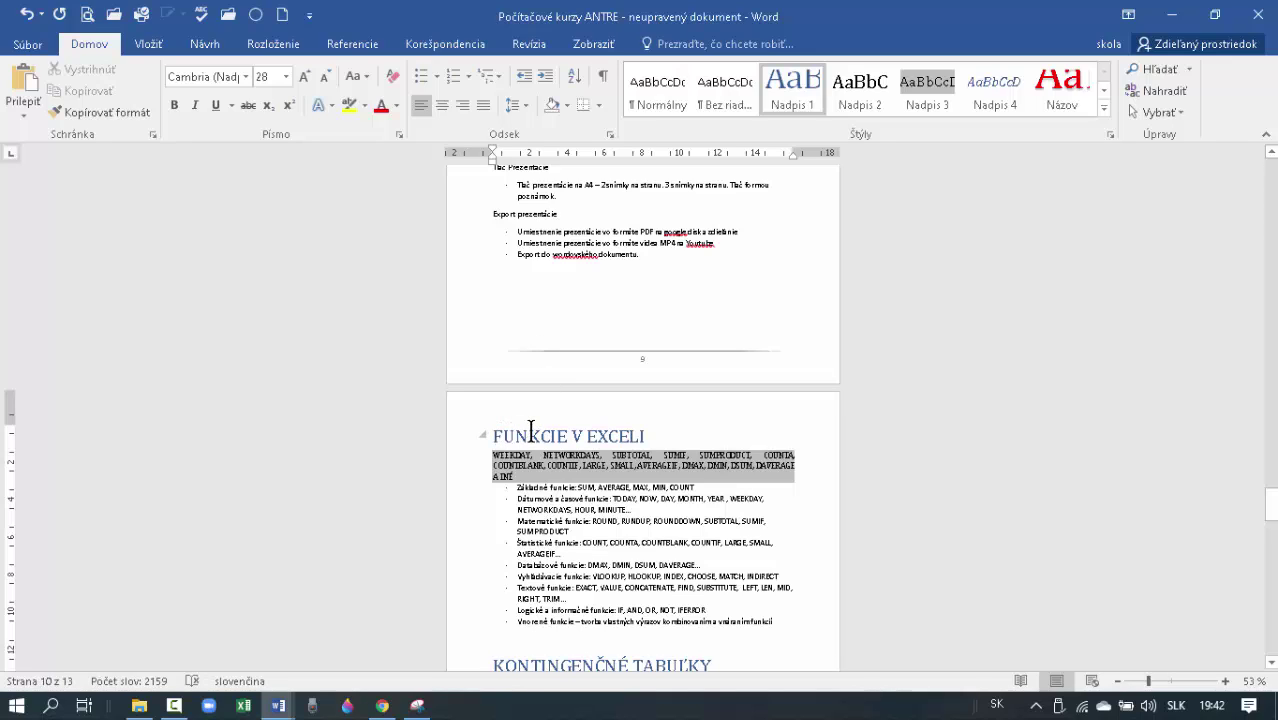
pyautogui.scroll(-1, 622, 445)
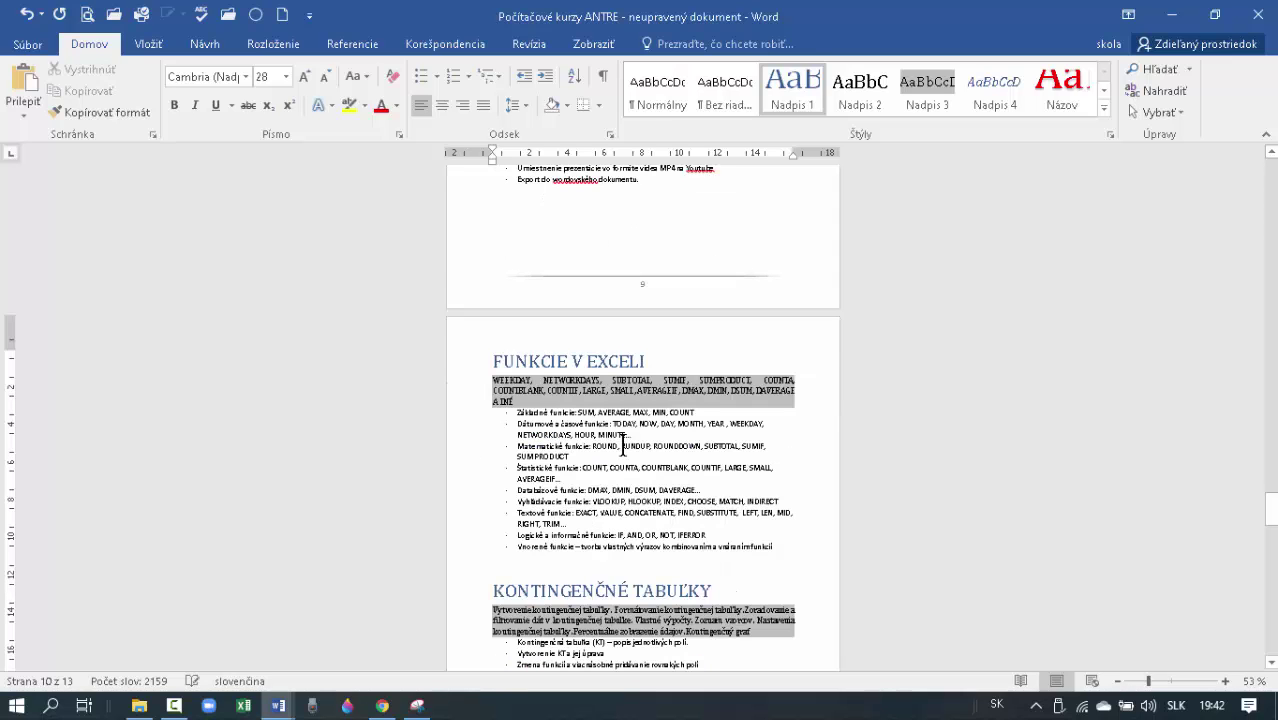
pyautogui.scroll(-3, 622, 445)
pyautogui.click(495, 365)
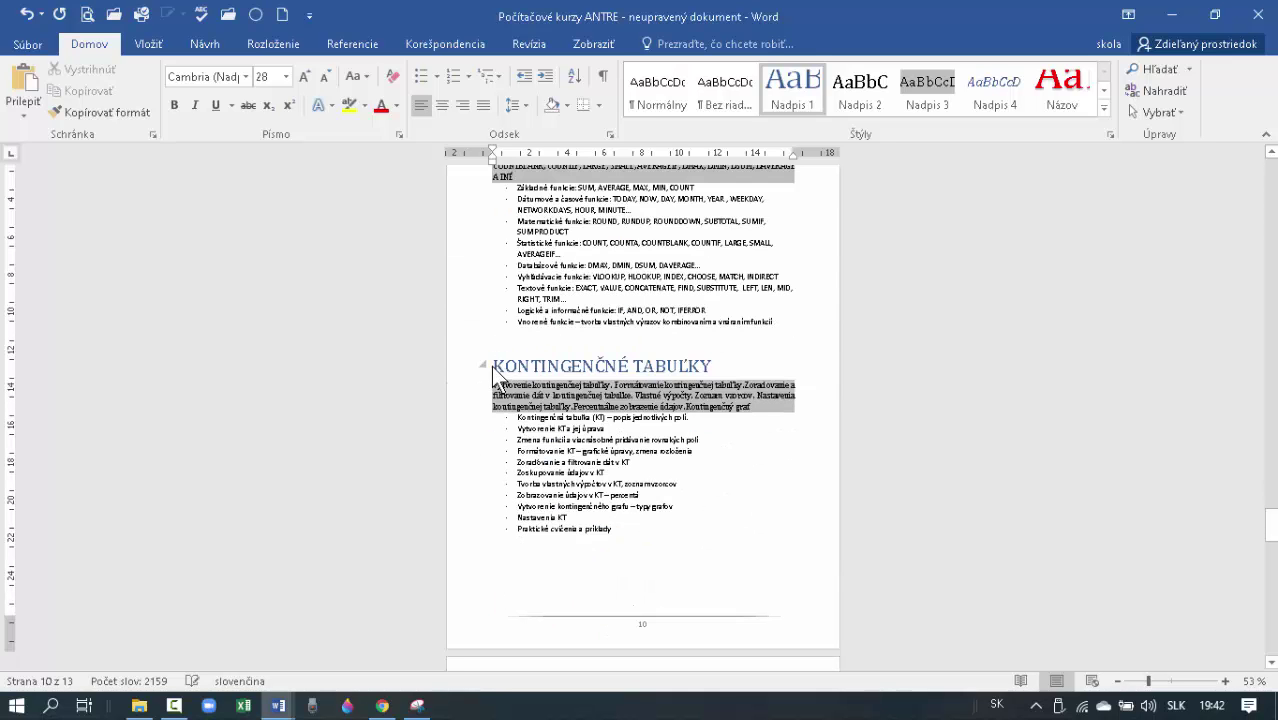
pyautogui.hotkey('ctrl', 'Return')
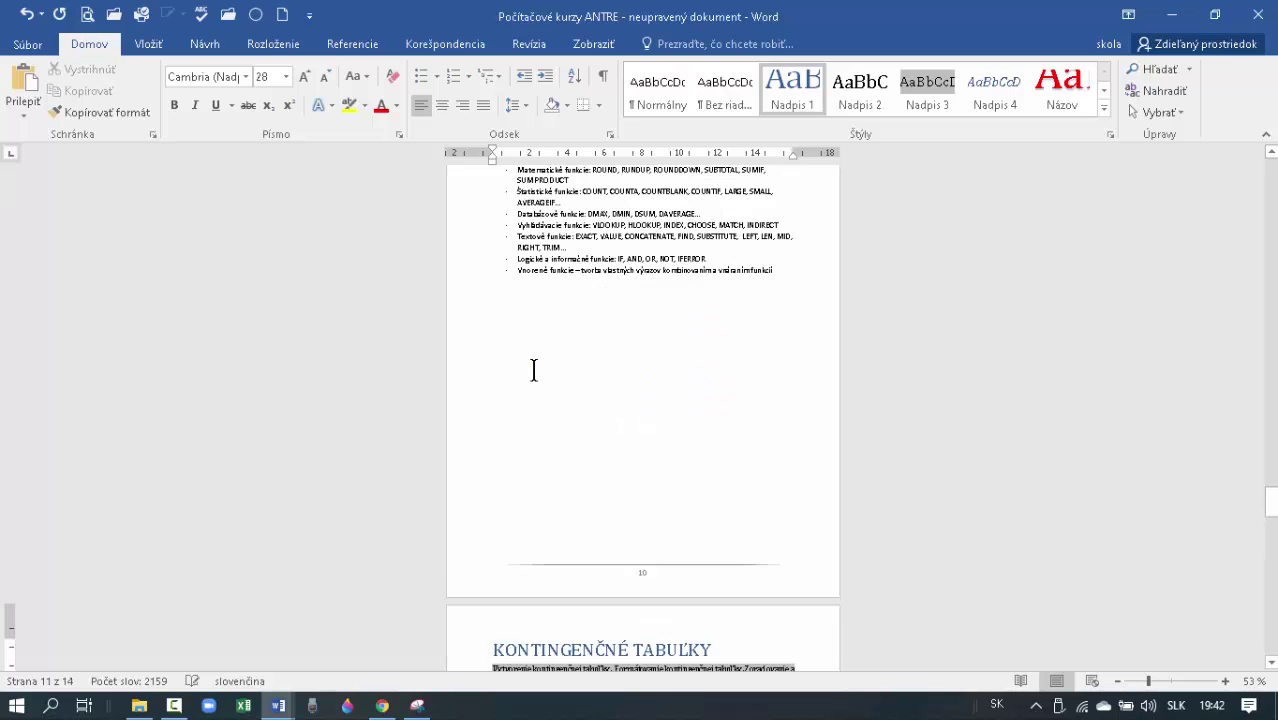
# Check where the remaining sections, from Organizácia kurzu through Kontakt a lektorka to Obsah, start on their pages.
pyautogui.scroll(-10, 591, 400)
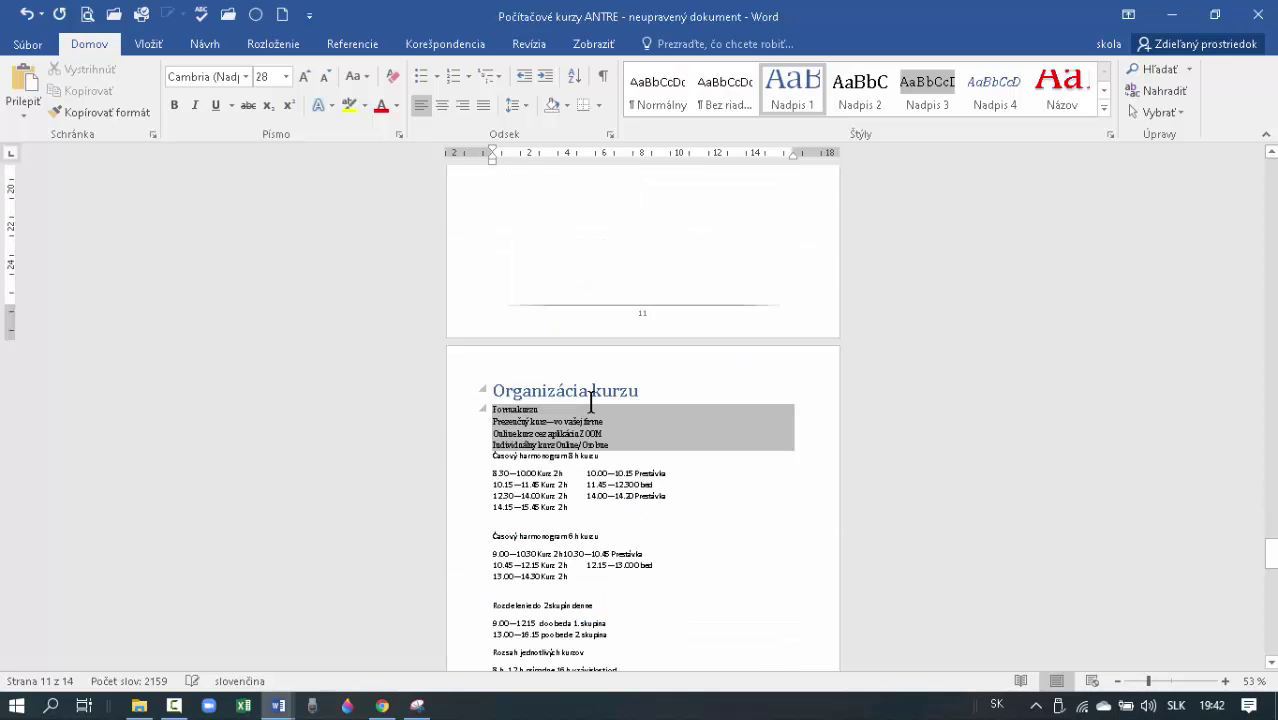
pyautogui.scroll(-9, 591, 400)
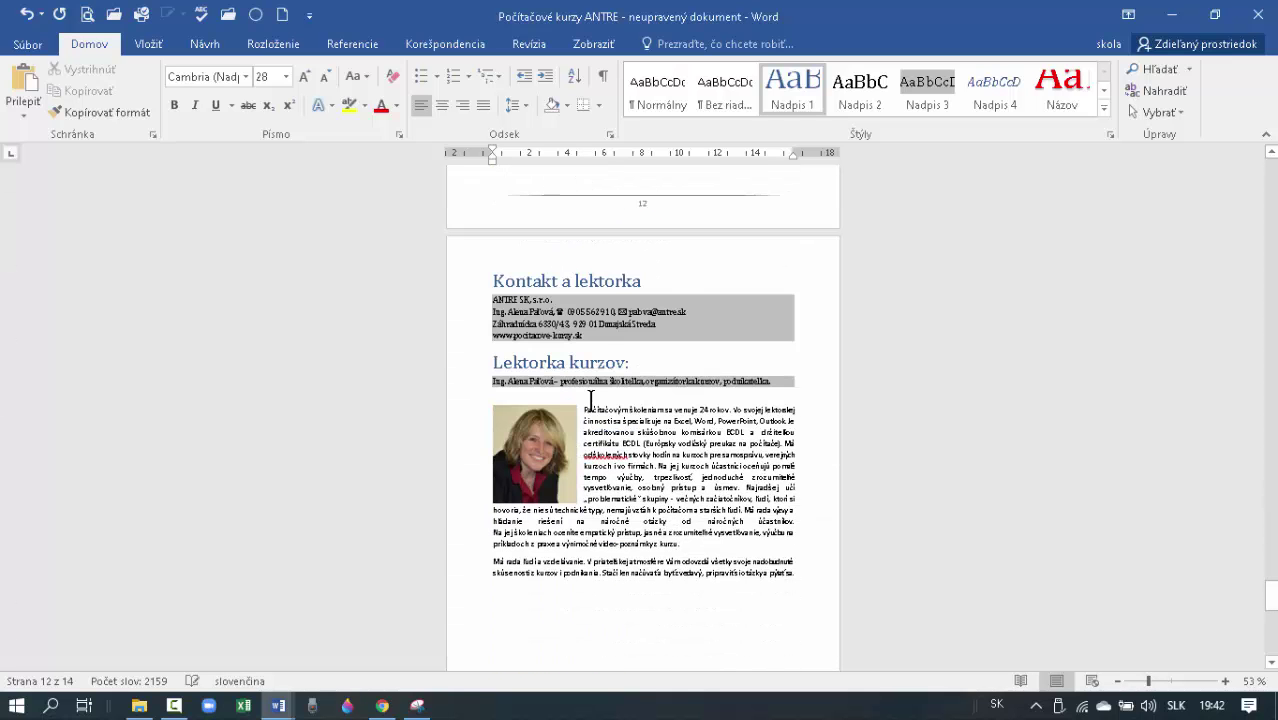
pyautogui.scroll(-3, 591, 400)
pyautogui.scroll(-1, 591, 400)
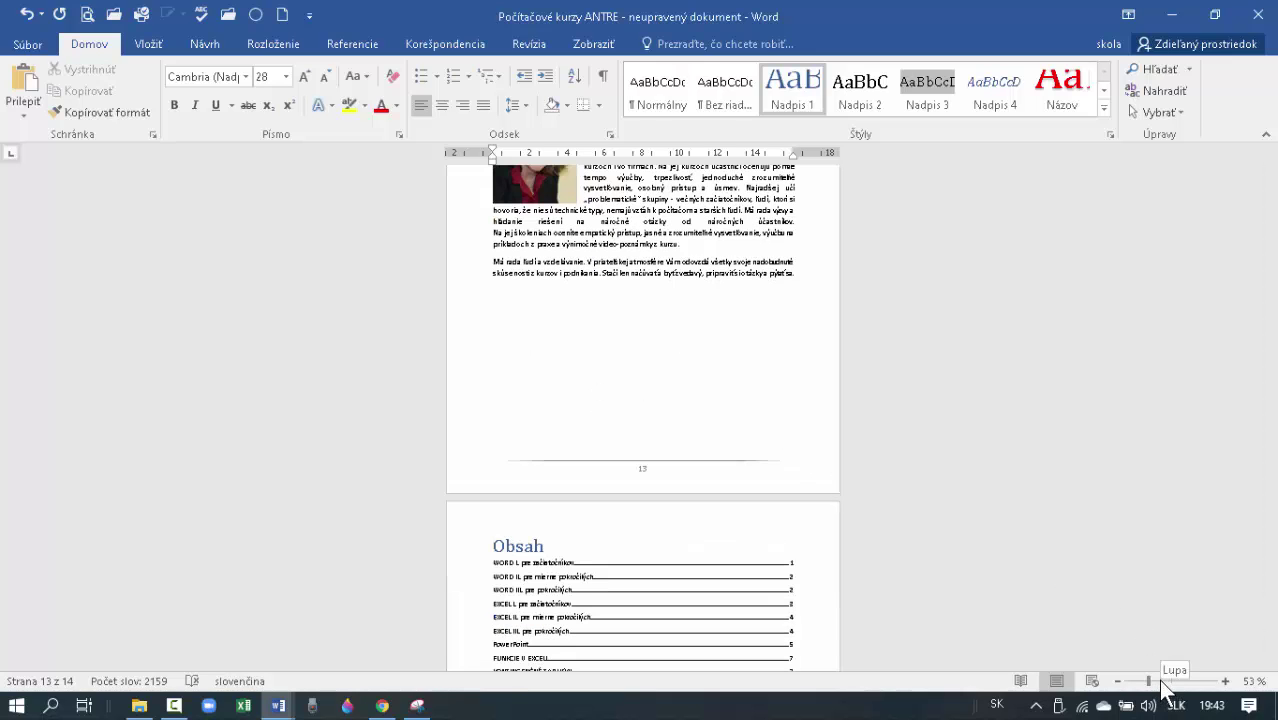
pyautogui.scroll(2, 660, 315)
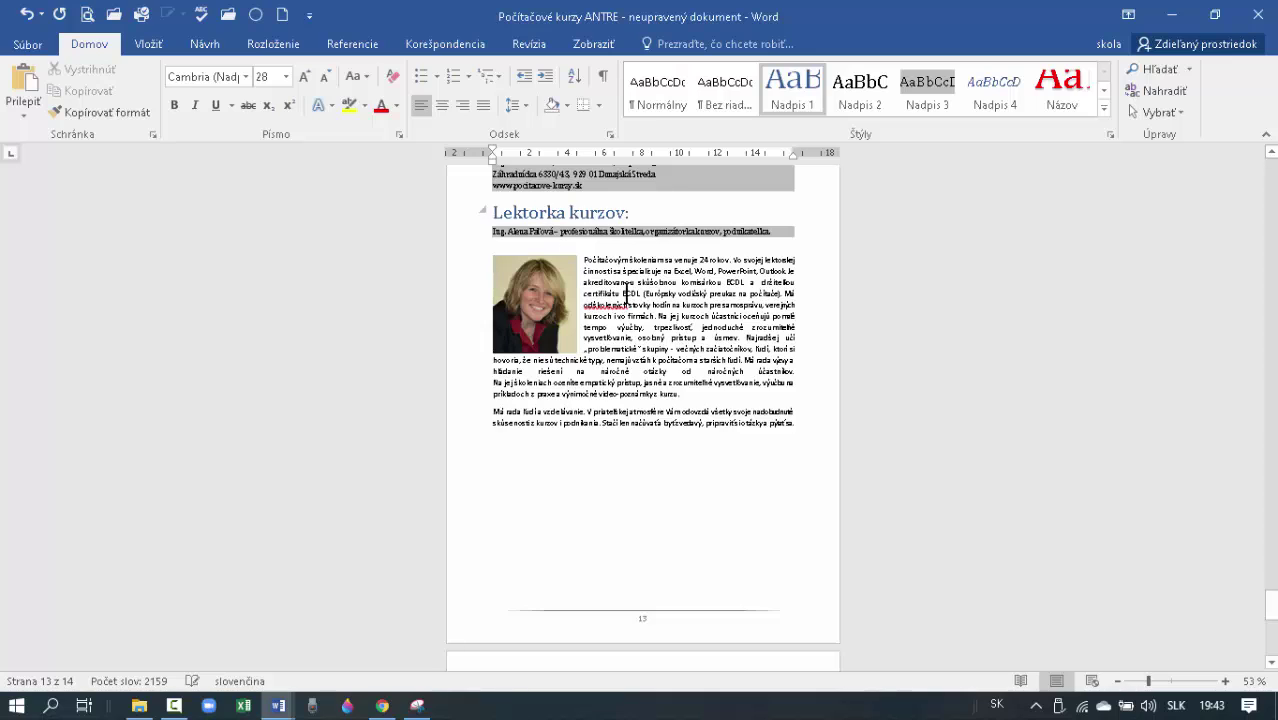
pyautogui.scroll(1, 620, 285)
pyautogui.scroll(-3, 714, 403)
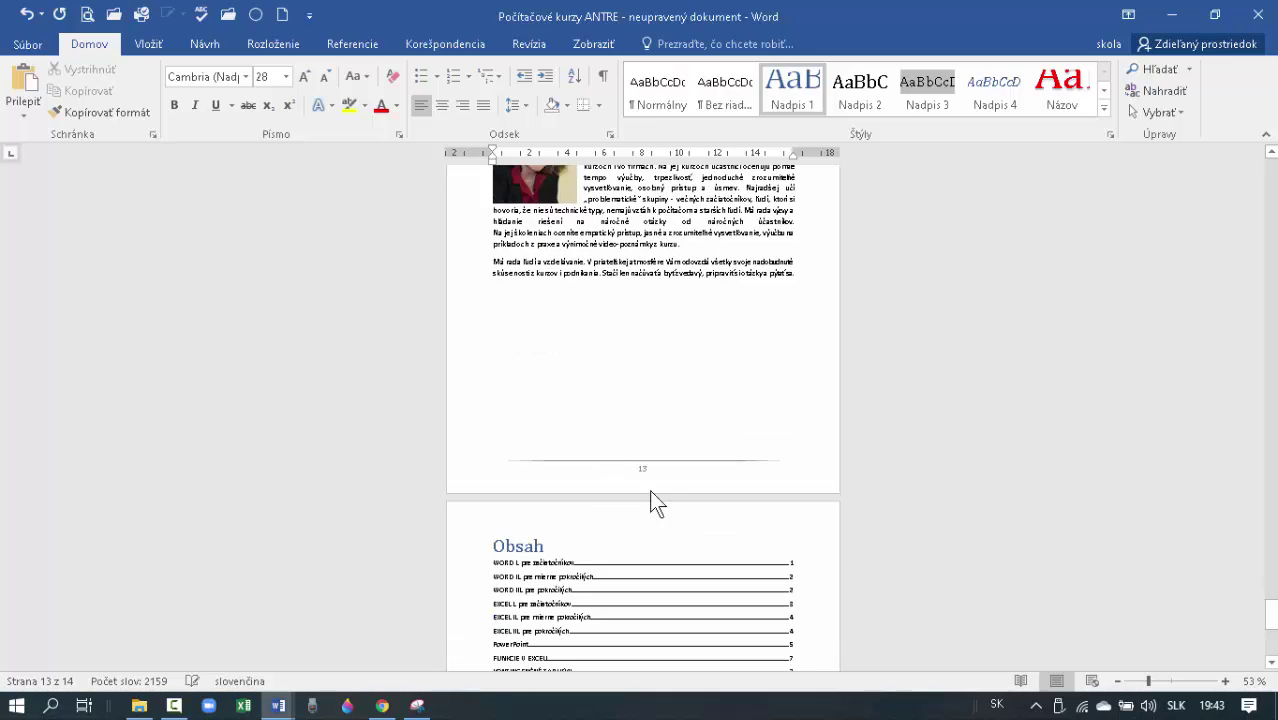
# Update only the page numbers of the table of contents under the heading Obsah.
pyautogui.click(1166, 681)
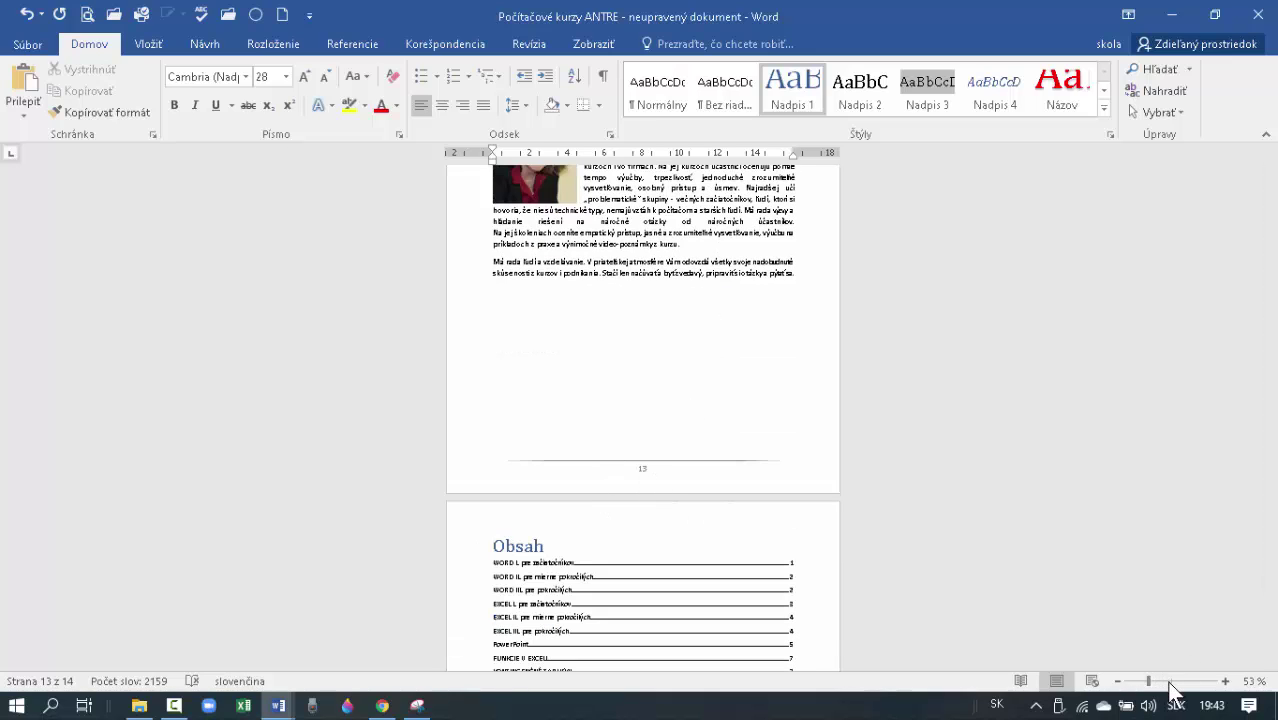
pyautogui.scroll(4, 734, 360)
pyautogui.scroll(-6, 710, 353)
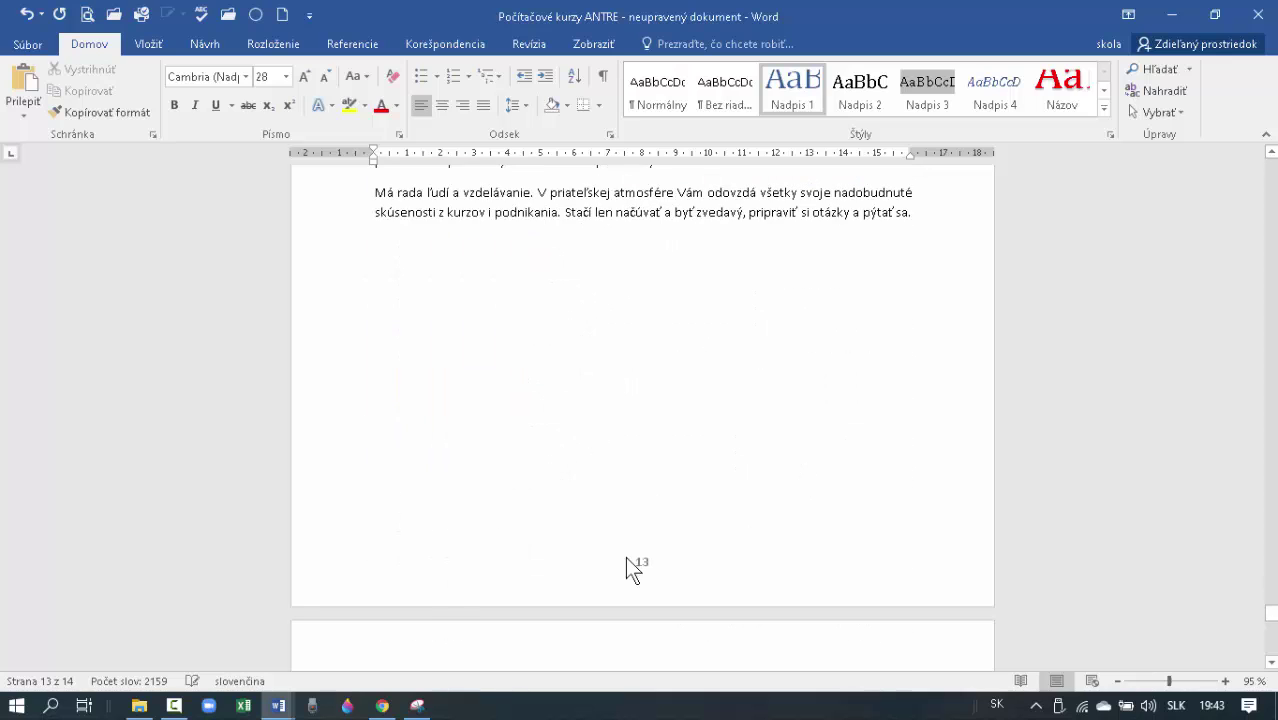
pyautogui.scroll(-5, 627, 560)
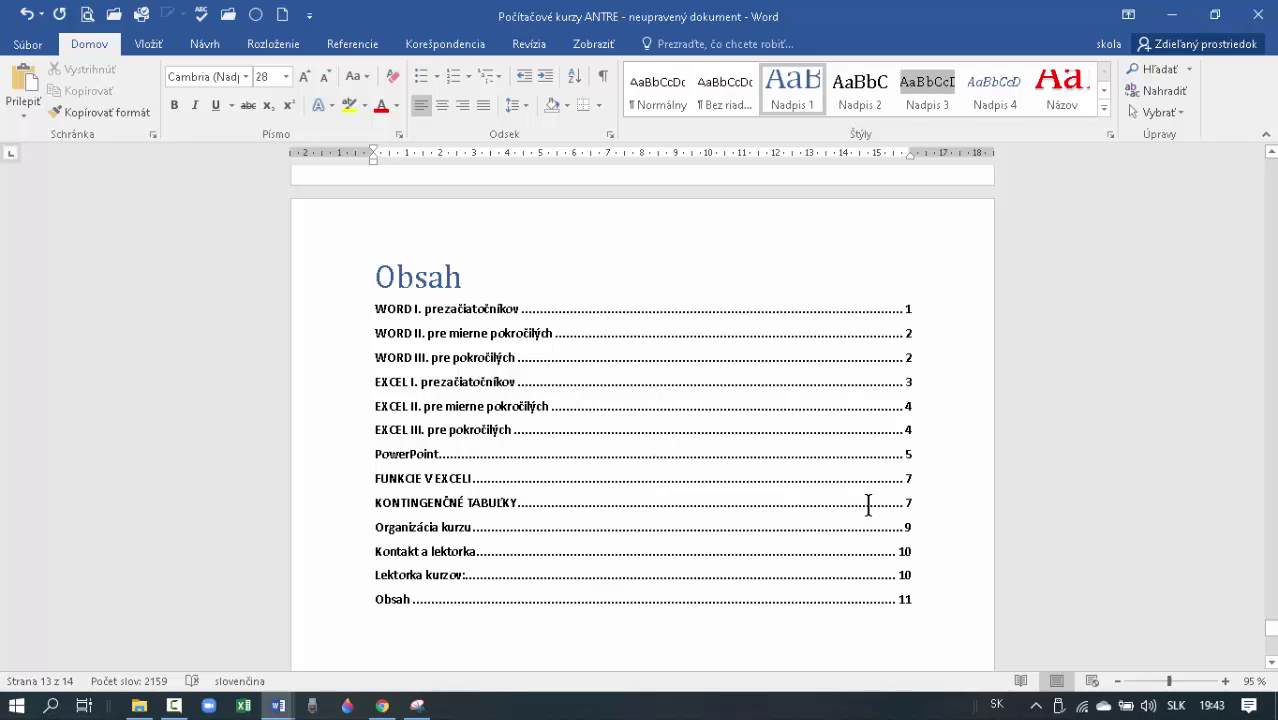
pyautogui.rightClick(585, 410)
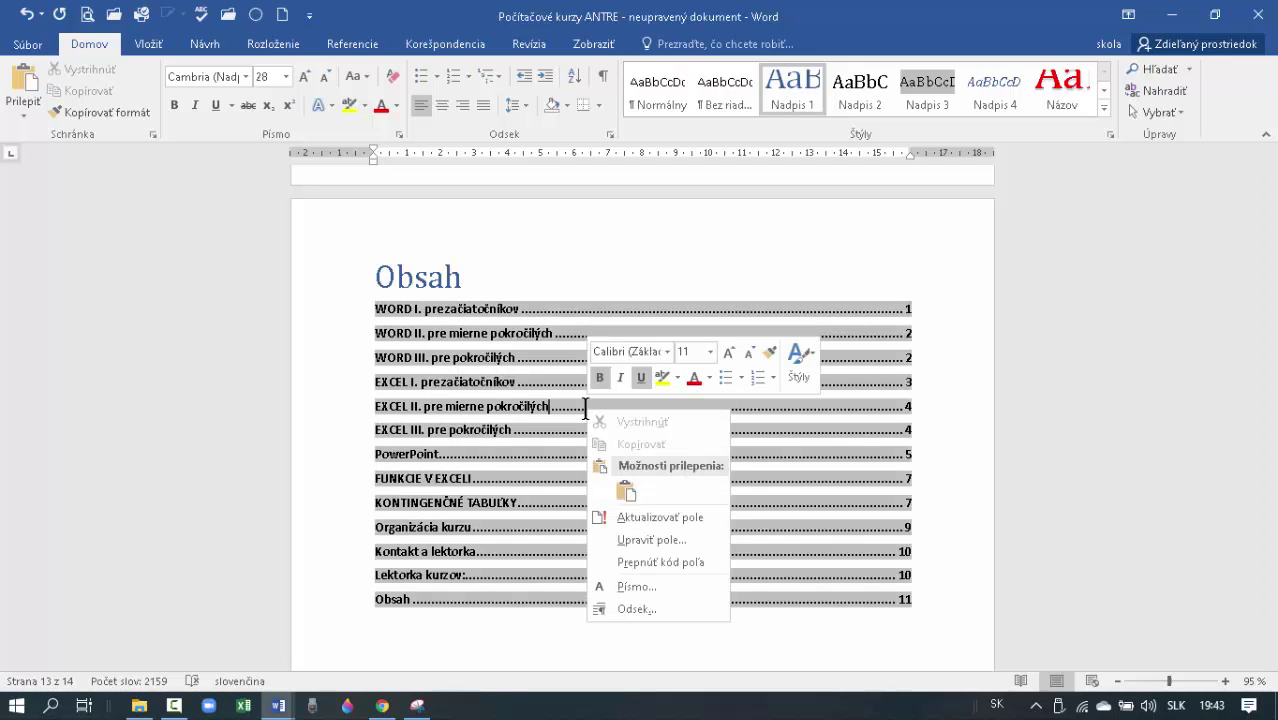
pyautogui.click(665, 520)
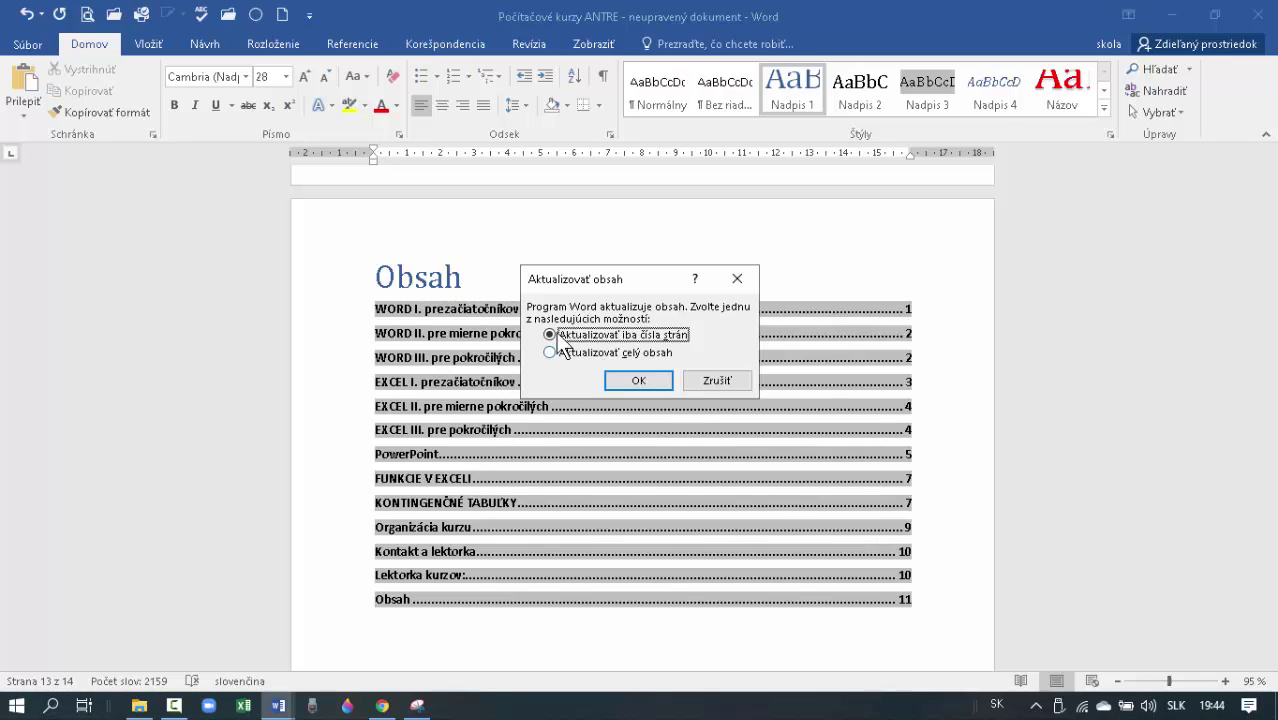
pyautogui.click(631, 378)
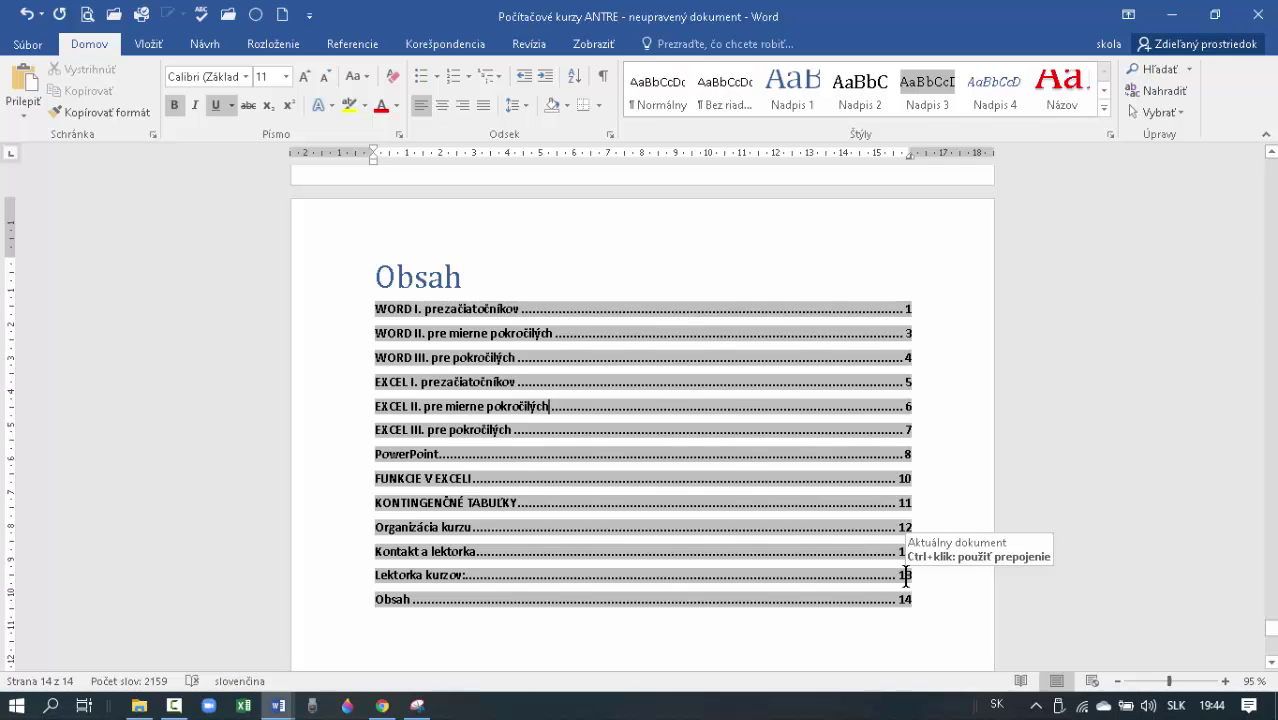
# Delete the words "pre pokročilých" from the heading EXCEL III. on page 7.
pyautogui.scroll(10, 819, 563)
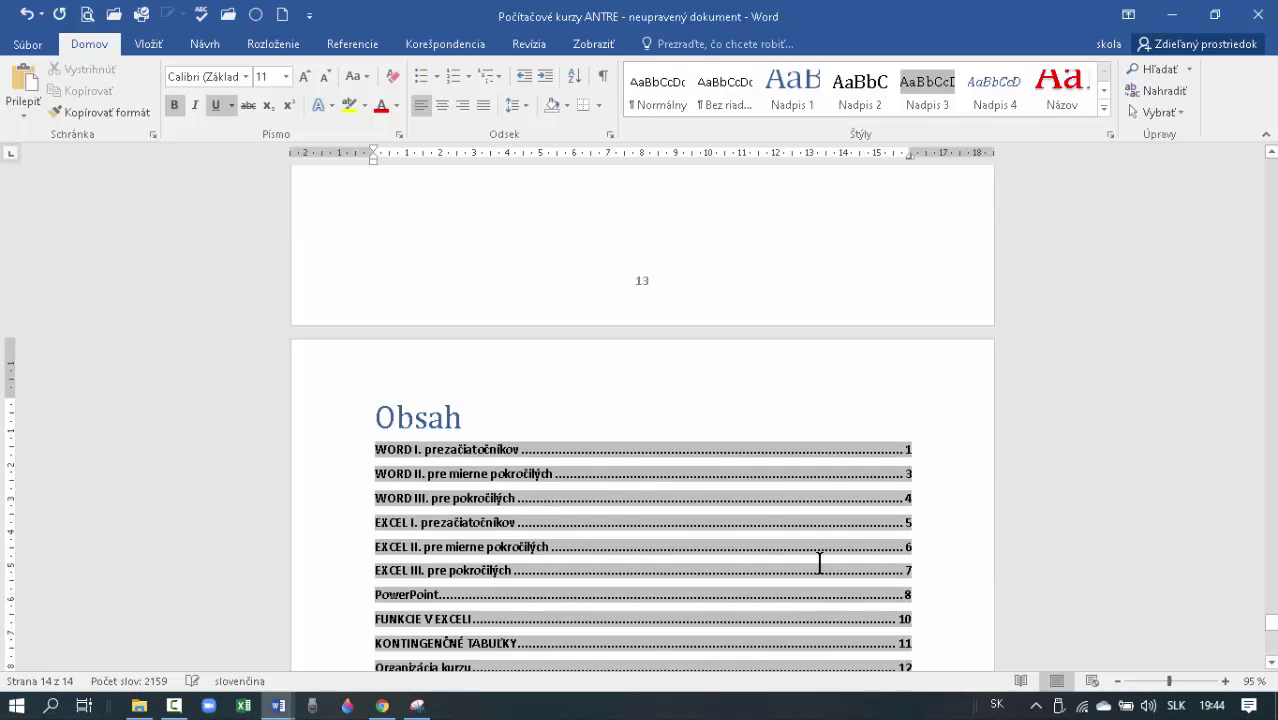
pyautogui.scroll(15, 819, 563)
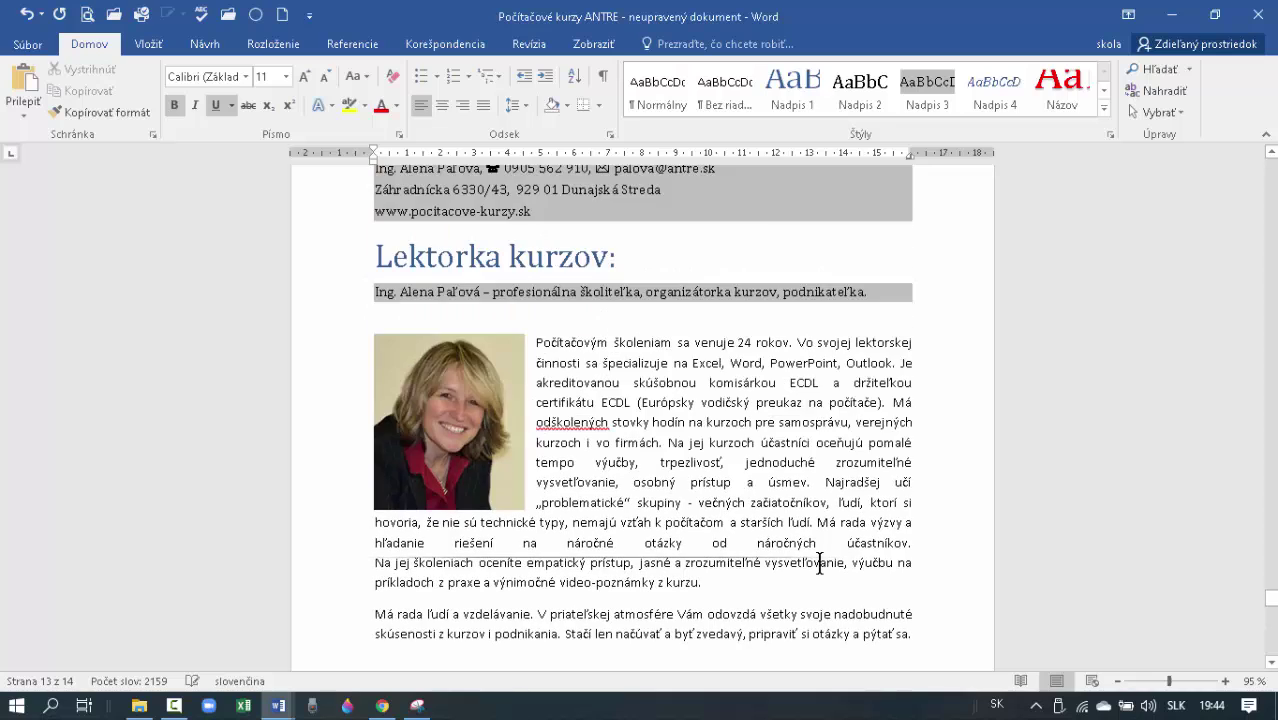
pyautogui.scroll(15, 816, 565)
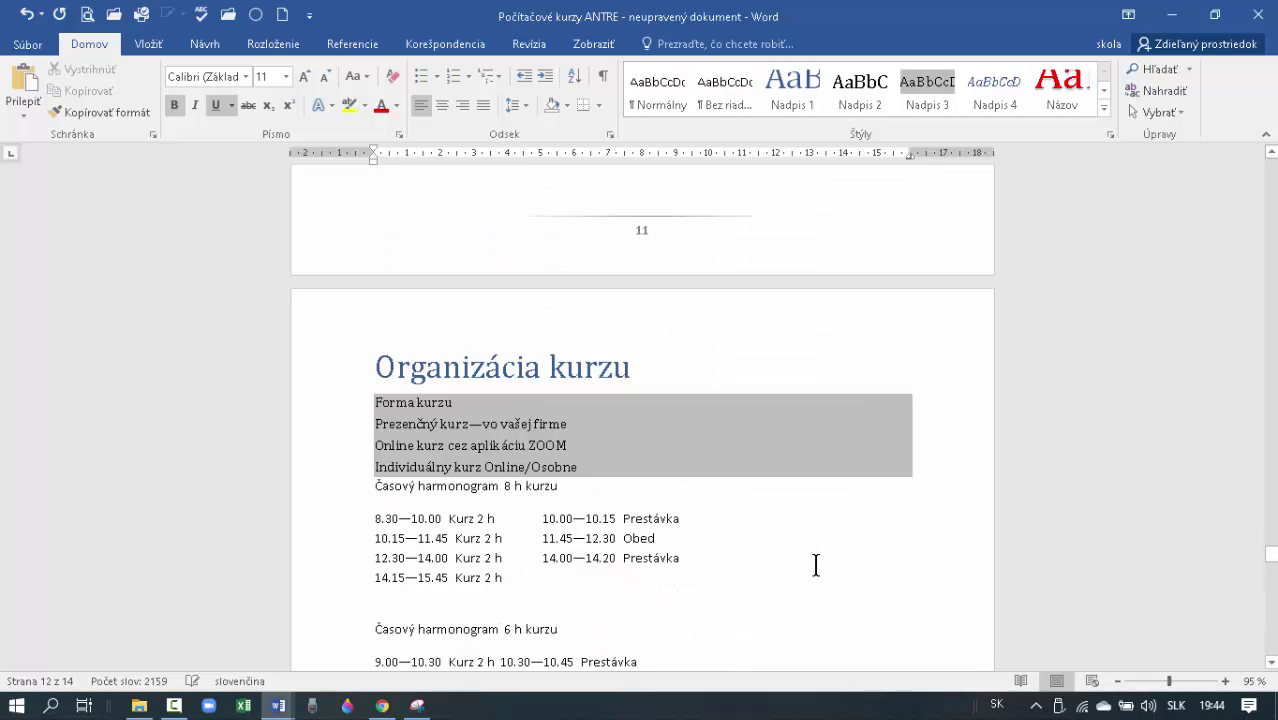
pyautogui.scroll(15, 816, 565)
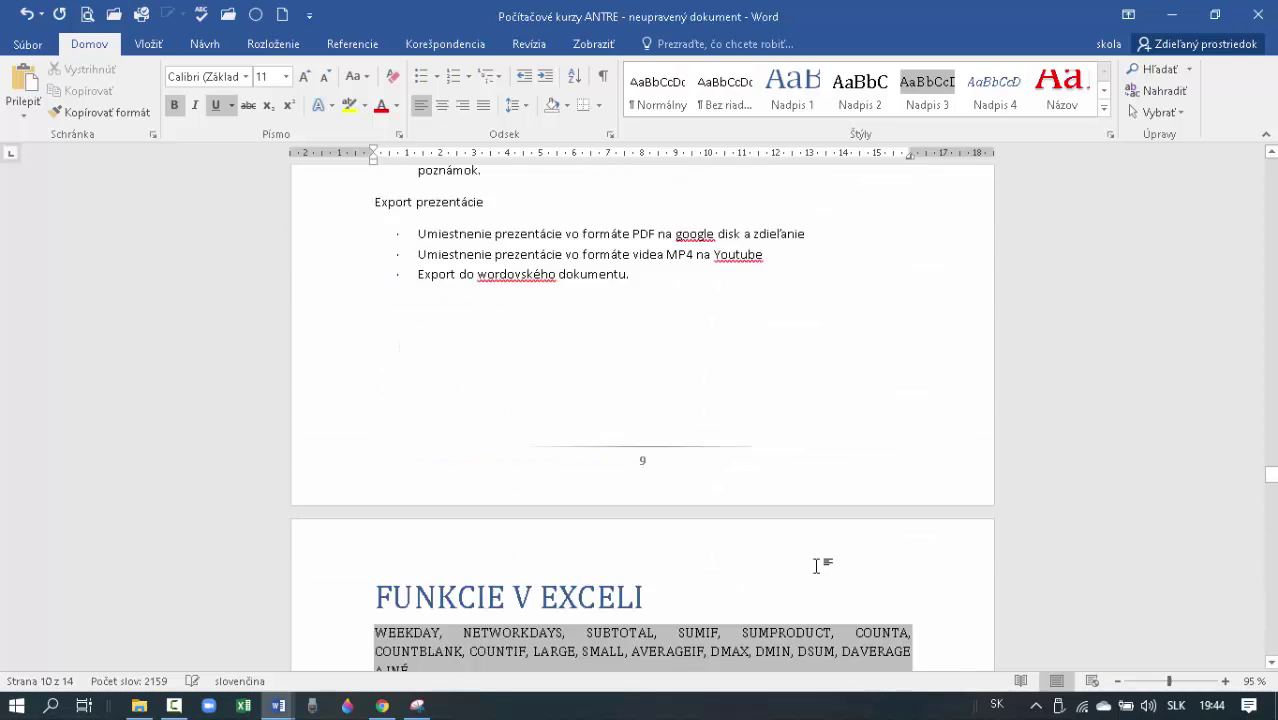
pyautogui.scroll(15, 816, 565)
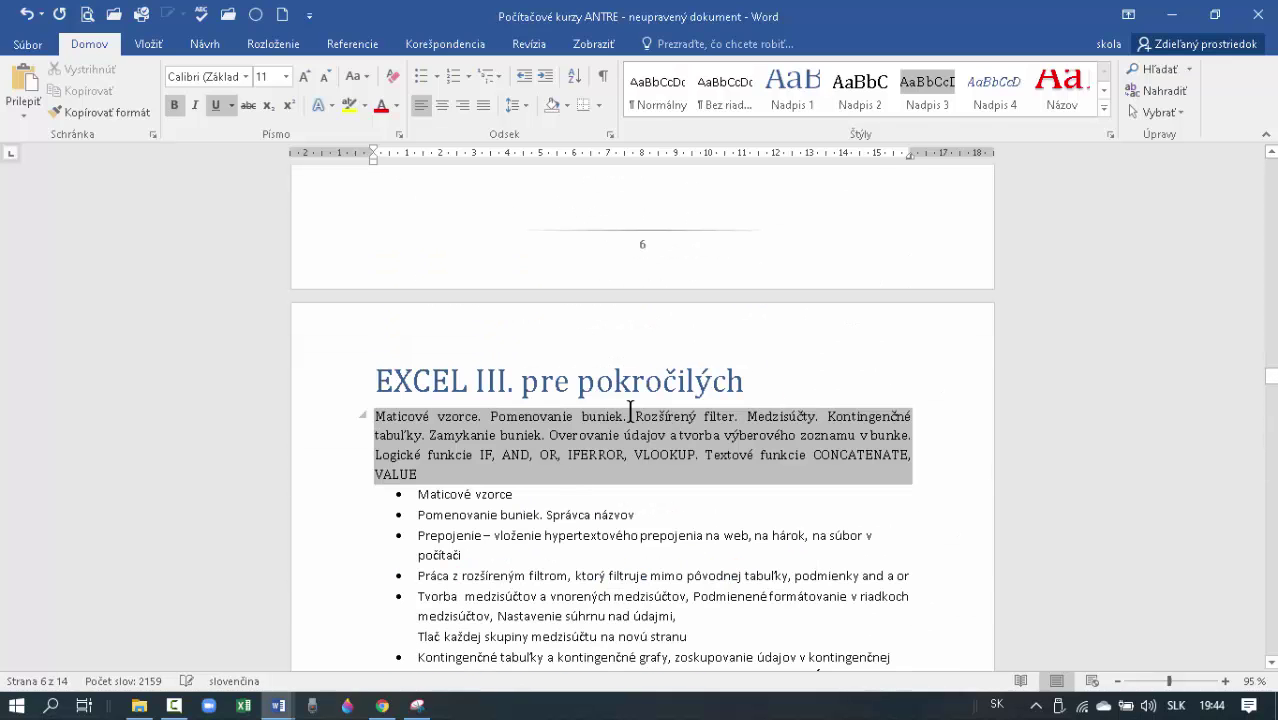
pyautogui.moveTo(756, 386); pyautogui.dragTo(525, 381)
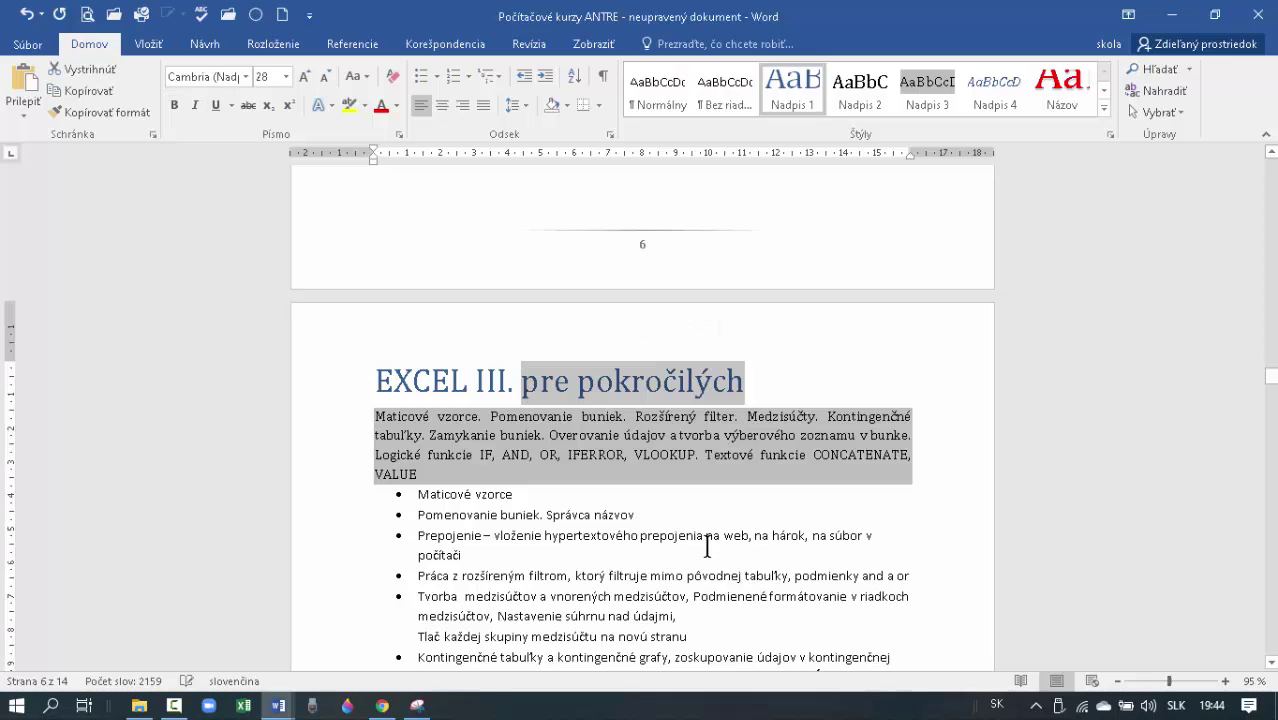
pyautogui.press('Delete')
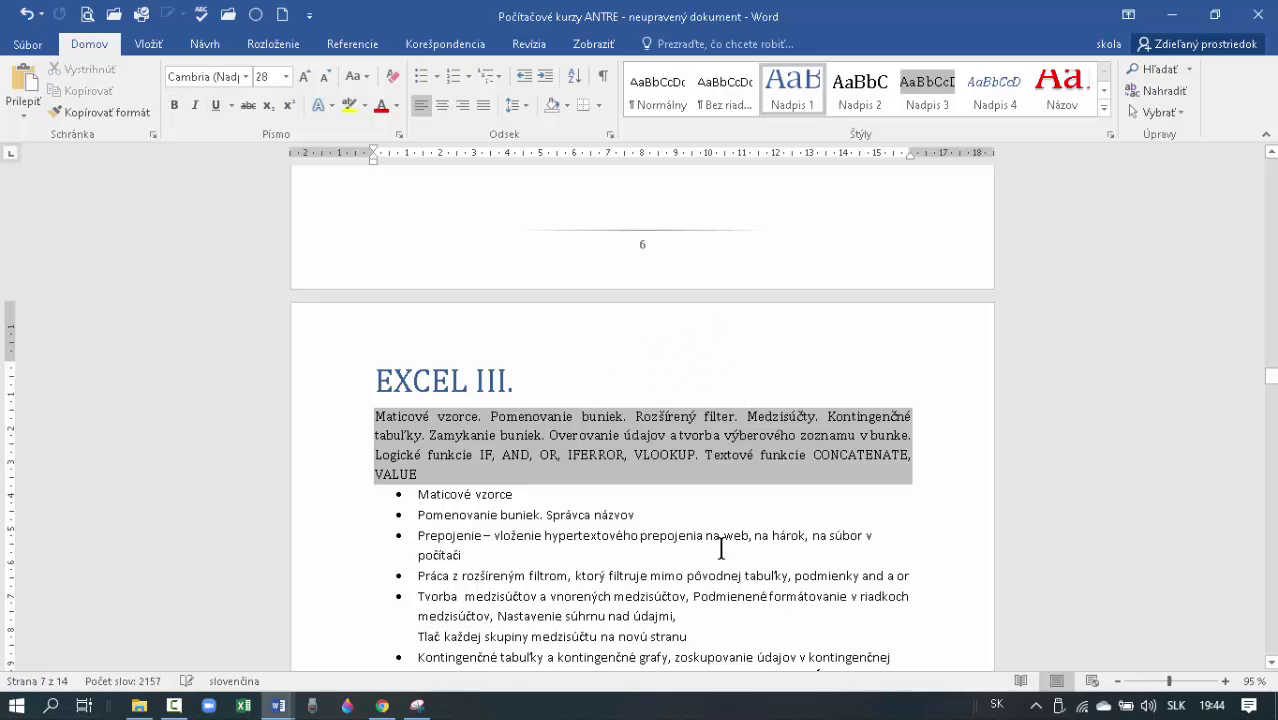
# Update the entire table of contents under Obsah, including its heading texts as well as the page numbers.
pyautogui.moveTo(1273, 383); pyautogui.dragTo(1273, 630)
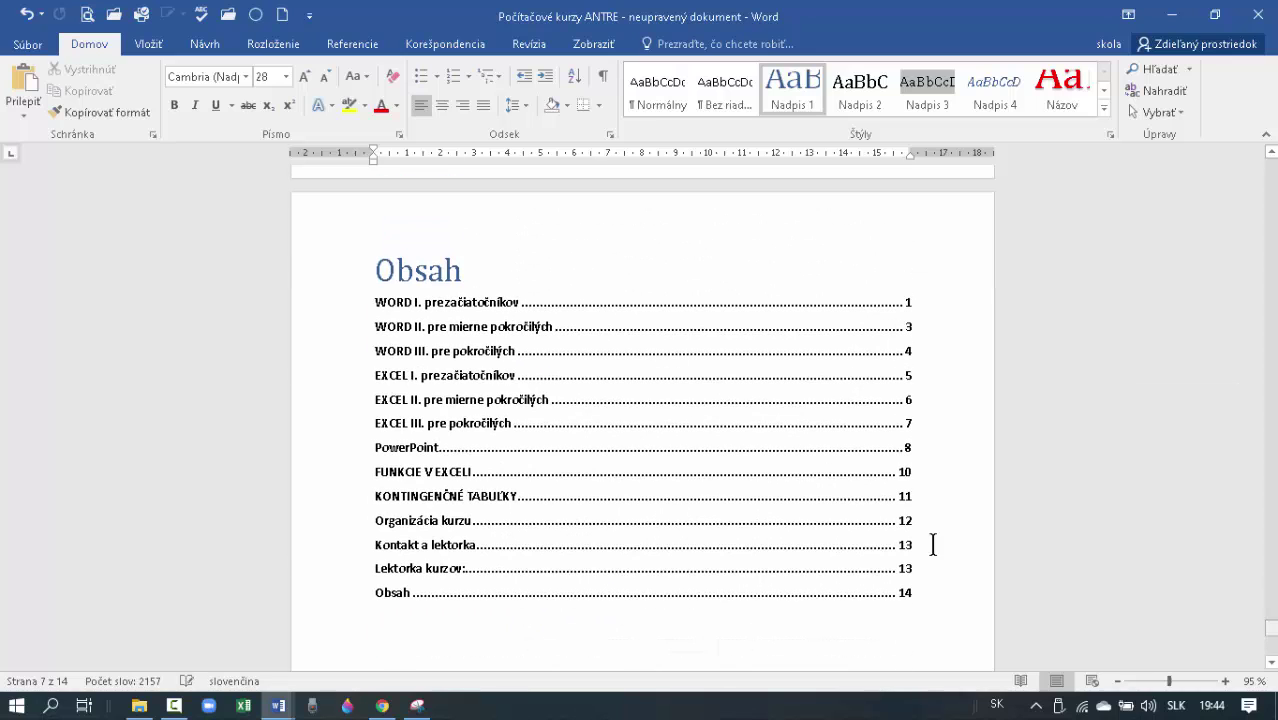
pyautogui.click(425, 400)
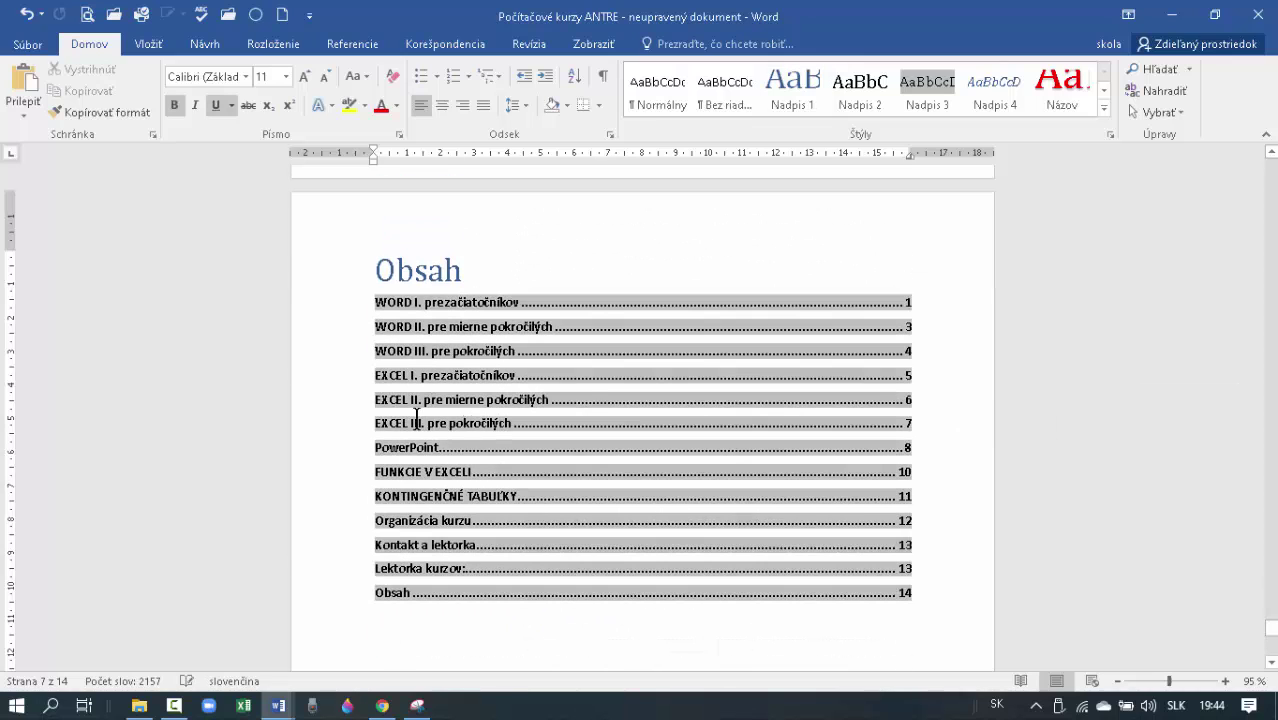
pyautogui.rightClick(565, 426)
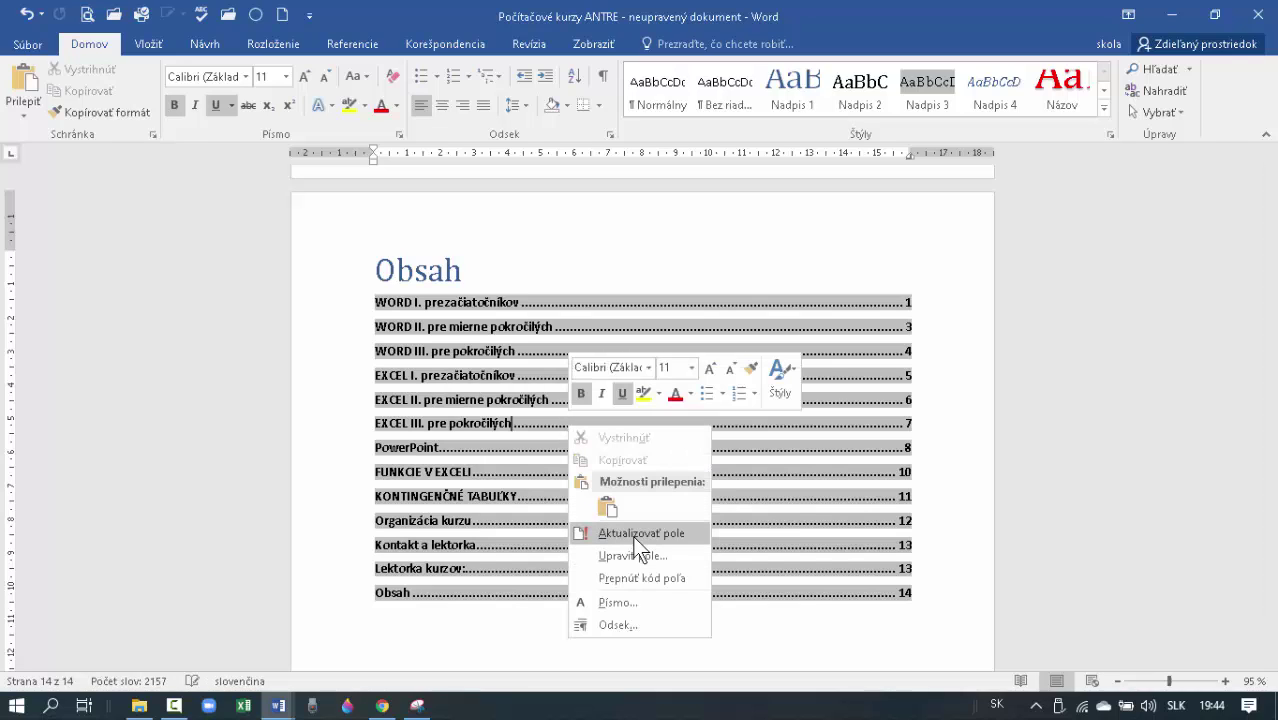
pyautogui.click(628, 533)
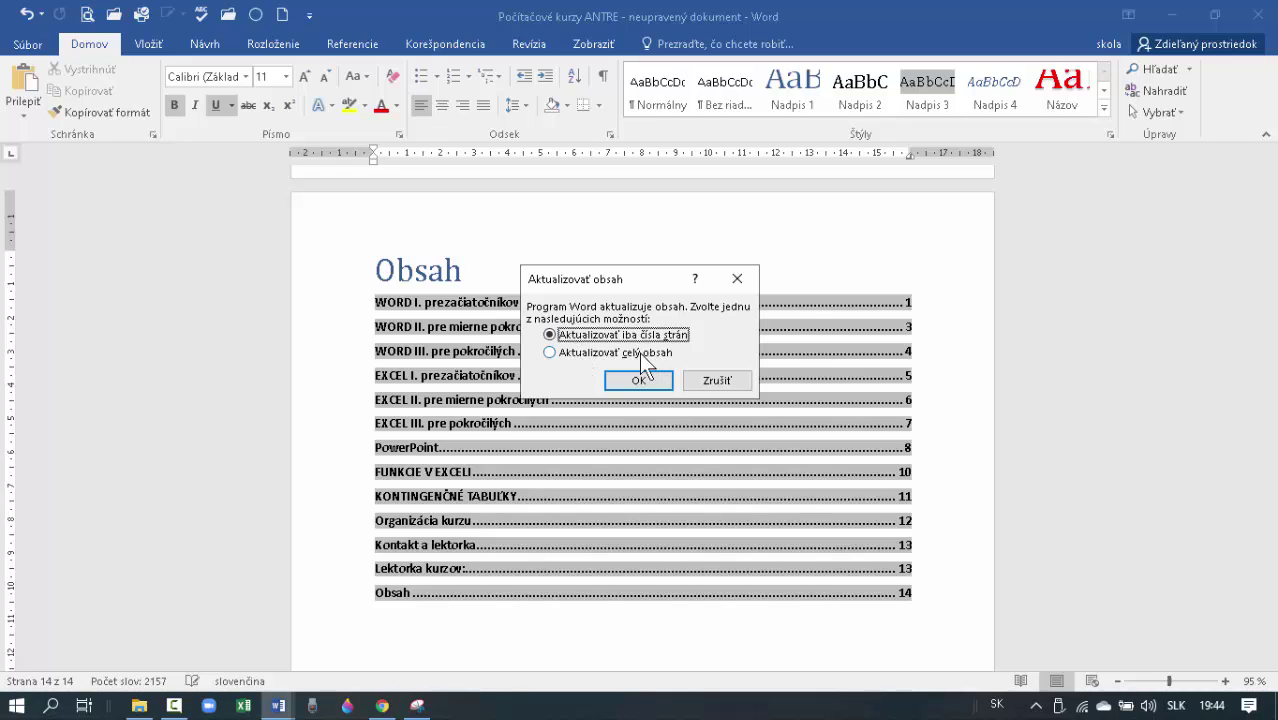
pyautogui.click(549, 352)
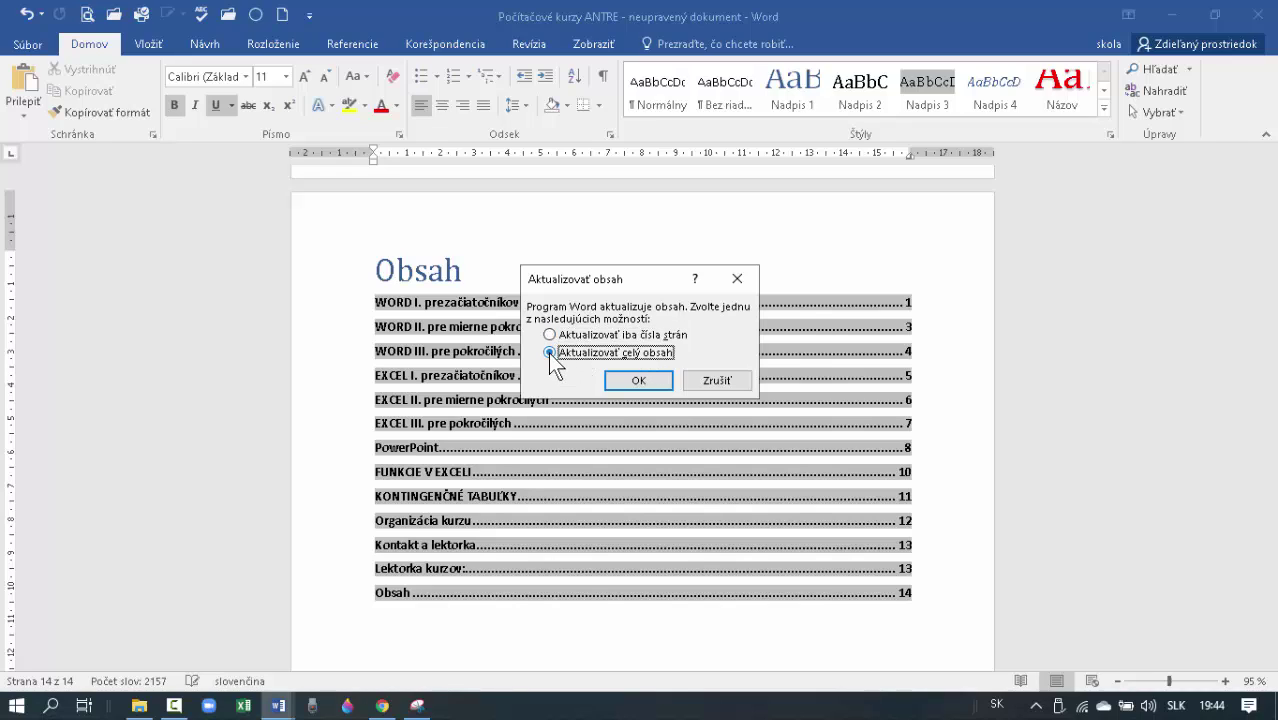
pyautogui.click(636, 380)
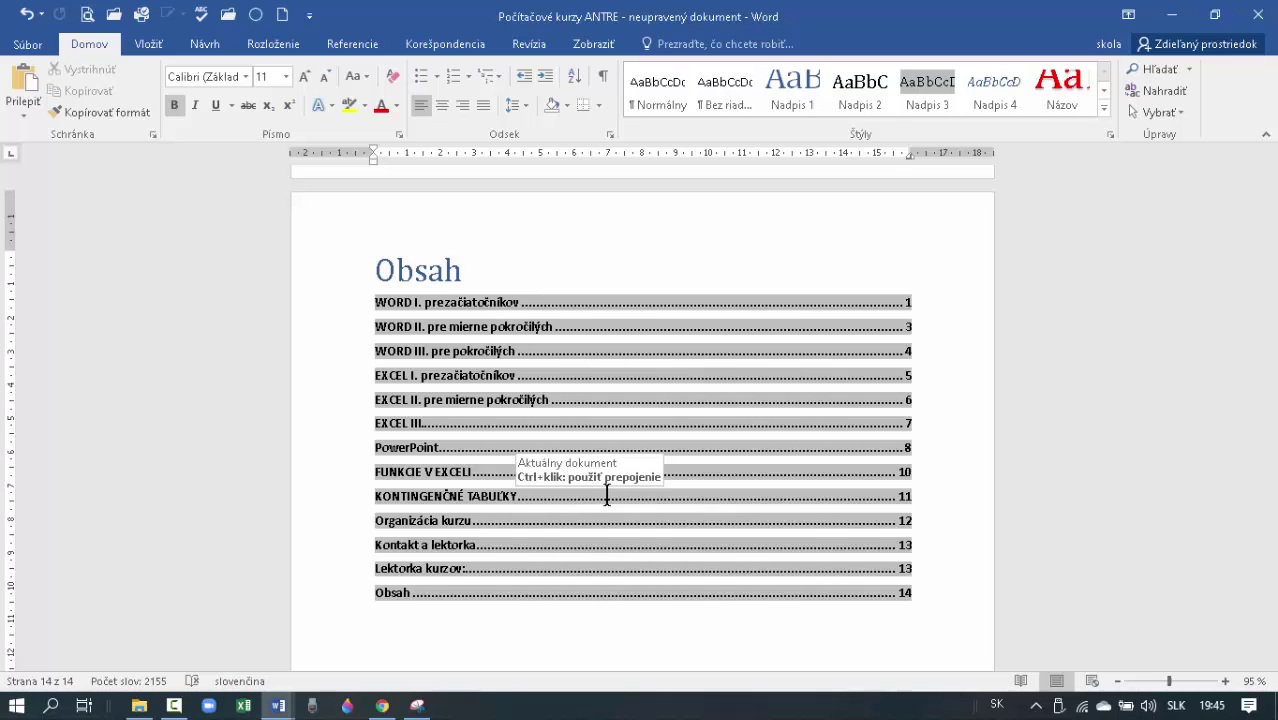
# Examine the heading KONTINGENČNÉ TABUĽKY and check which style its summary paragraph uses.
pyautogui.scroll(15, 606, 494)
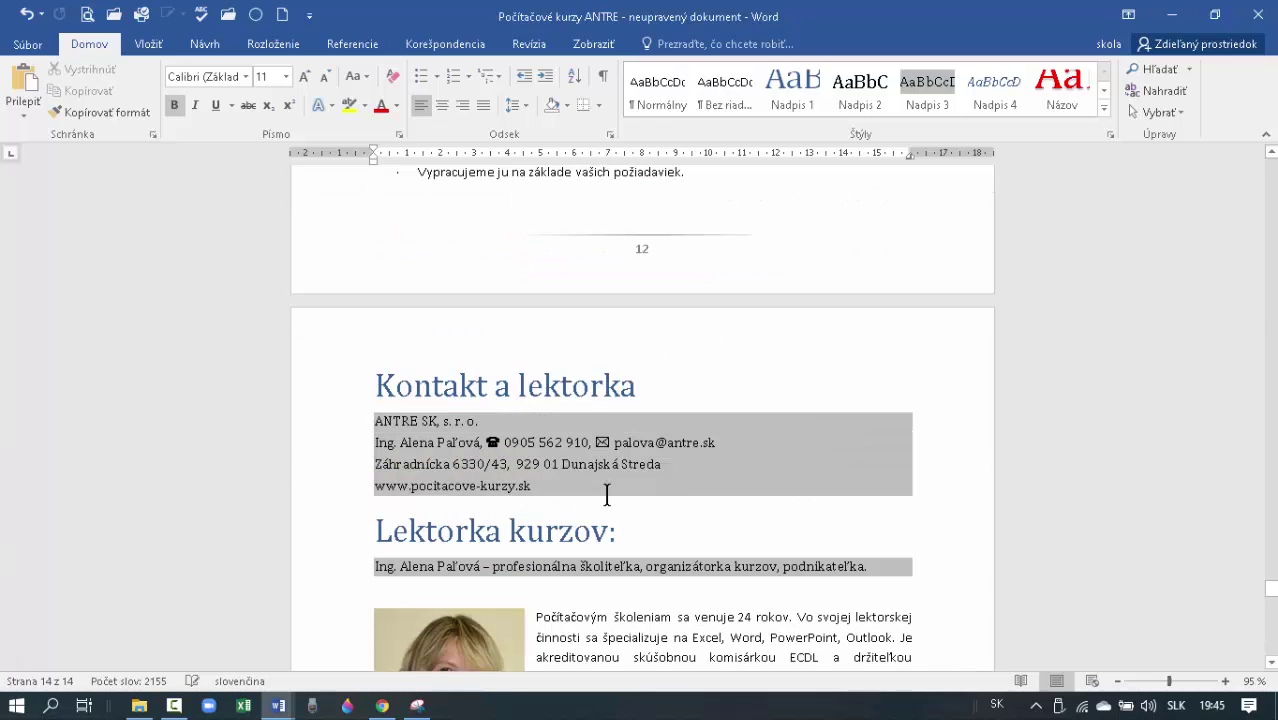
pyautogui.scroll(15, 606, 494)
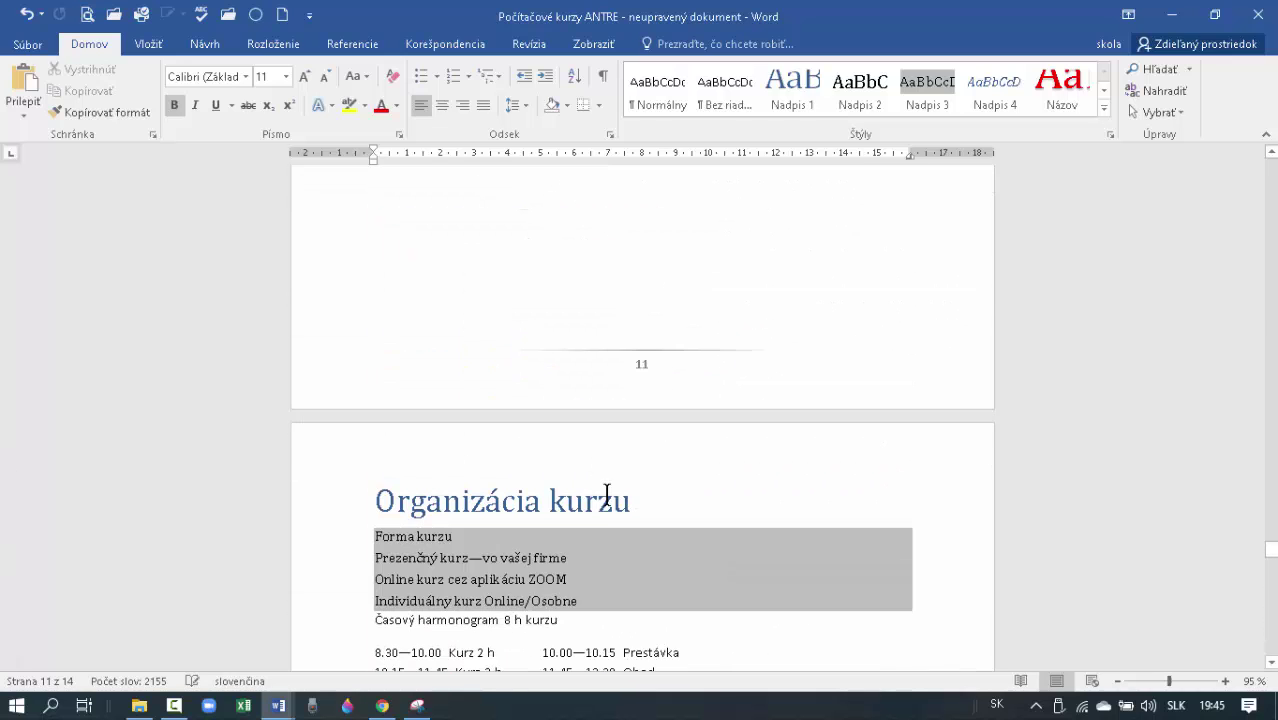
pyautogui.scroll(5, 606, 494)
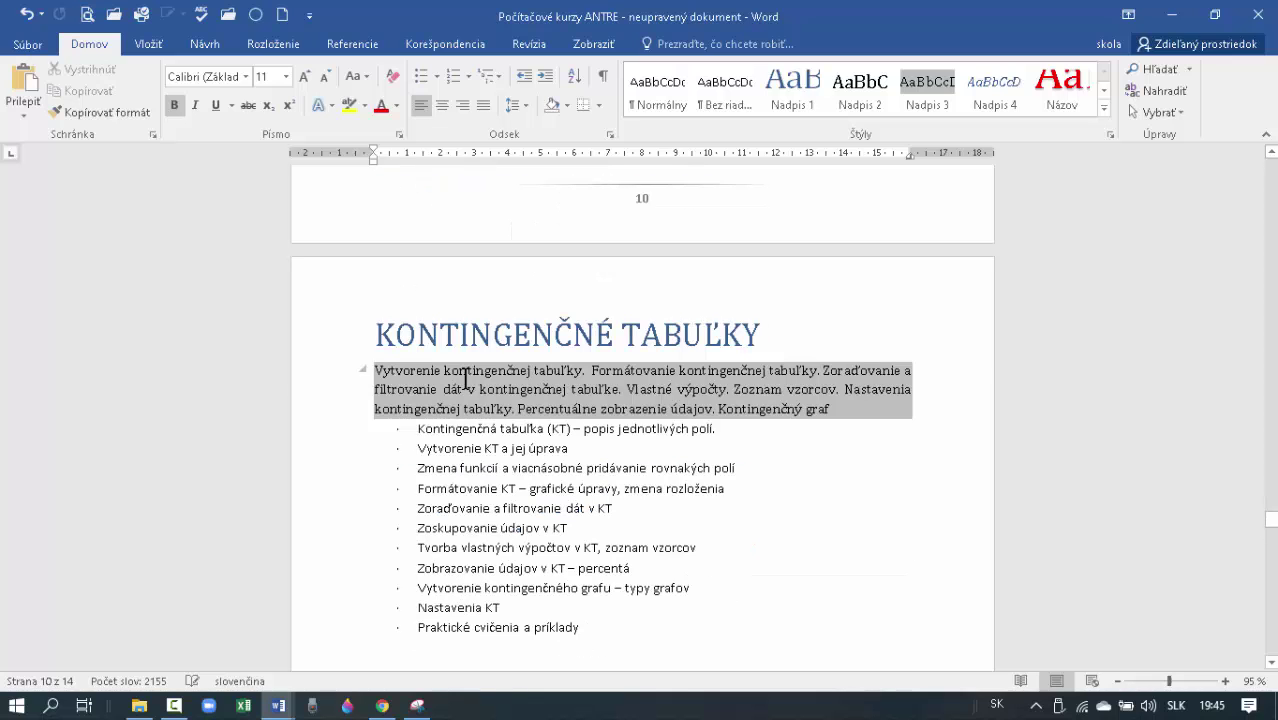
pyautogui.moveTo(384, 322); pyautogui.dragTo(745, 345)
pyautogui.click(375, 372)
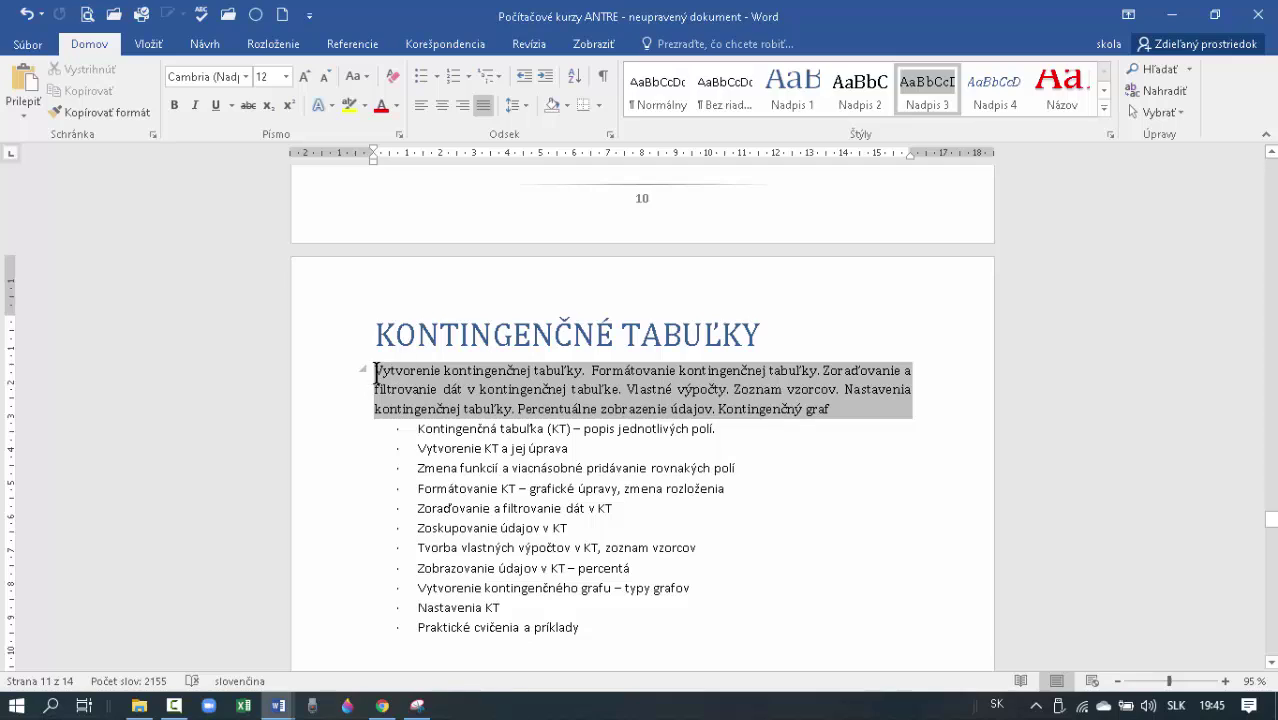
pyautogui.moveTo(375, 372); pyautogui.dragTo(832, 406)
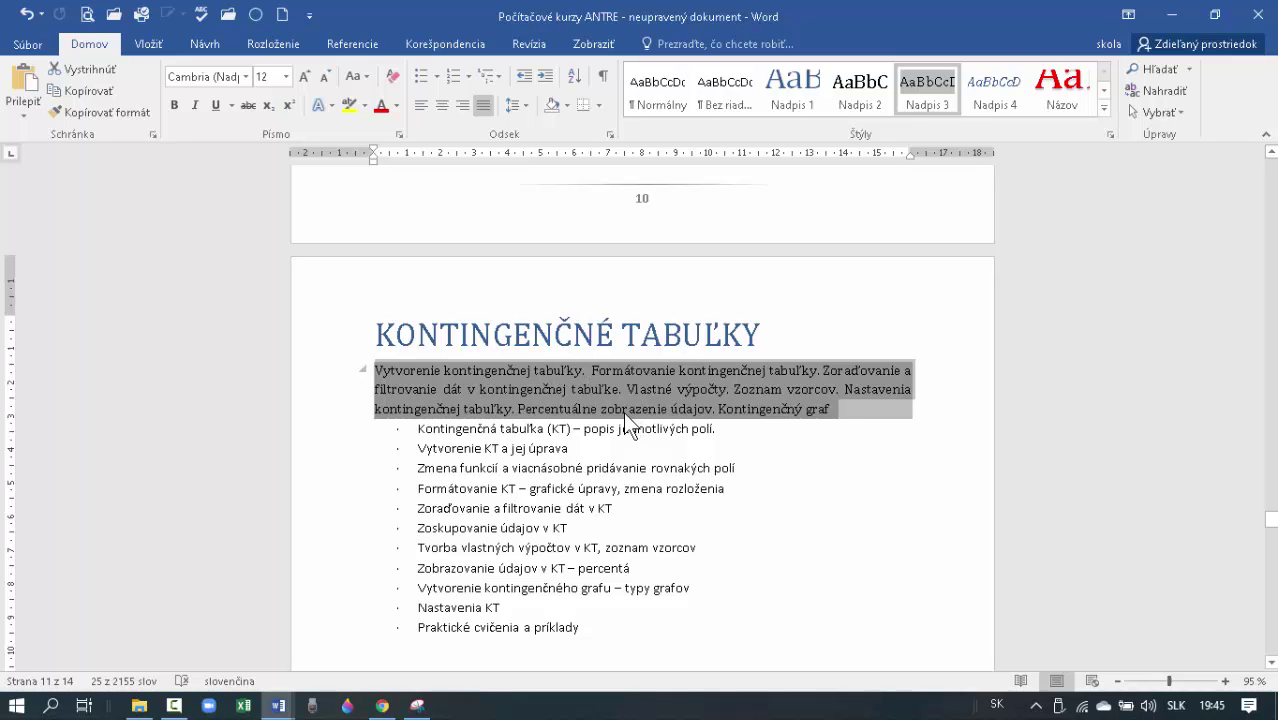
pyautogui.click(612, 377)
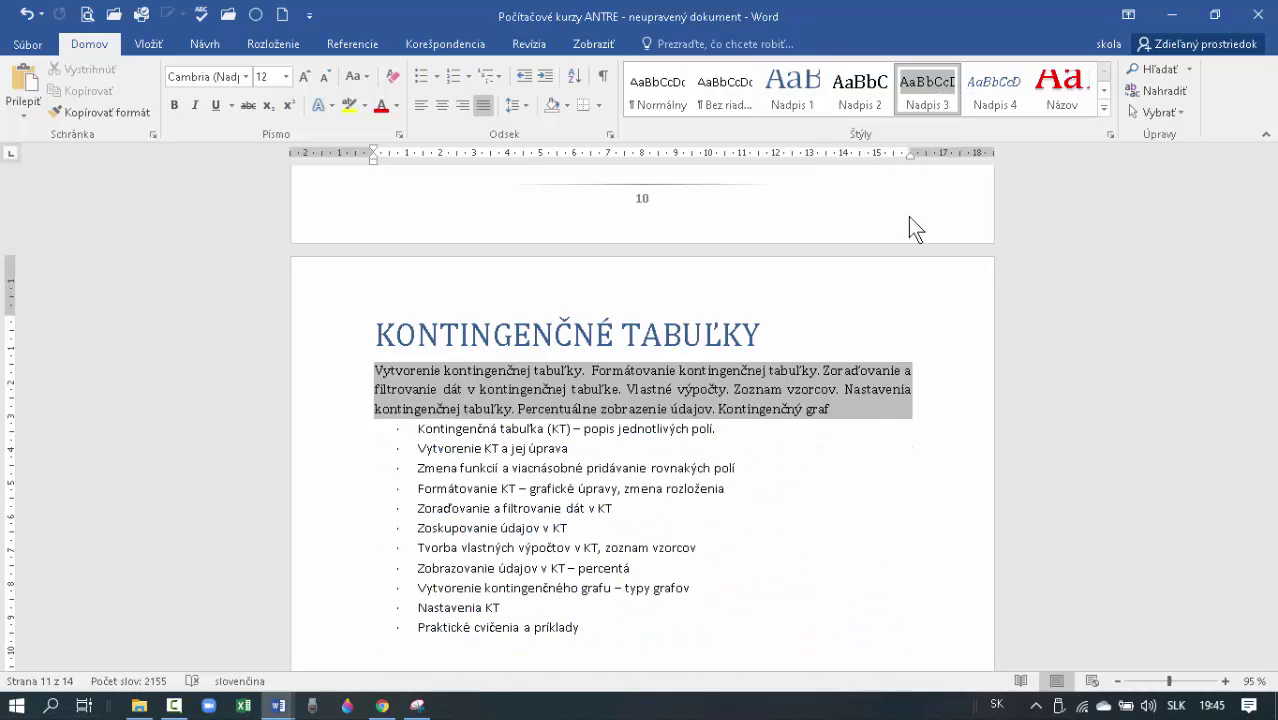
# Delete all entries of the existing table of contents below the heading Obsah.
pyautogui.scroll(-20, 714, 414)
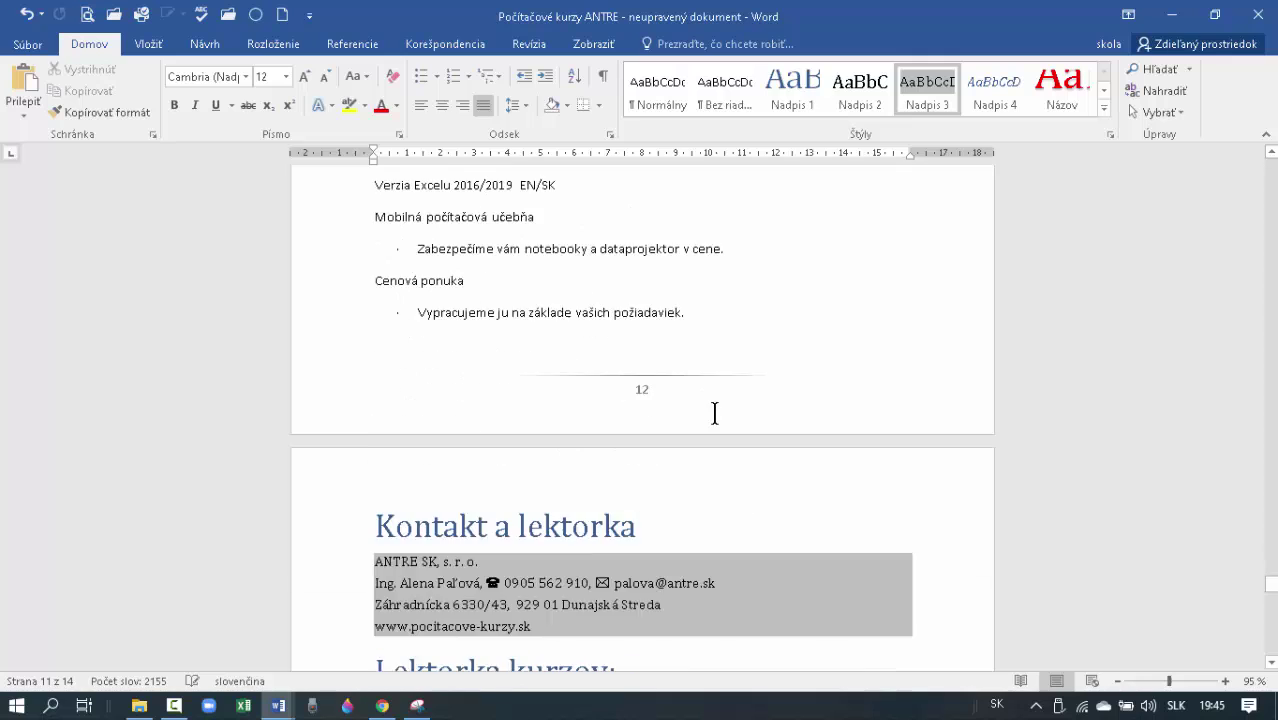
pyautogui.scroll(-10, 714, 414)
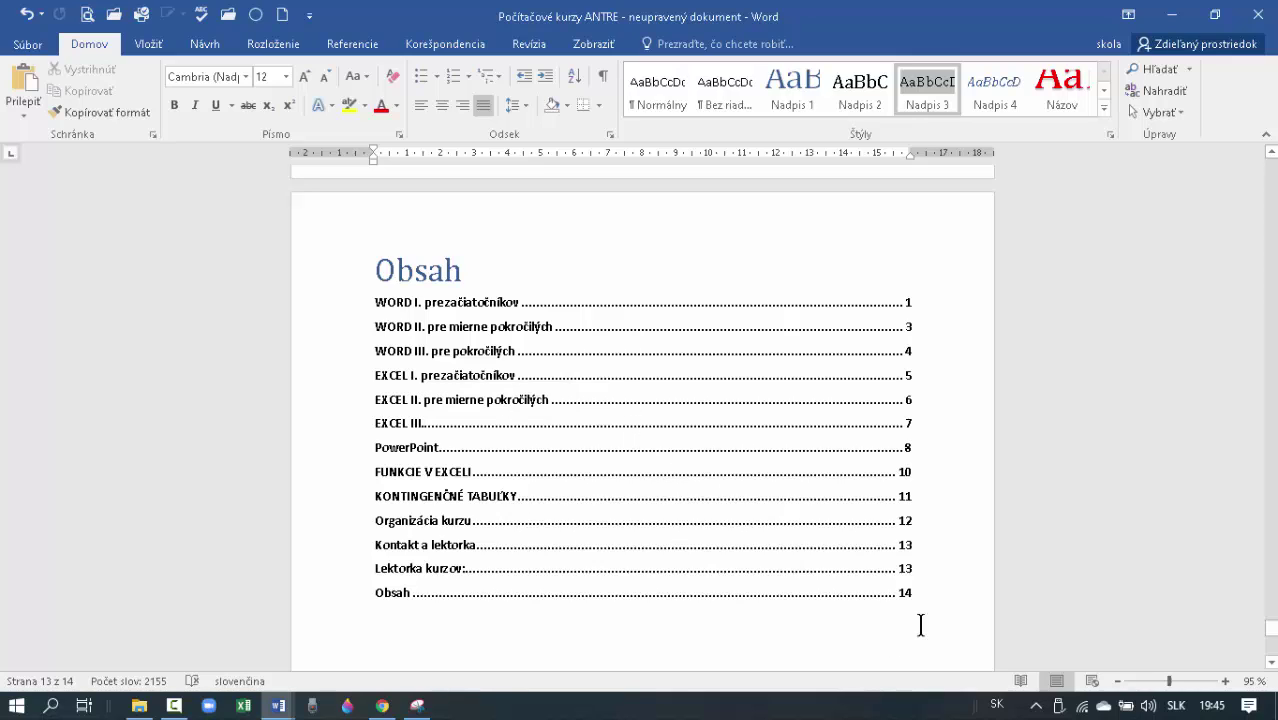
pyautogui.moveTo(876, 588); pyautogui.dragTo(384, 307)
pyautogui.press('Delete')
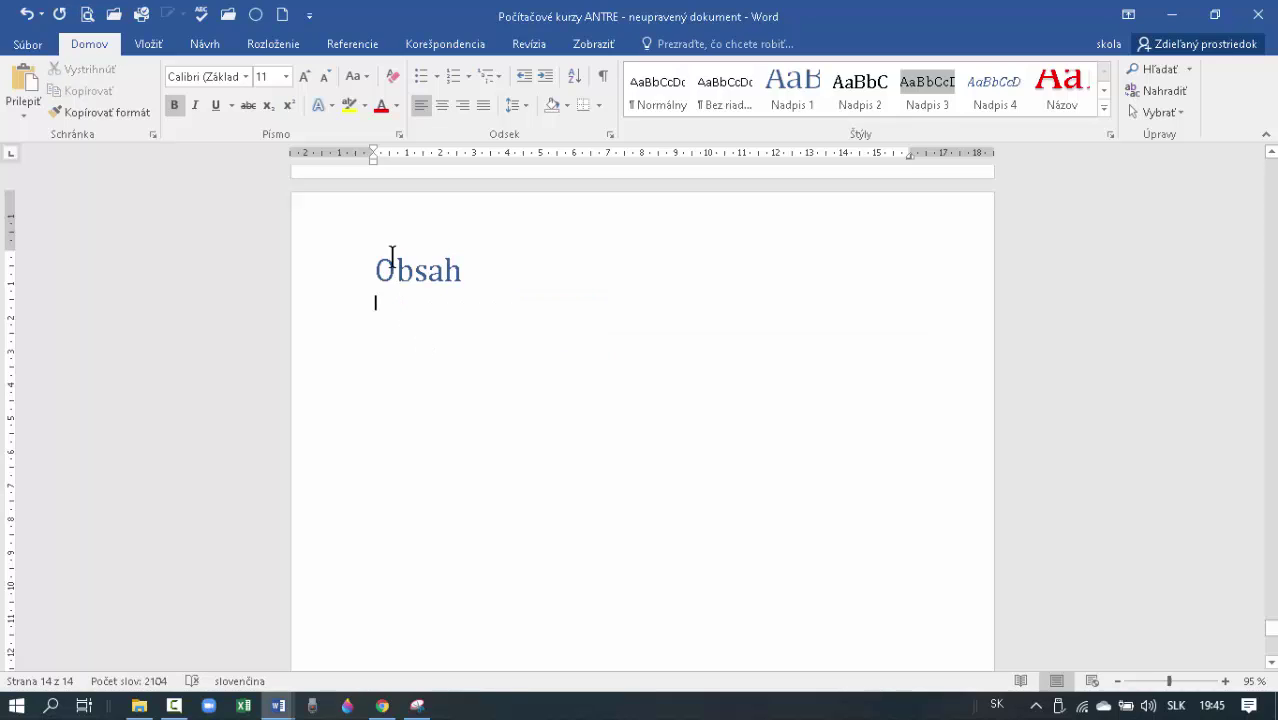
# Set up a custom table of contents below the heading Obsah with two displayed levels.
pyautogui.click(349, 42)
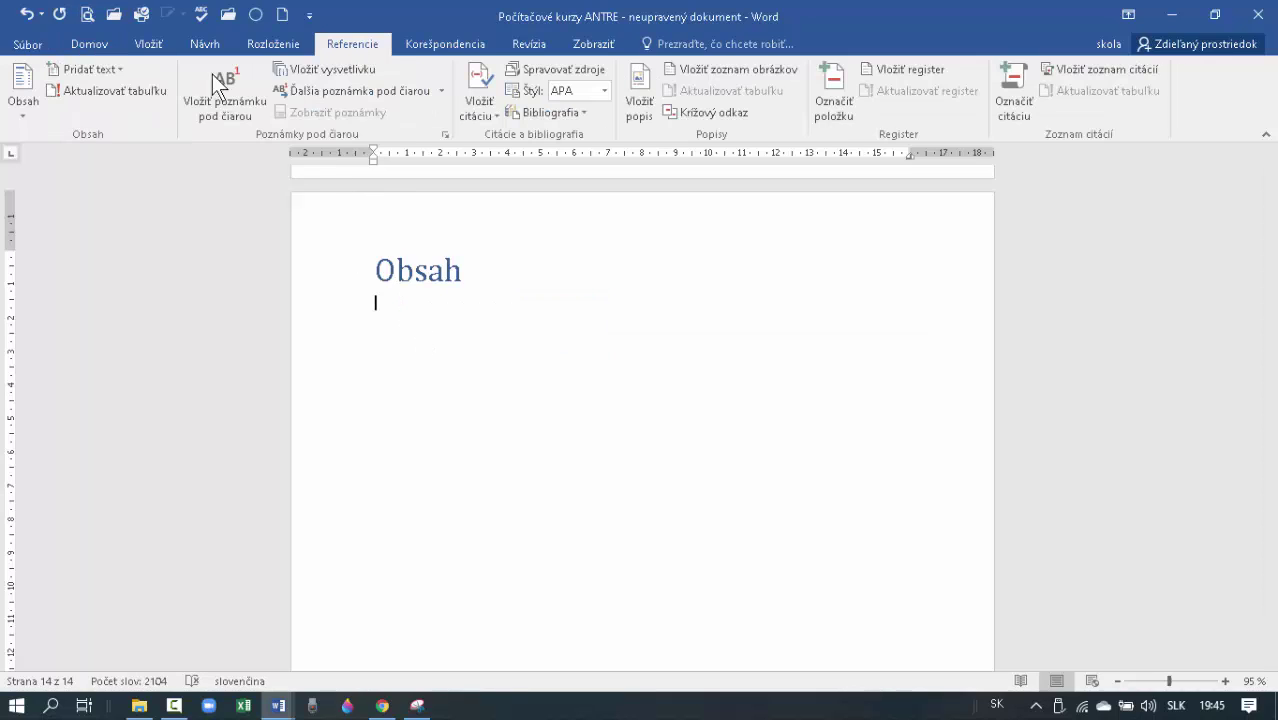
pyautogui.click(18, 116)
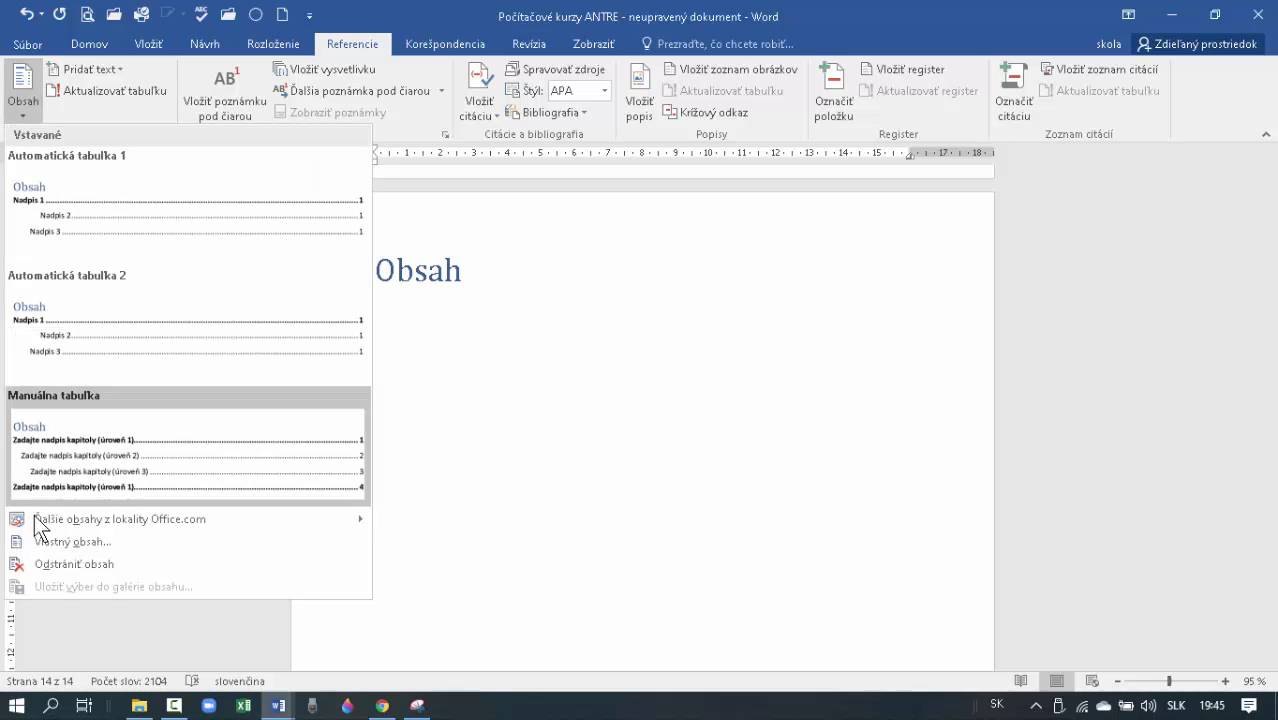
pyautogui.click(61, 541)
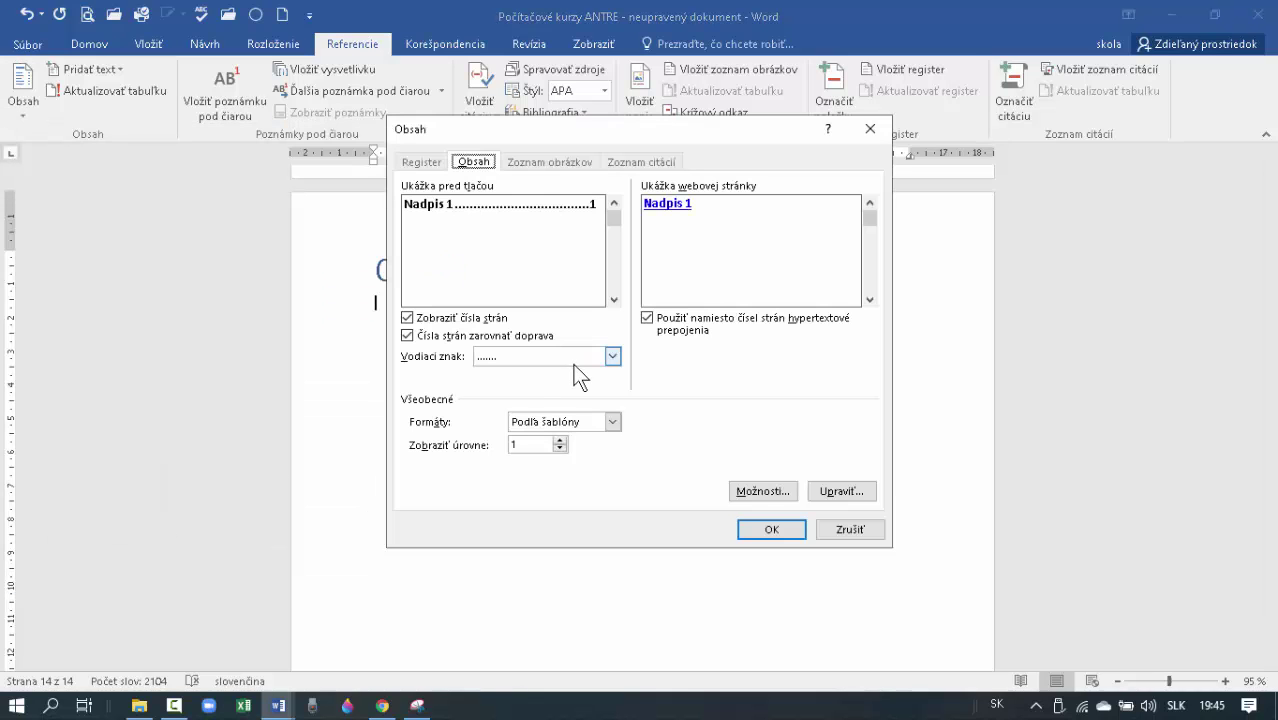
pyautogui.click(559, 440)
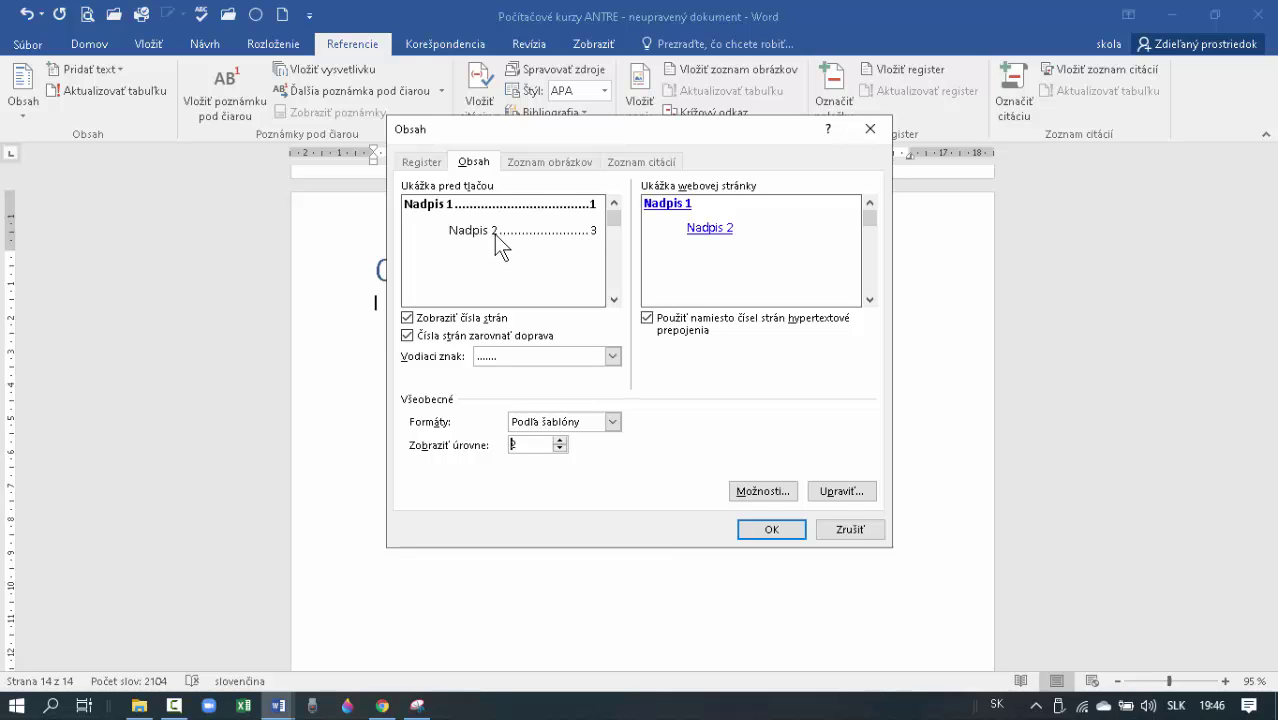
# Assign contents level 2 to Nadpis 3 instead of Nadpis 2, and insert the table, replacing the existing contents.
pyautogui.click(764, 492)
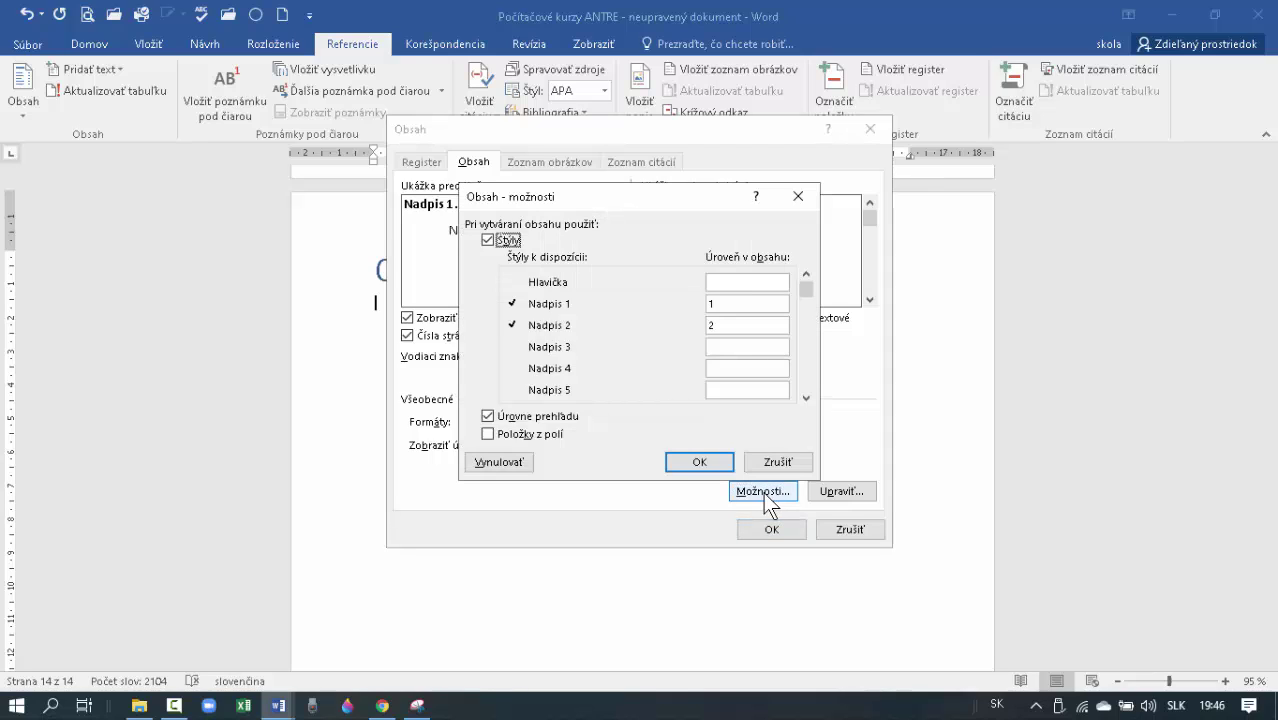
pyautogui.click(722, 325)
pyautogui.click(721, 346)
pyautogui.click(697, 458)
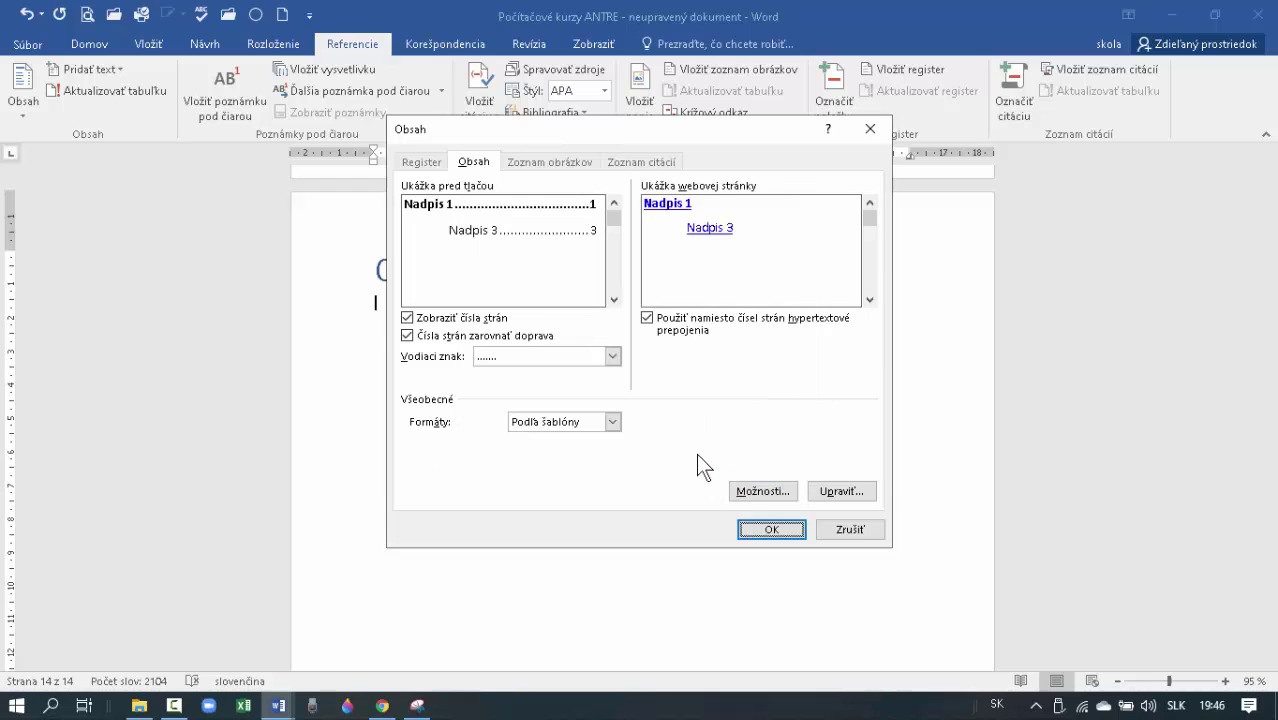
pyautogui.click(771, 529)
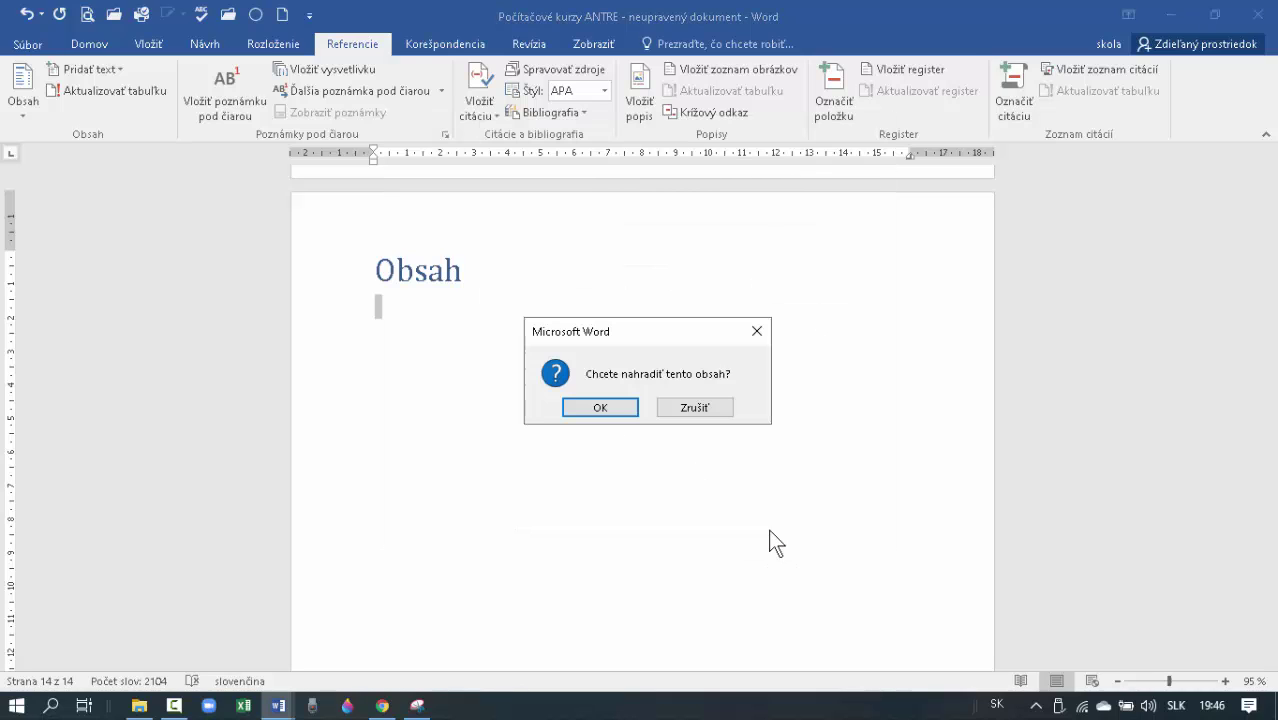
pyautogui.click(601, 409)
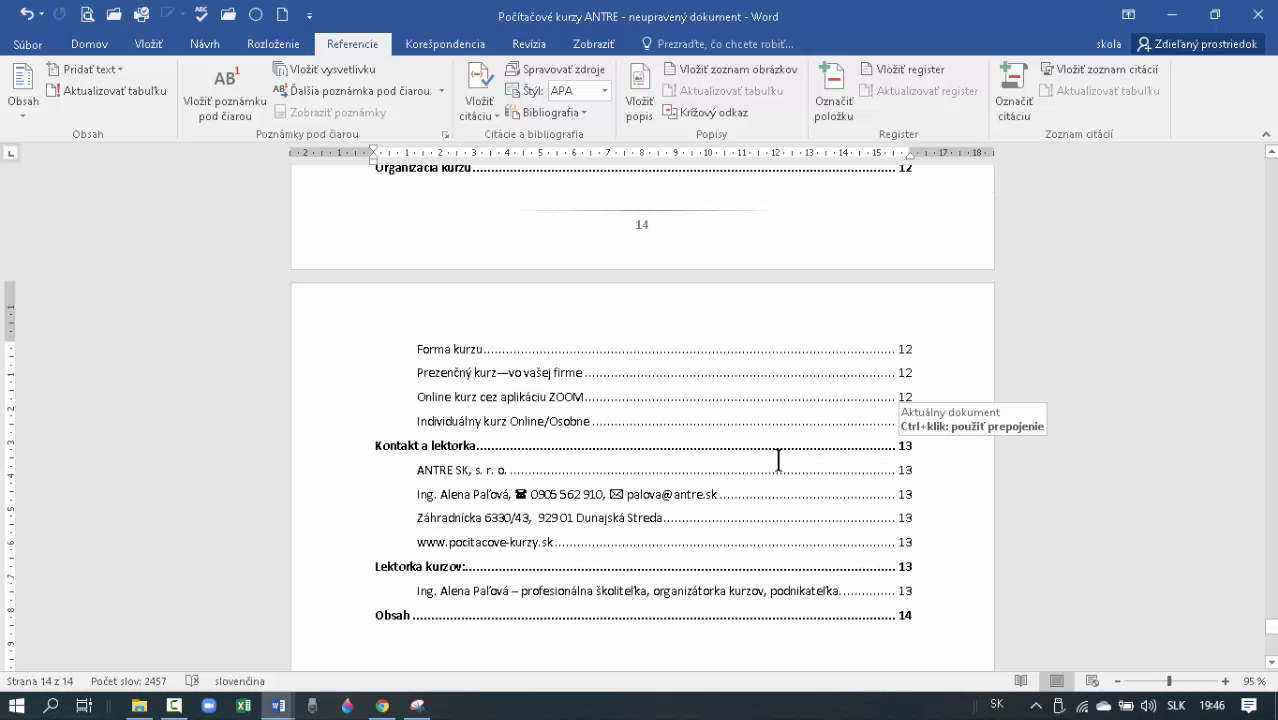
# Examine the new table of contents under Obsah, checking the course headings, their summaries and page numbers.
pyautogui.scroll(20, 778, 460)
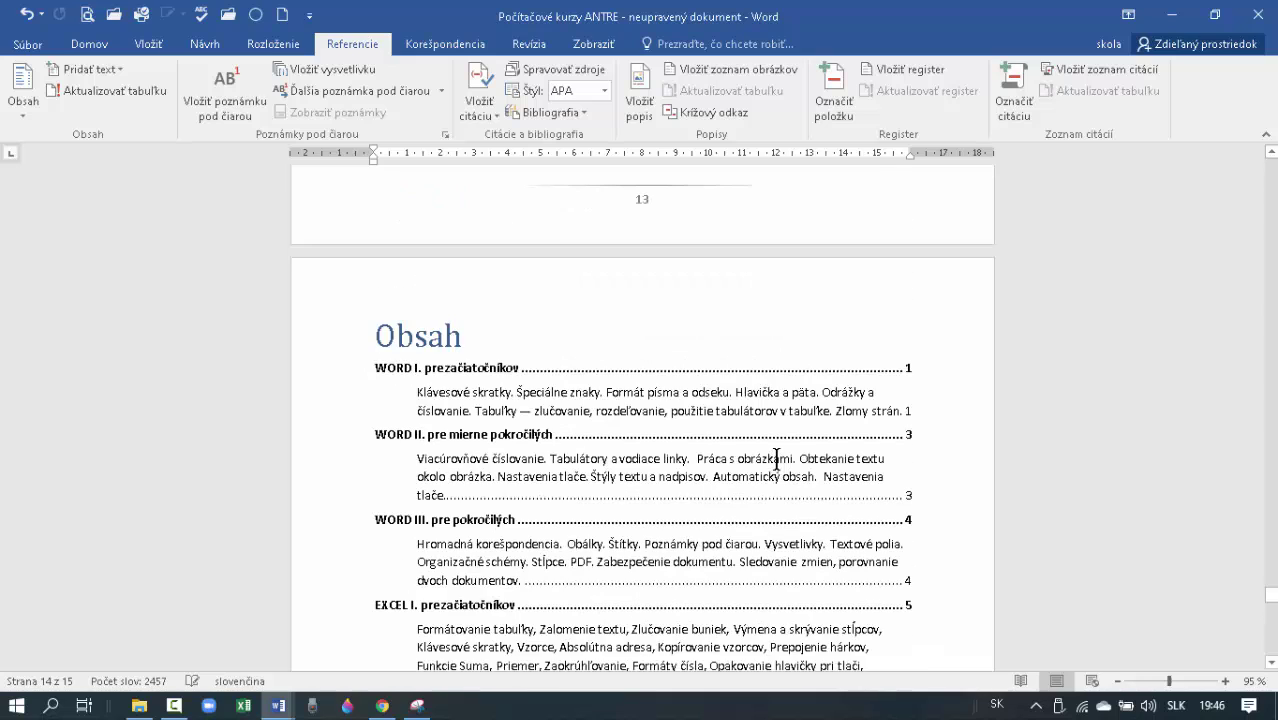
pyautogui.click(476, 404)
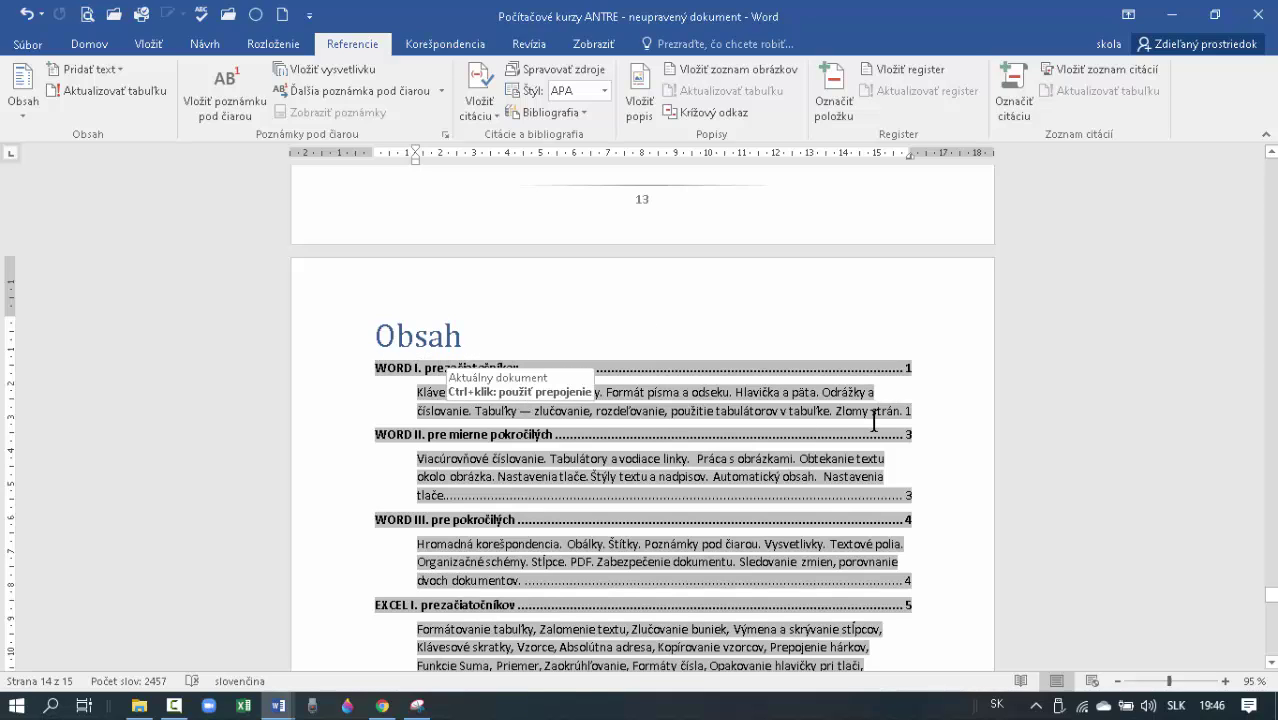
pyautogui.click(906, 495)
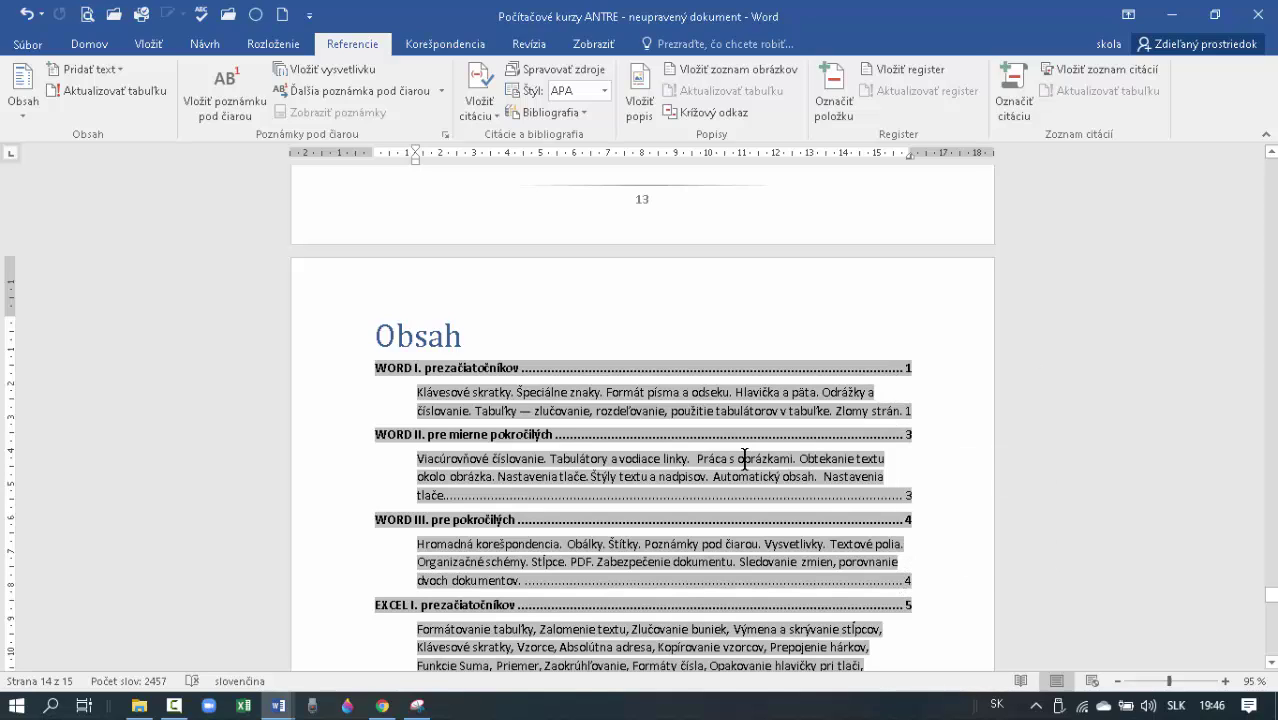
pyautogui.scroll(-3, 740, 445)
pyautogui.click(673, 292)
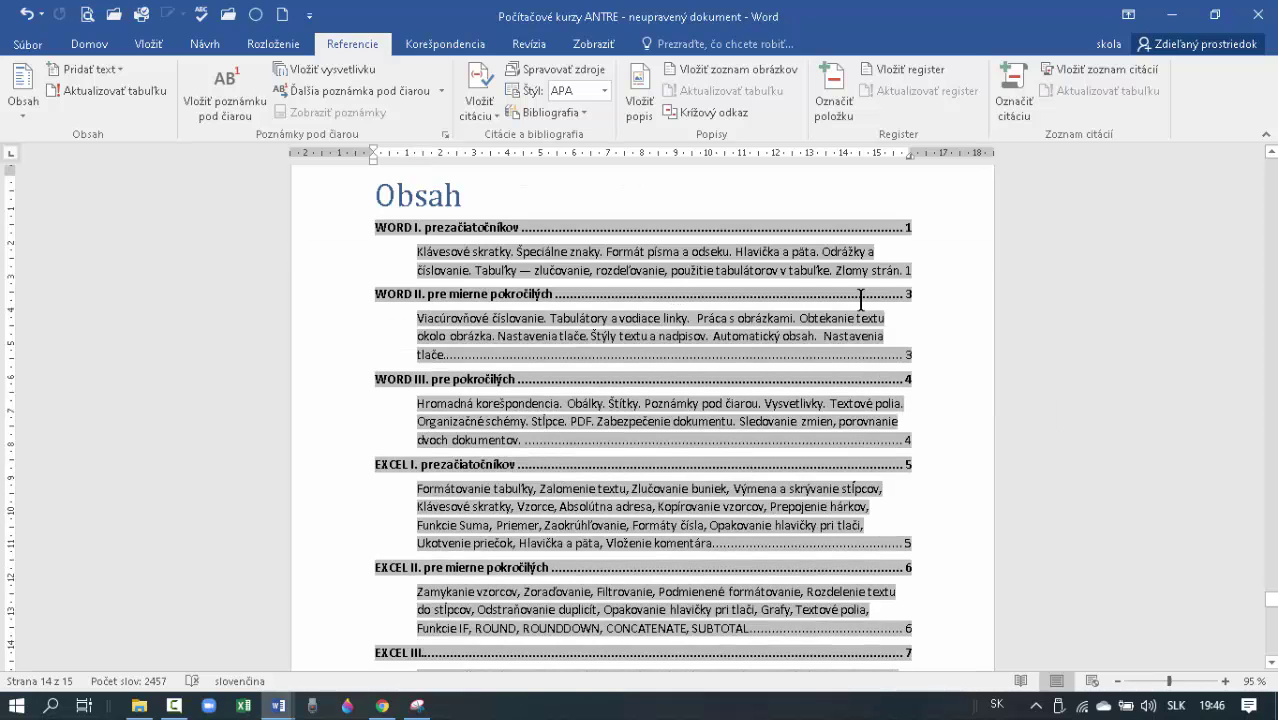
pyautogui.click(590, 358)
pyautogui.click(450, 228)
pyautogui.click(565, 190)
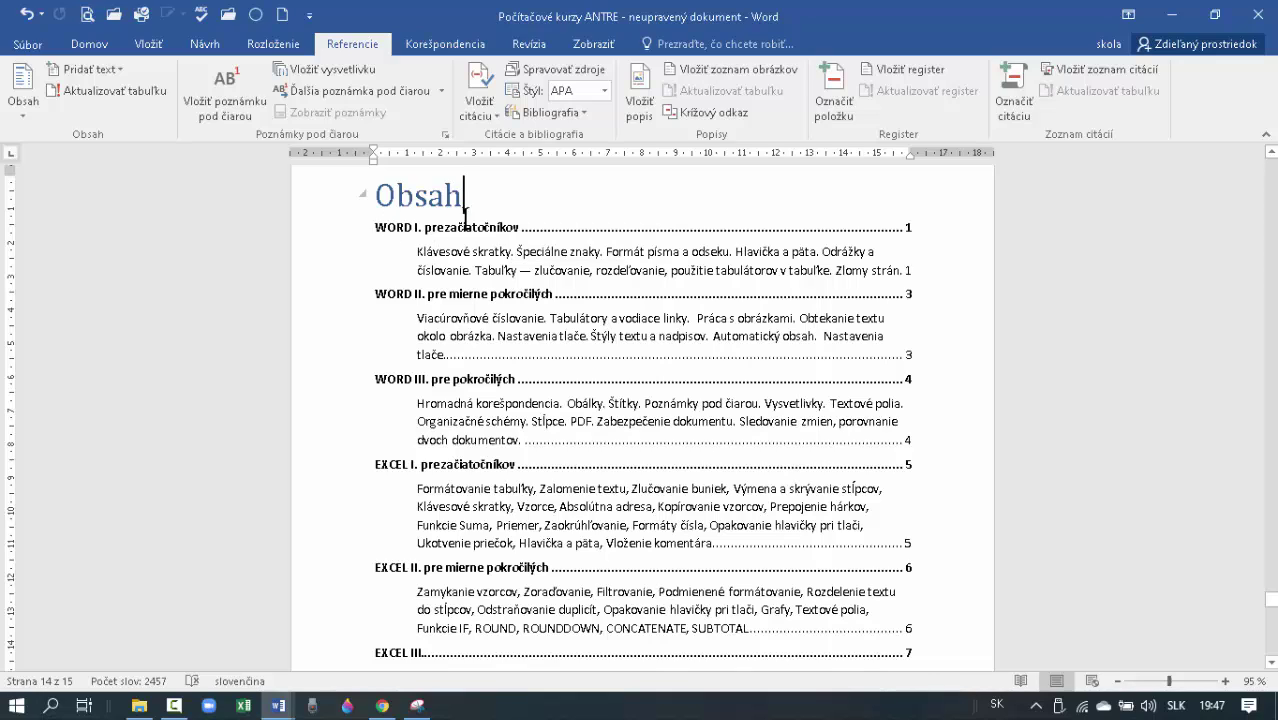
# Colour the first-level entries of the table of contents red, using the WORD I. entry.
pyautogui.click(345, 235)
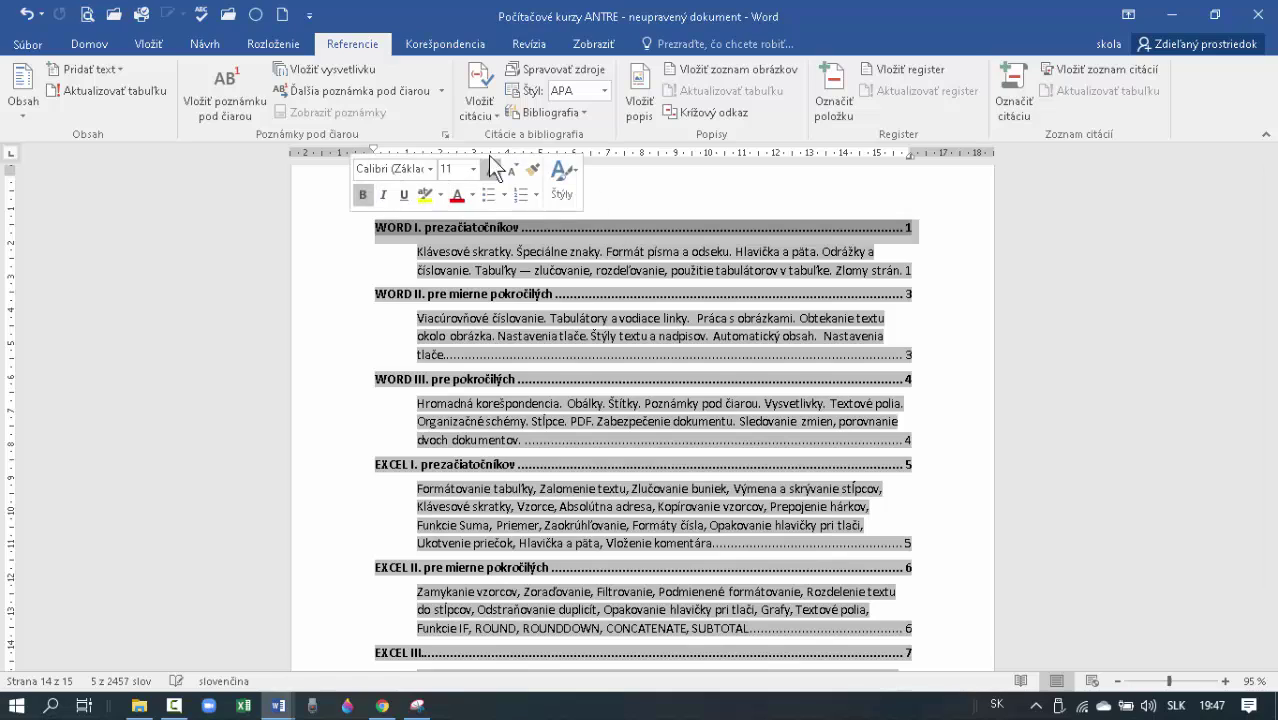
pyautogui.click(92, 44)
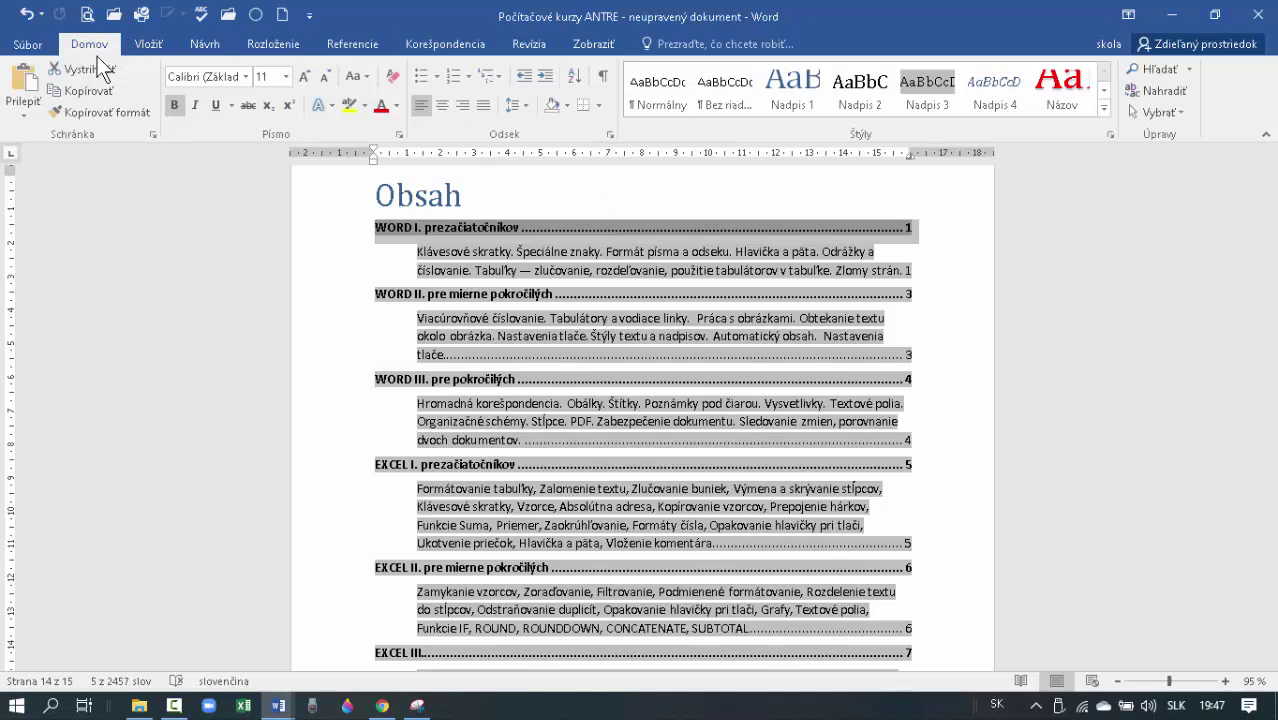
pyautogui.click(380, 106)
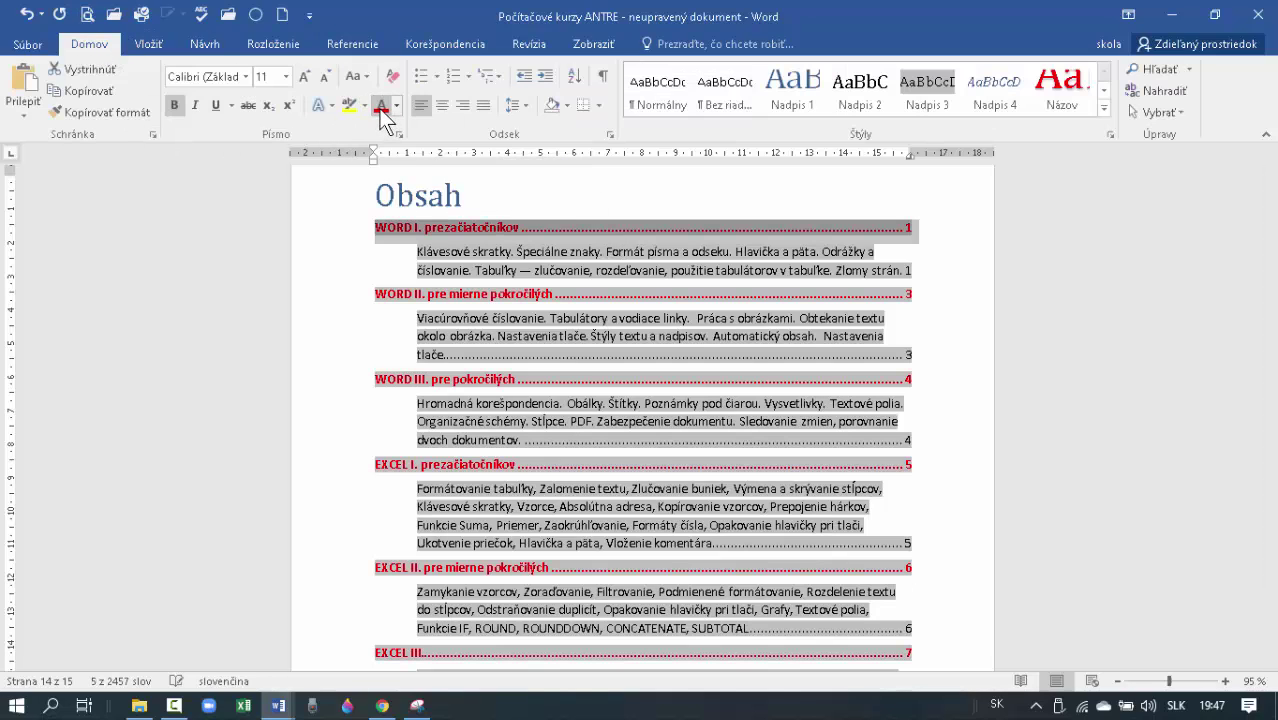
# Reduce the left indent of the second-level contents entries to about 0.75 cm and check the whole table.
pyautogui.click(538, 268)
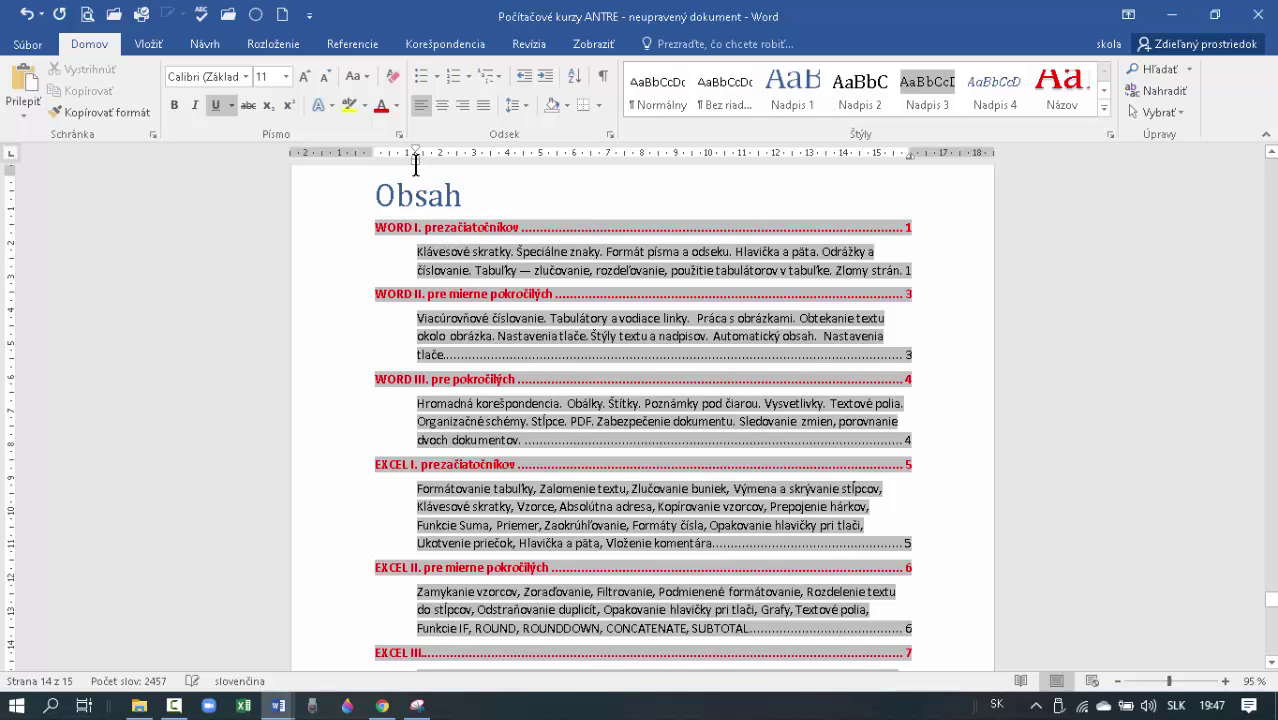
pyautogui.moveTo(414, 163); pyautogui.dragTo(397, 160)
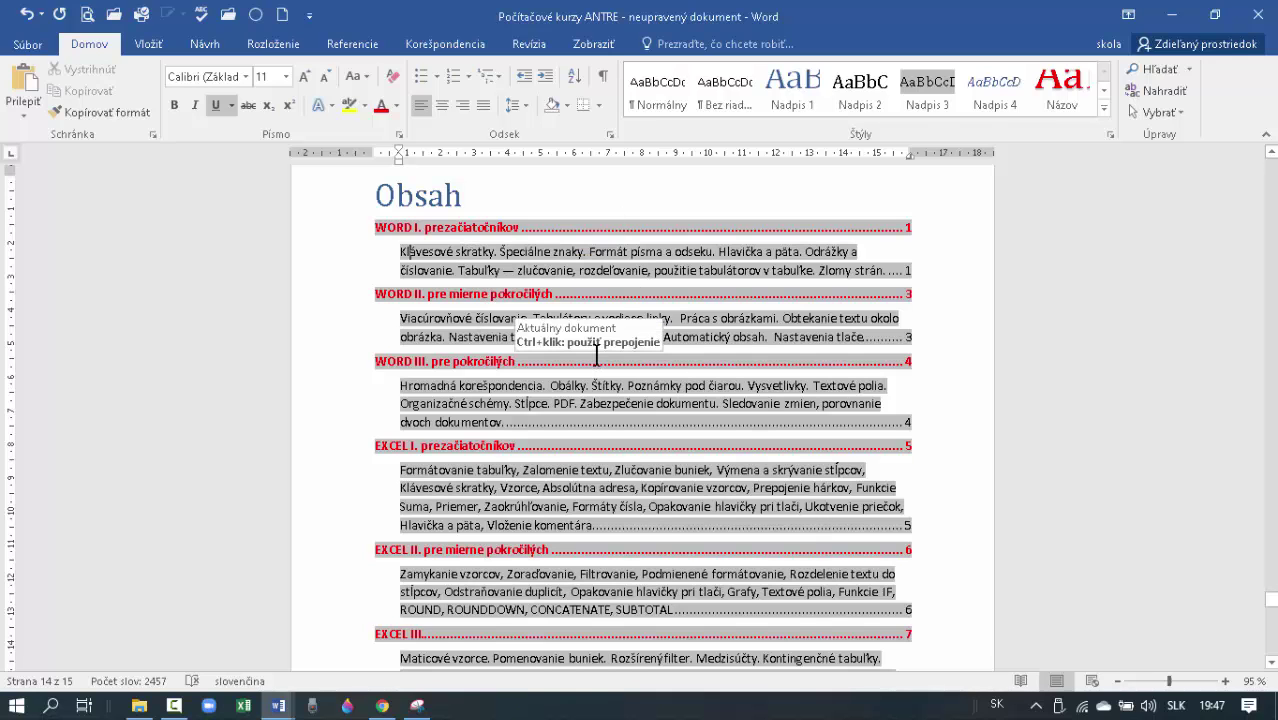
pyautogui.scroll(-5, 595, 355)
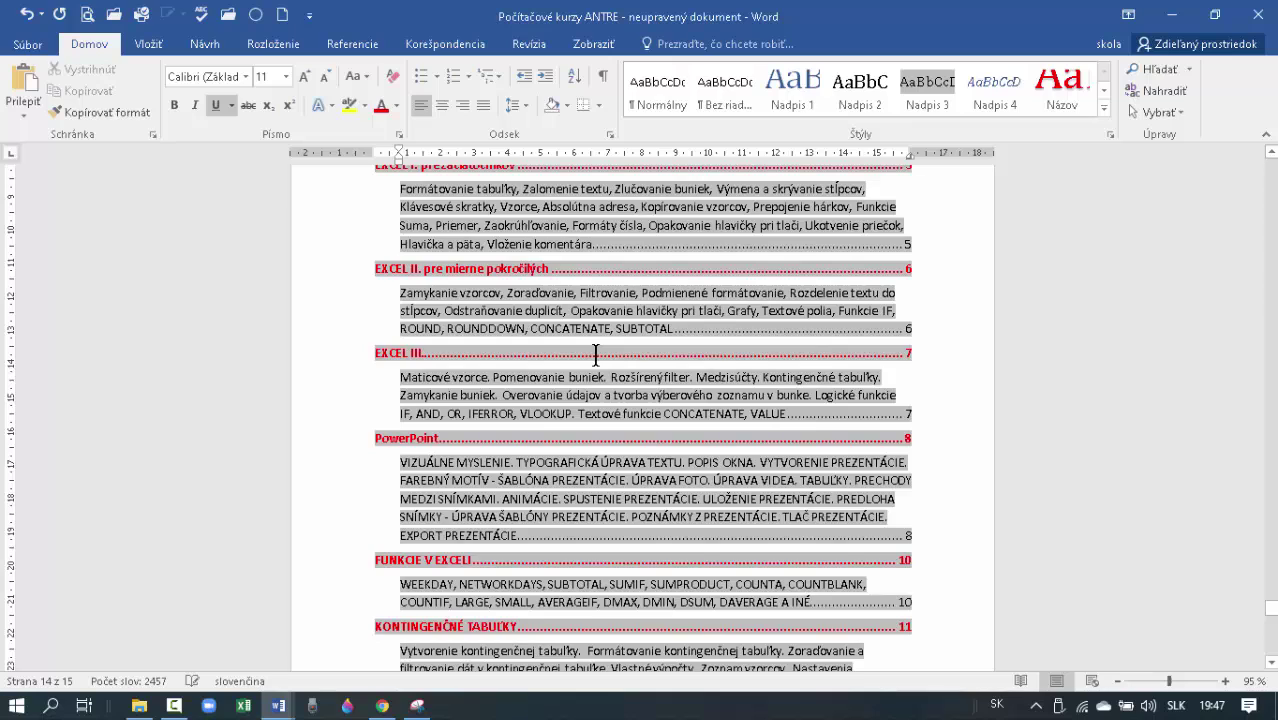
pyautogui.scroll(-10, 595, 355)
pyautogui.scroll(8, 595, 355)
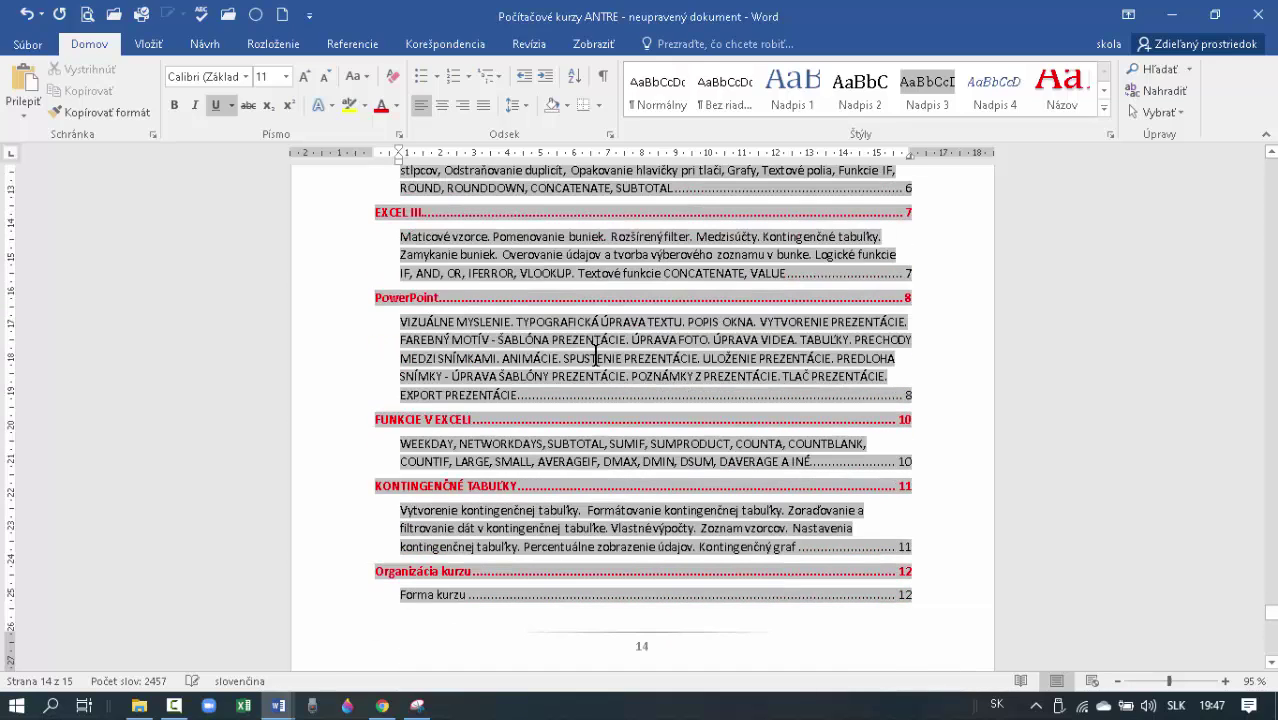
# Follow the contents link for EXCEL I. pre začiatočníkov to its chapter and place the cursor in the summary below the heading.
pyautogui.scroll(5, 595, 355)
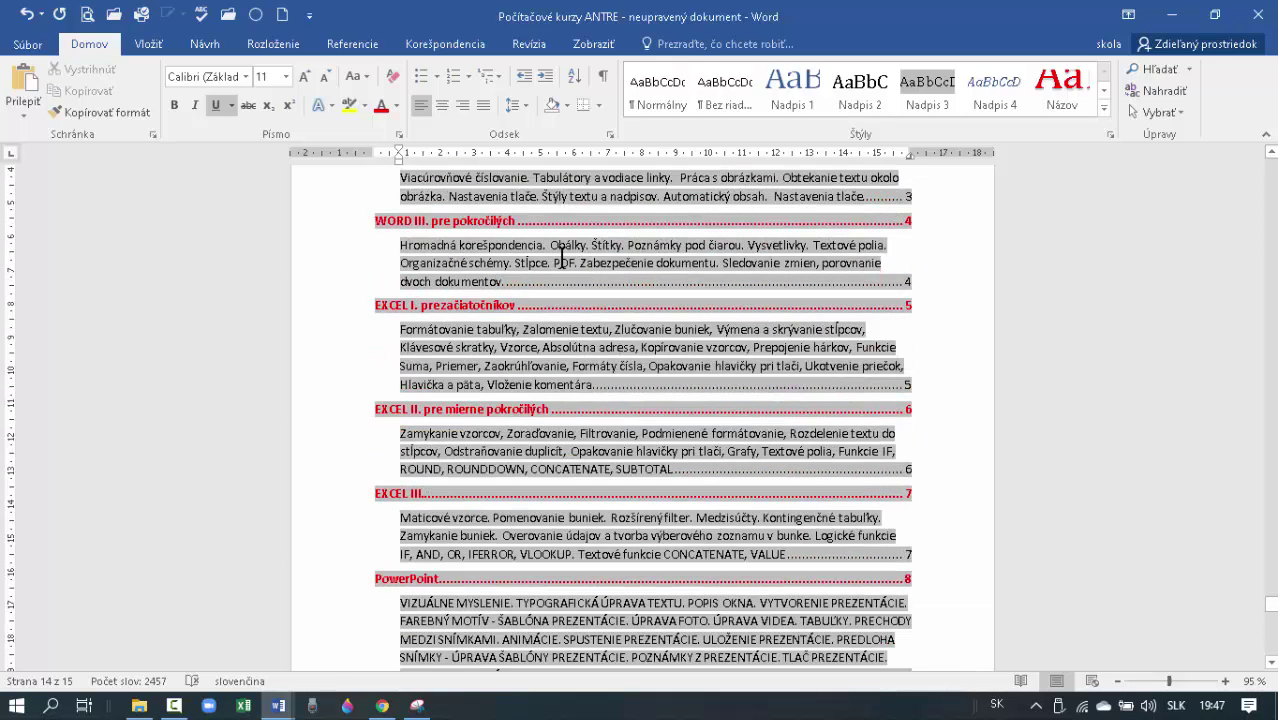
pyautogui.scroll(3, 486, 257)
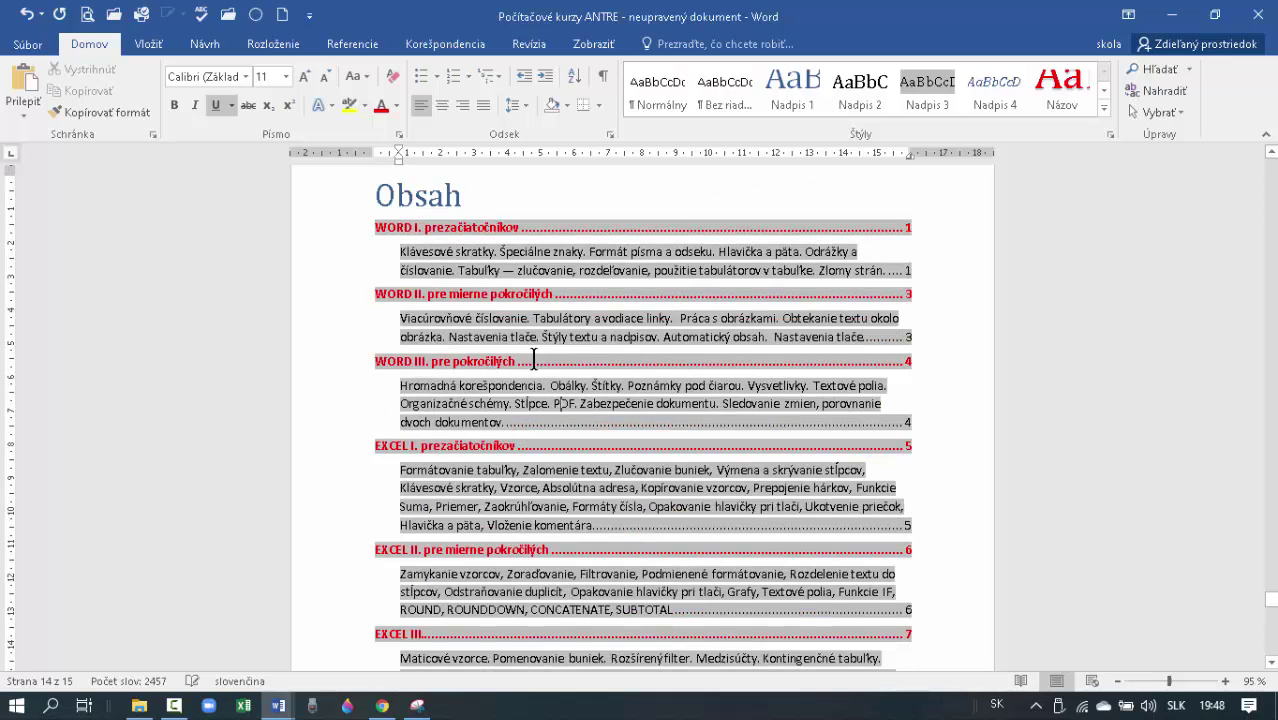
pyautogui.keyDown('ctrl'); pyautogui.click(456, 453); pyautogui.keyUp('ctrl')
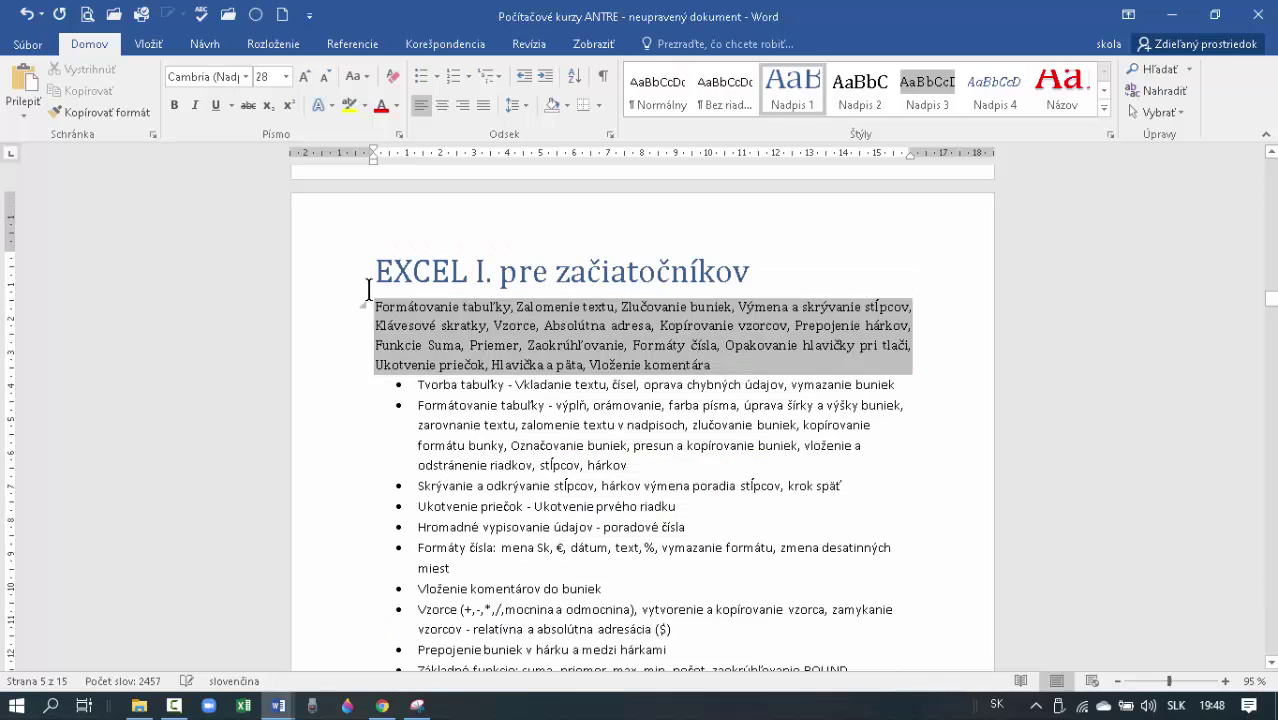
pyautogui.click(638, 341)
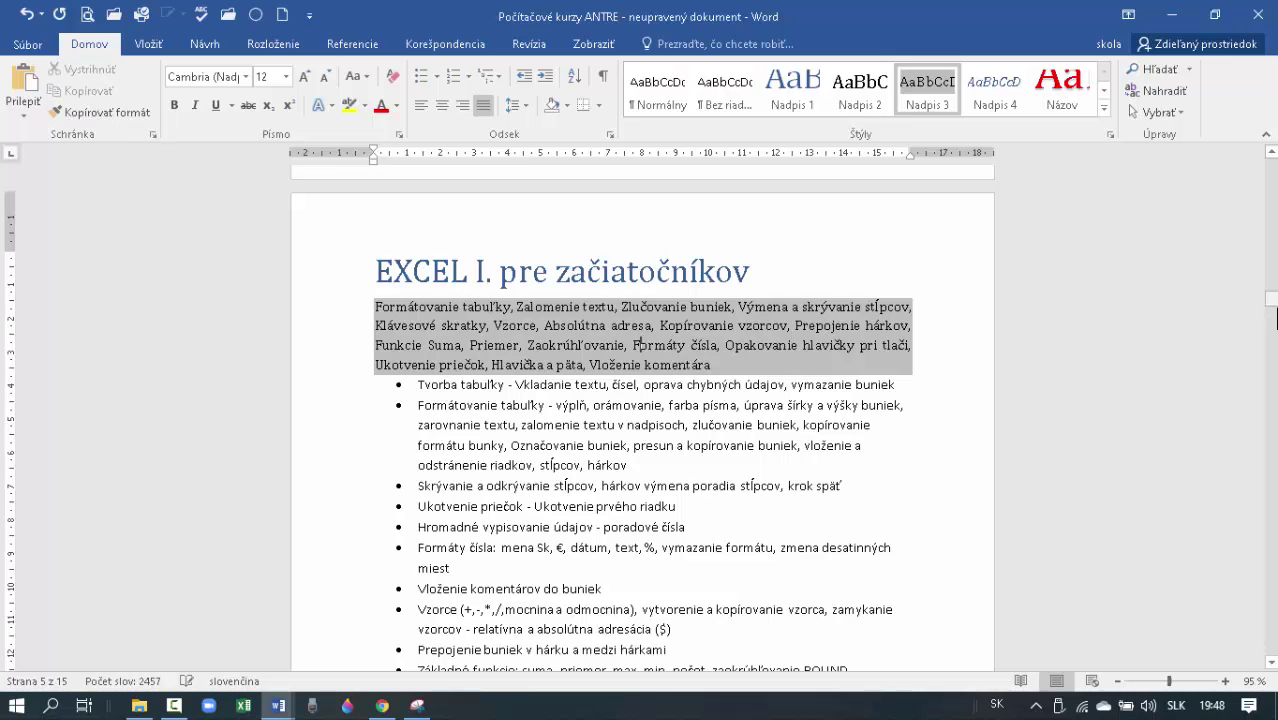
# Return to the table of contents near the document's end and place the cursor in the EXCEL II. summary entry.
pyautogui.moveTo(1270, 299); pyautogui.dragTo(1274, 648)
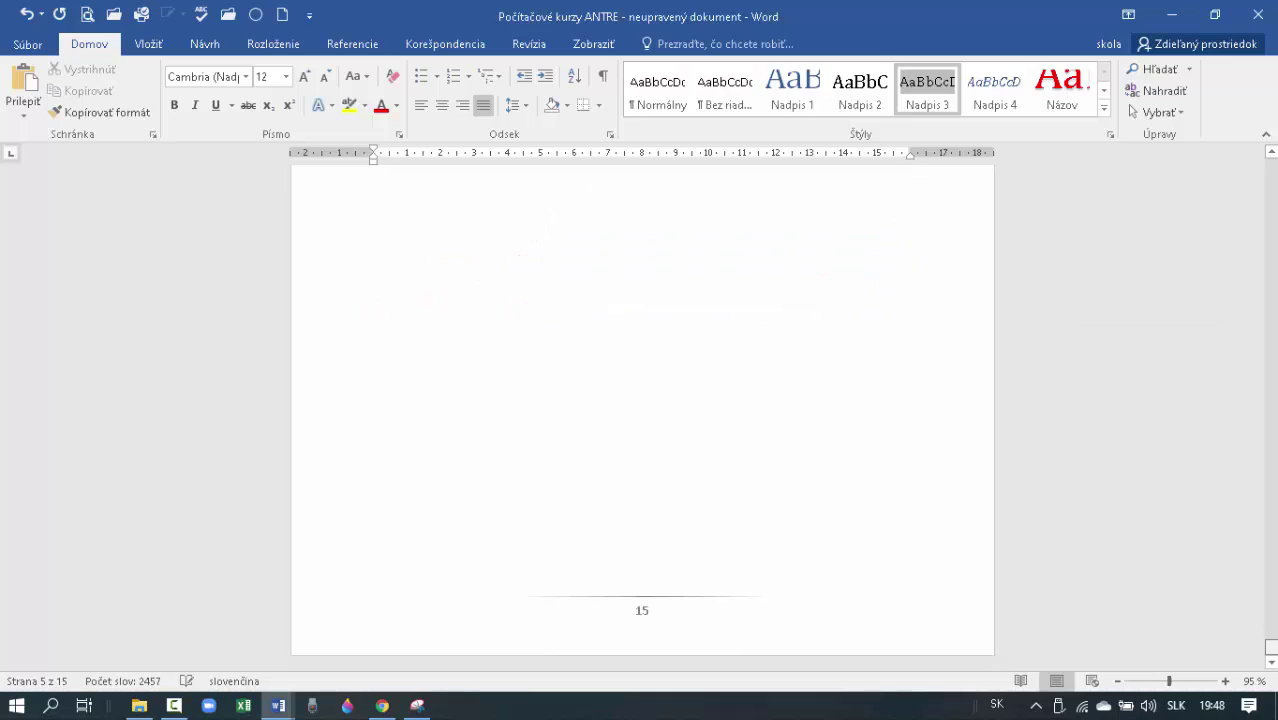
pyautogui.scroll(7, 441, 365)
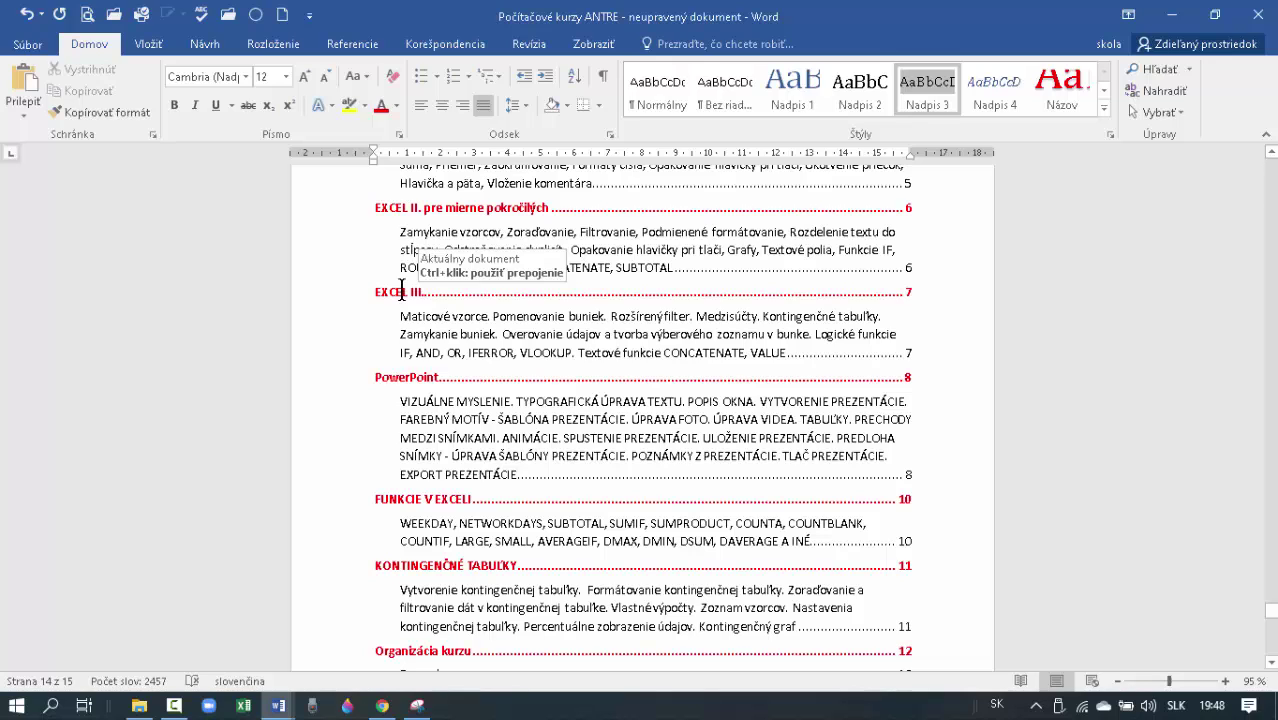
pyautogui.click(477, 296)
pyautogui.click(495, 269)
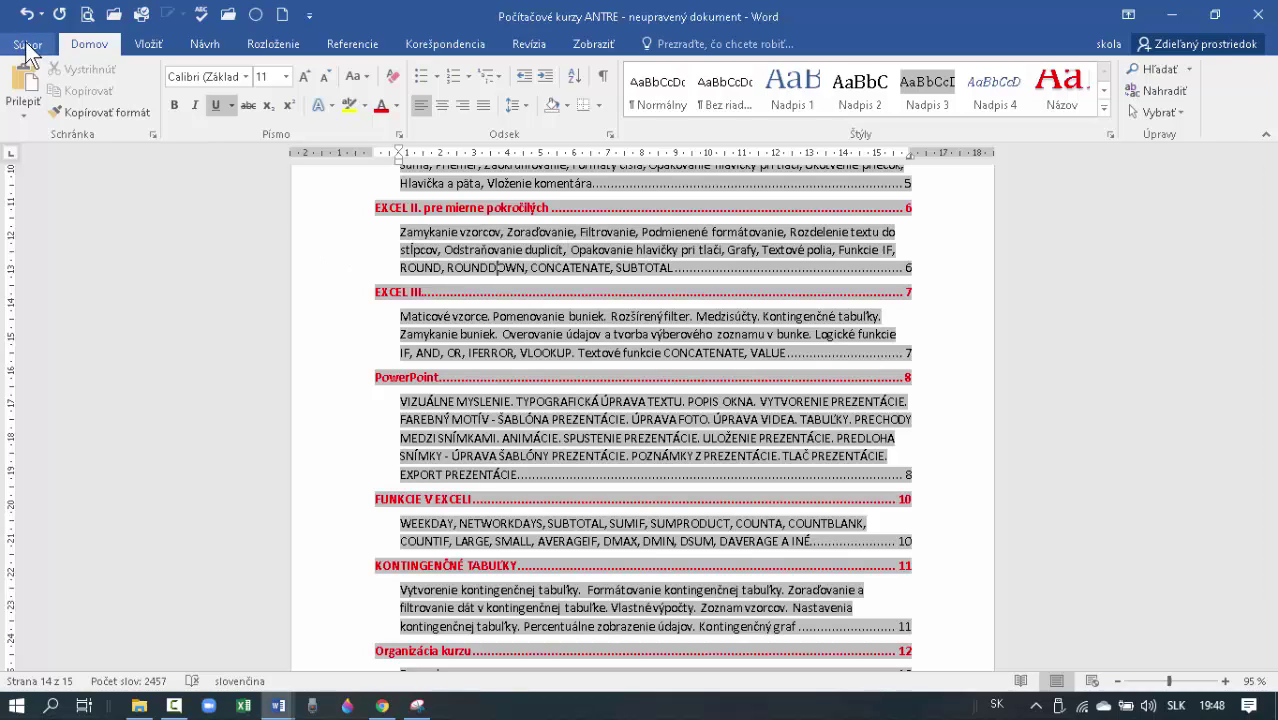
pyautogui.click(447, 268)
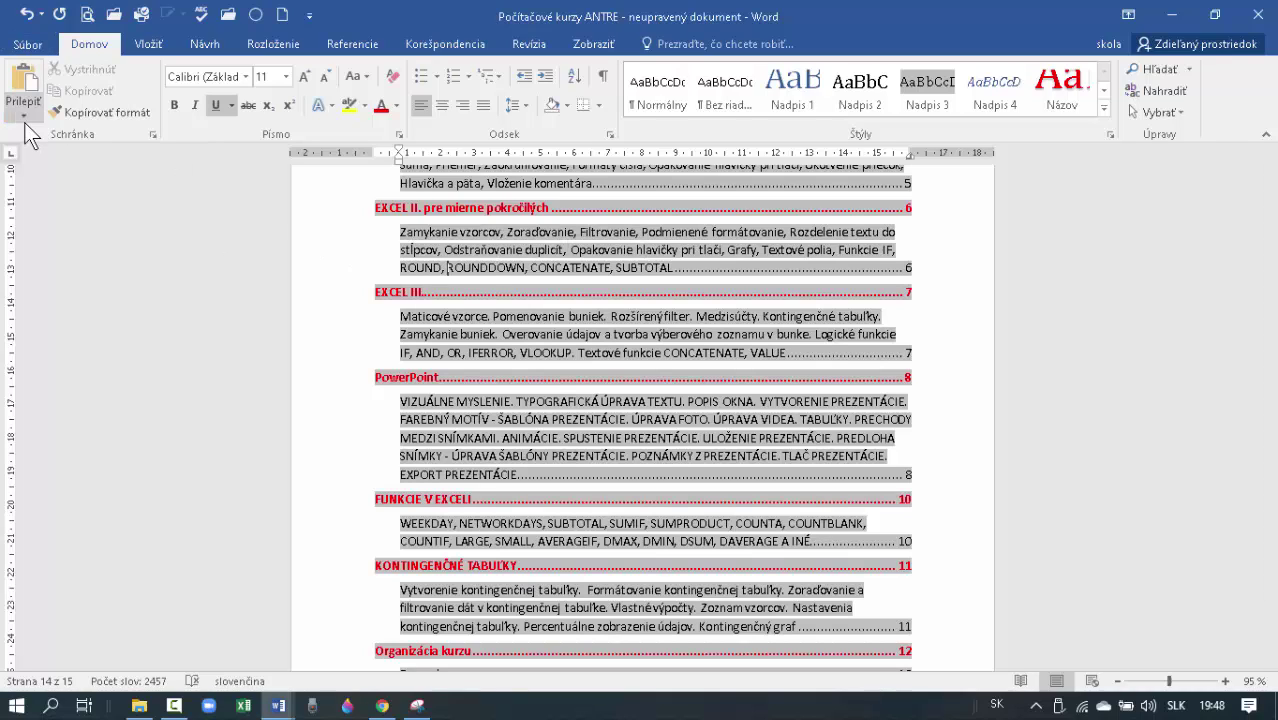
# Prepare to save a copy in the Ponuka kurzov folder as "Počítačové kurzy ANTRE - pdf dokument" in PDF format.
pyautogui.click(27, 47)
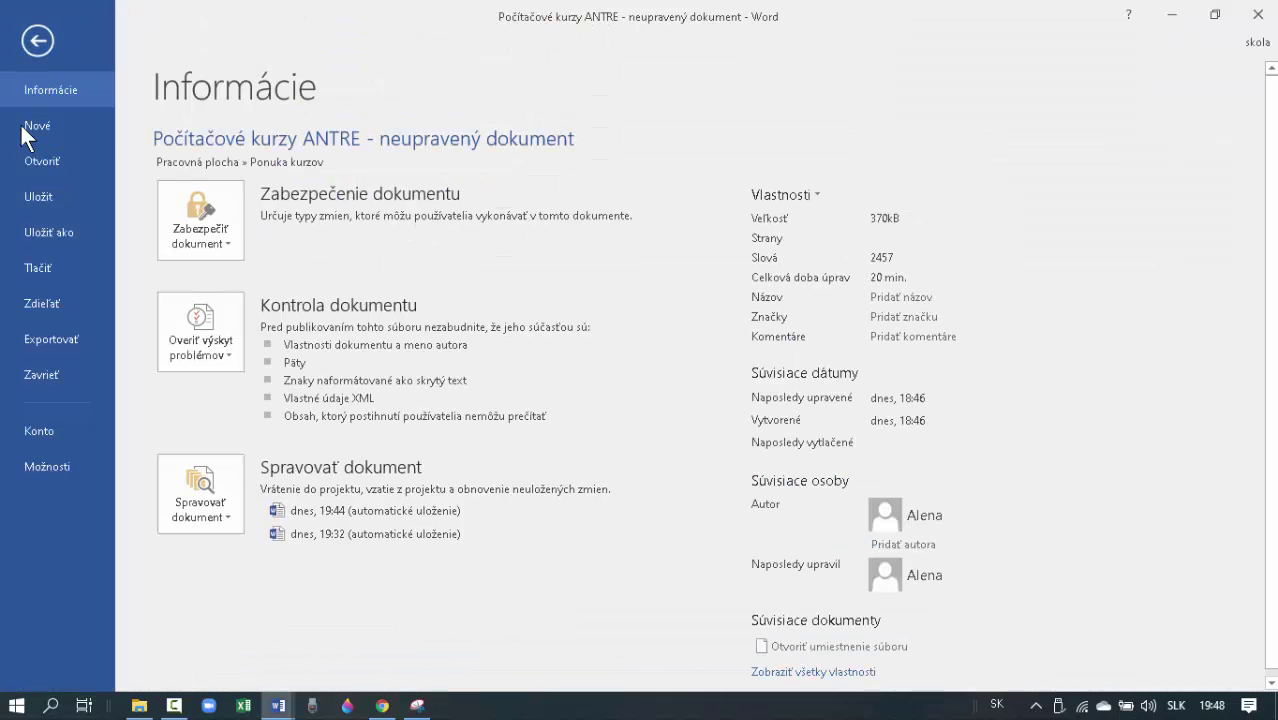
pyautogui.click(49, 230)
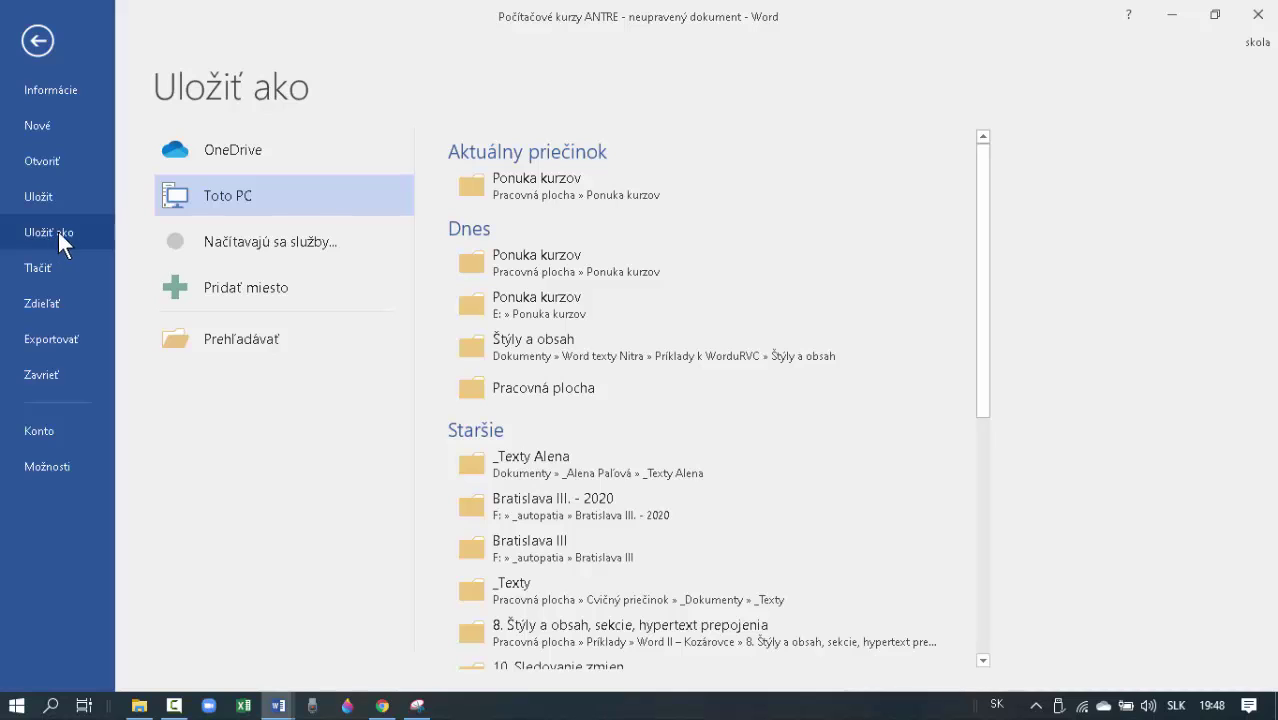
pyautogui.doubleClick(310, 196)
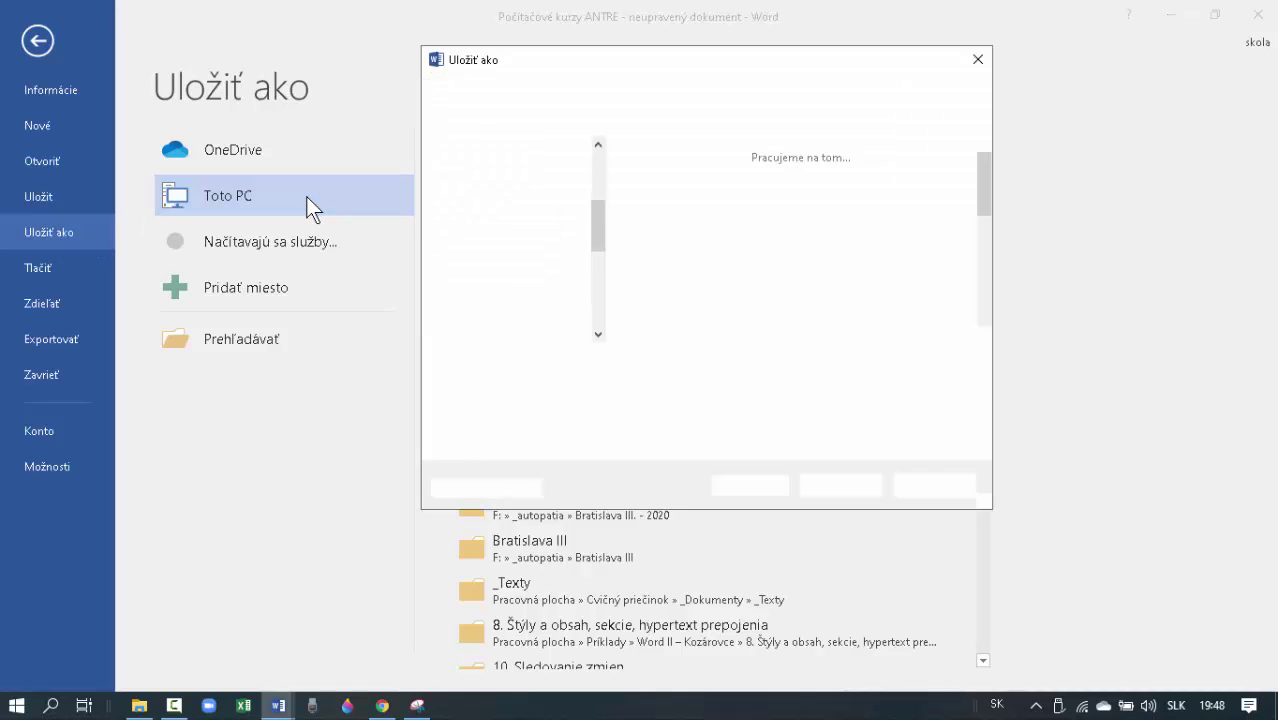
pyautogui.click(672, 363)
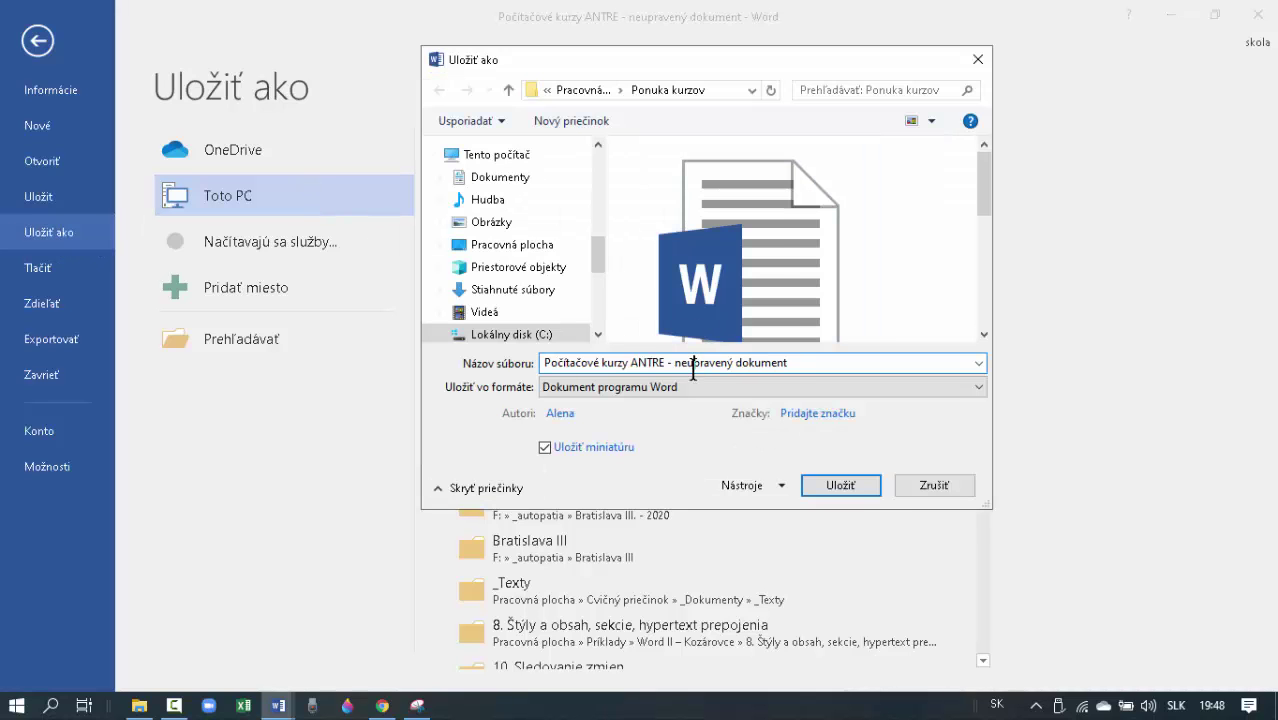
pyautogui.moveTo(672, 363); pyautogui.dragTo(813, 385)
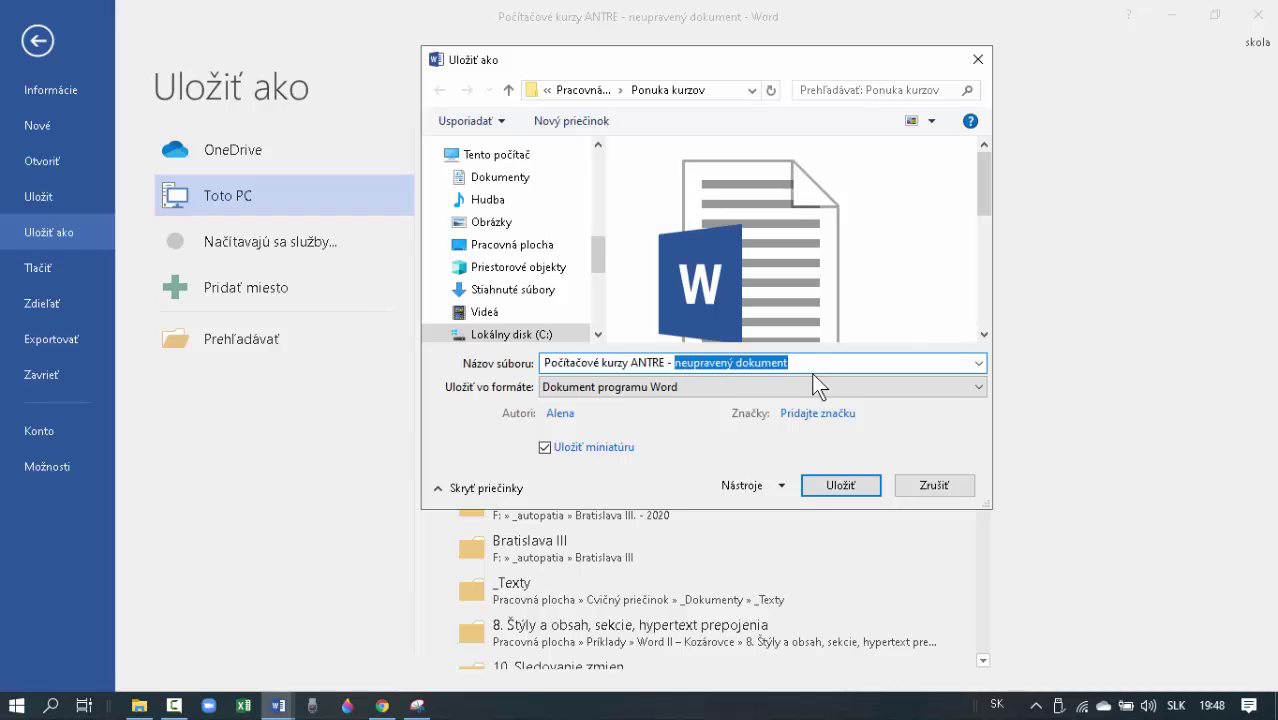
pyautogui.write('pdf ')
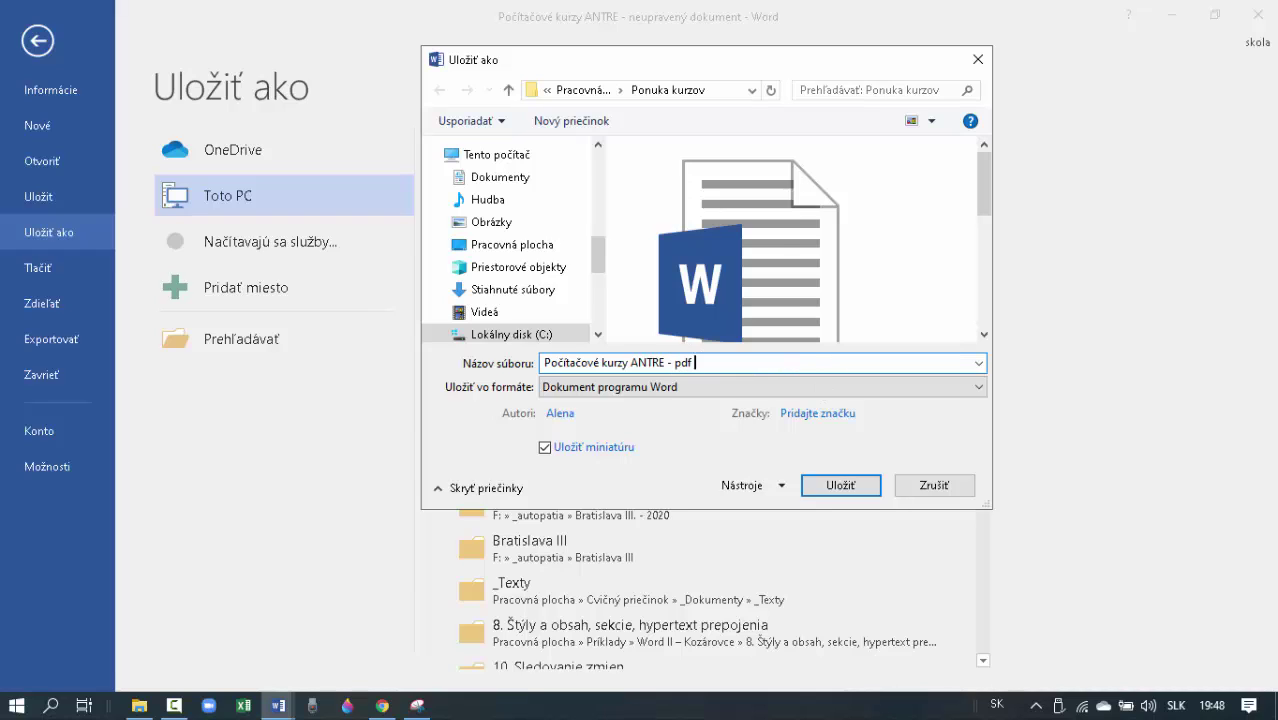
pyautogui.write('dokument')
pyautogui.click(652, 390)
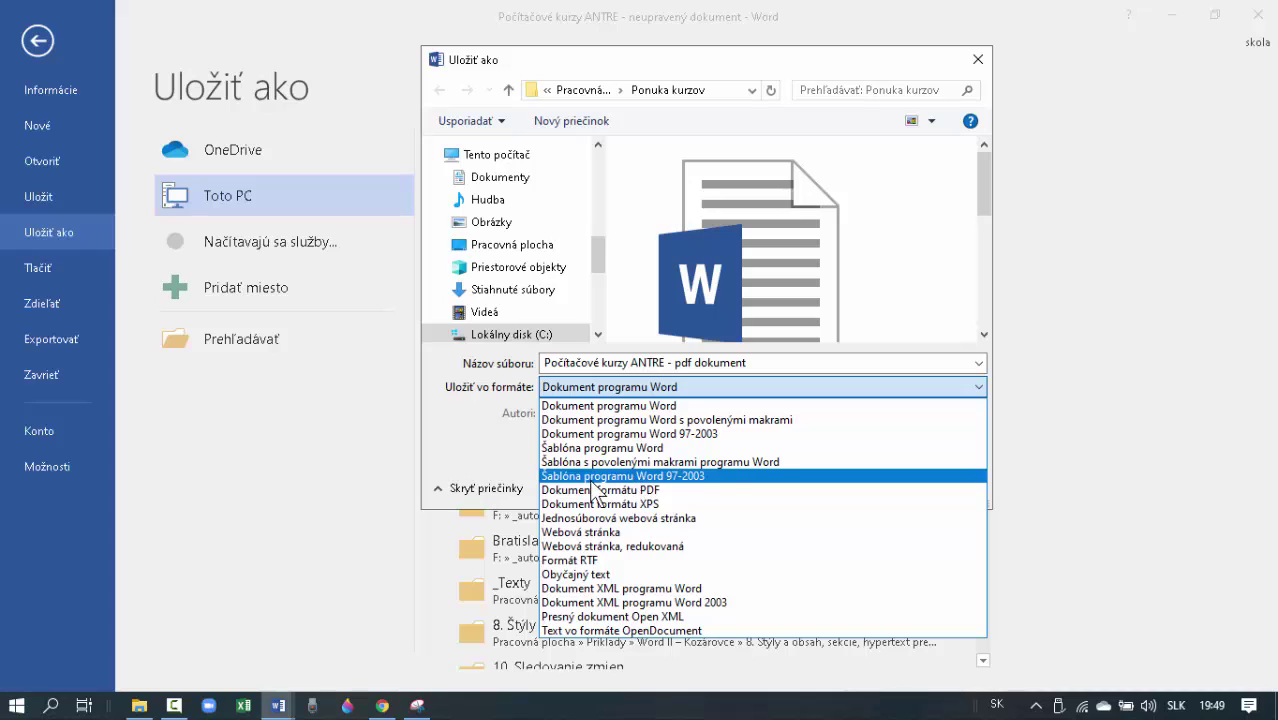
pyautogui.click(652, 491)
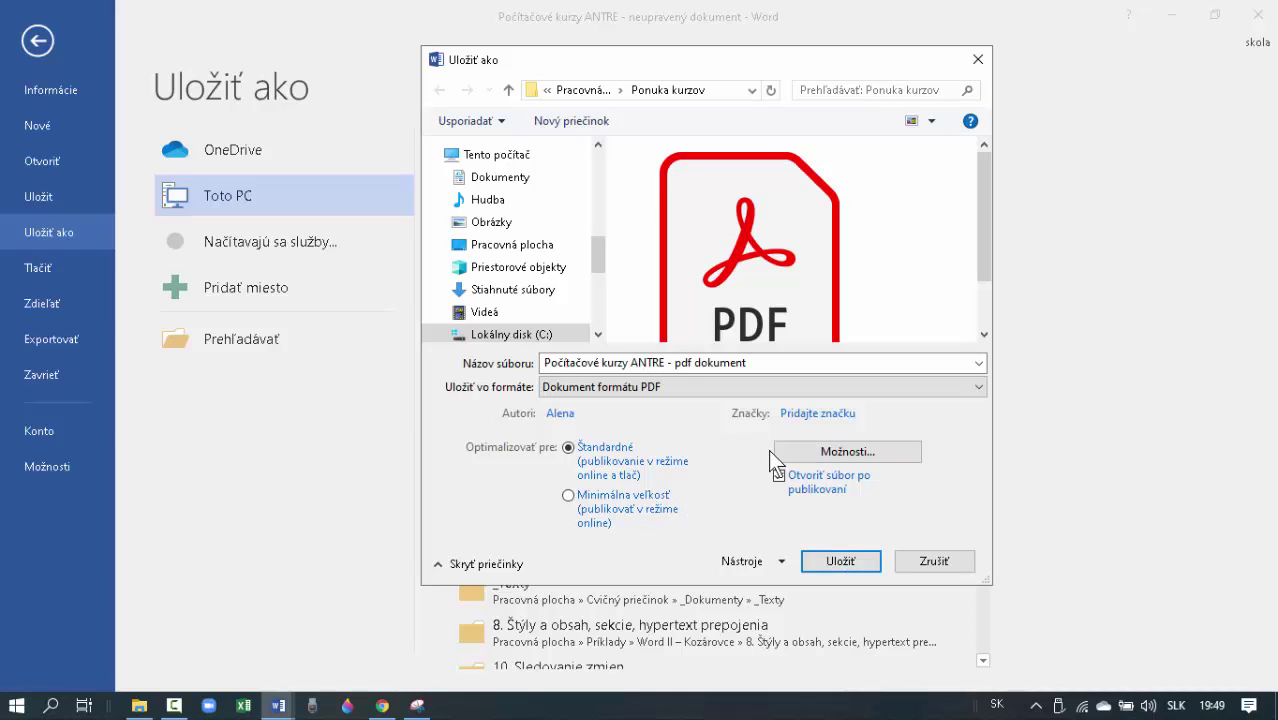
# In the PDF options, create bookmarks using headings (Nadpisy) and include all pages (Všetko).
pyautogui.click(848, 458)
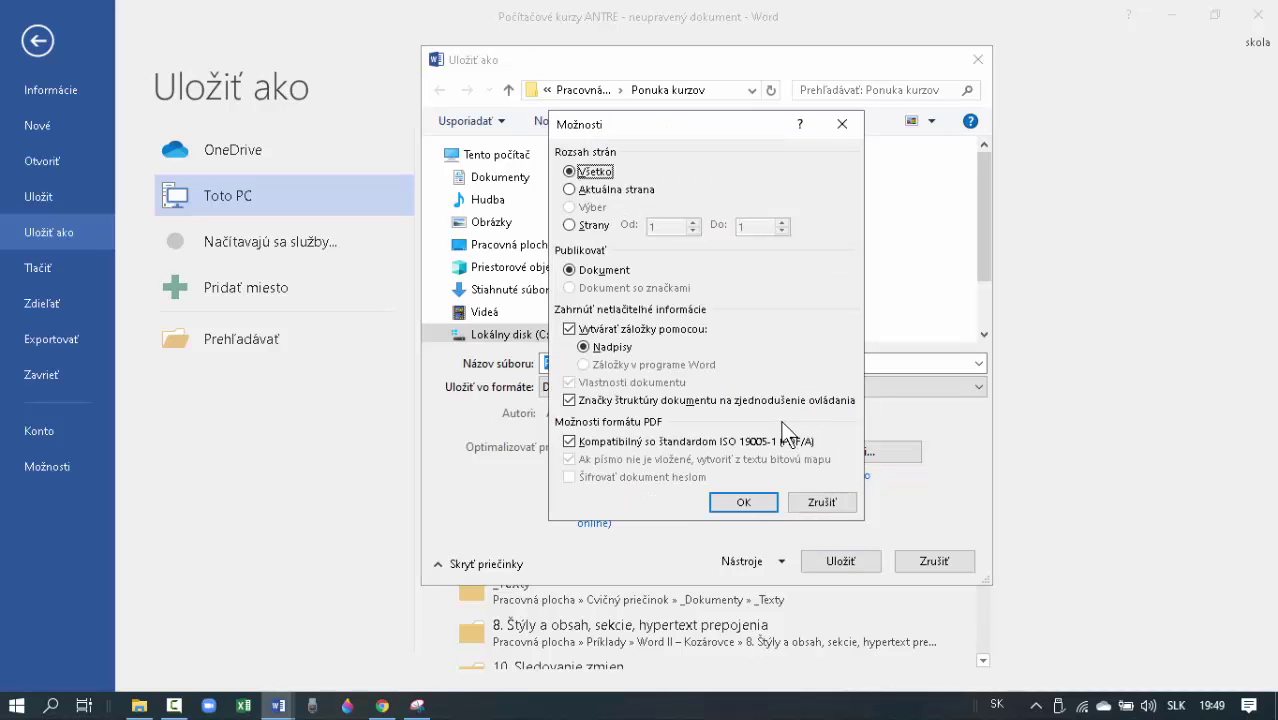
pyautogui.click(570, 330)
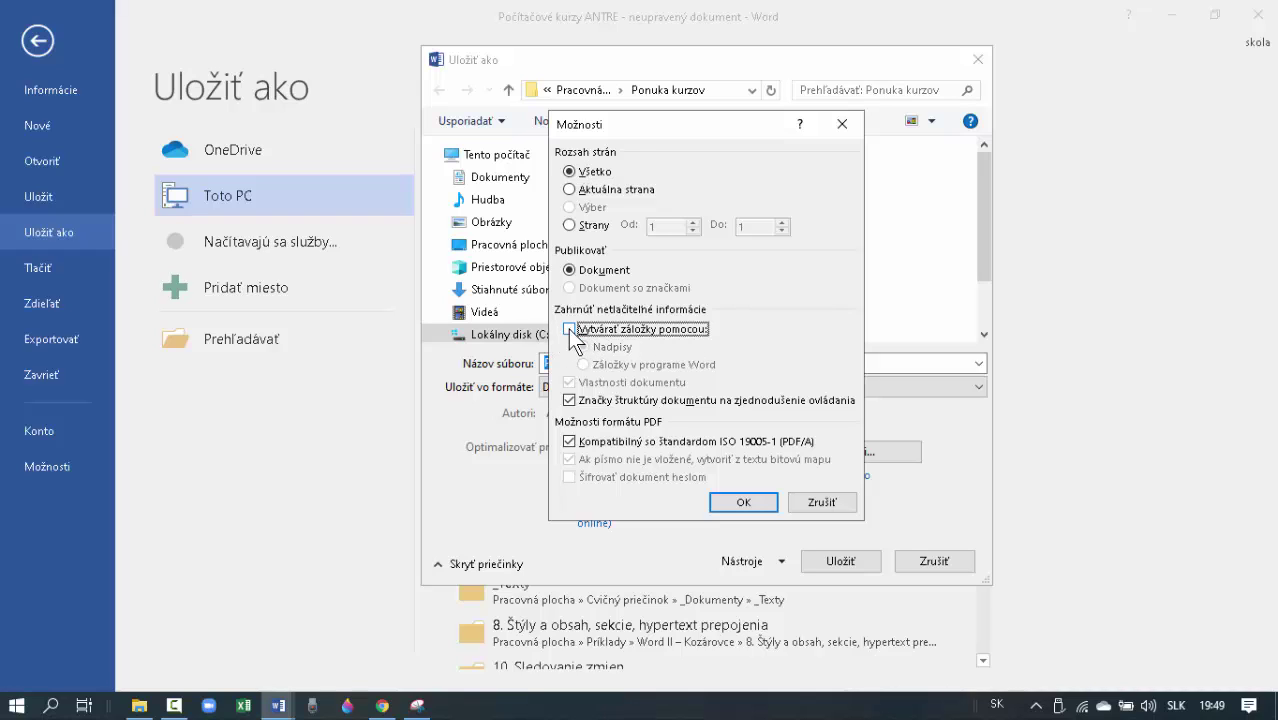
pyautogui.click(570, 330)
pyautogui.click(585, 347)
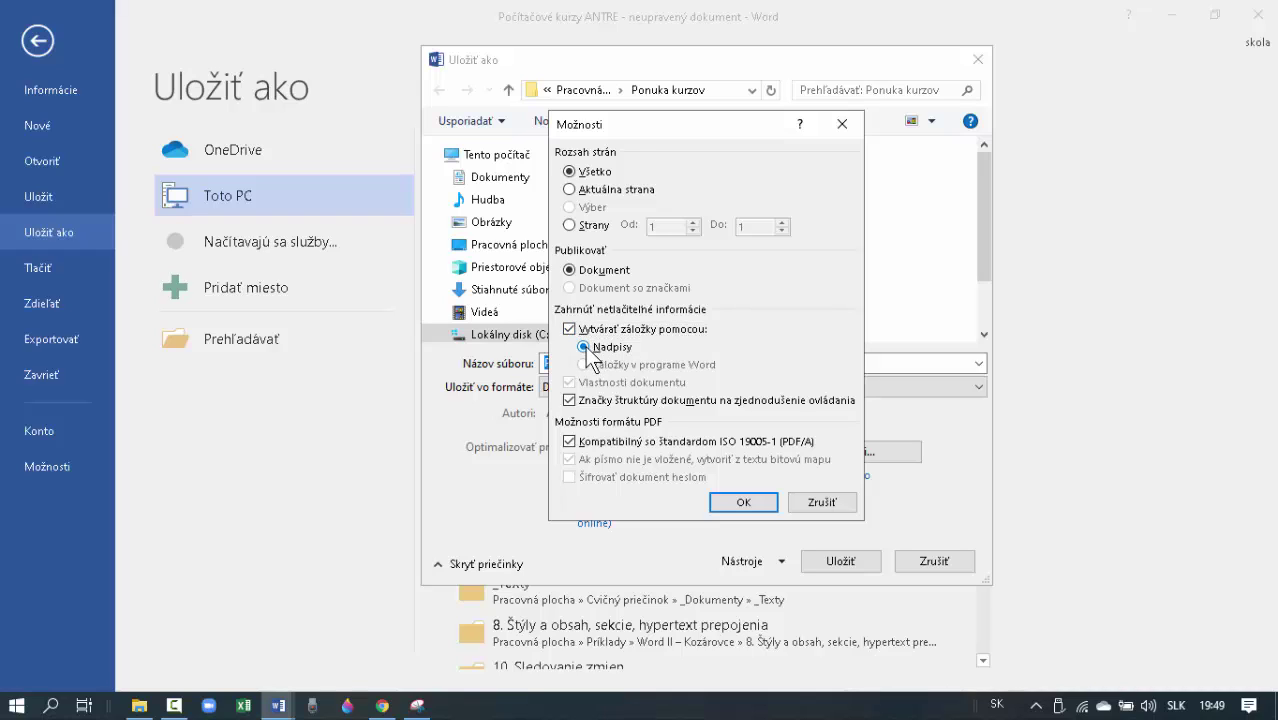
pyautogui.click(585, 346)
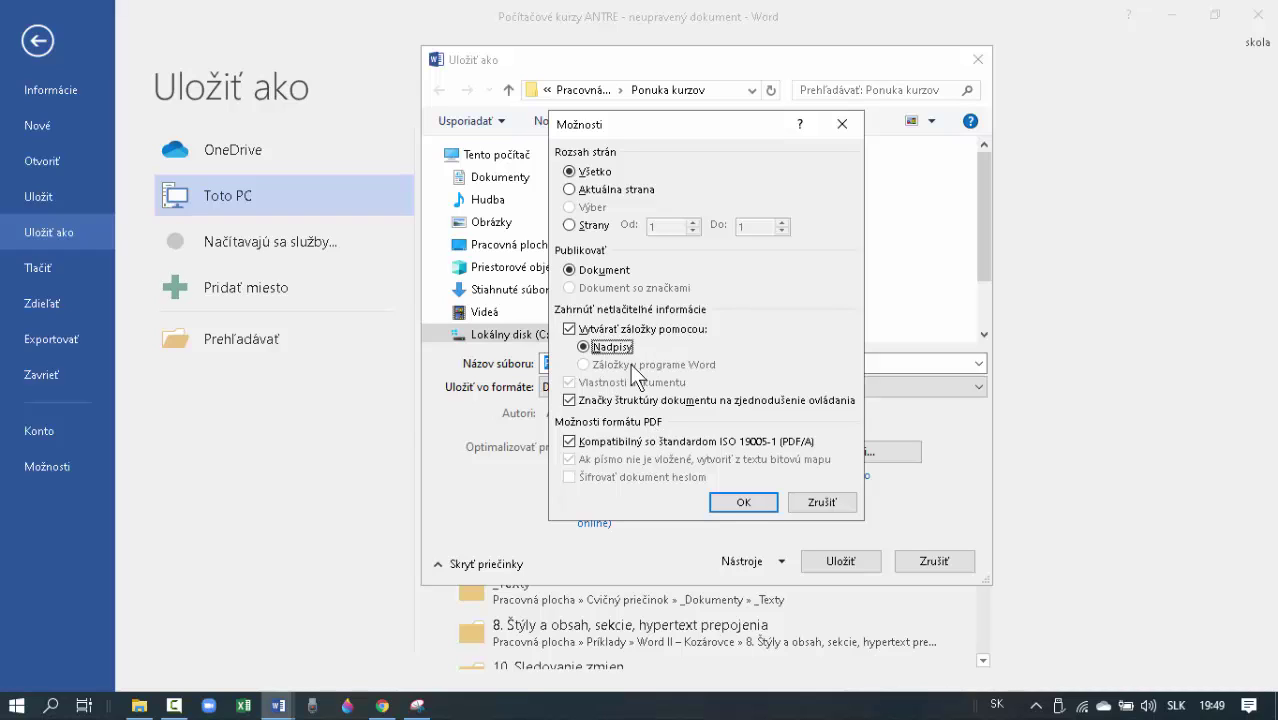
pyautogui.click(570, 225)
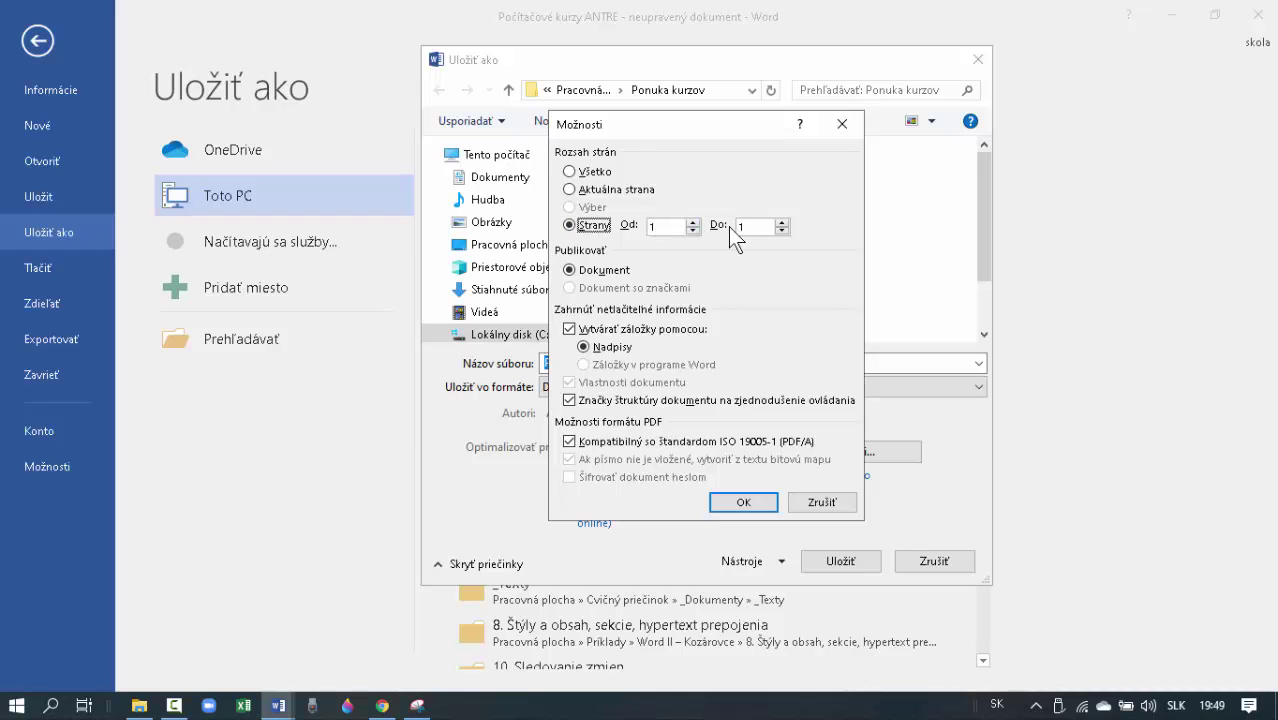
pyautogui.click(569, 172)
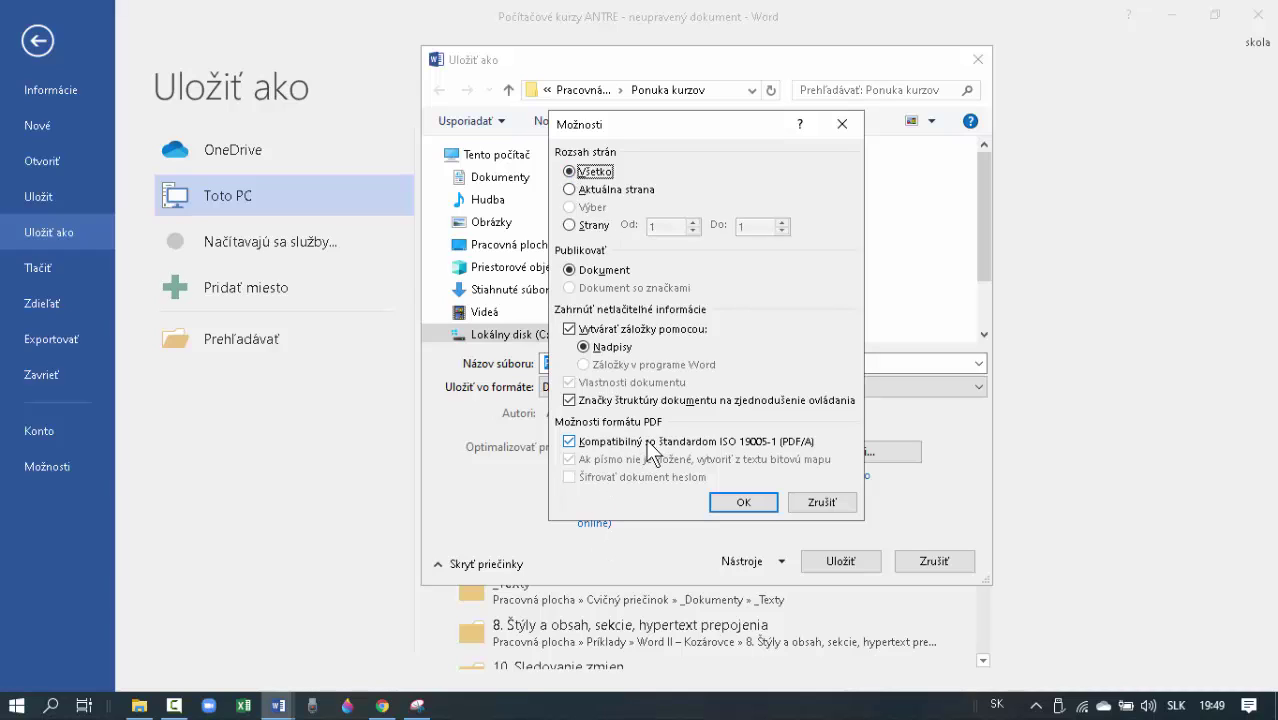
# Disable ISO 19005-1 (PDF/A) compatibility and enable password encryption of the PDF document.
pyautogui.click(570, 443)
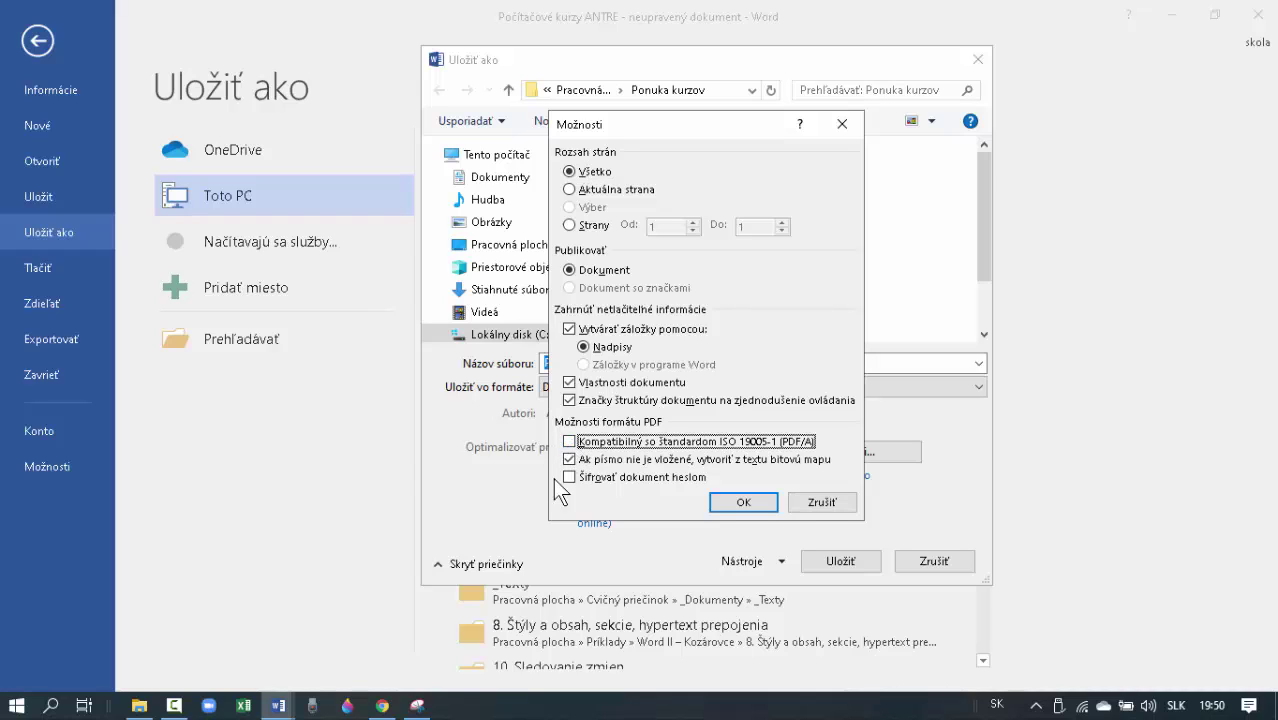
pyautogui.click(568, 476)
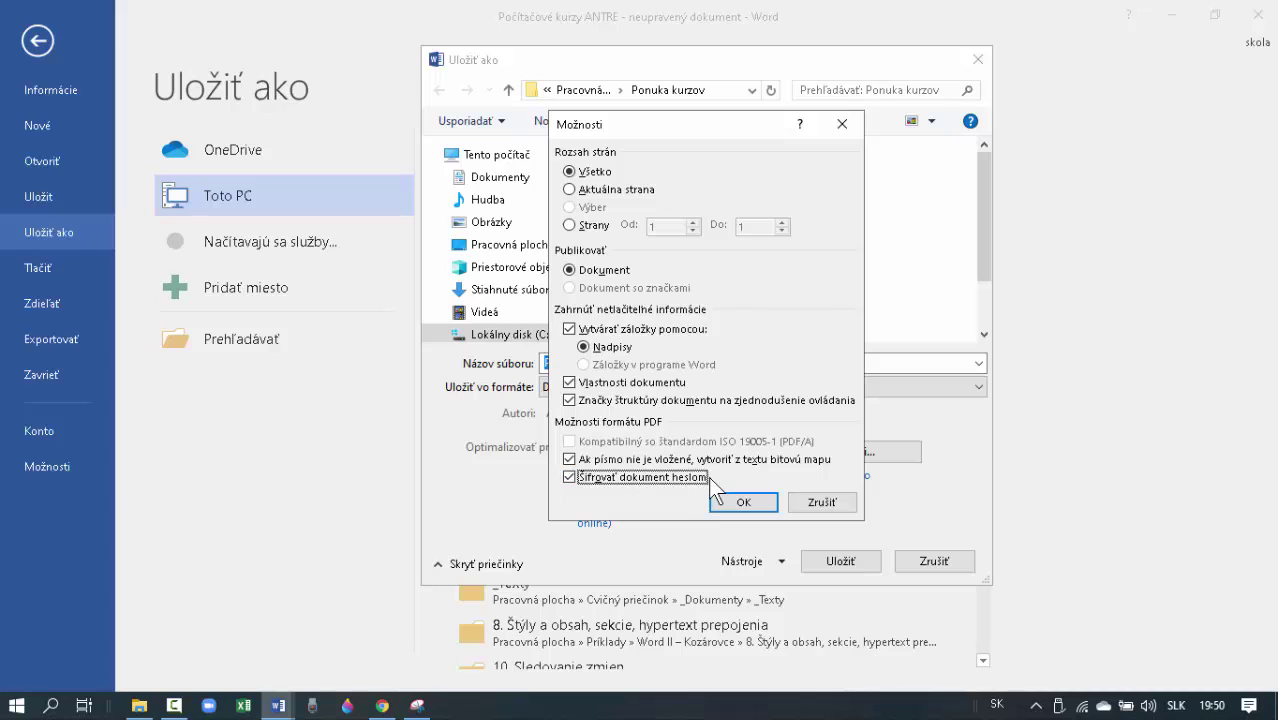
pyautogui.click(735, 502)
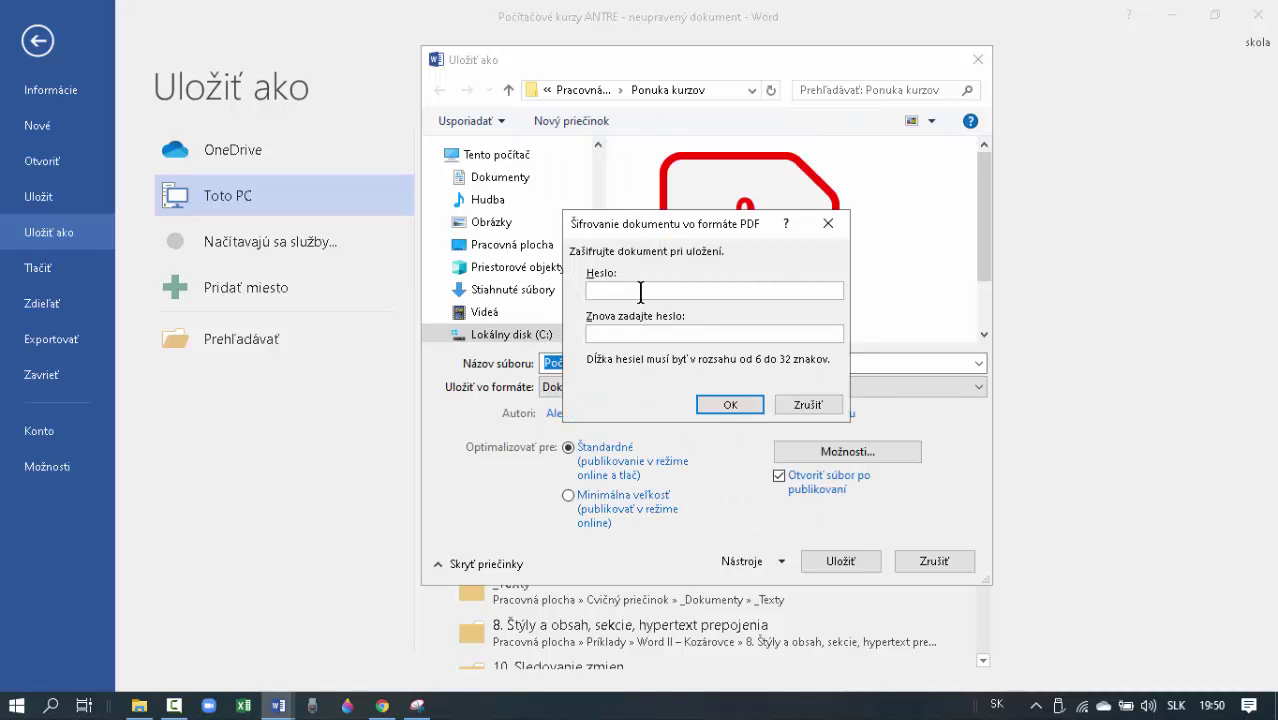
# Enter the PDF encryption password and its repetition, using at least six characters.
pyautogui.write('*')
pyautogui.click(728, 404)
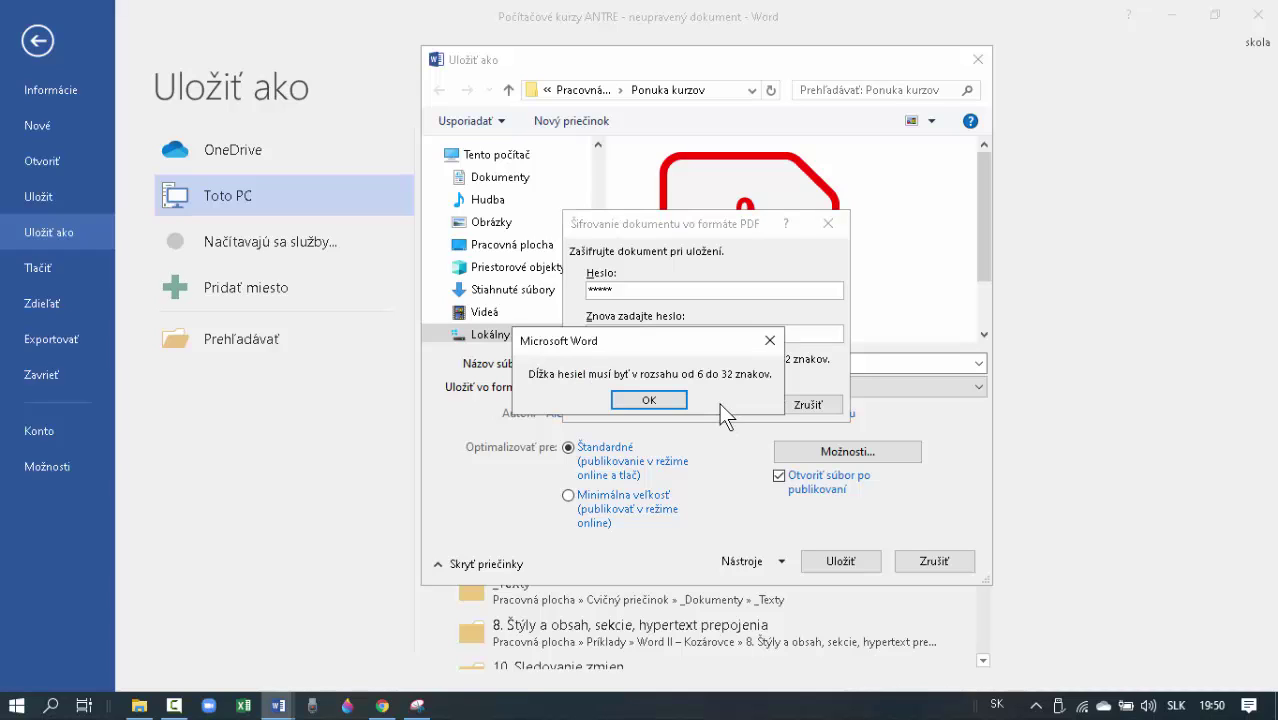
pyautogui.click(648, 401)
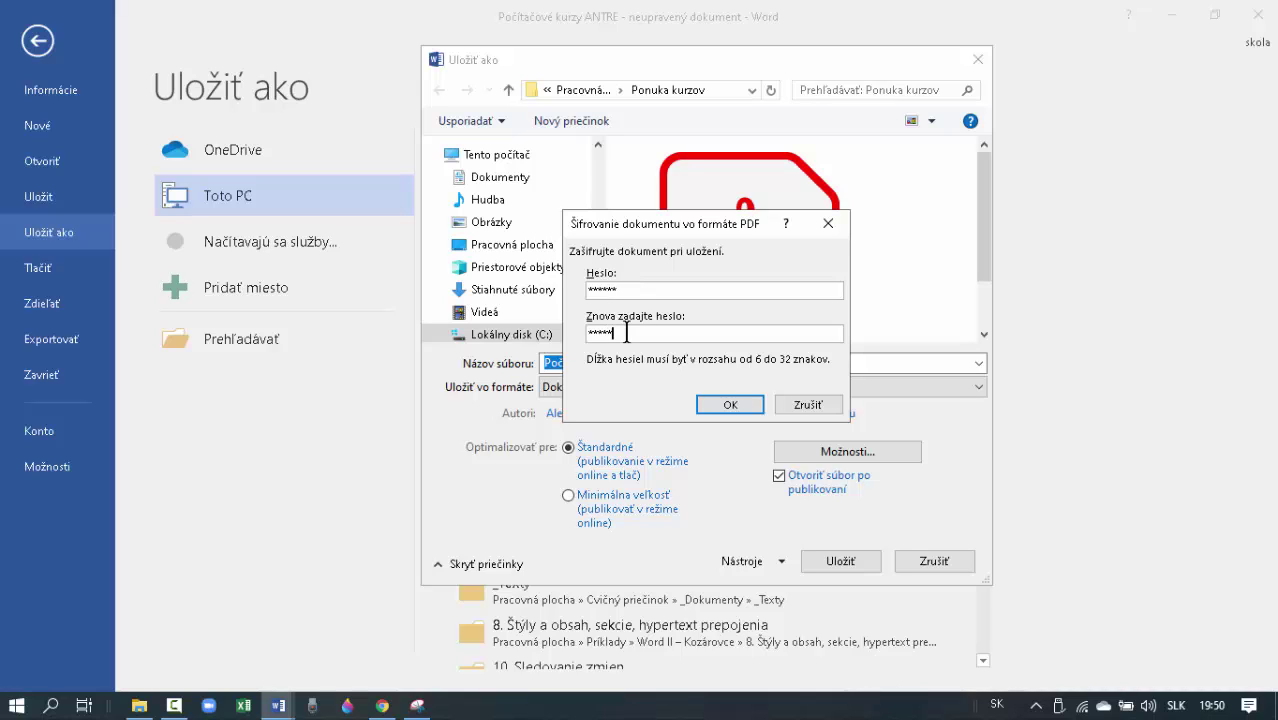
pyautogui.write('*')
pyautogui.click(731, 406)
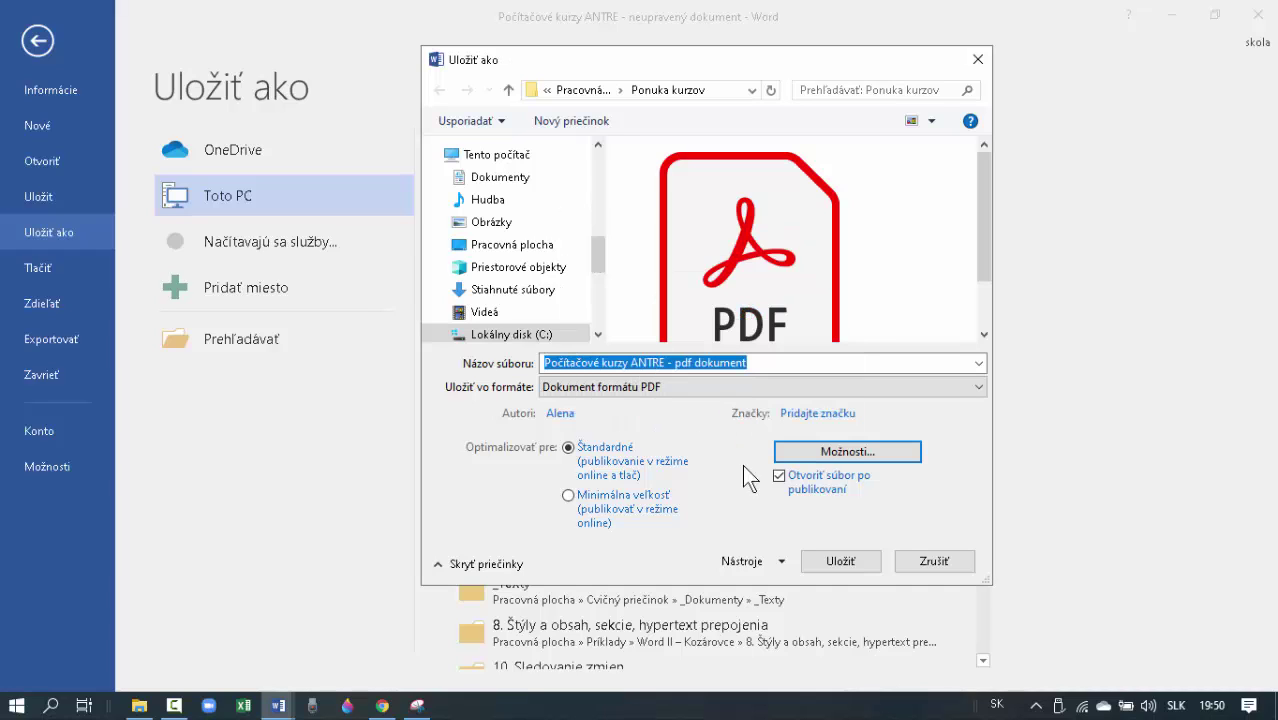
# Save the encrypted PDF and open it in Adobe Acrobat Reader by entering the document password.
pyautogui.click(840, 562)
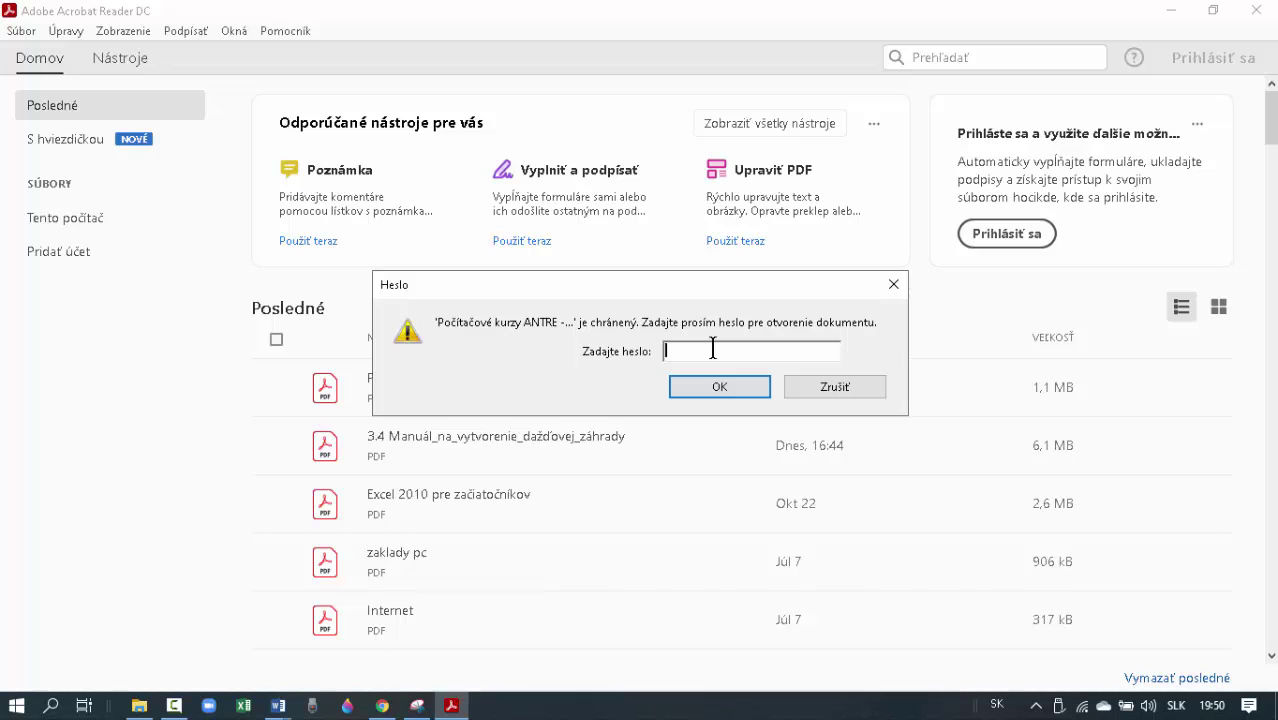
pyautogui.write('****')
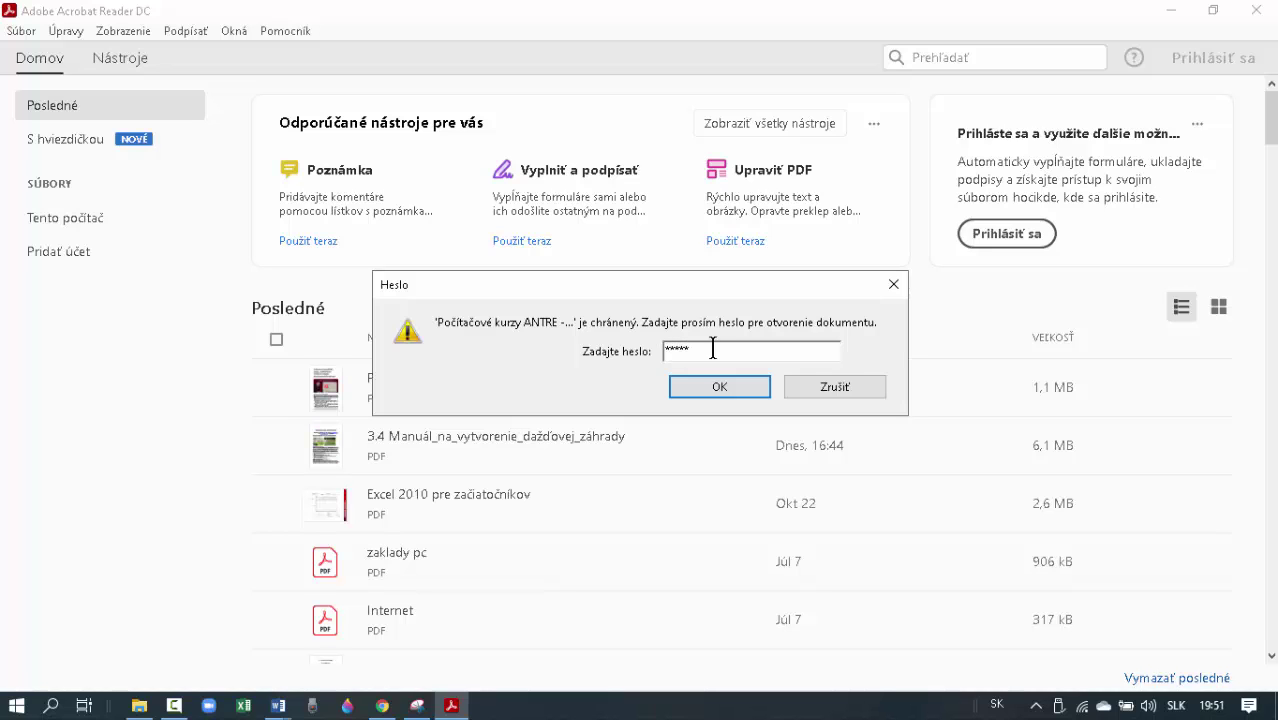
pyautogui.click(744, 389)
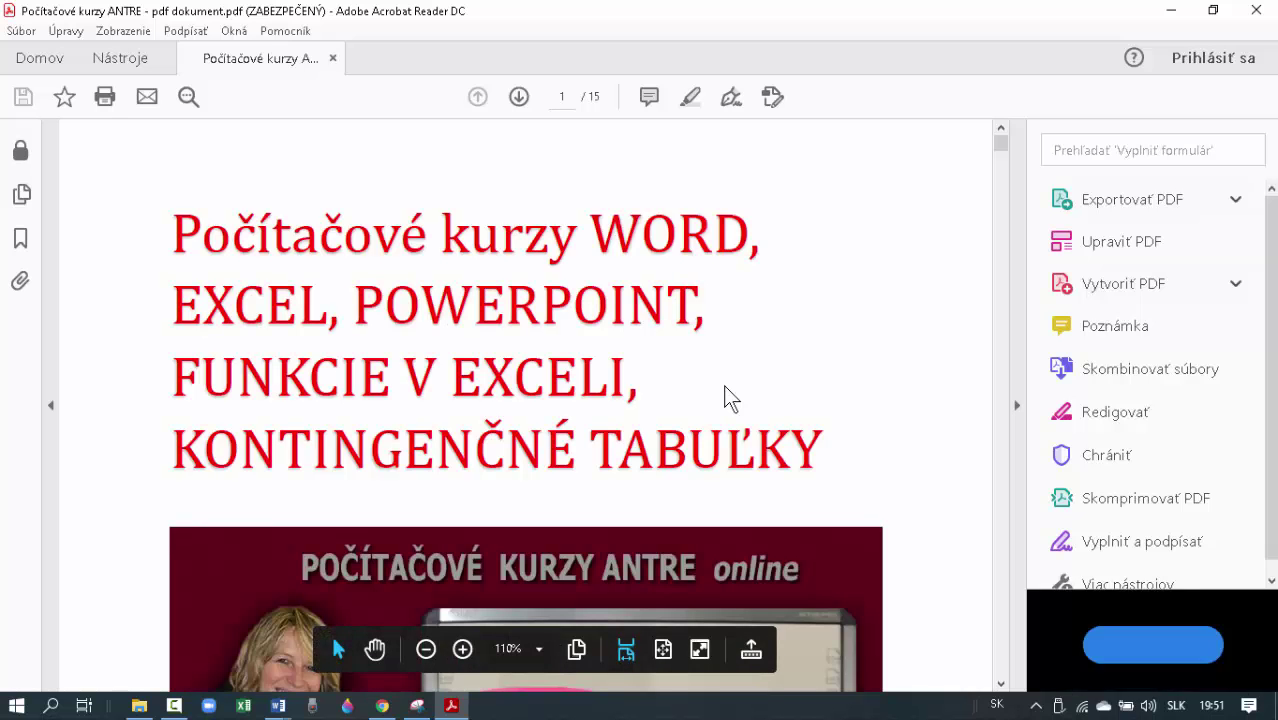
# Browse through the opened PDF to the end of its table of contents on the last page.
pyautogui.scroll(-10, 712, 375)
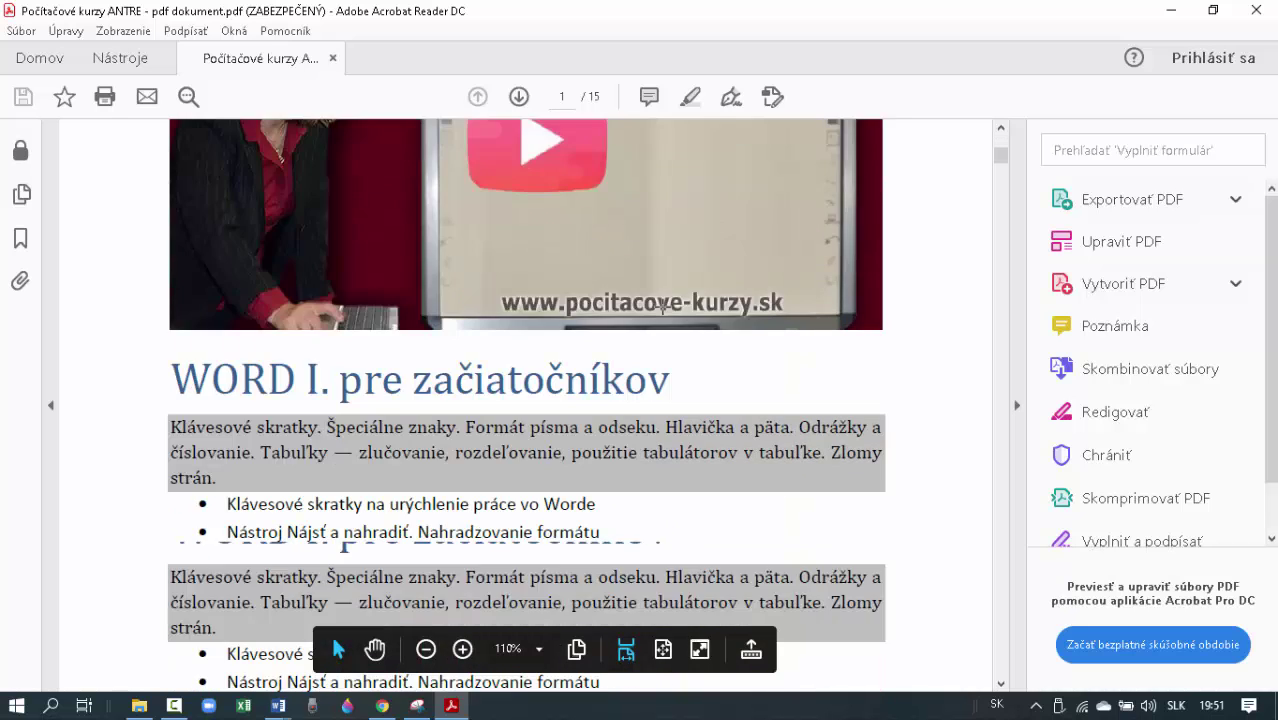
pyautogui.scroll(-10, 662, 308)
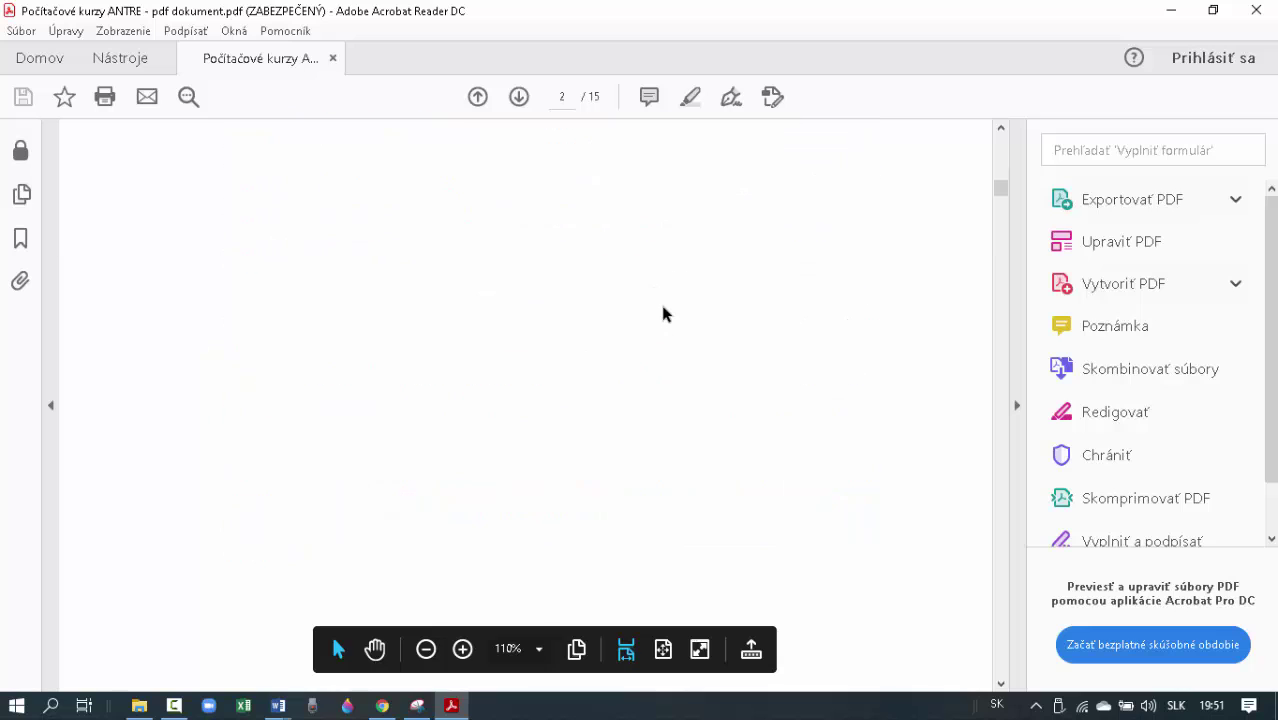
pyautogui.scroll(-10, 663, 313)
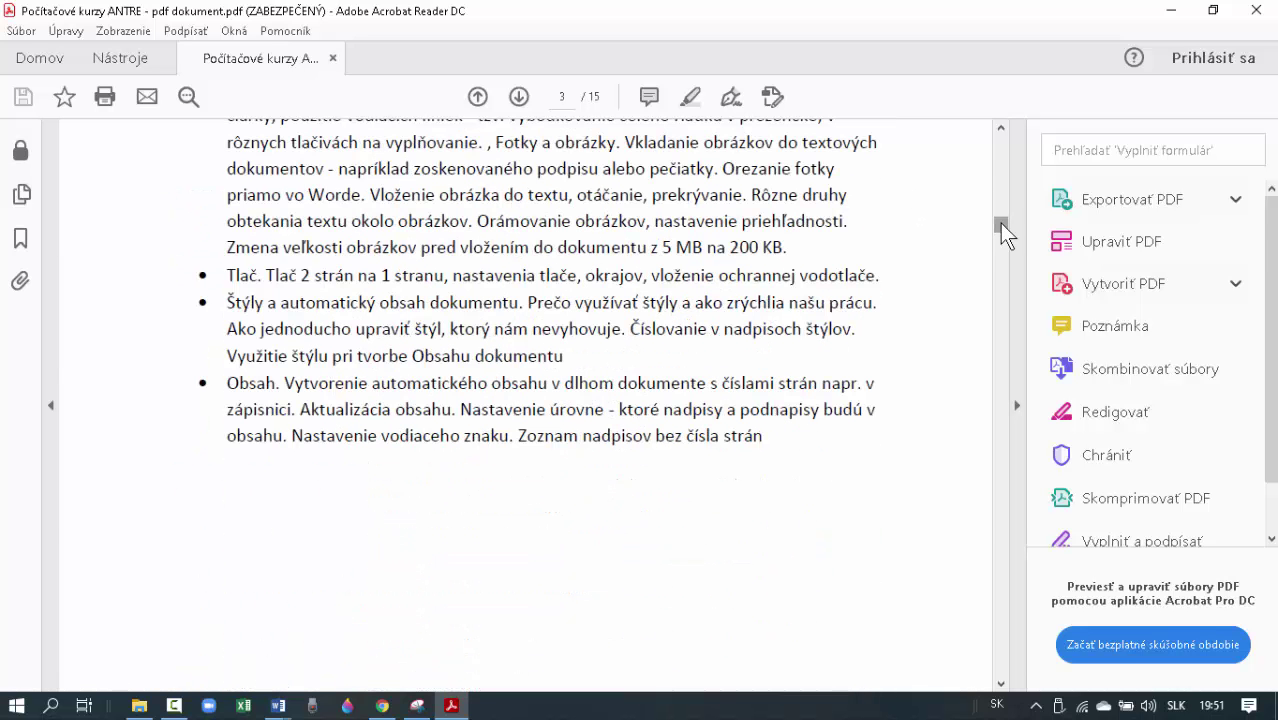
pyautogui.press('End')
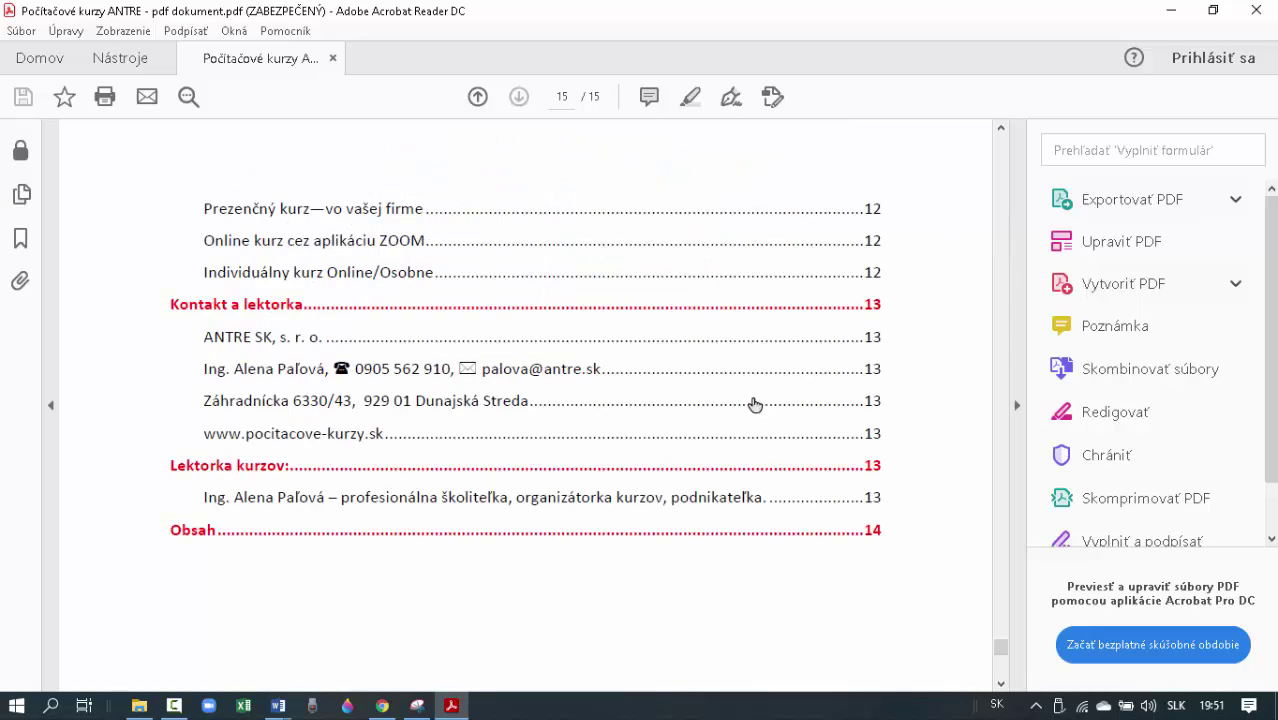
# Test the table of contents link to the chapter EXCEL II. pre mierne pokročilých.
pyautogui.scroll(4, 338, 438)
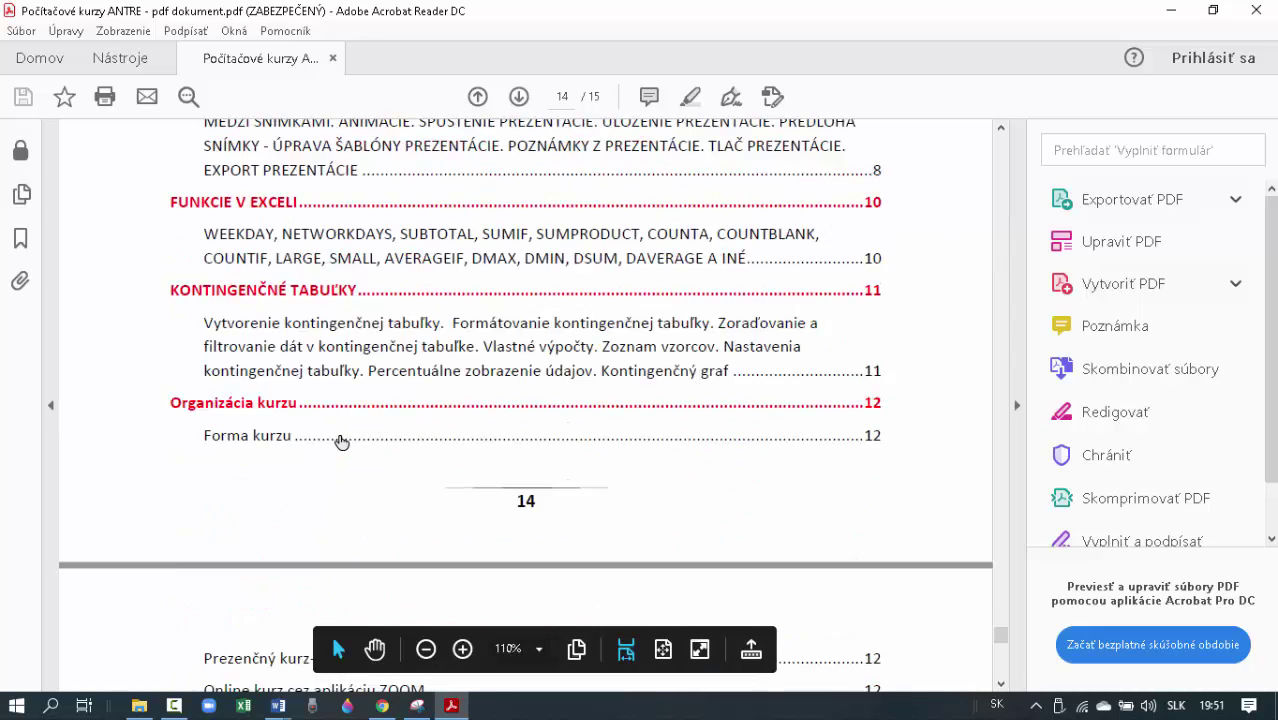
pyautogui.scroll(10, 341, 441)
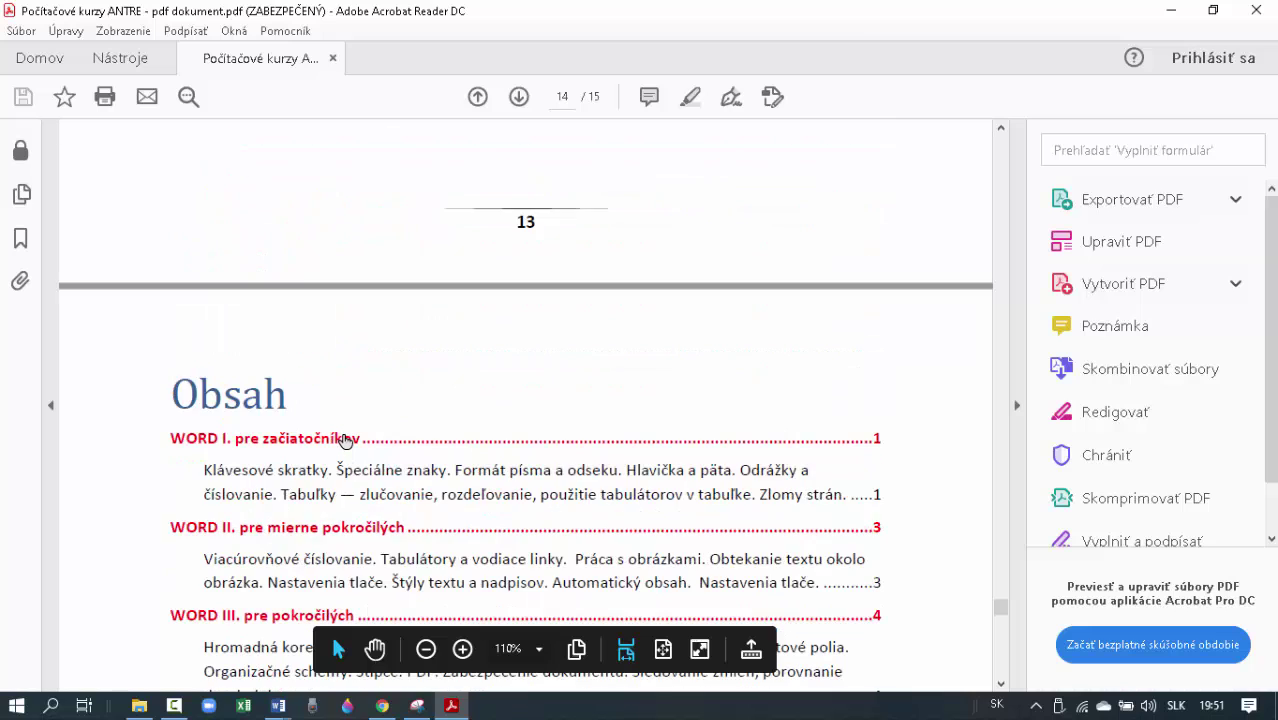
pyautogui.scroll(-8, 344, 440)
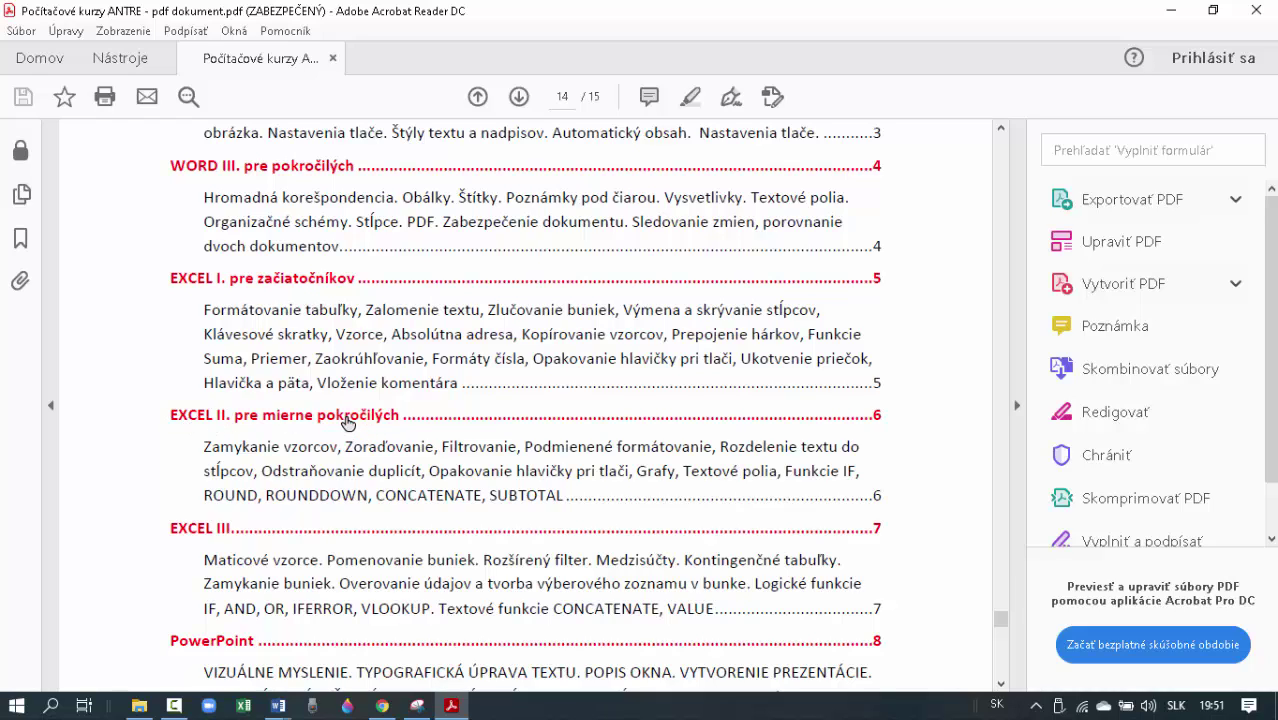
pyautogui.click(273, 422)
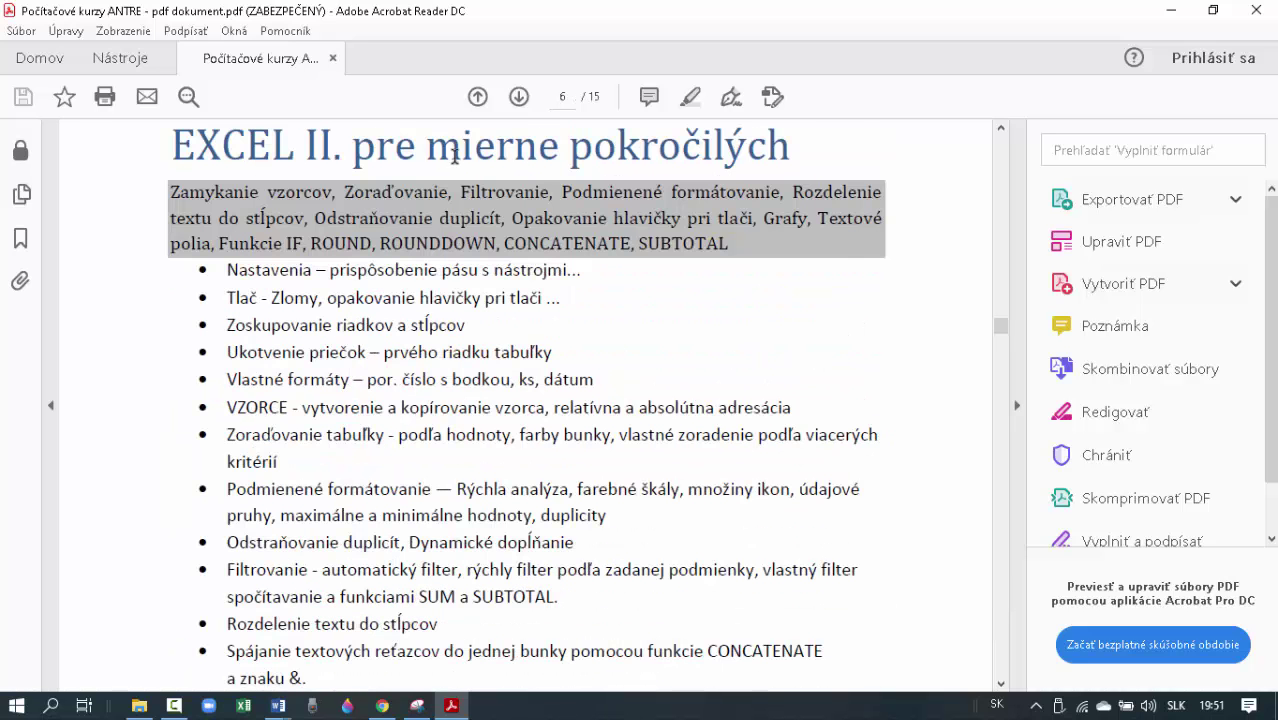
# Return to the last page of the table of contents and follow its link to Kontakt a lektorka.
pyautogui.scroll(-15, 411, 372)
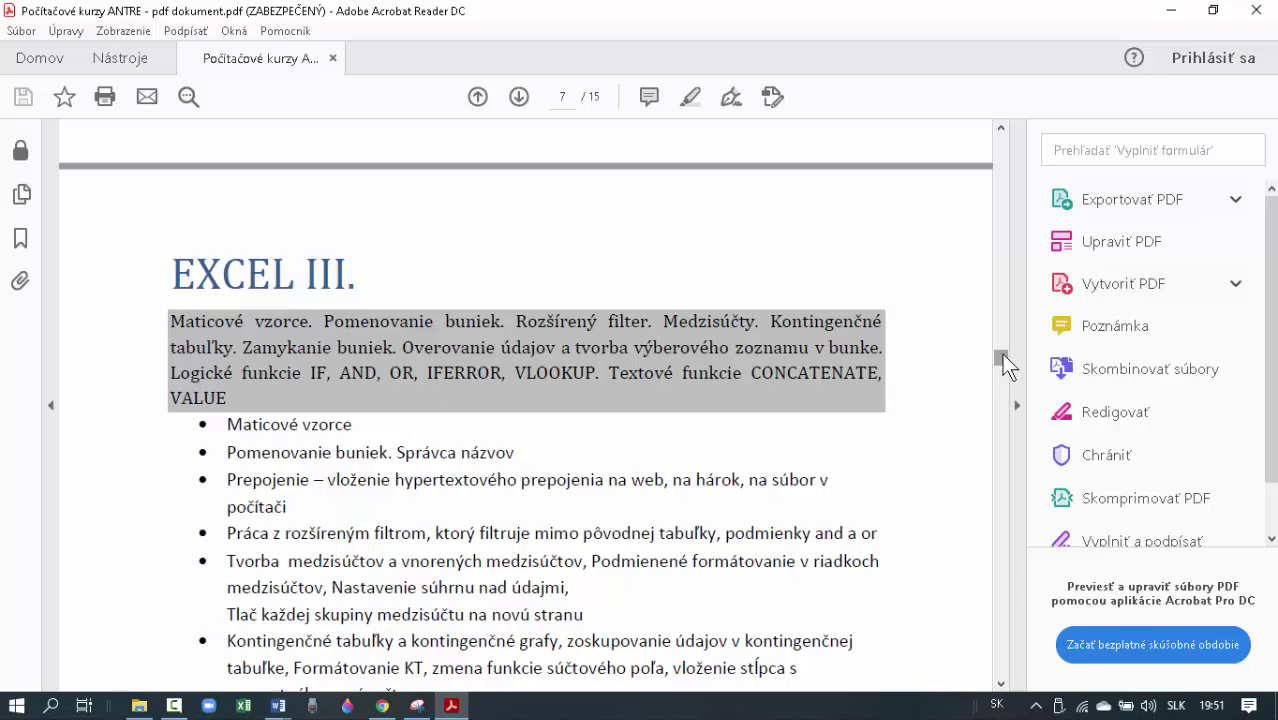
pyautogui.moveTo(1006, 372); pyautogui.dragTo(1022, 682)
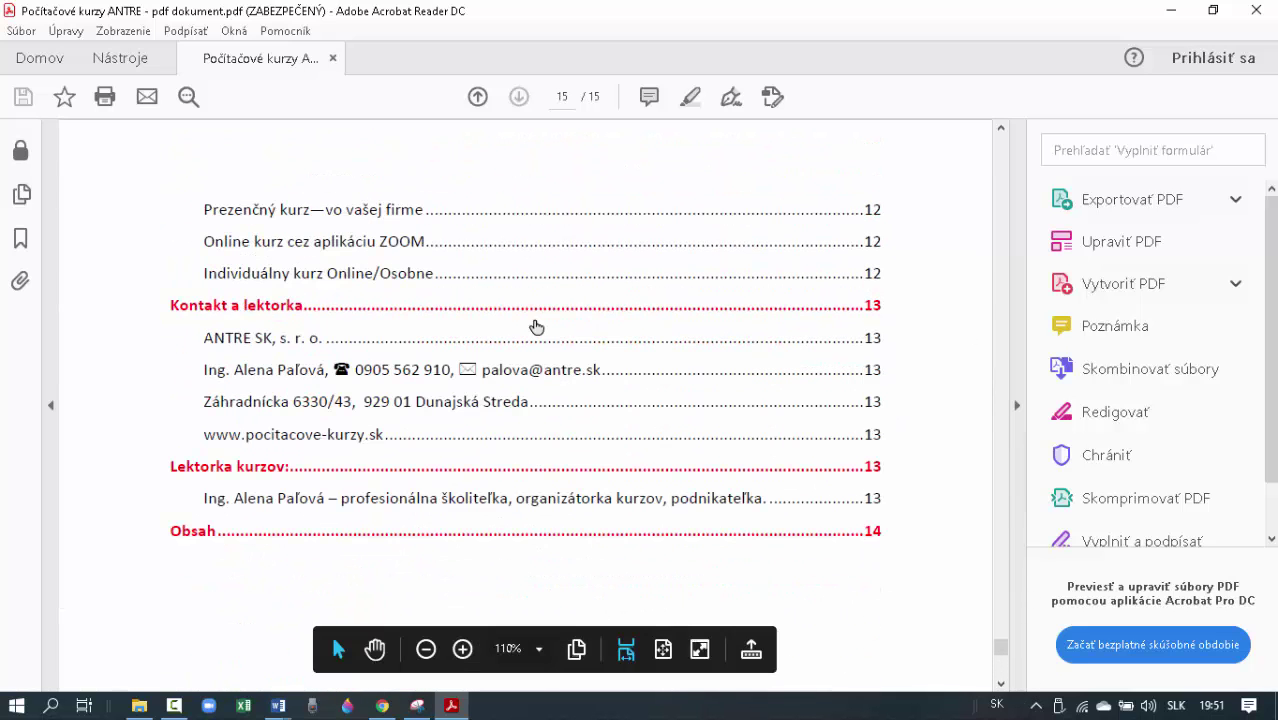
pyautogui.click(219, 308)
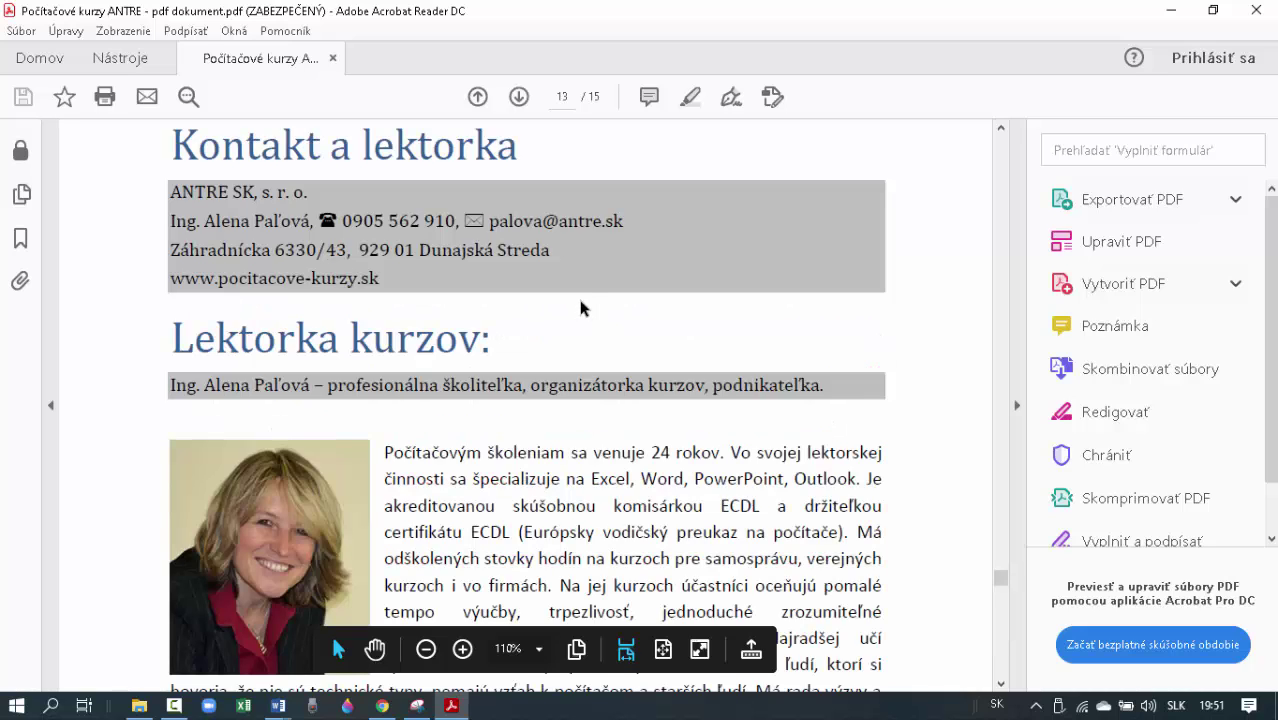
# Show the PDF's bookmarks and jump to EXCEL II. pre mierne pokročilých, FUNKCIE V EXCELI, Organizácia kurzu and Lektorka kurzov.
pyautogui.click(20, 194)
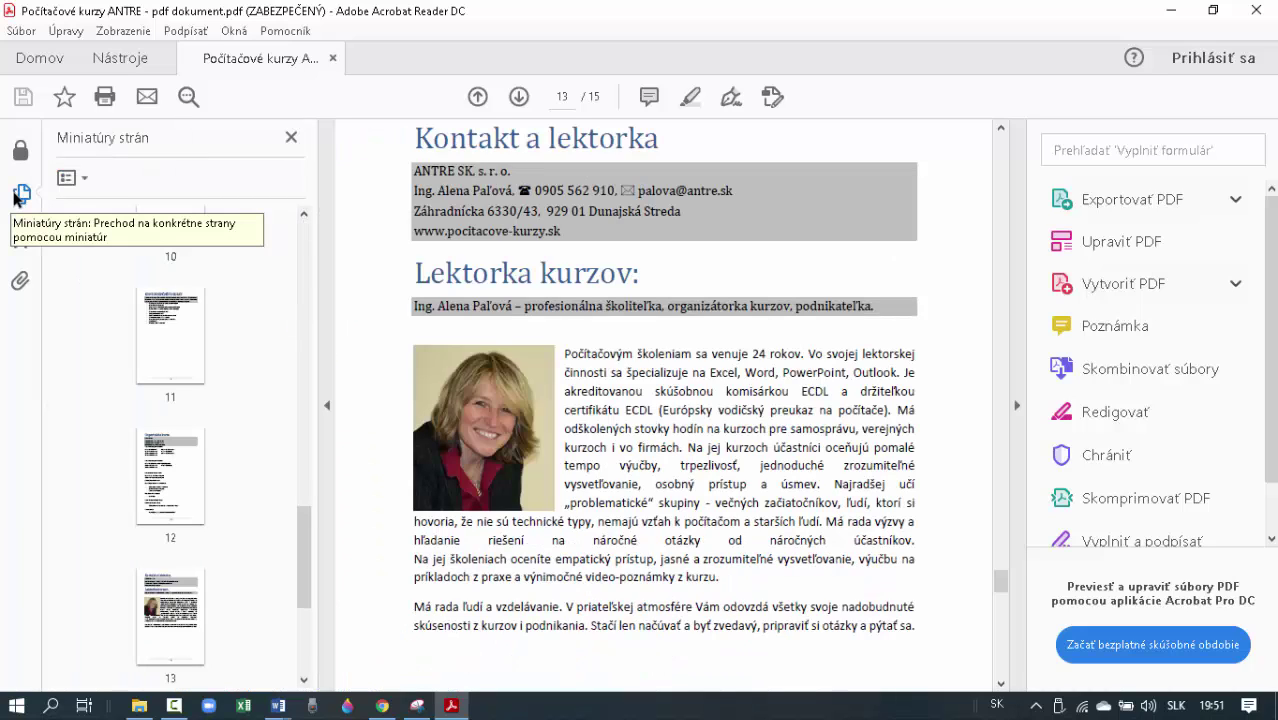
pyautogui.click(21, 240)
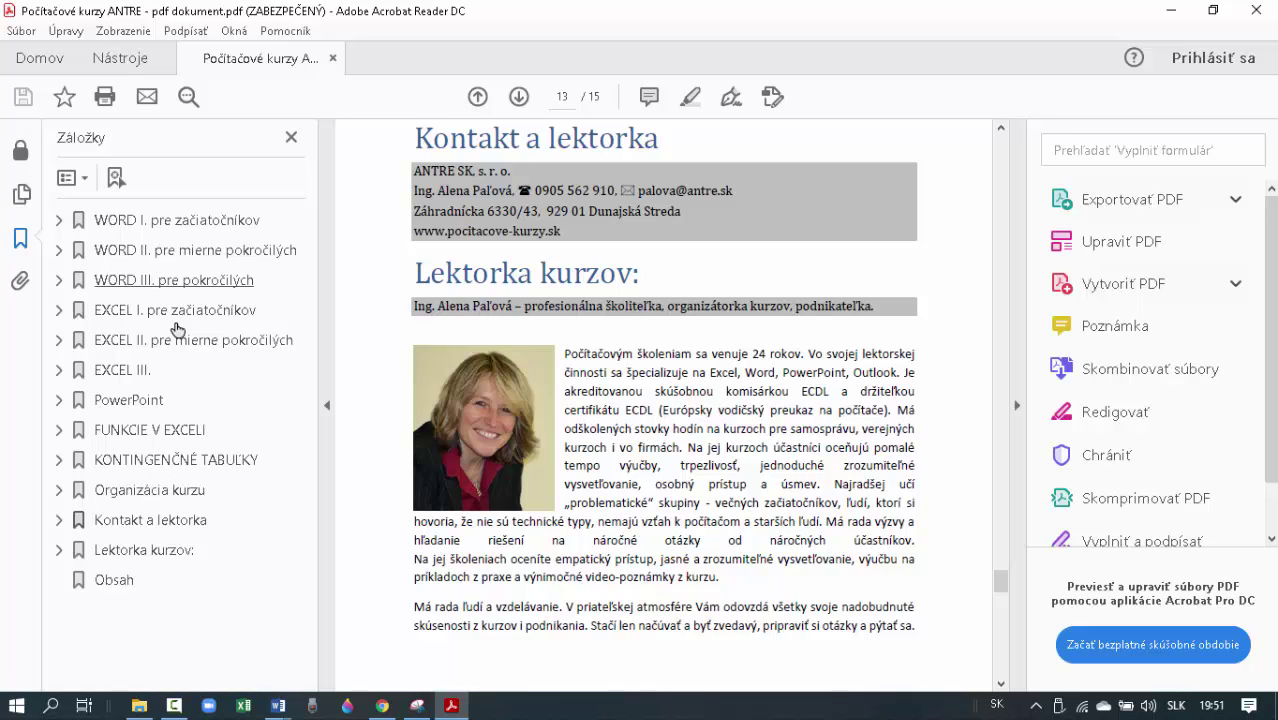
pyautogui.click(140, 346)
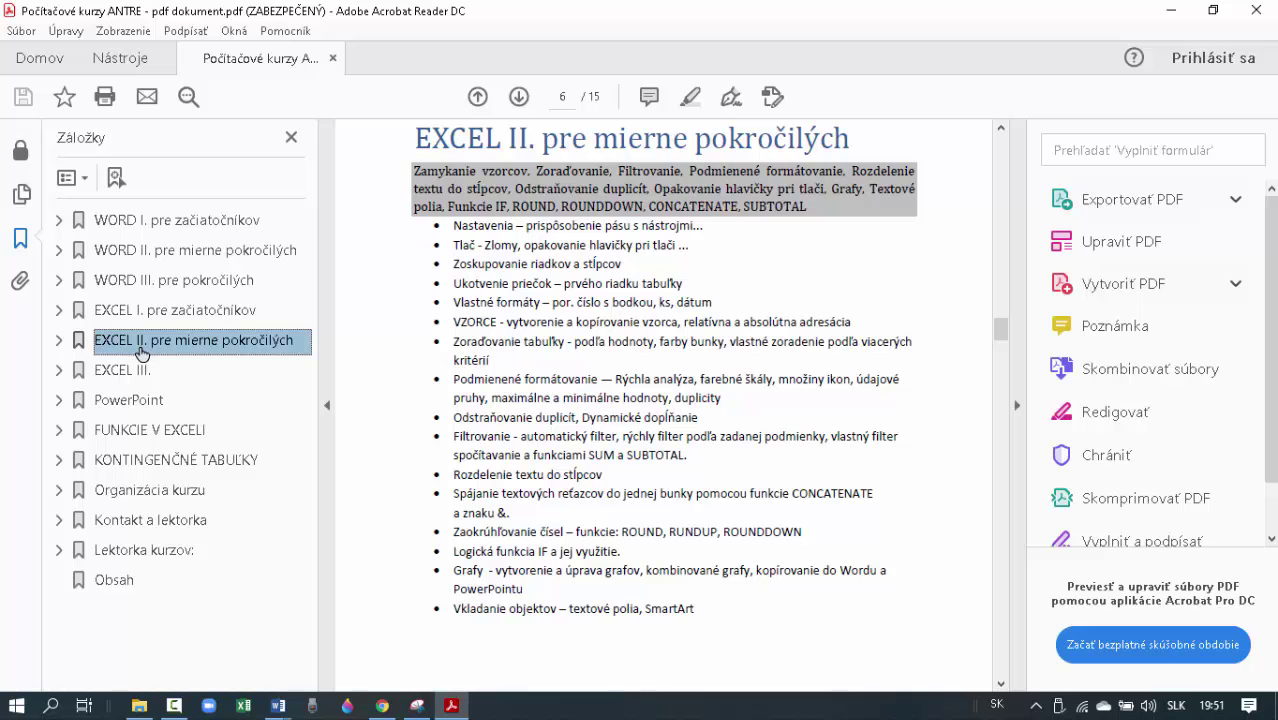
pyautogui.click(142, 430)
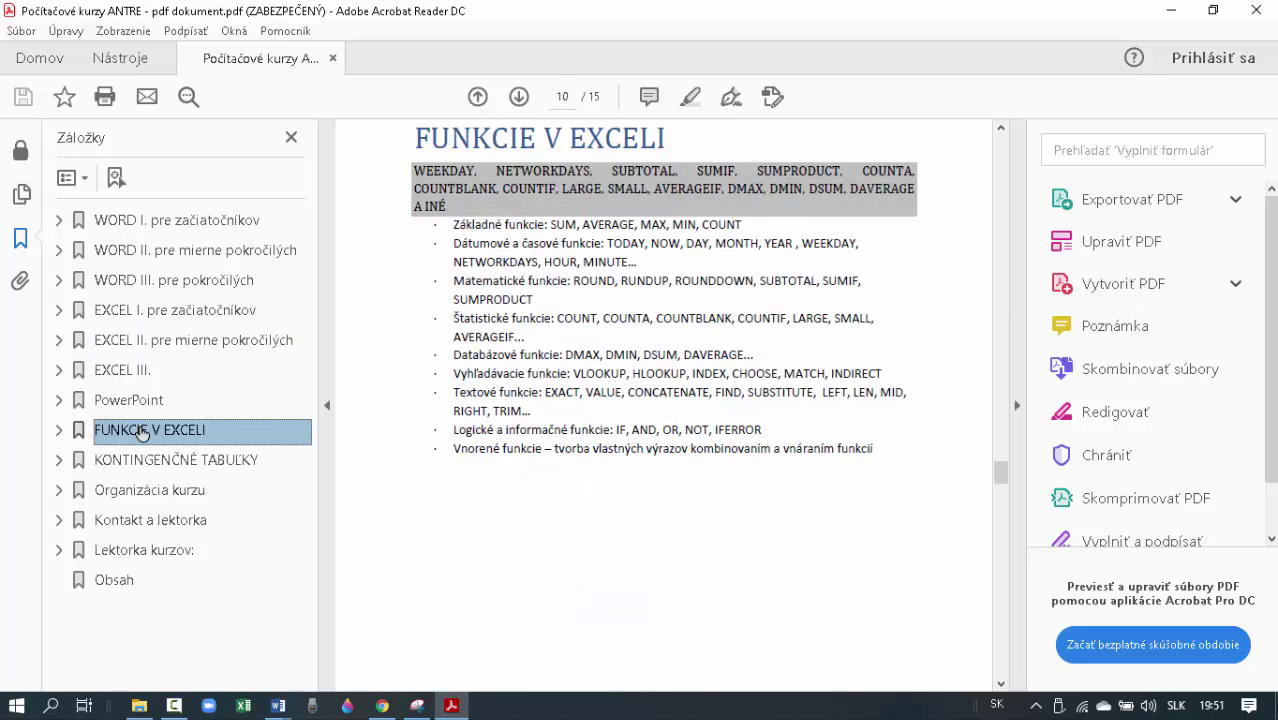
pyautogui.click(146, 494)
pyautogui.click(145, 551)
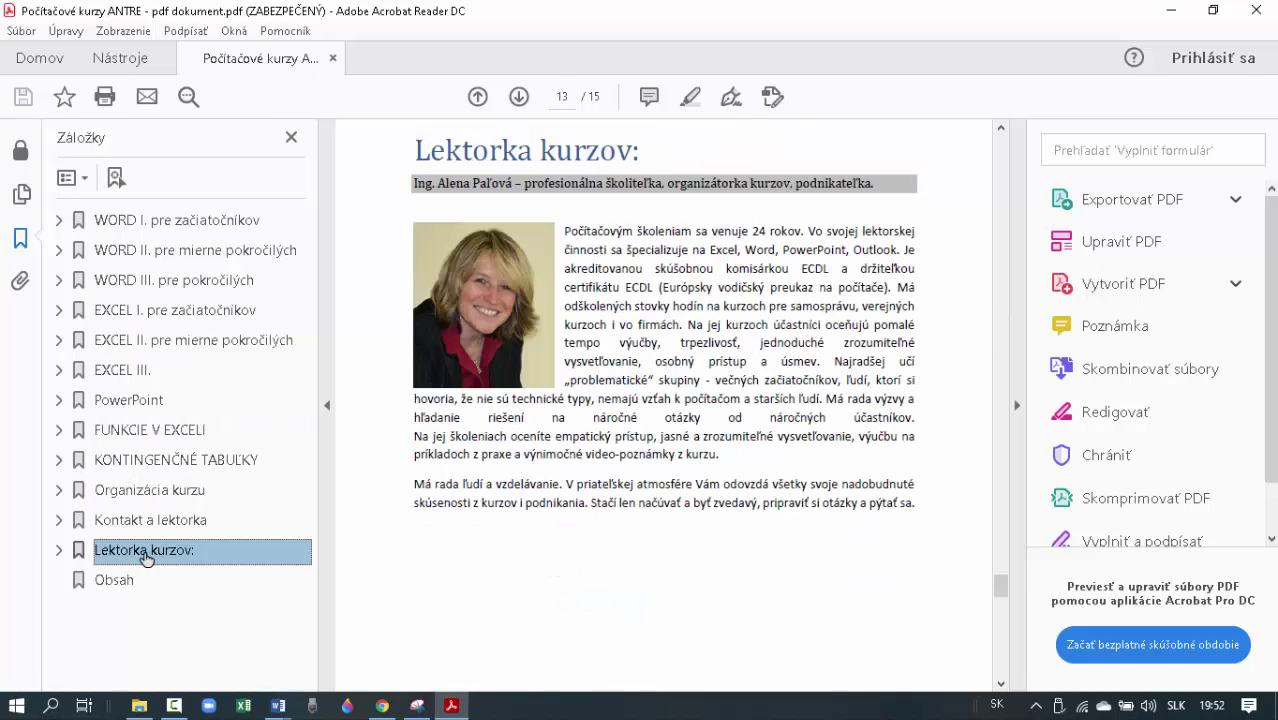
# Test the bookmarks for the first chapter WORD I. pre začiatočníkov, Obsah and Lektorka kurzov.
pyautogui.click(160, 222)
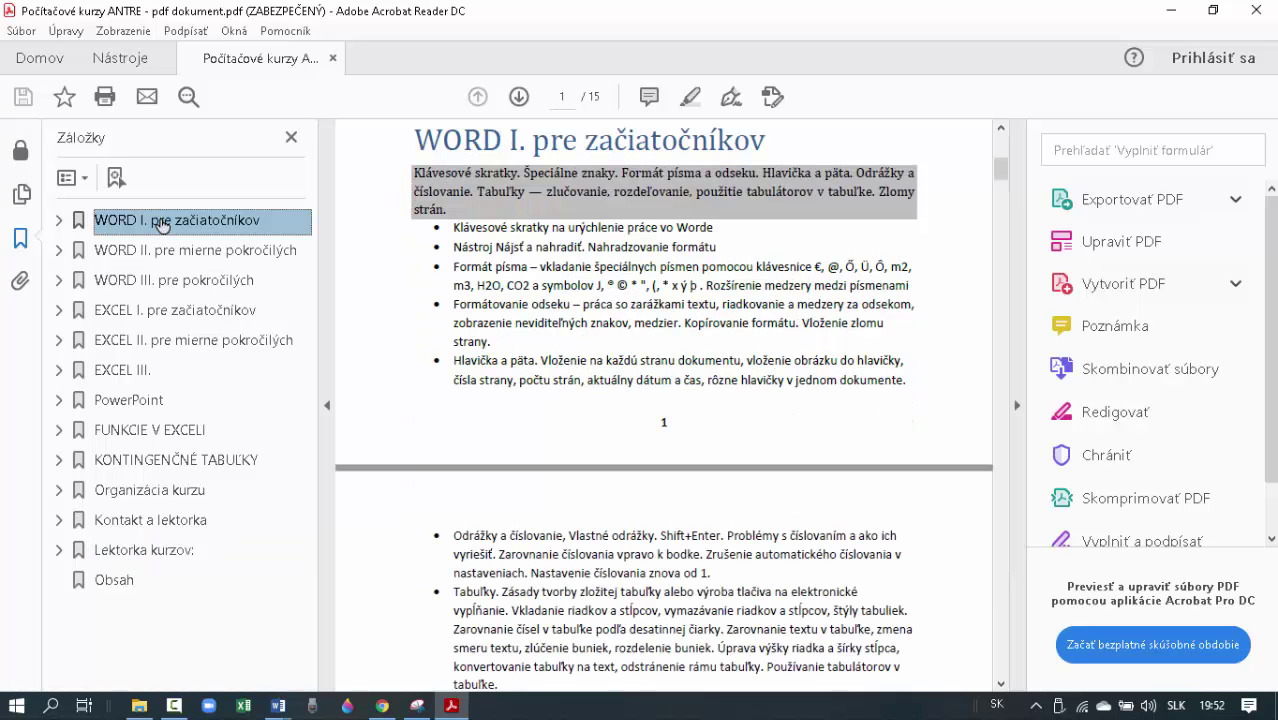
pyautogui.click(117, 584)
pyautogui.click(145, 550)
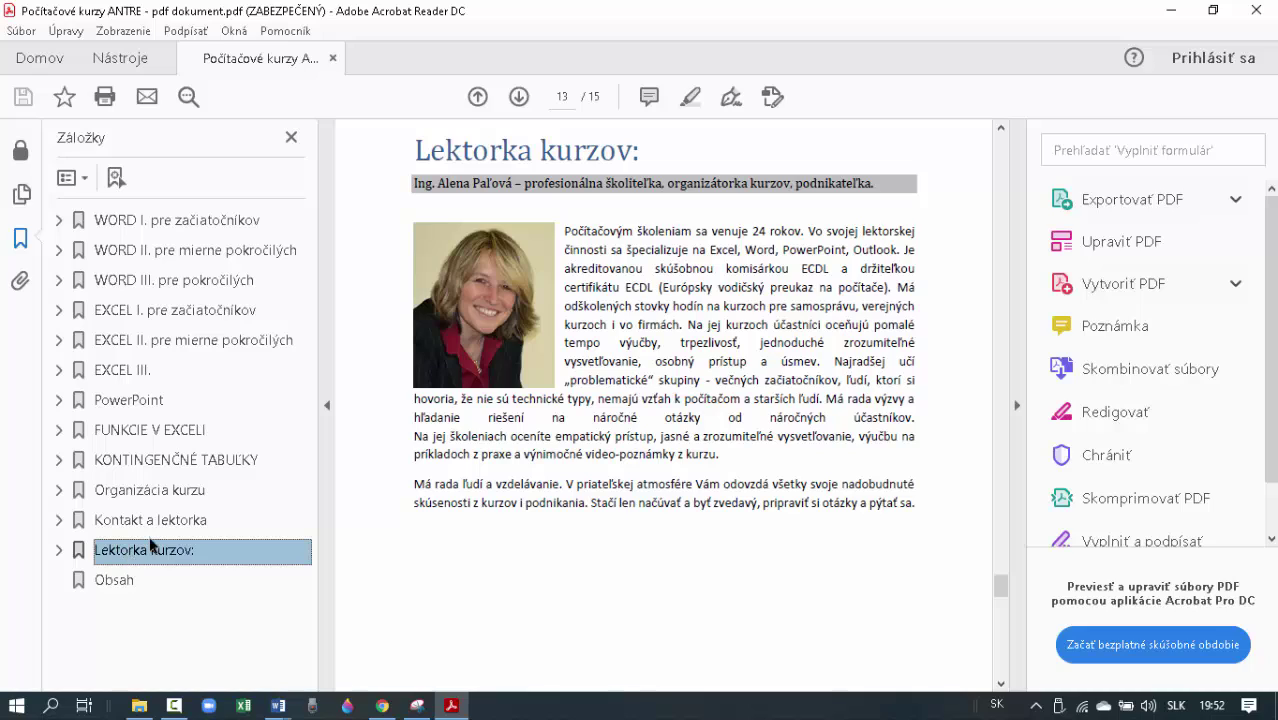